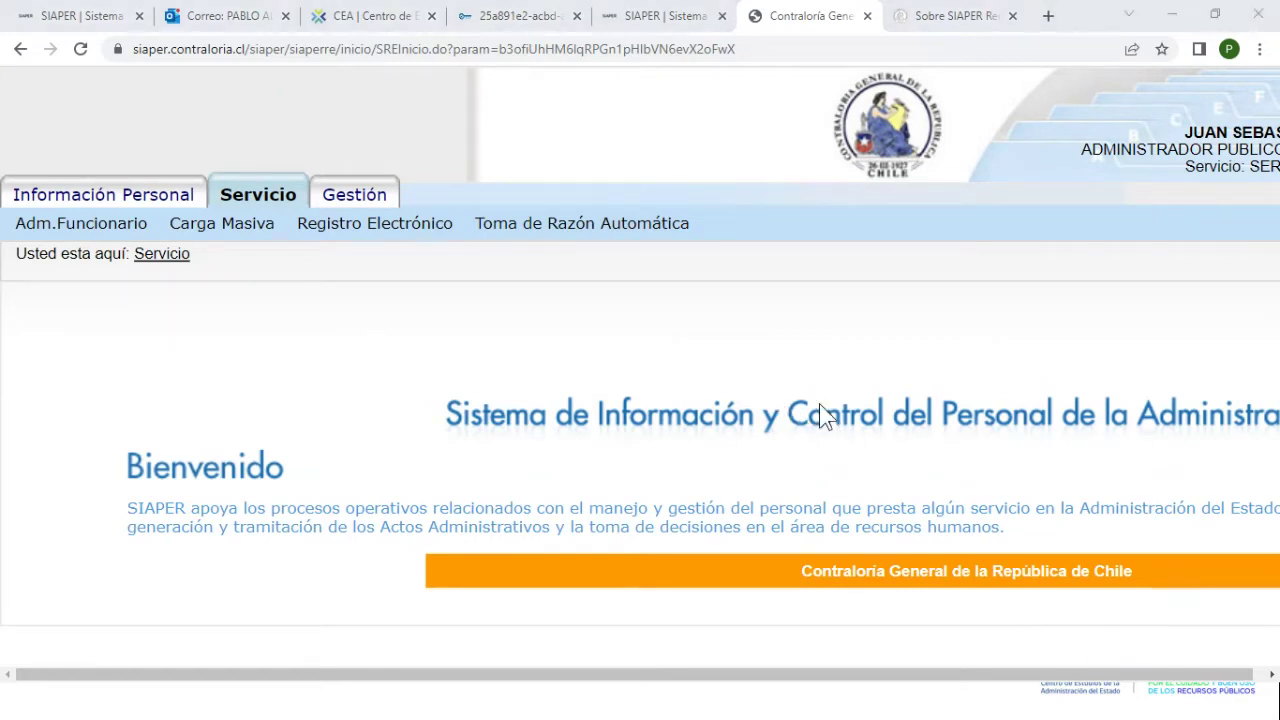
Open the Bandeja de Documentos of the Registro Electrónico
{"action": "mouse_move", "coordinate": [372, 223]}
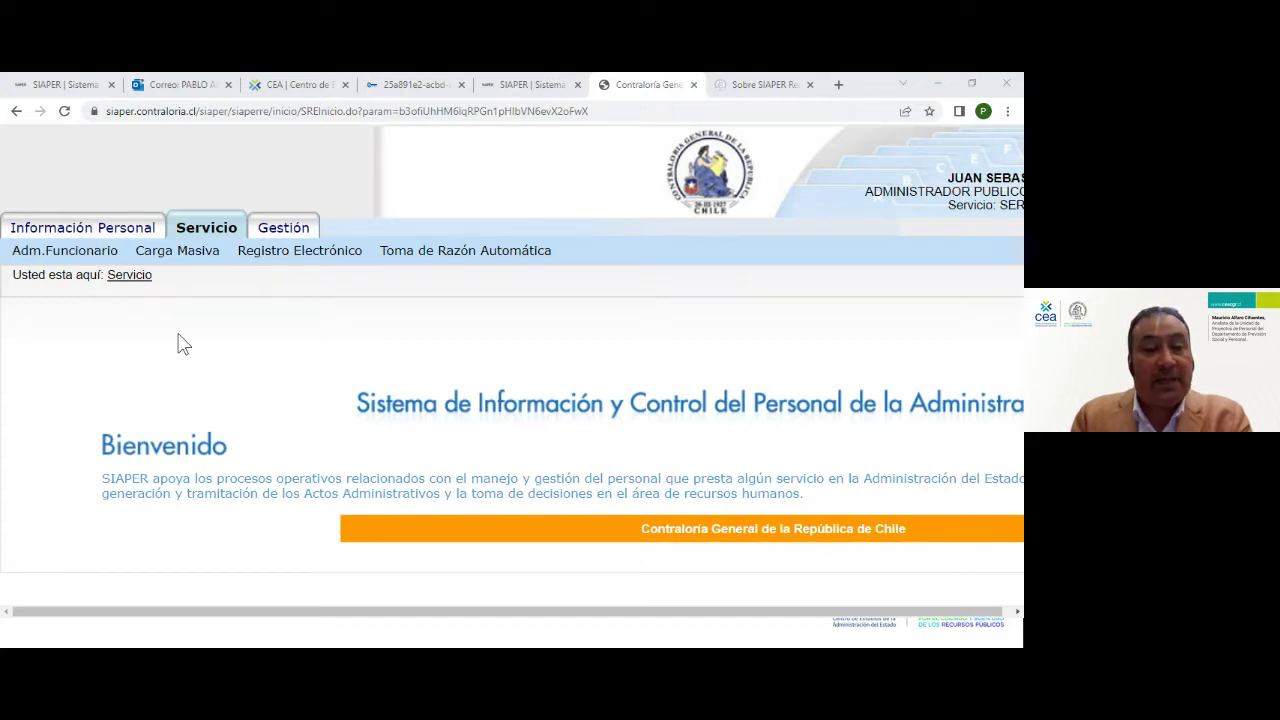
{"action": "left_click", "coordinate": [287, 255]}
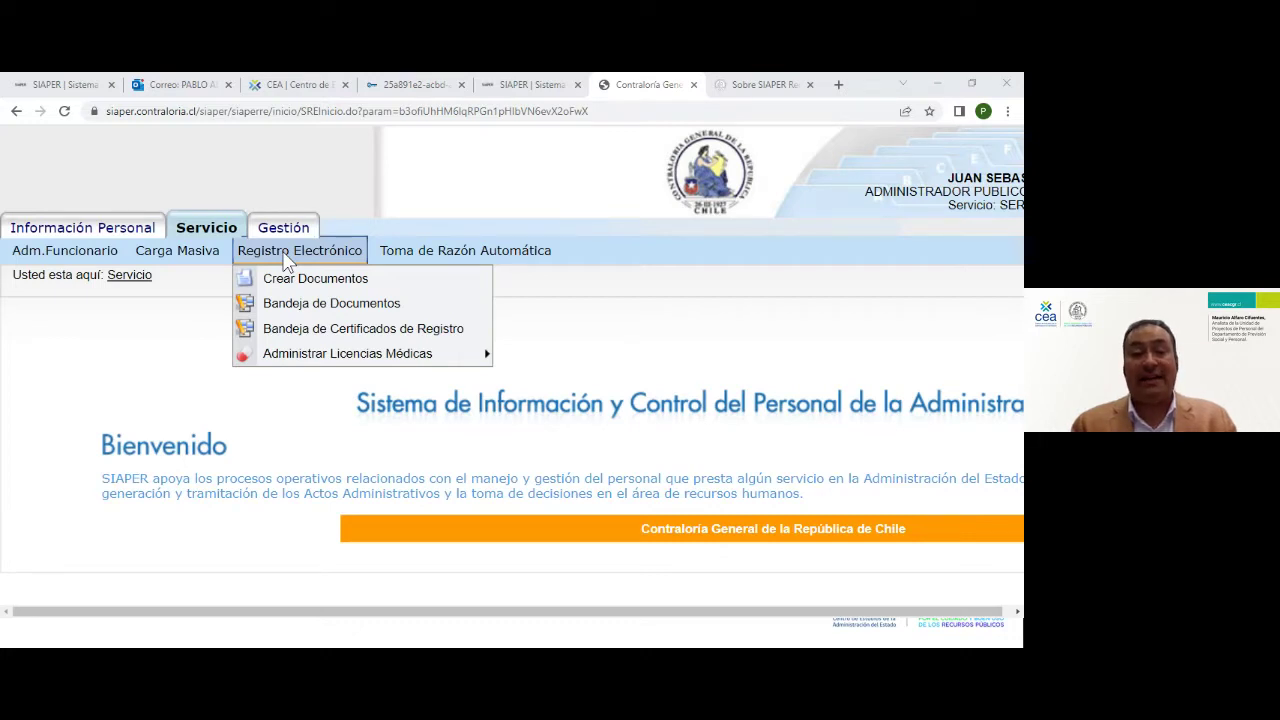
{"action": "left_click", "coordinate": [372, 303]}
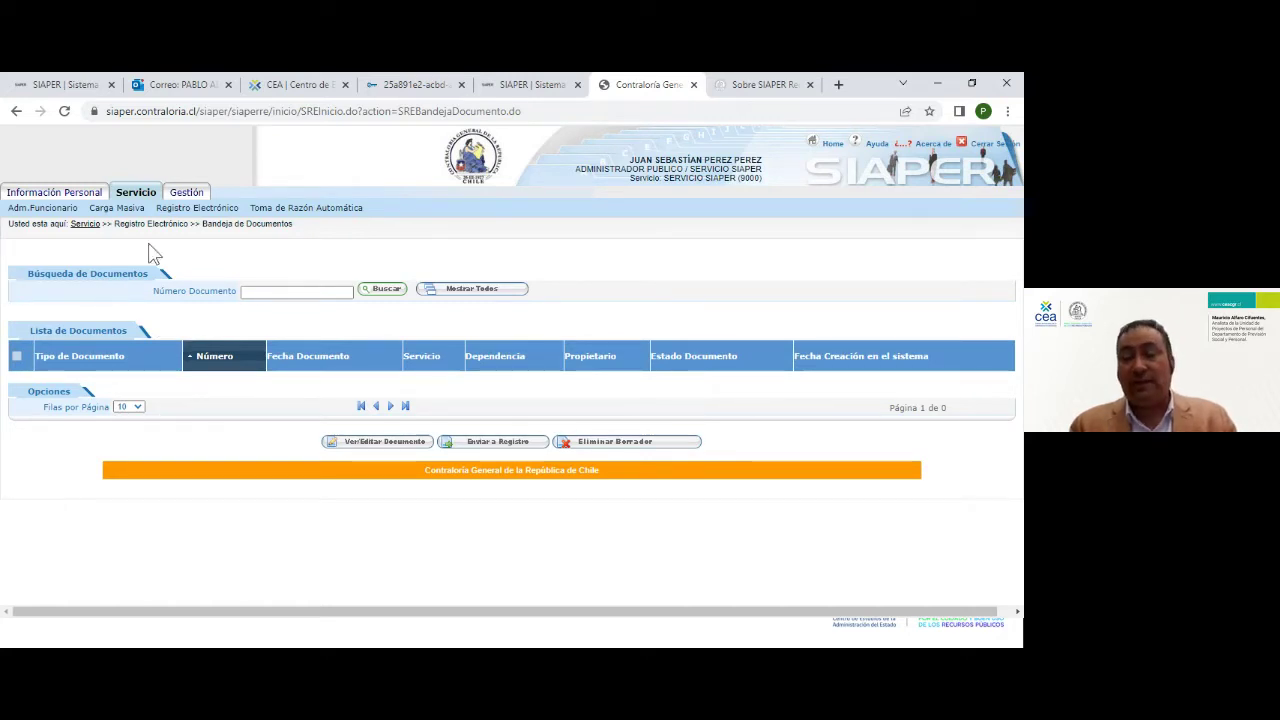
Open the Bandeja de Certificados de Registro and examine its search options by document number and date range
{"action": "mouse_move", "coordinate": [185, 213]}
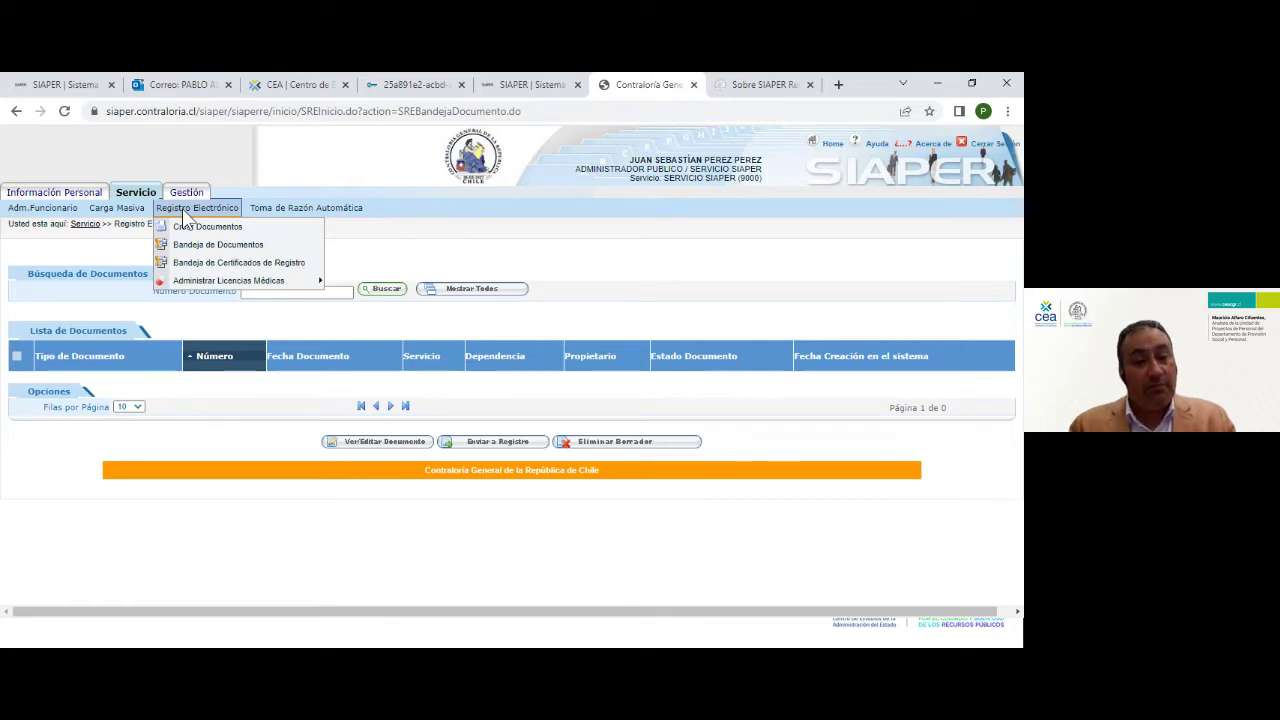
{"action": "scroll", "coordinate": [234, 258], "scroll_direction": "up", "scroll_amount": 5}
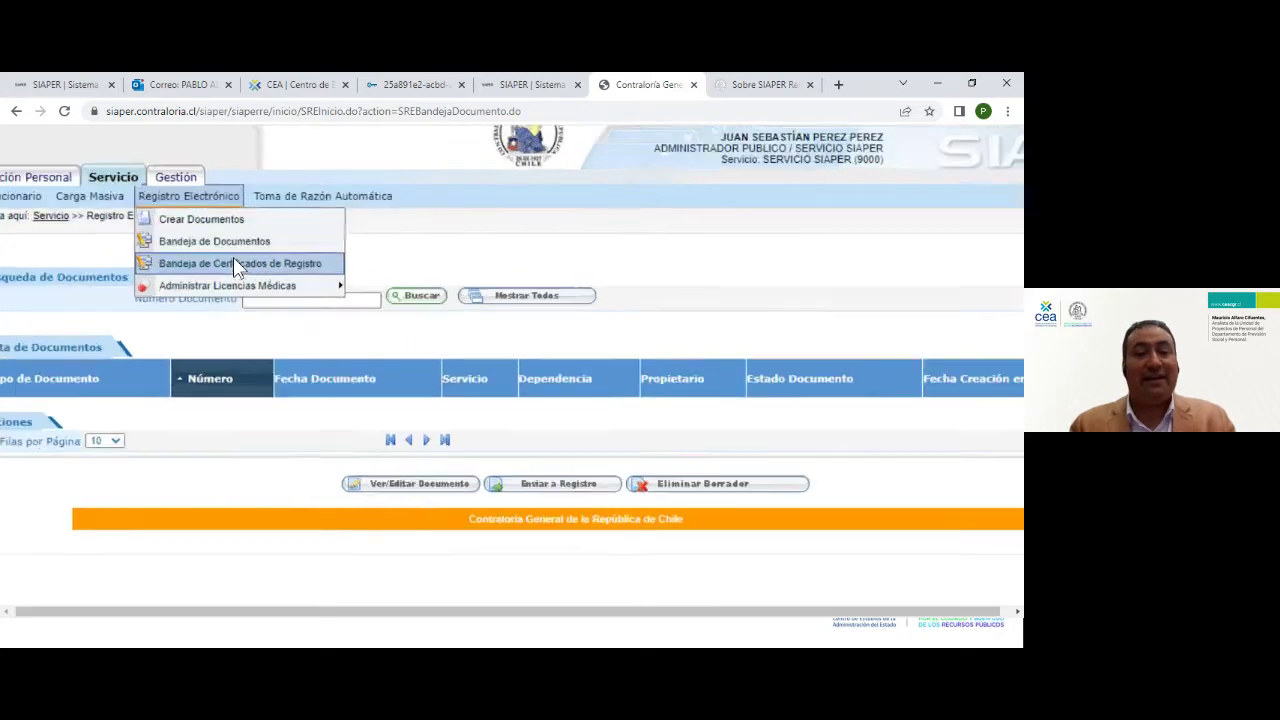
{"action": "scroll", "coordinate": [233, 257], "scroll_direction": "left", "scroll_amount": 3}
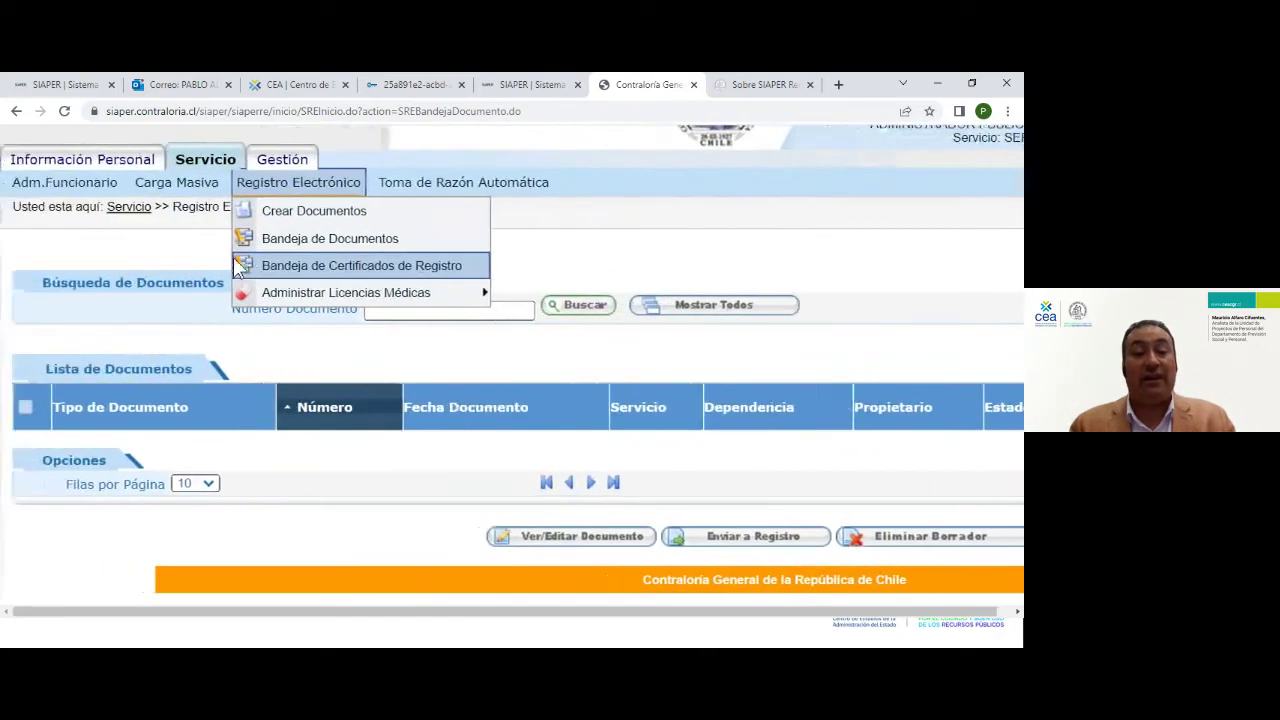
{"action": "left_click", "coordinate": [317, 266]}
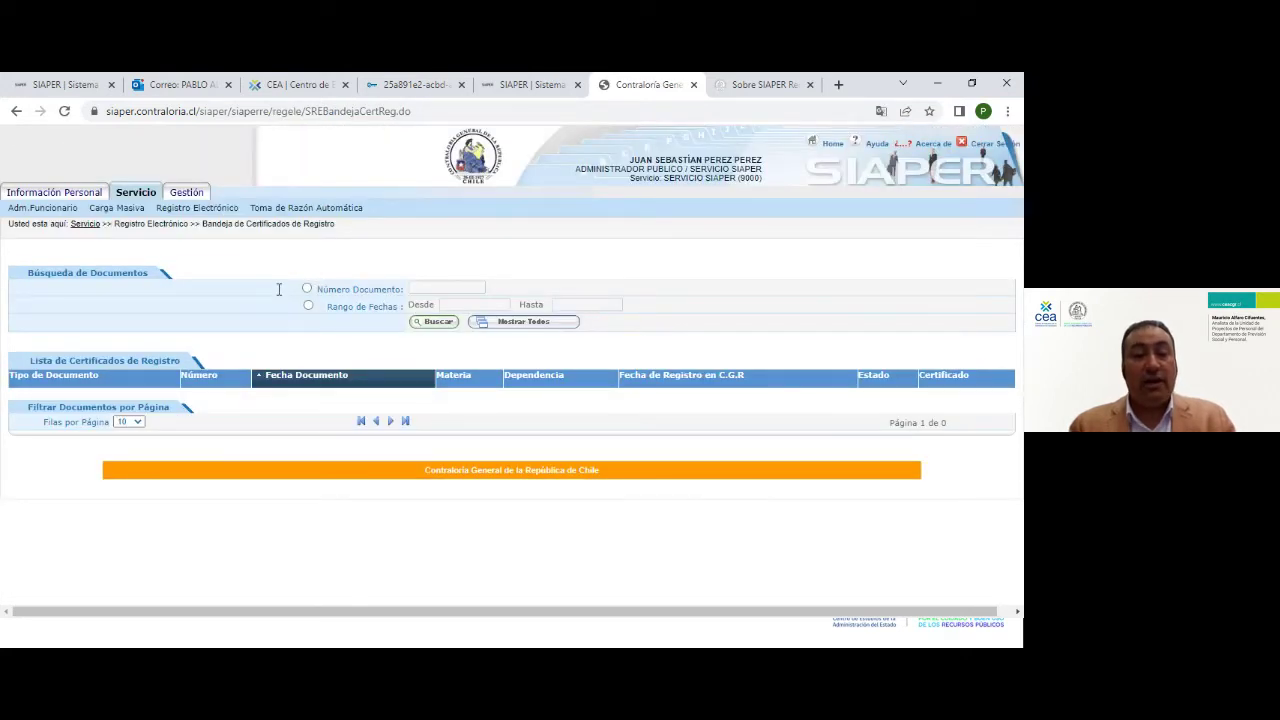
{"action": "scroll", "coordinate": [279, 289], "scroll_direction": "up", "scroll_amount": 5}
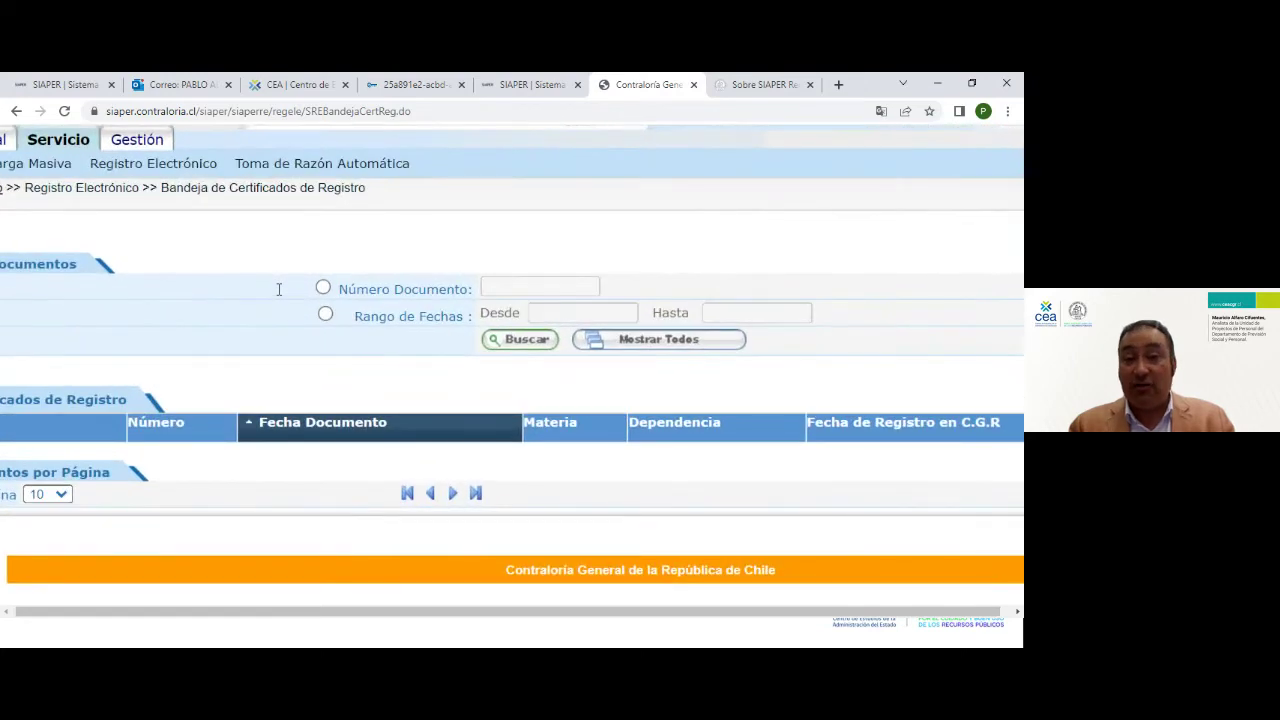
{"action": "scroll", "coordinate": [277, 288], "scroll_direction": "up", "scroll_amount": 1}
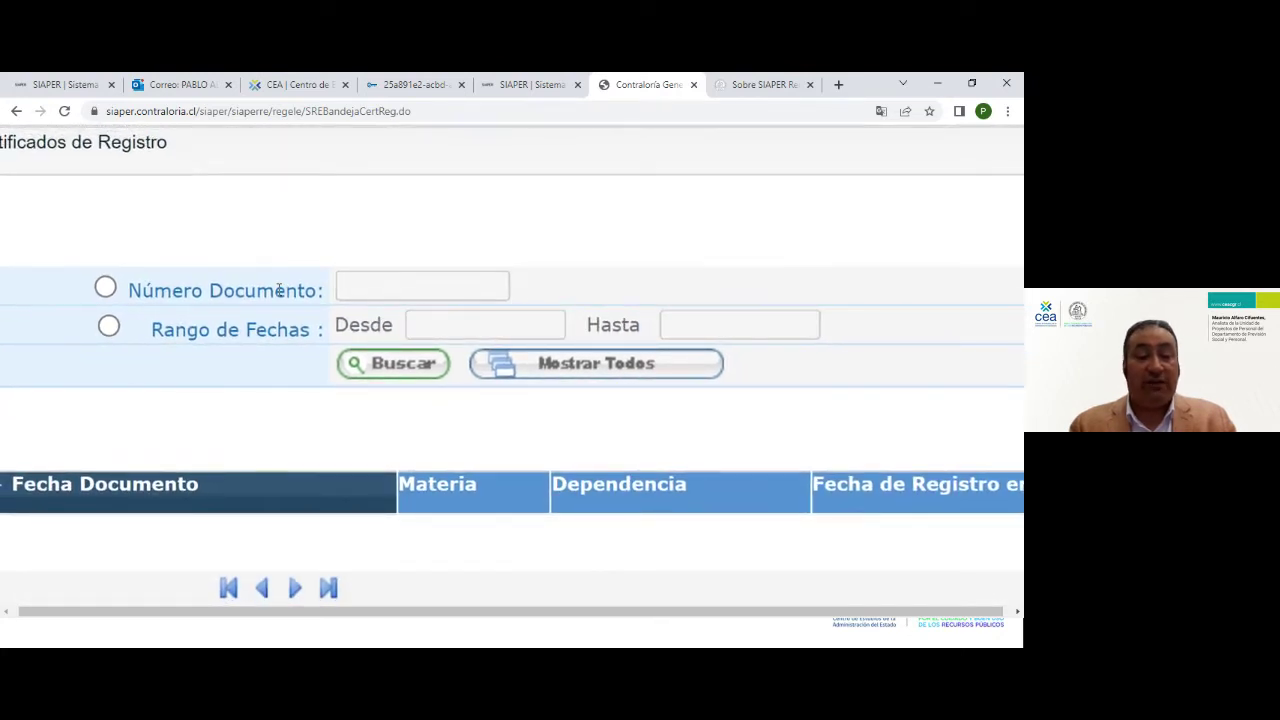
Open Ingreso Nueva Licencia under Administrar Licencias Médicas and search for the employee's medical licences by RUN
{"action": "key", "text": "ctrl+minus"}
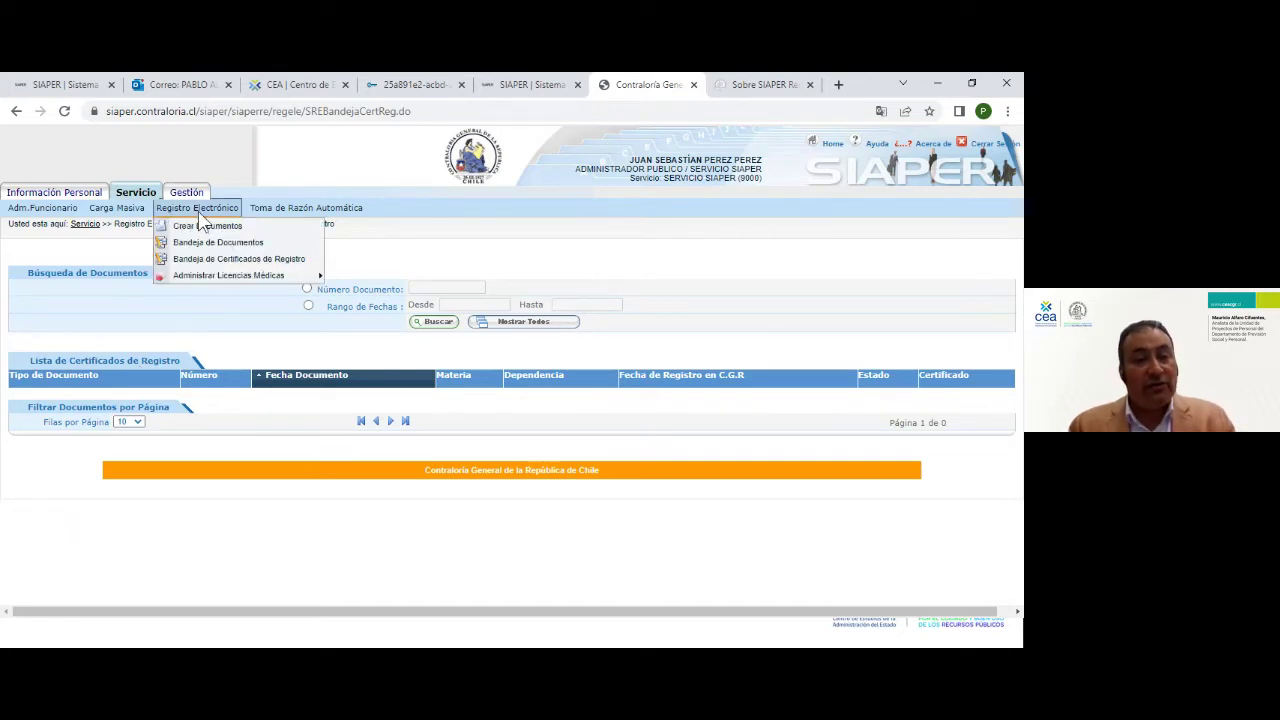
{"action": "scroll", "coordinate": [200, 222], "scroll_direction": "up", "scroll_amount": 4}
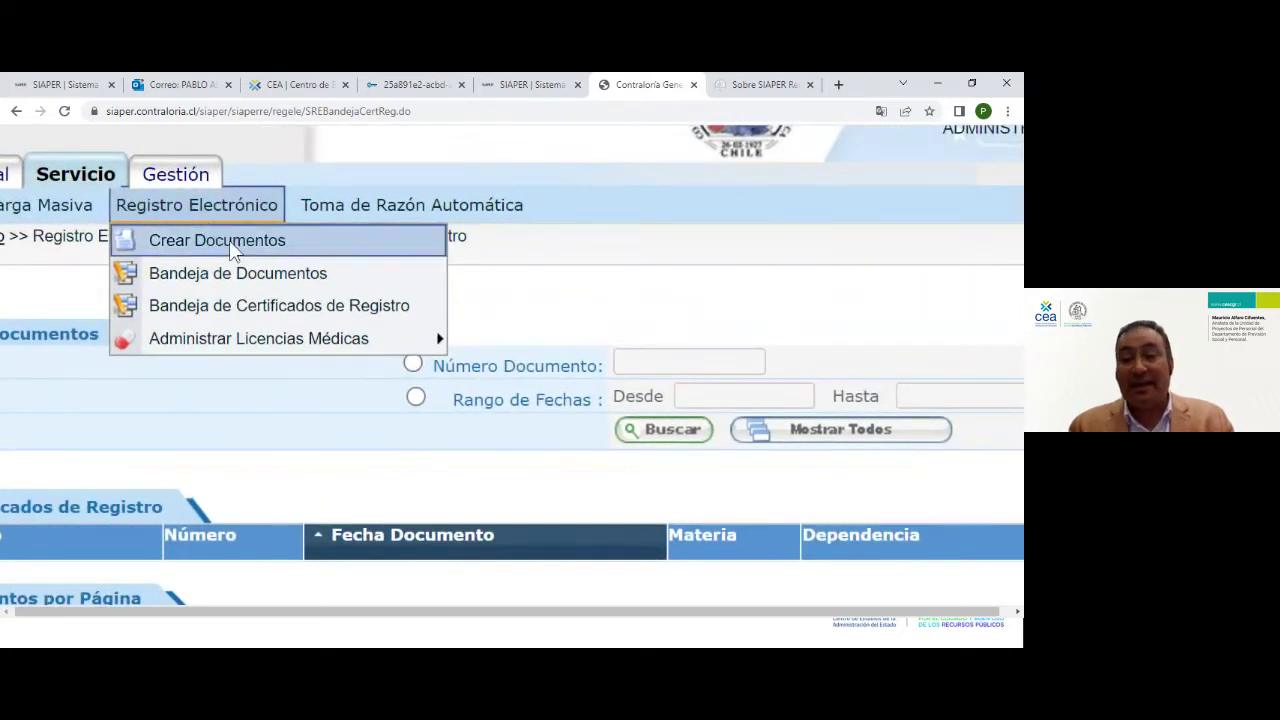
{"action": "mouse_move", "coordinate": [262, 340]}
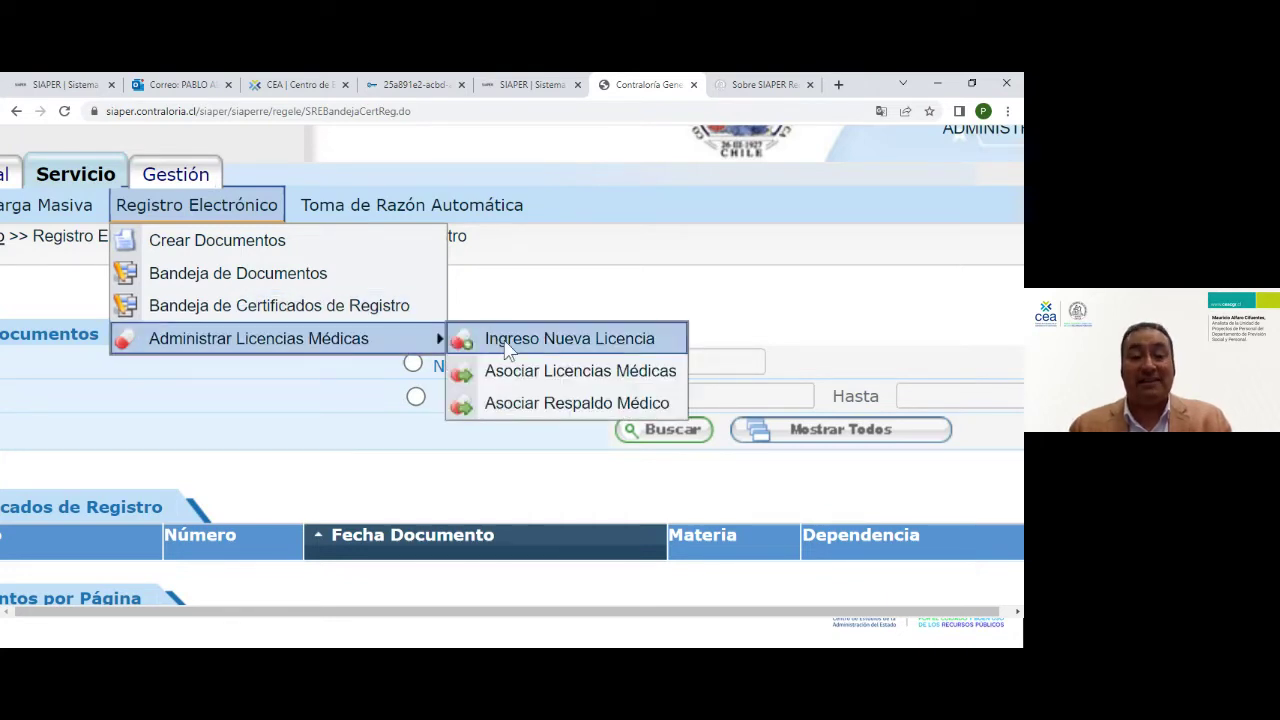
{"action": "left_click", "coordinate": [580, 350]}
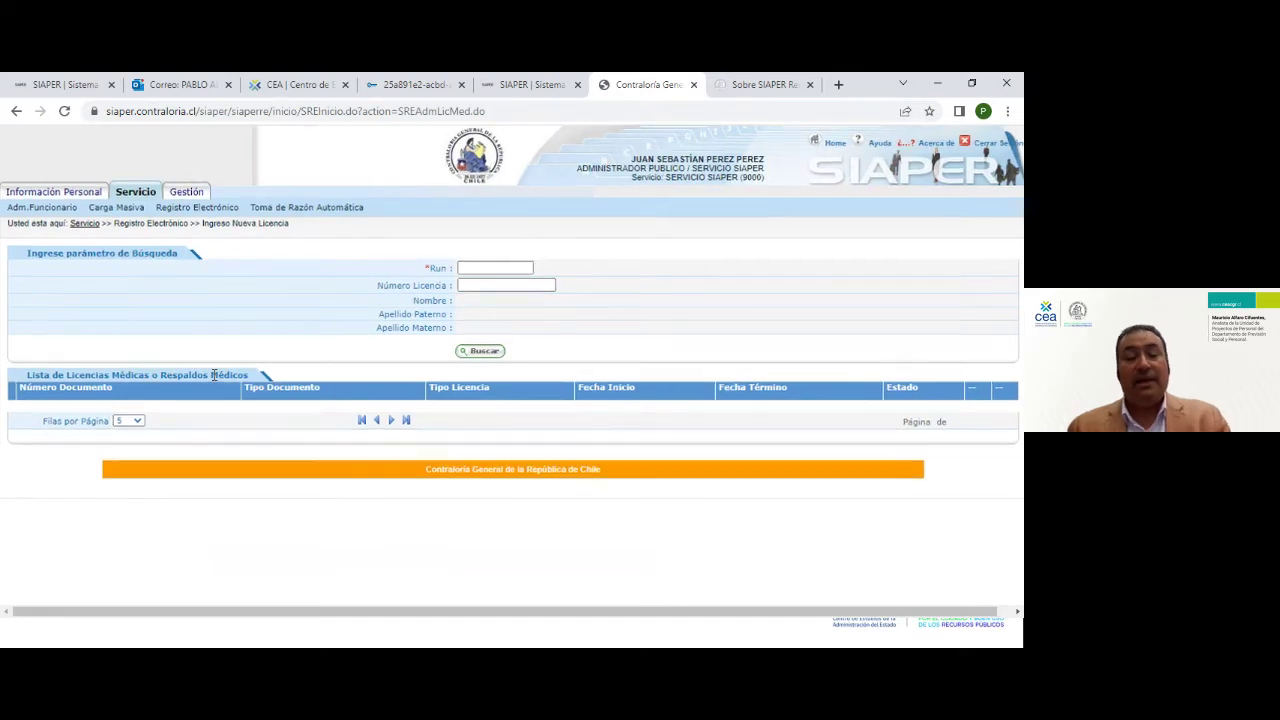
{"action": "left_click", "coordinate": [486, 266]}
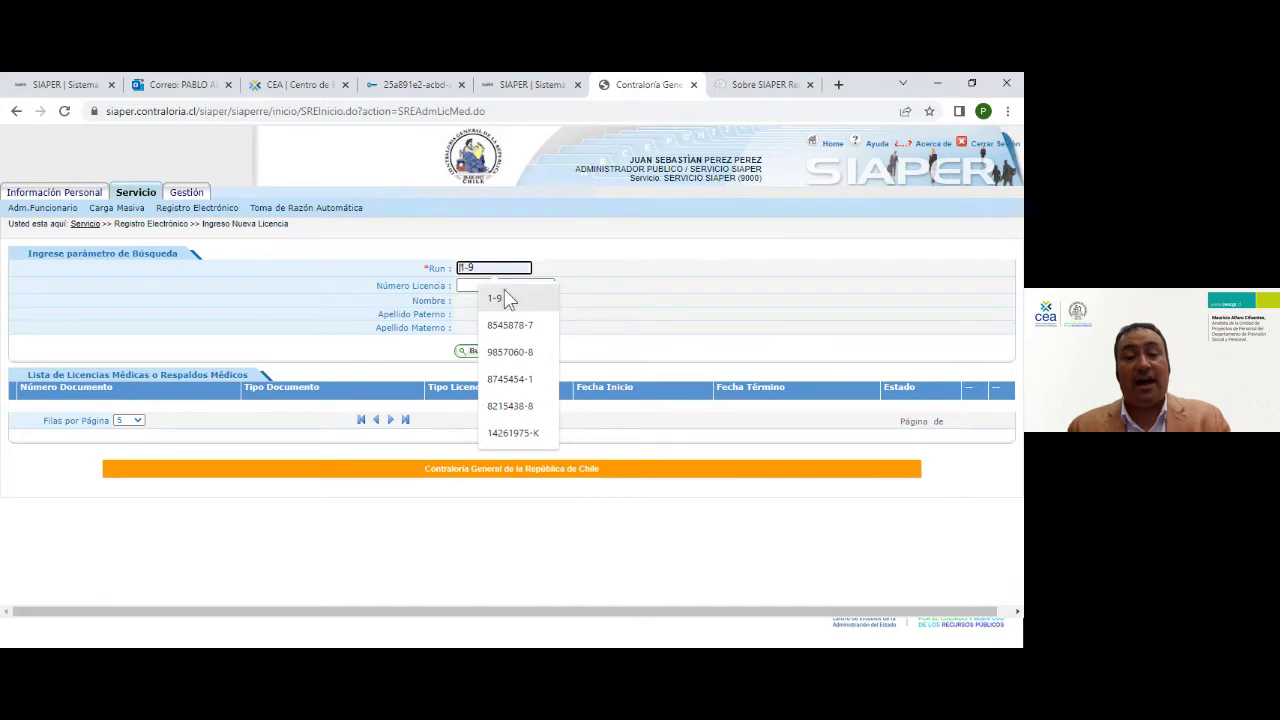
{"action": "left_click", "coordinate": [508, 298]}
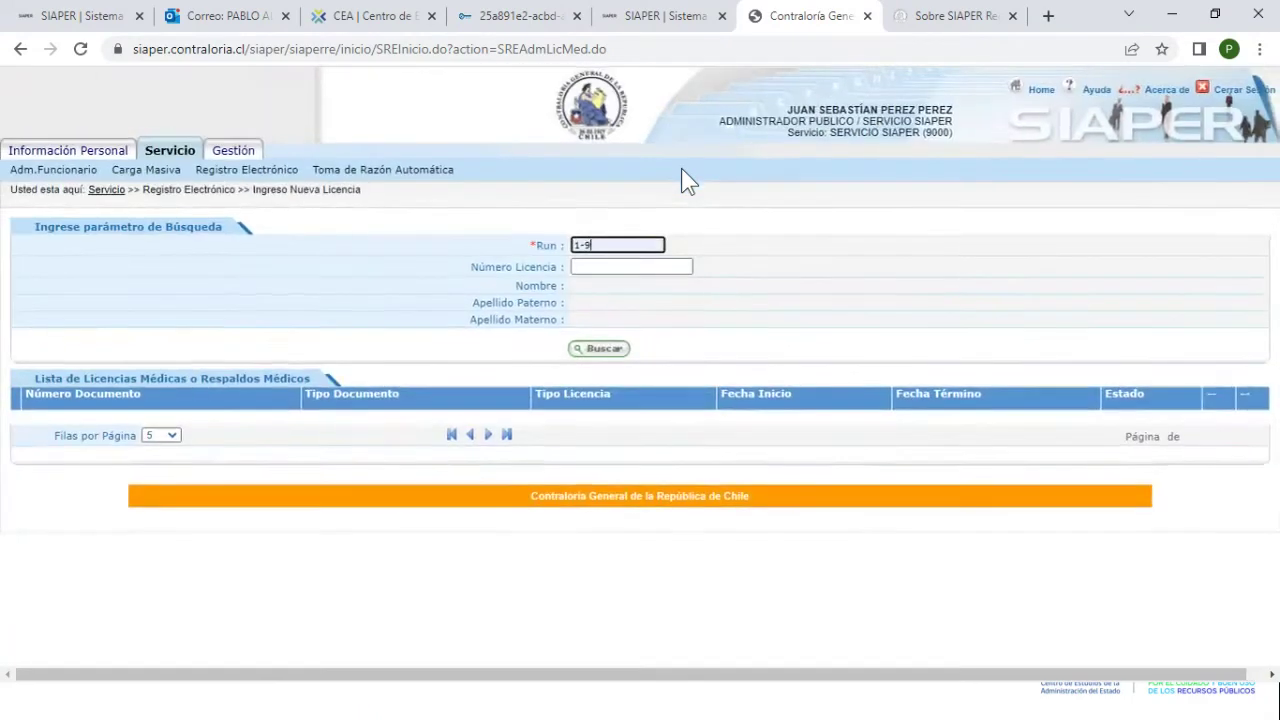
{"action": "left_click", "coordinate": [621, 350]}
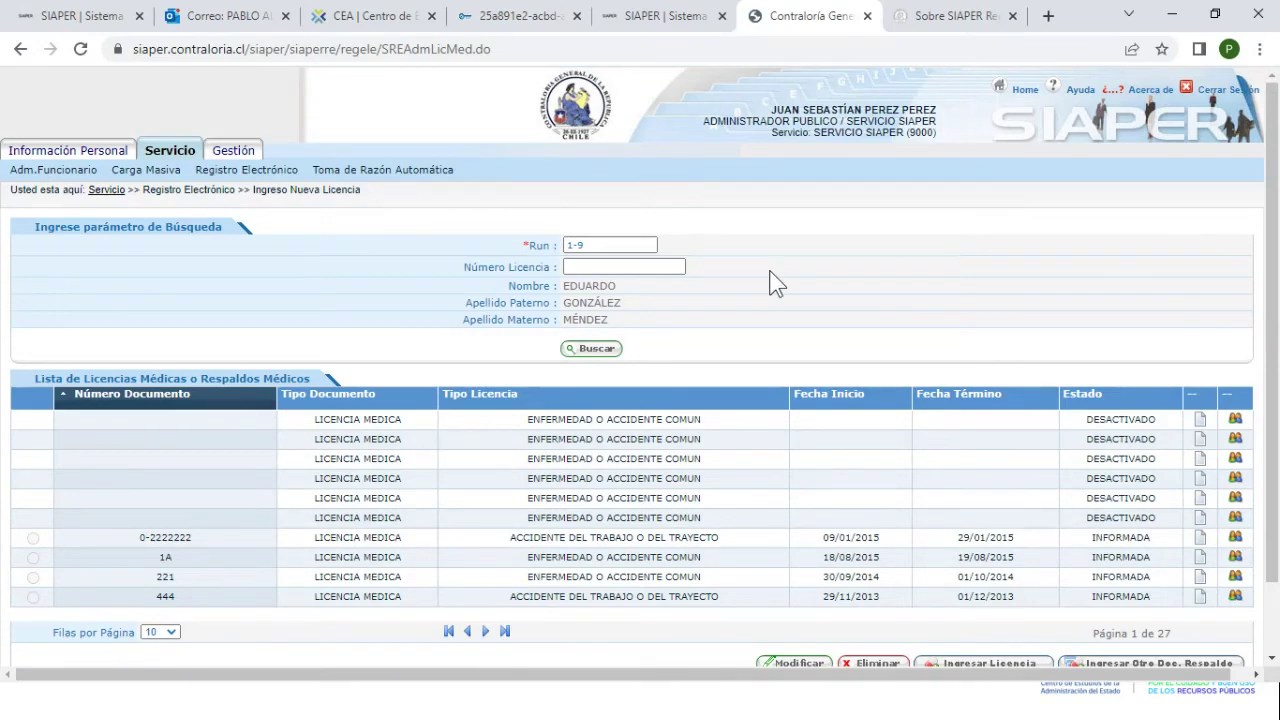
Review the employee's list of medical licences and try to start entering a new licence
{"action": "scroll", "coordinate": [775, 283], "scroll_direction": "down", "scroll_amount": 2}
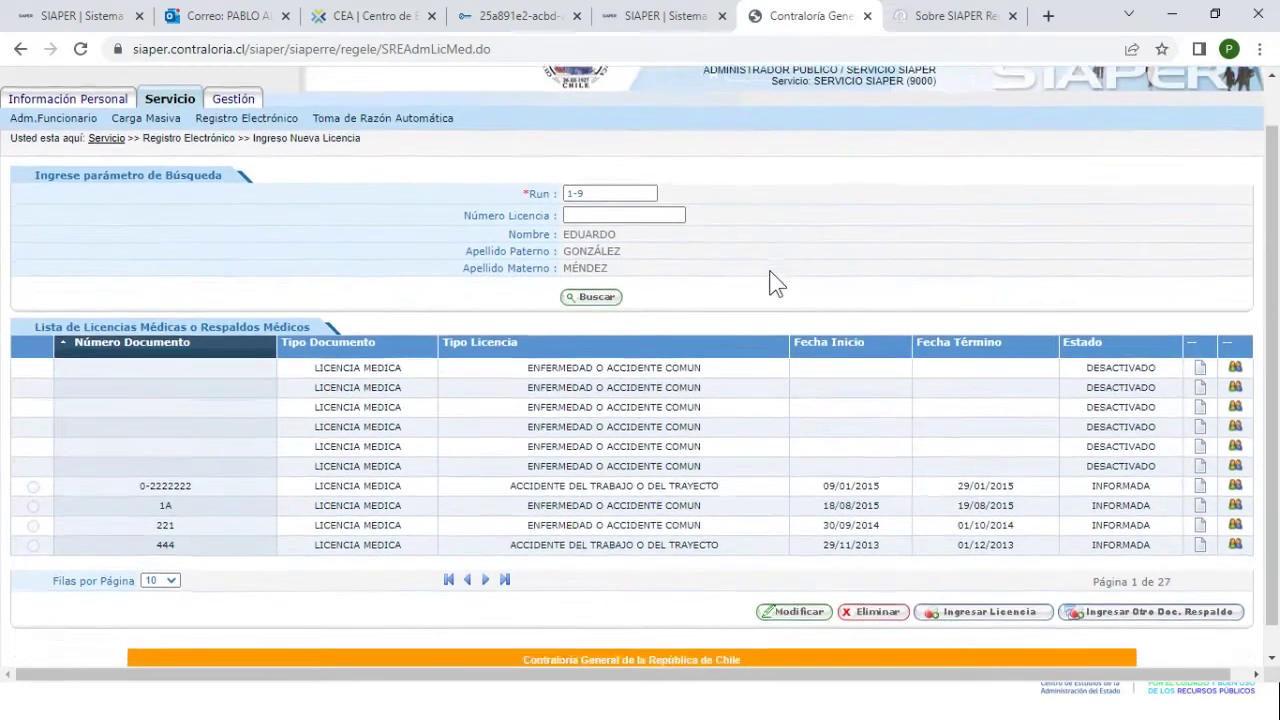
{"action": "scroll", "coordinate": [775, 283], "scroll_direction": "down", "scroll_amount": 1}
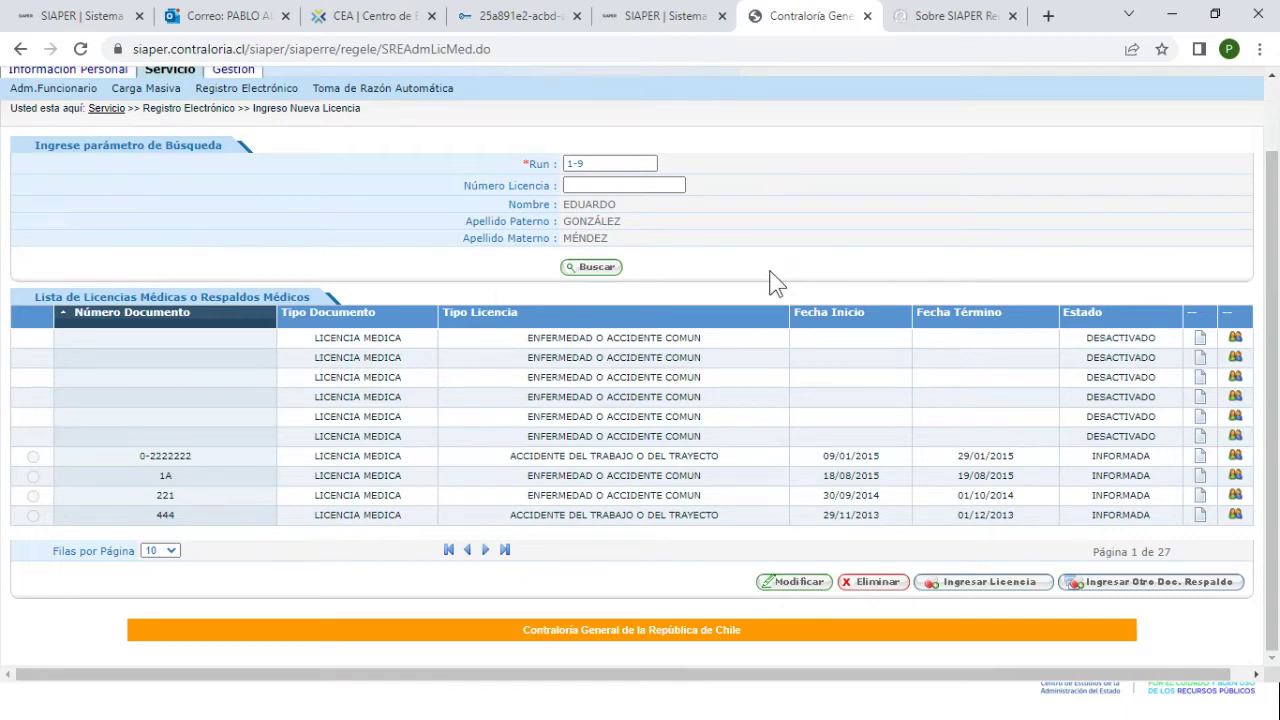
{"action": "scroll", "coordinate": [1015, 425], "scroll_direction": "up", "scroll_amount": 3, "text": "ctrl"}
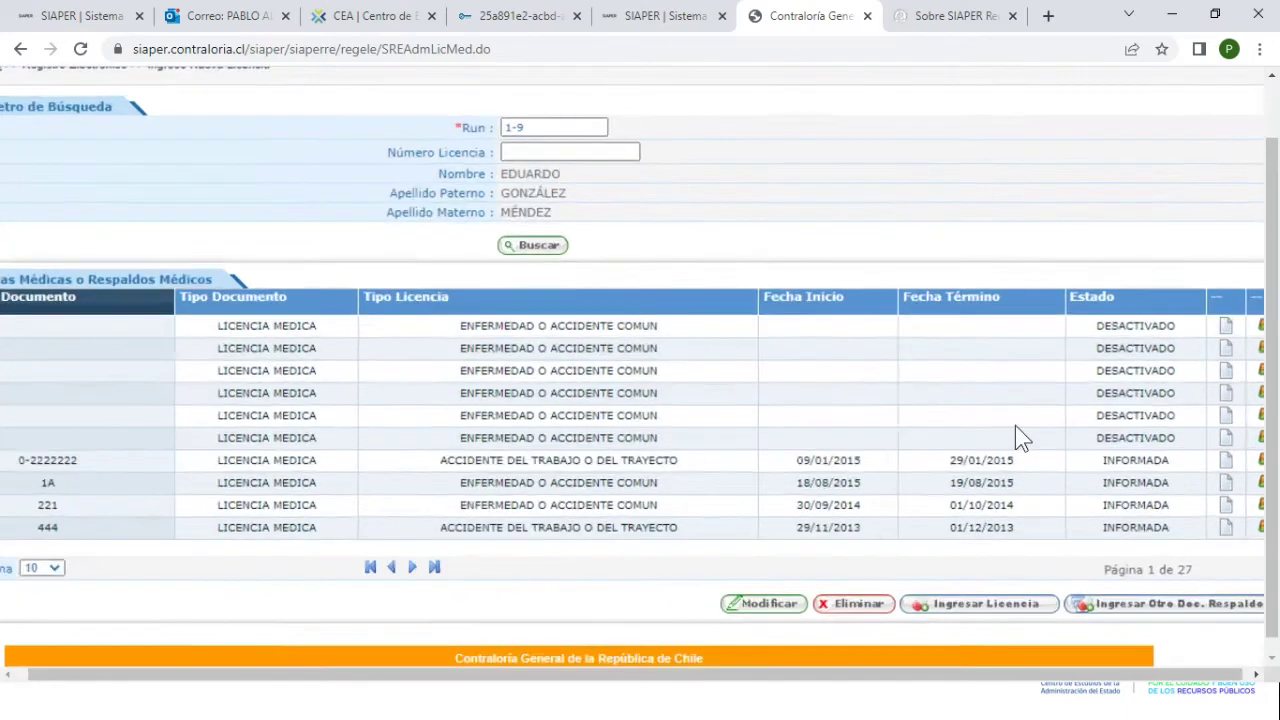
{"action": "scroll", "coordinate": [1015, 427], "scroll_direction": "up", "scroll_amount": 4, "text": "ctrl"}
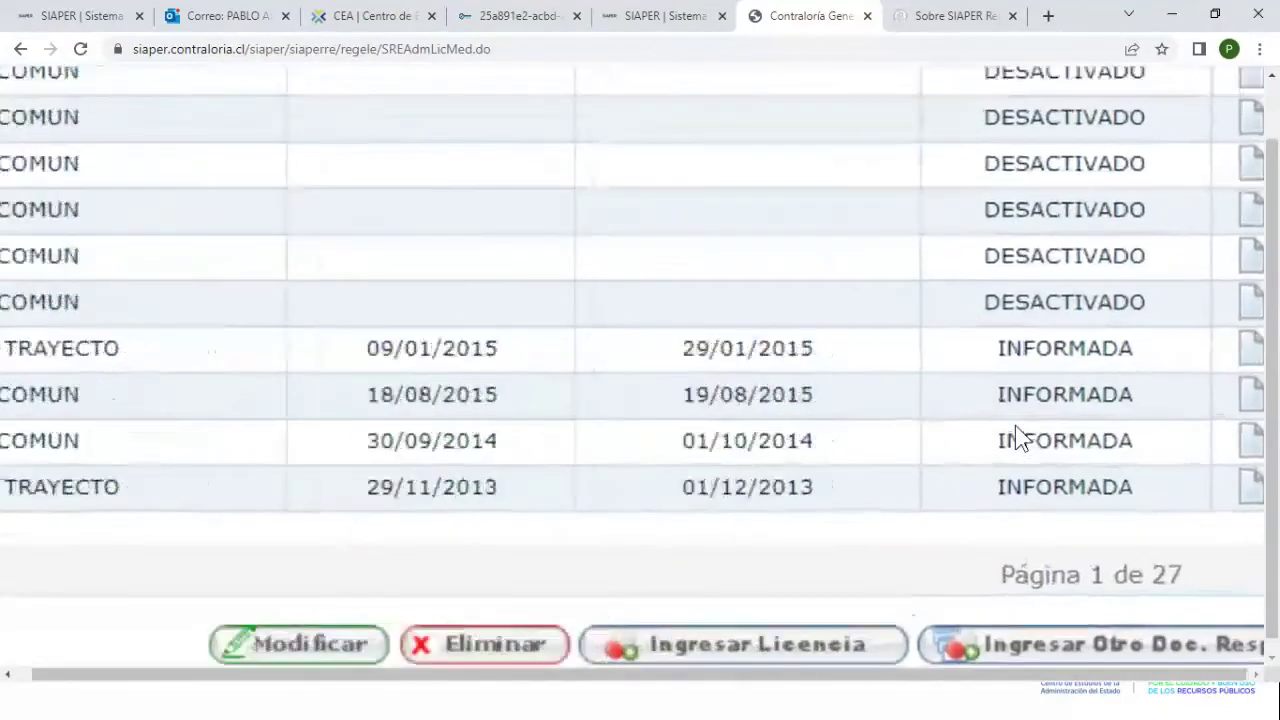
{"action": "scroll", "coordinate": [1015, 437], "scroll_direction": "down", "scroll_amount": 2, "text": "ctrl"}
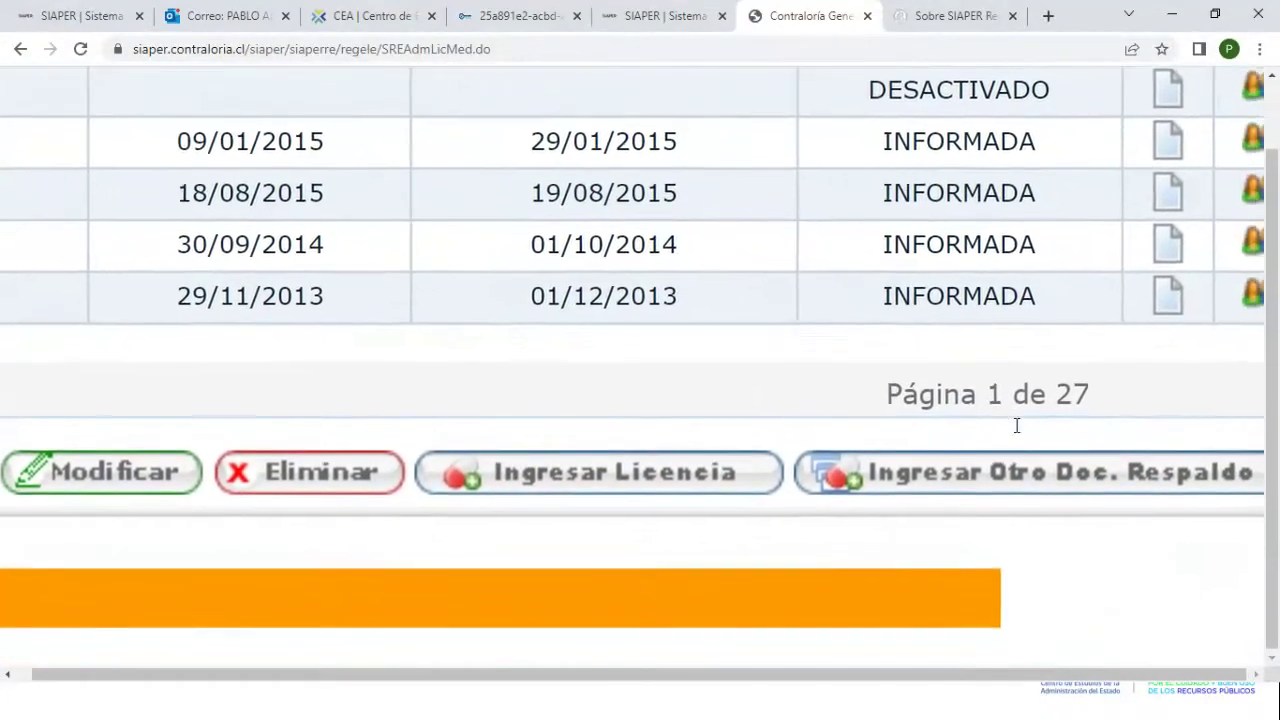
{"action": "scroll", "coordinate": [1015, 427], "scroll_direction": "right", "scroll_amount": 1}
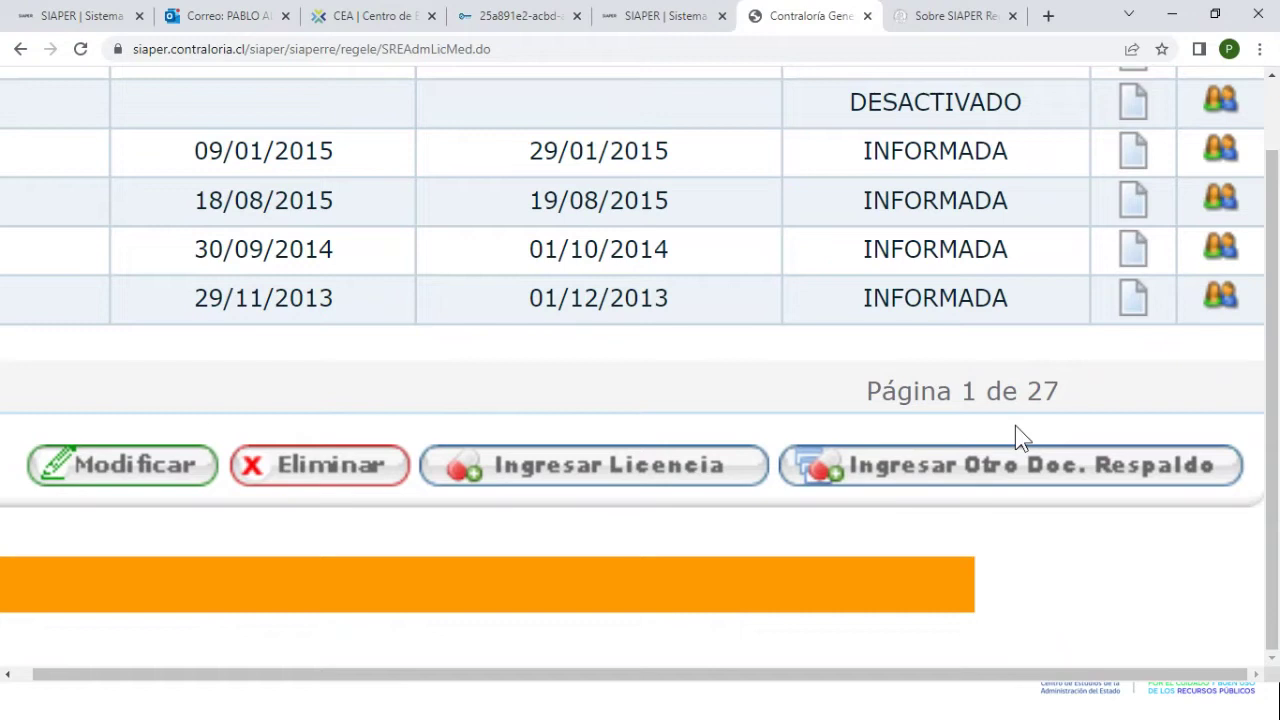
{"action": "left_click", "coordinate": [983, 490]}
{"action": "left_click", "coordinate": [983, 490]}
{"action": "left_click", "coordinate": [983, 490]}
{"action": "left_click", "coordinate": [585, 483]}
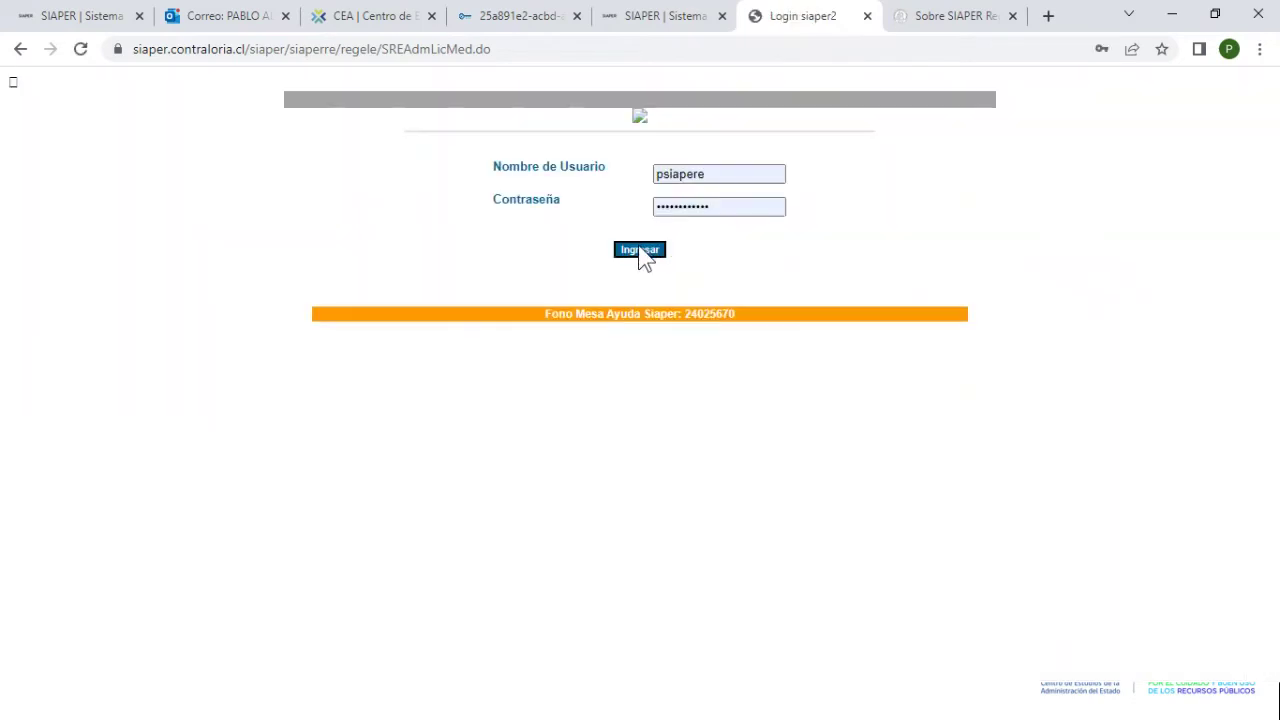
Log in again with the saved credentials, dismiss the password warning and enter under the ADMINISTRADOR PUBLICO appointment of SERVICIO SIAPER
{"action": "left_click", "coordinate": [640, 250]}
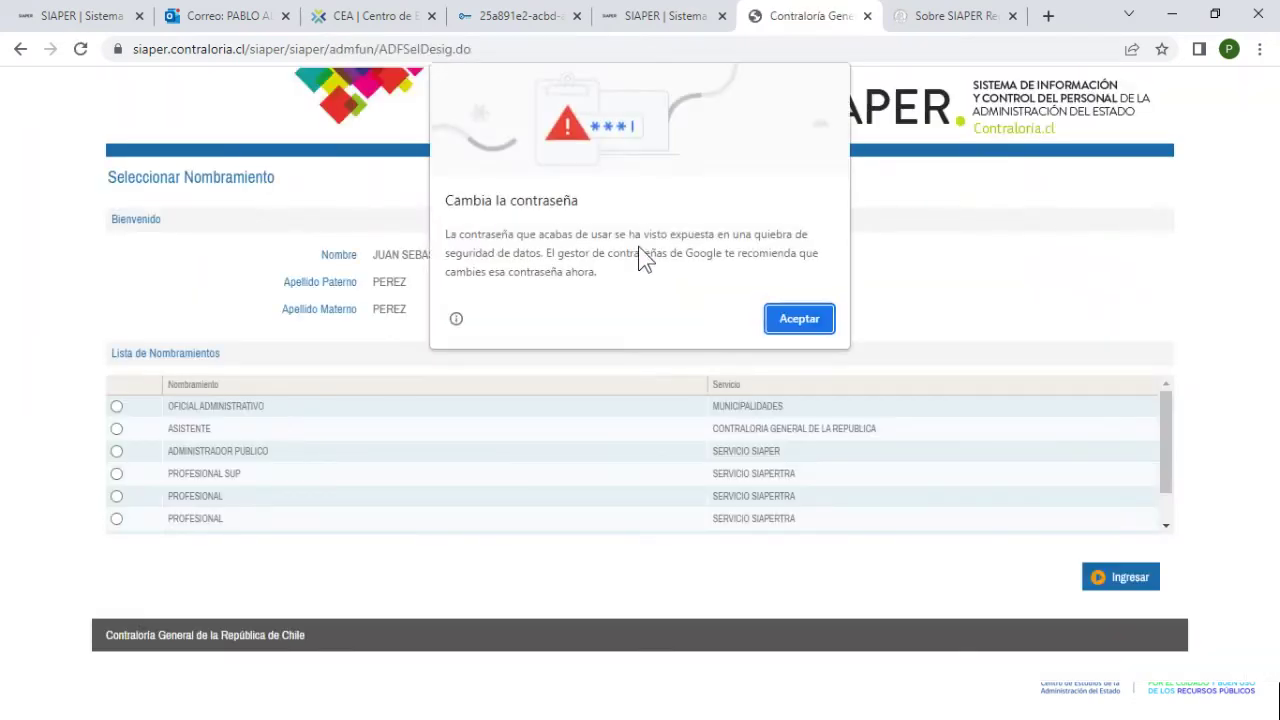
{"action": "left_click", "coordinate": [799, 318]}
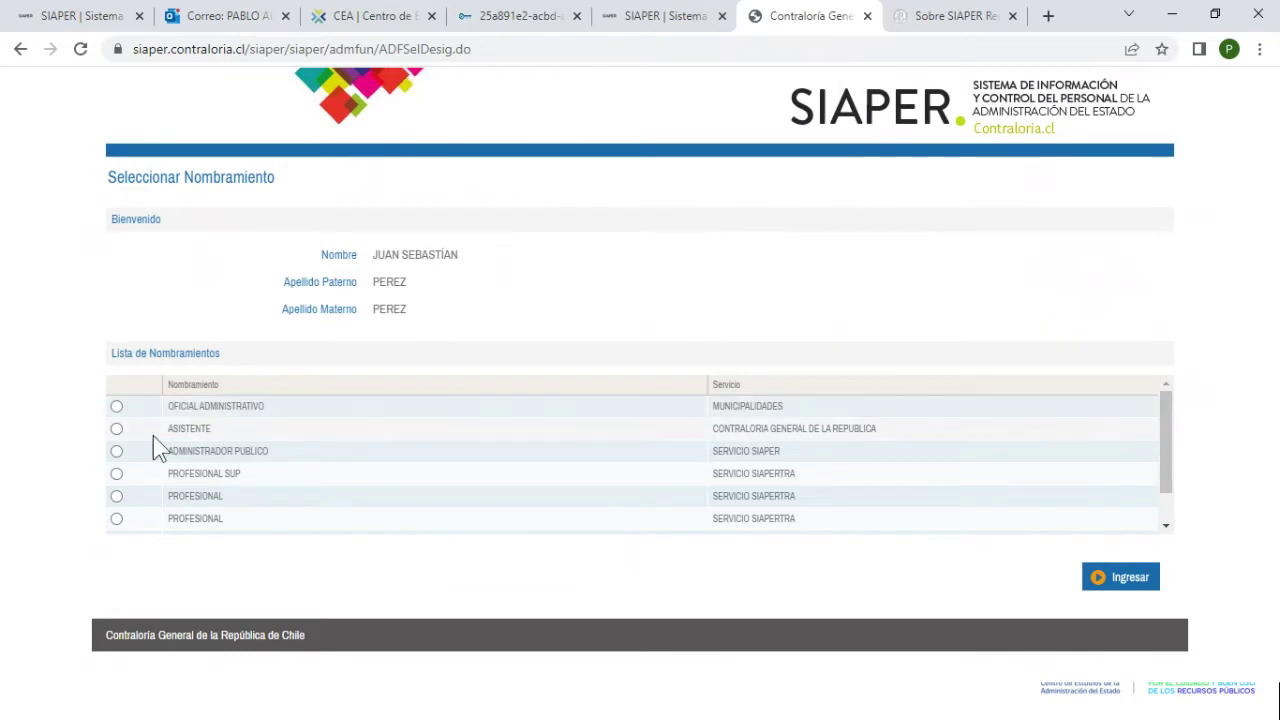
{"action": "left_click", "coordinate": [116, 429]}
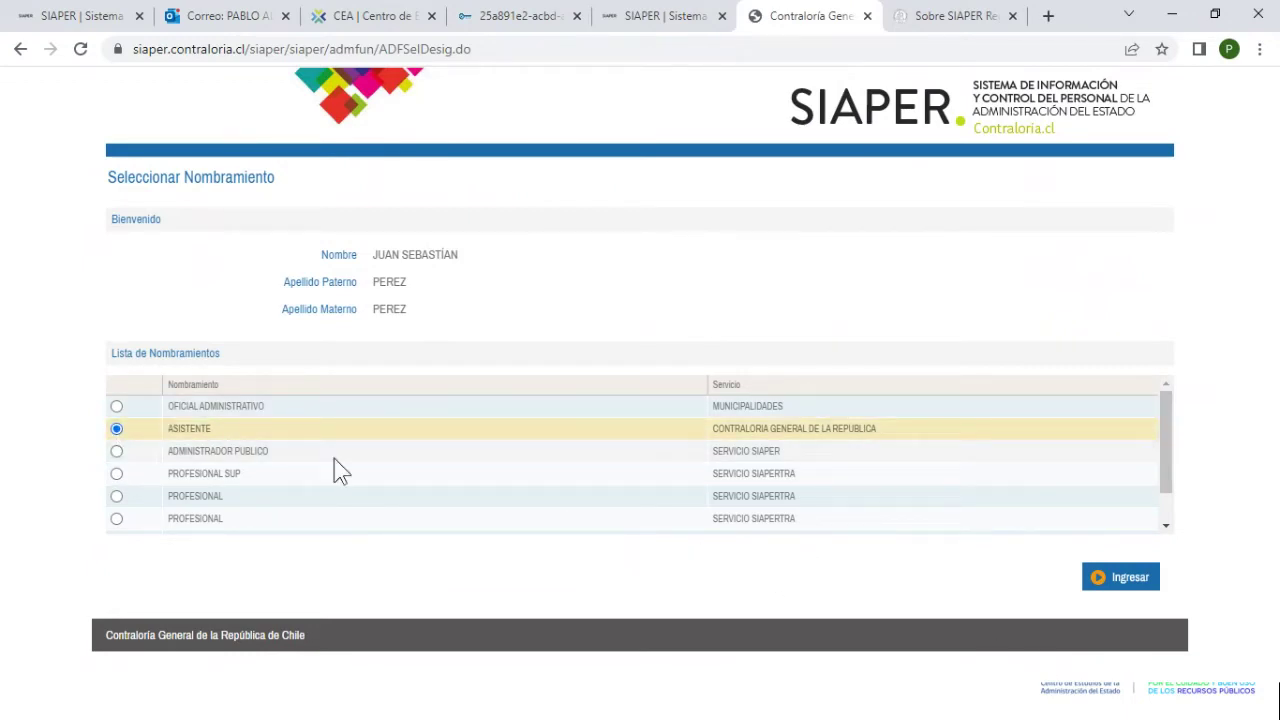
{"action": "left_click", "coordinate": [116, 451]}
{"action": "left_click", "coordinate": [1134, 588]}
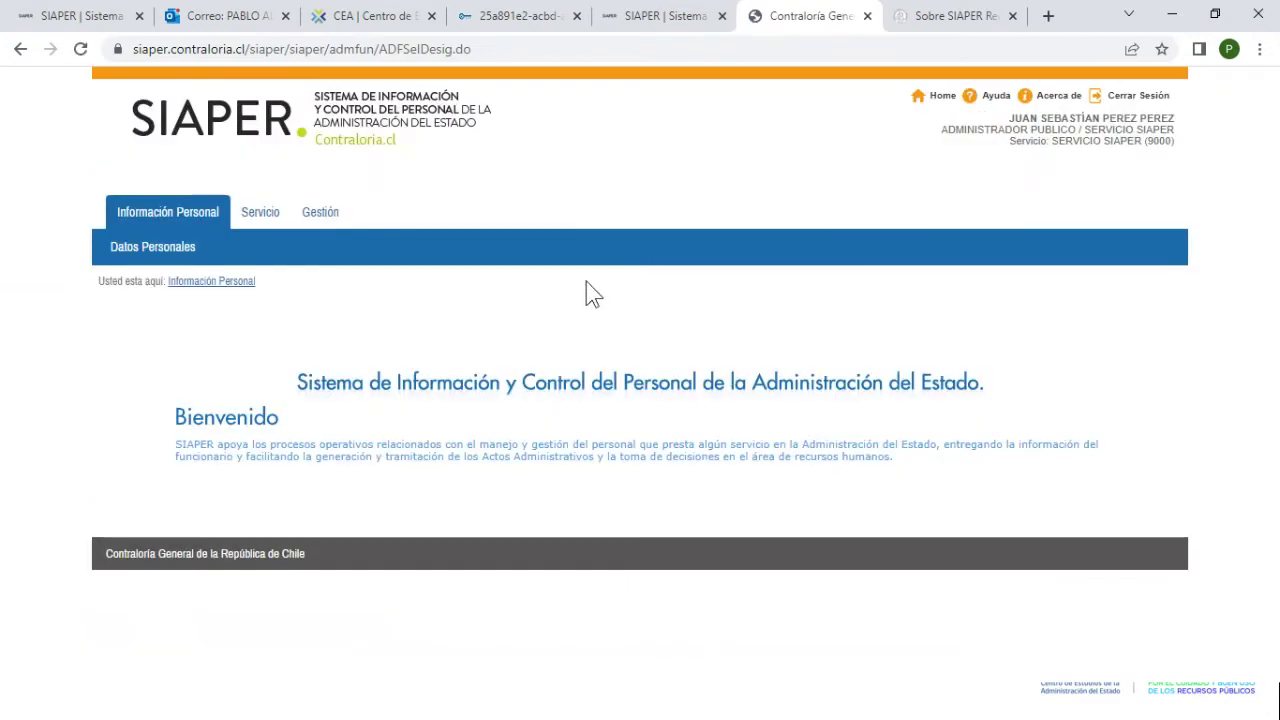
Return to Ingreso Nueva Licencia in the Servicio area's Registro Electrónico and search for the employee by RUN
{"action": "left_click", "coordinate": [263, 216]}
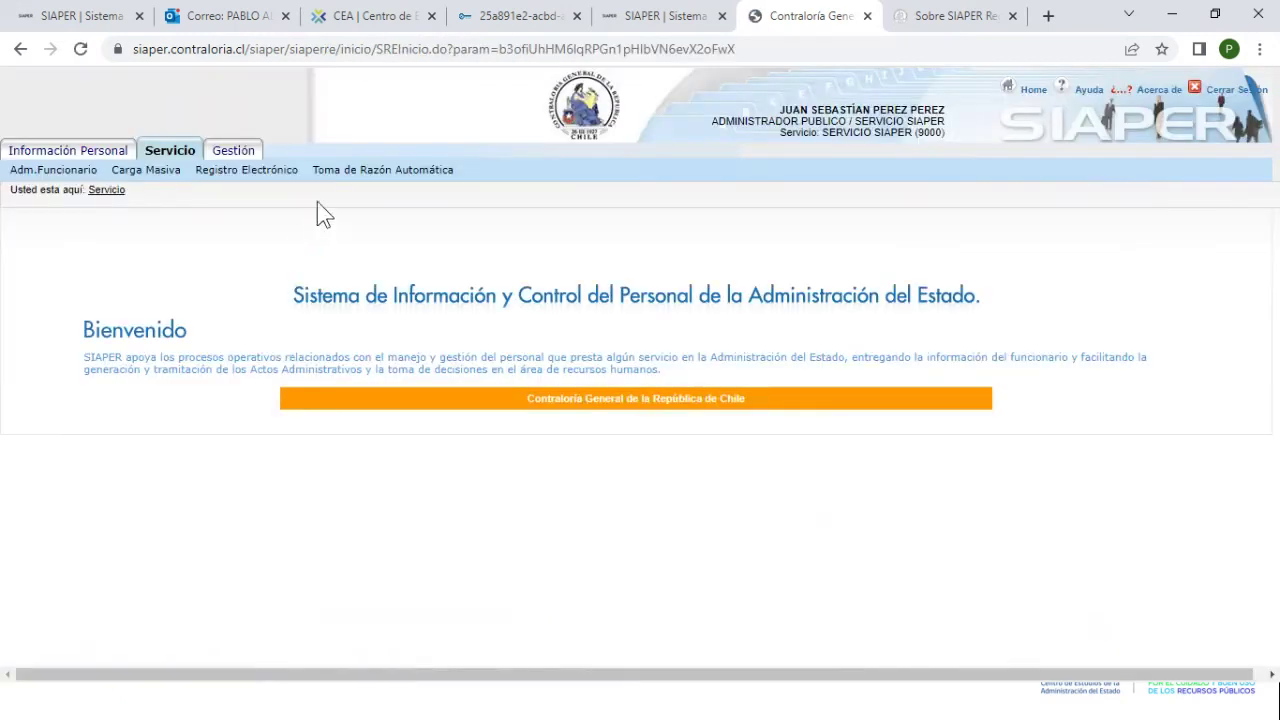
{"action": "mouse_move", "coordinate": [257, 166]}
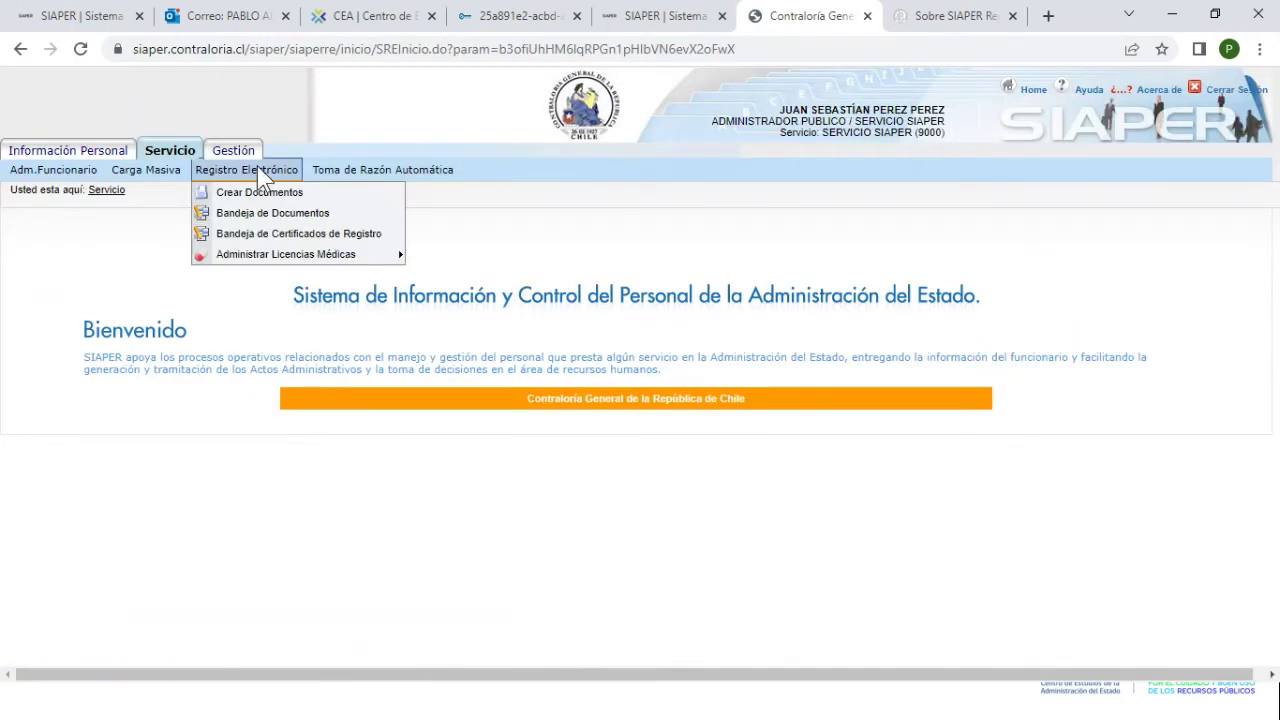
{"action": "left_click", "coordinate": [445, 253]}
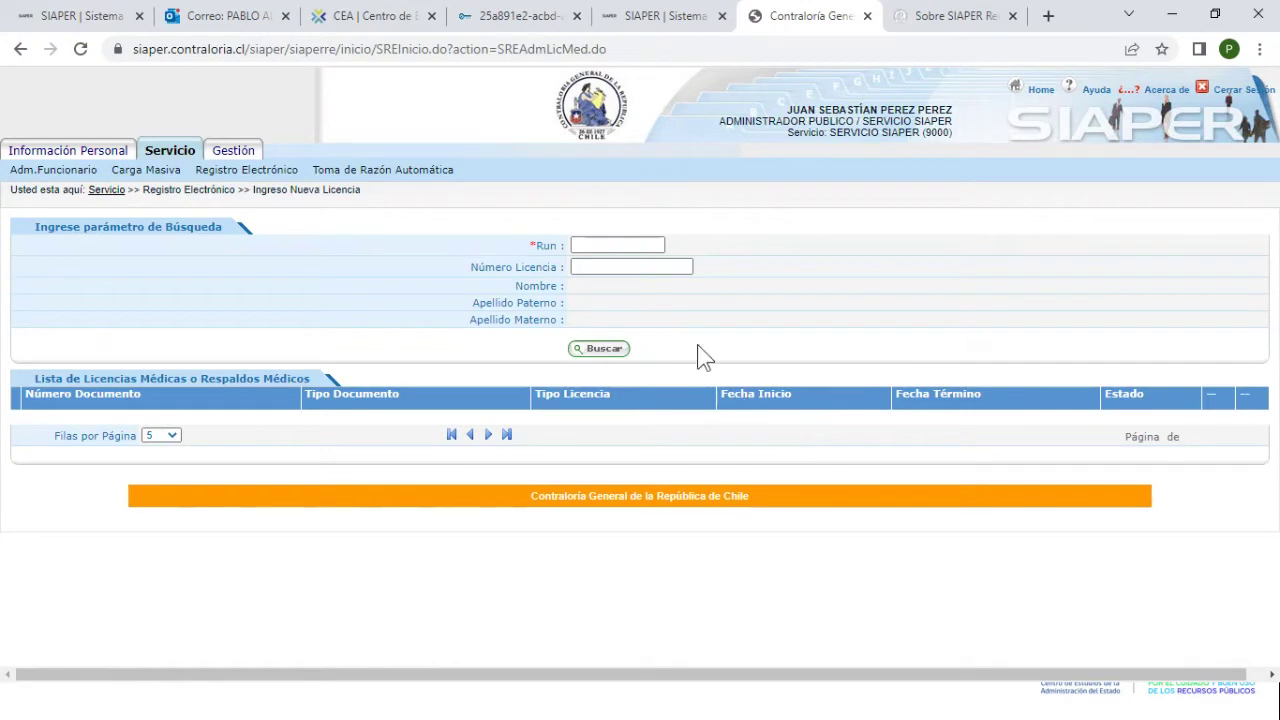
{"action": "left_click", "coordinate": [618, 246]}
{"action": "left_click", "coordinate": [631, 284]}
{"action": "left_click", "coordinate": [603, 350]}
Start a new medical licence for the employee and look over the mandatory and professional identification data of the form
{"action": "scroll", "coordinate": [743, 423], "scroll_direction": "down", "scroll_amount": 1}
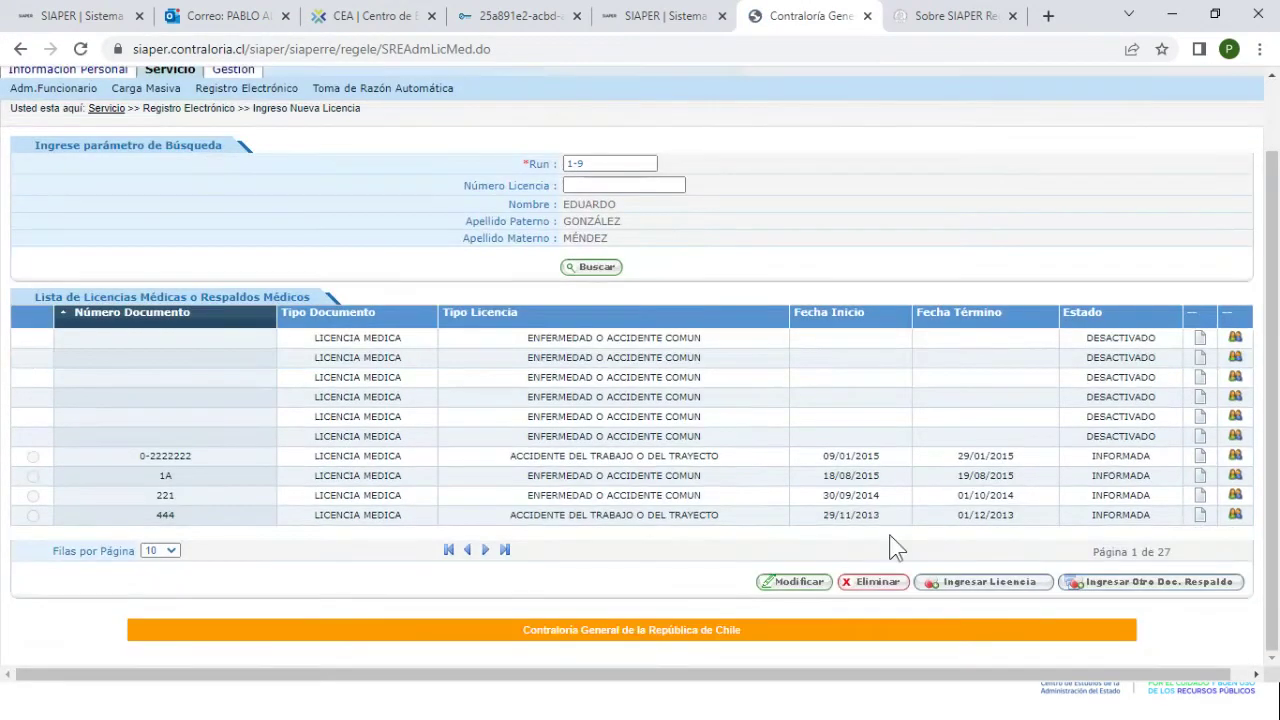
{"action": "left_click", "coordinate": [968, 583]}
{"action": "triple_click", "coordinate": [888, 358]}
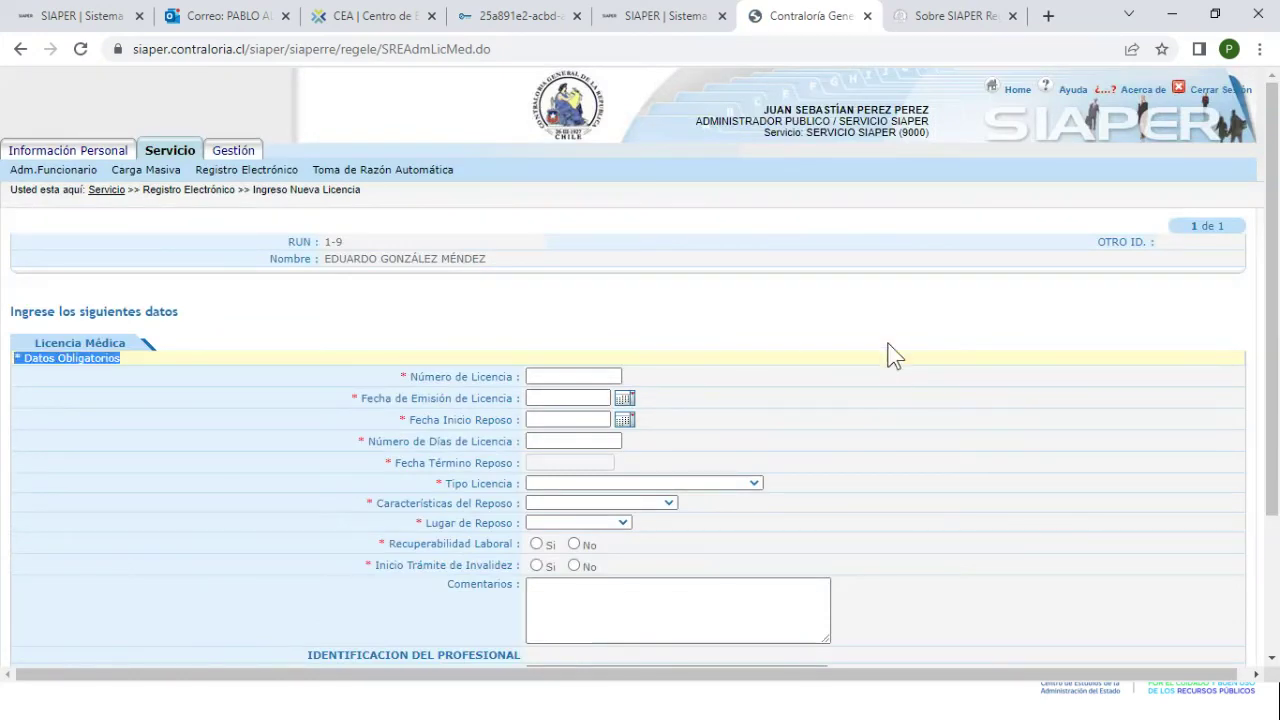
{"action": "scroll", "coordinate": [893, 355], "scroll_direction": "down", "scroll_amount": 1}
{"action": "scroll", "coordinate": [893, 355], "scroll_direction": "down", "scroll_amount": 1}
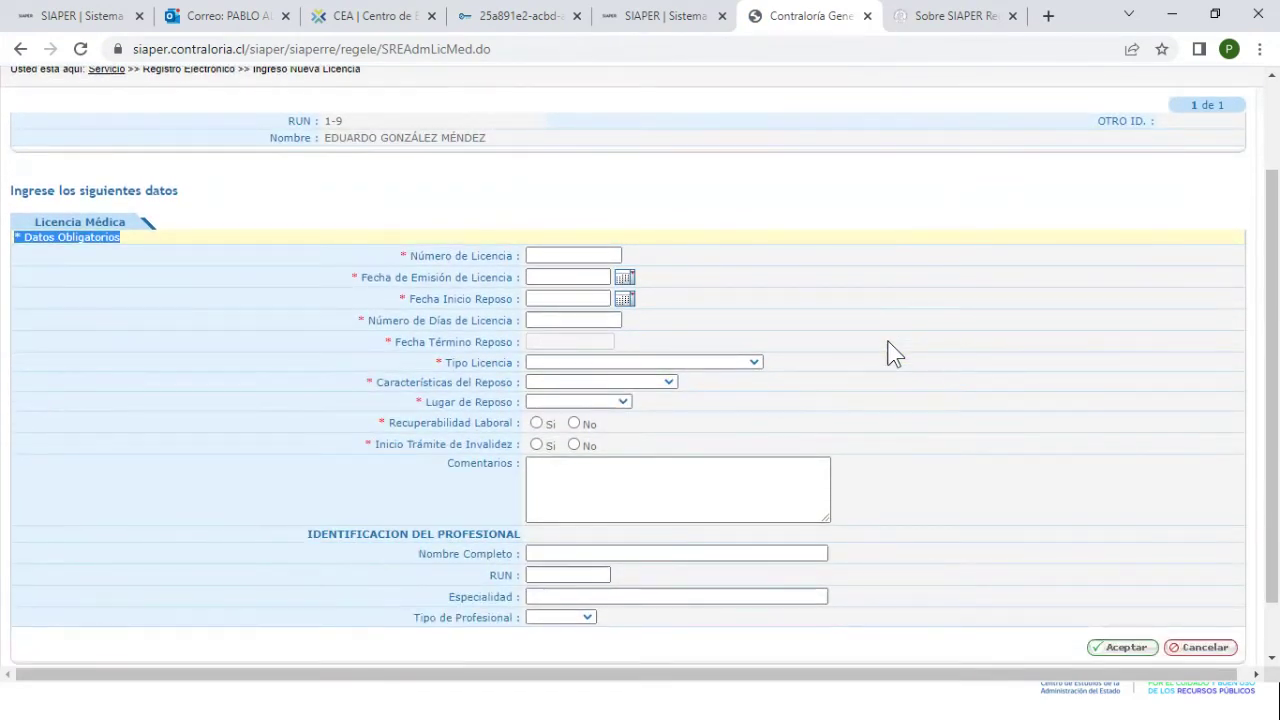
{"action": "scroll", "coordinate": [893, 355], "scroll_direction": "up", "scroll_amount": 3, "text": "ctrl"}
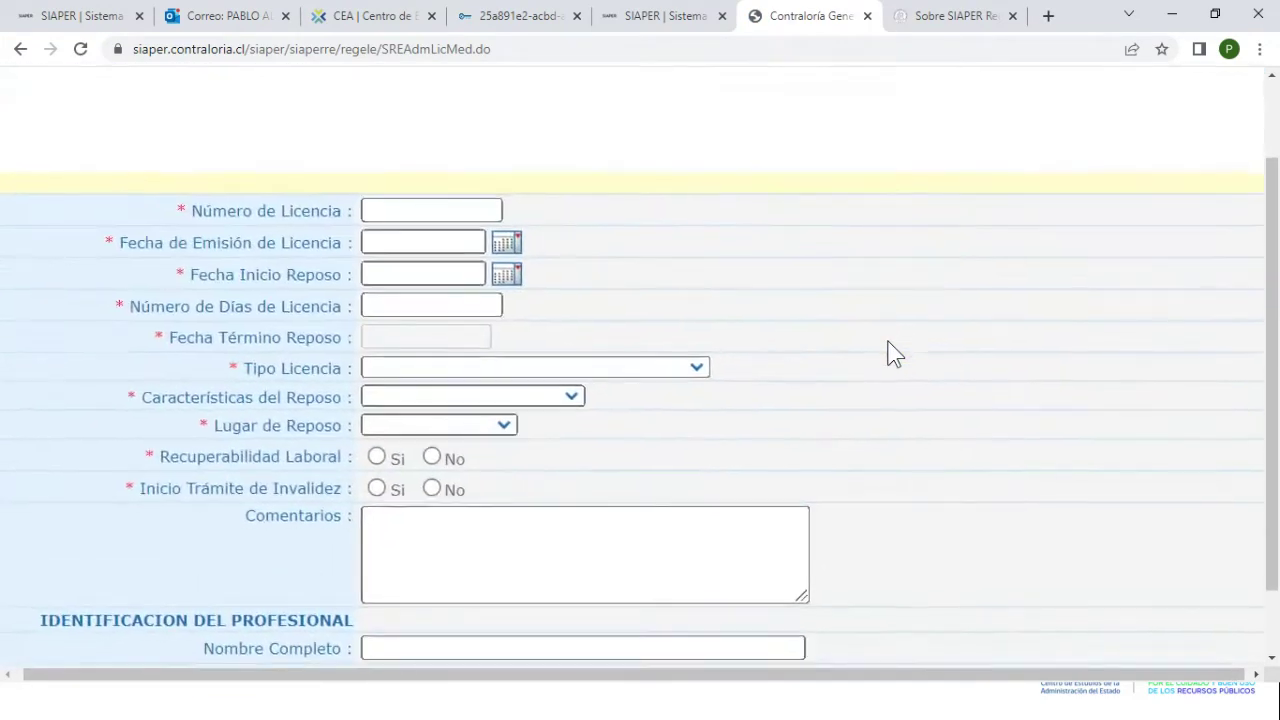
{"action": "scroll", "coordinate": [893, 355], "scroll_direction": "left", "scroll_amount": 2}
{"action": "scroll", "coordinate": [893, 355], "scroll_direction": "up", "scroll_amount": 1}
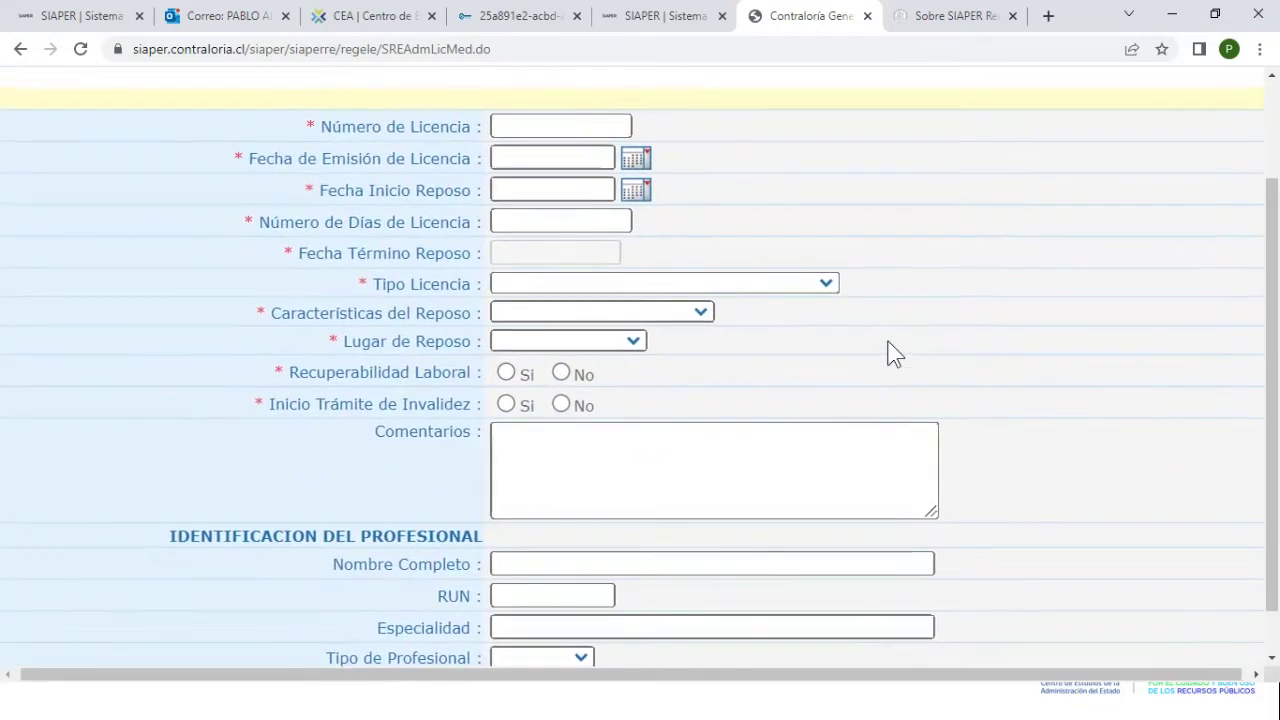
Enter the medical licence number and set Fecha de Emisión de Licencia to 25/08/2022
{"action": "scroll", "coordinate": [893, 355], "scroll_direction": "up", "scroll_amount": 2, "text": "ctrl"}
{"action": "left_click", "coordinate": [452, 145]}
{"action": "type", "text": "77"}
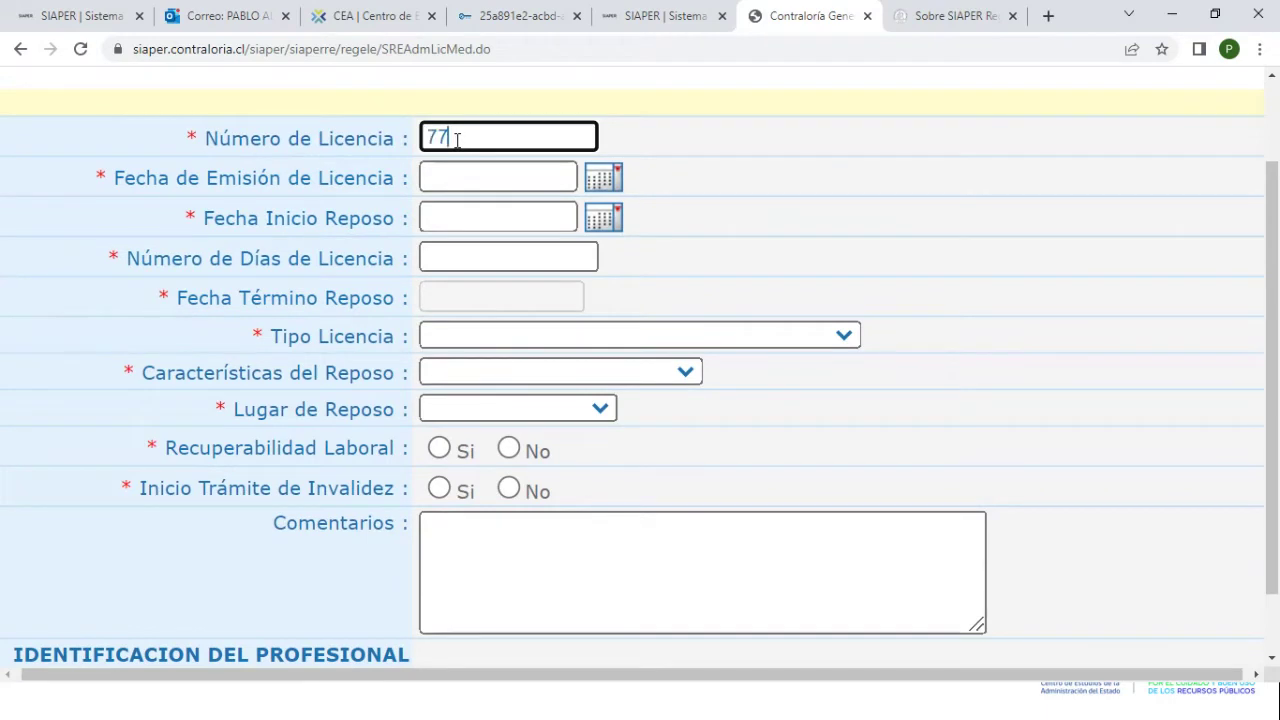
{"action": "type", "text": "7777-7"}
{"action": "scroll", "coordinate": [470, 150], "scroll_direction": "left", "scroll_amount": 1}
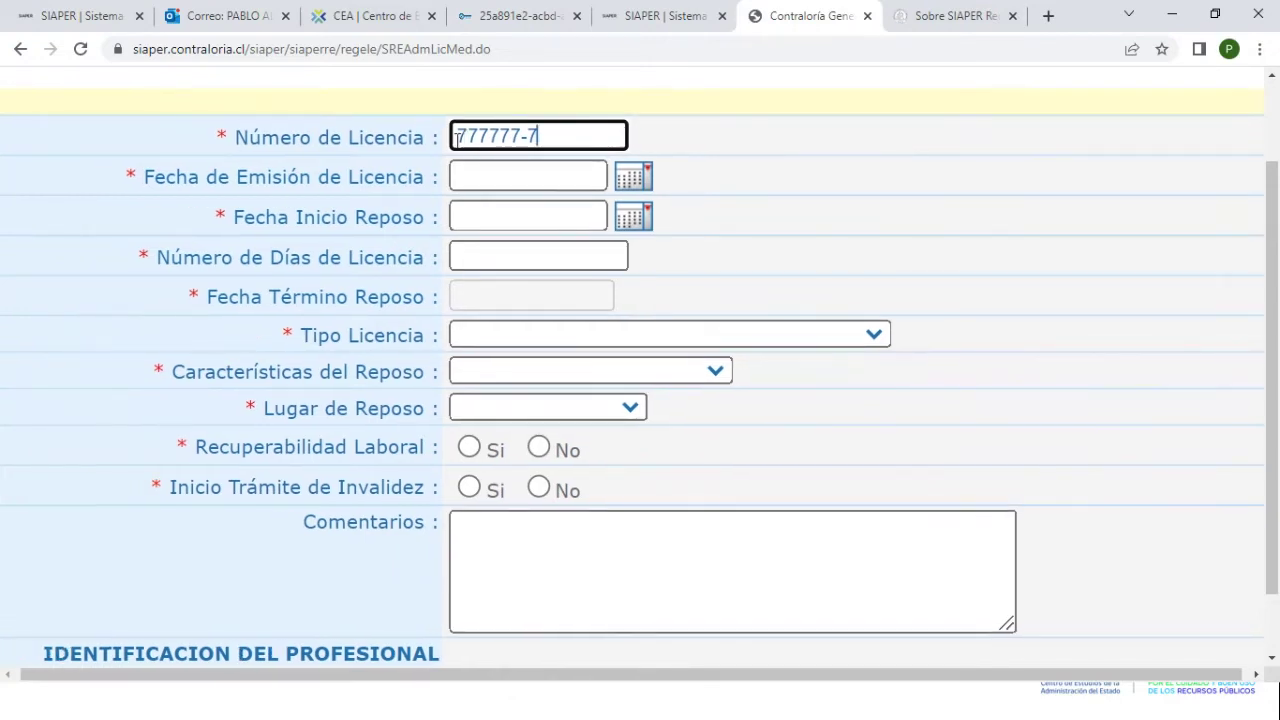
{"action": "left_click", "coordinate": [551, 172]}
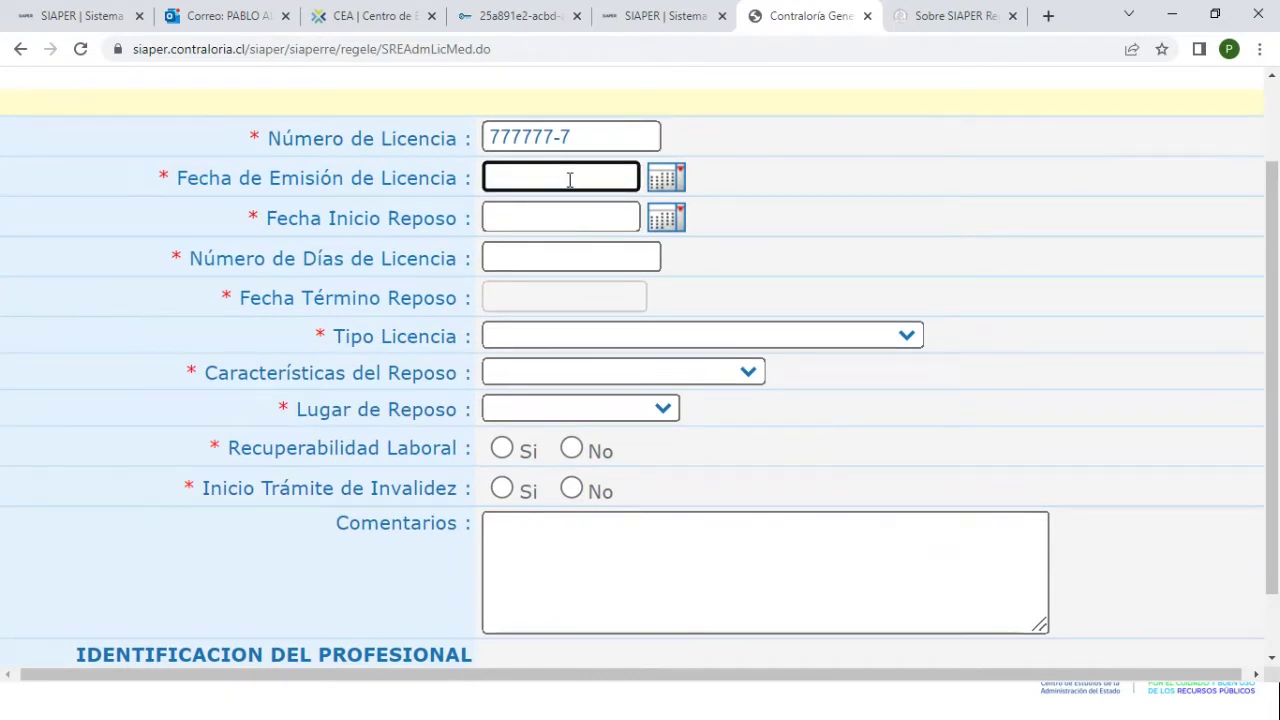
{"action": "left_click", "coordinate": [656, 186]}
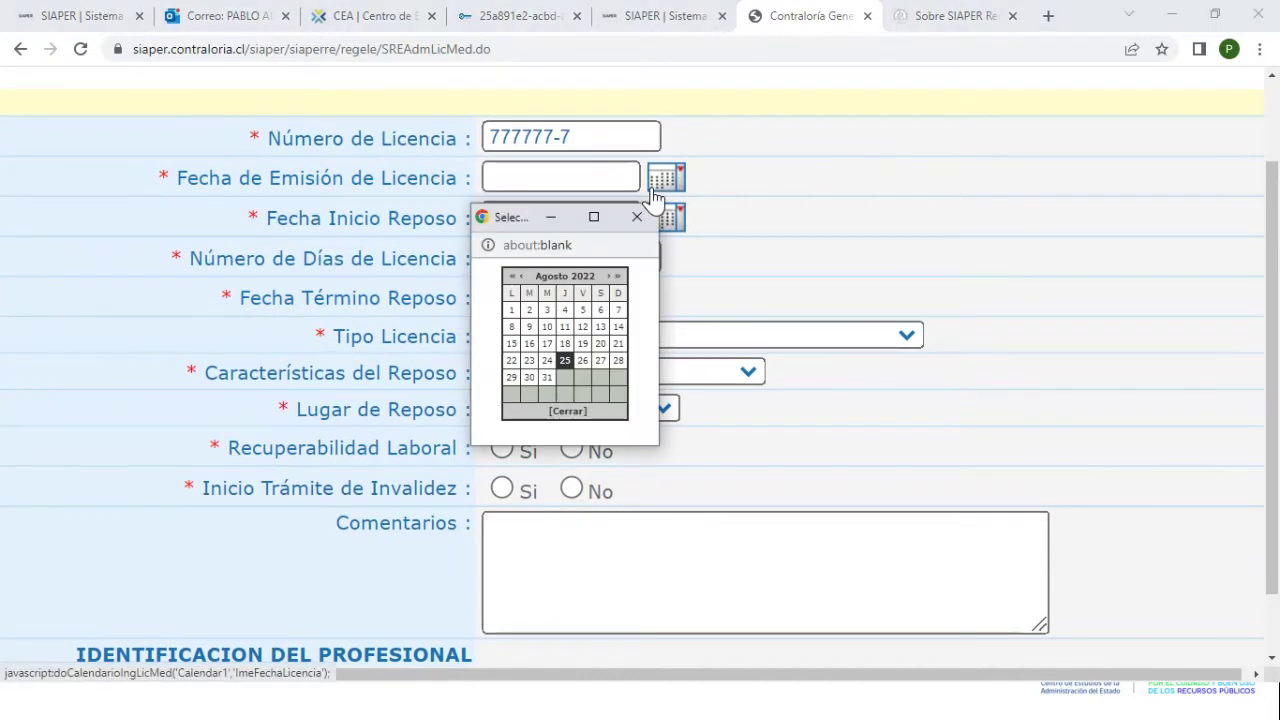
{"action": "left_click", "coordinate": [565, 364]}
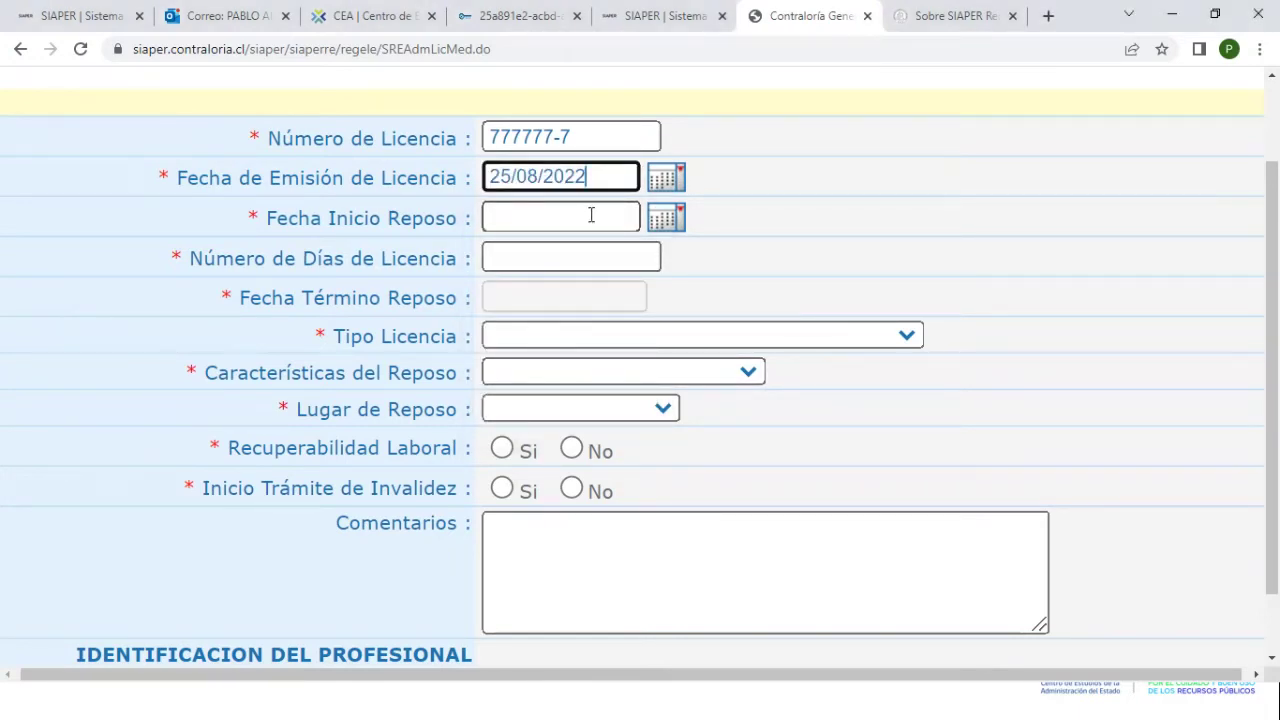
Set Fecha Inicio Reposo to 25/08/2022 and Número de Días de Licencia to 5
{"action": "left_click", "coordinate": [666, 219]}
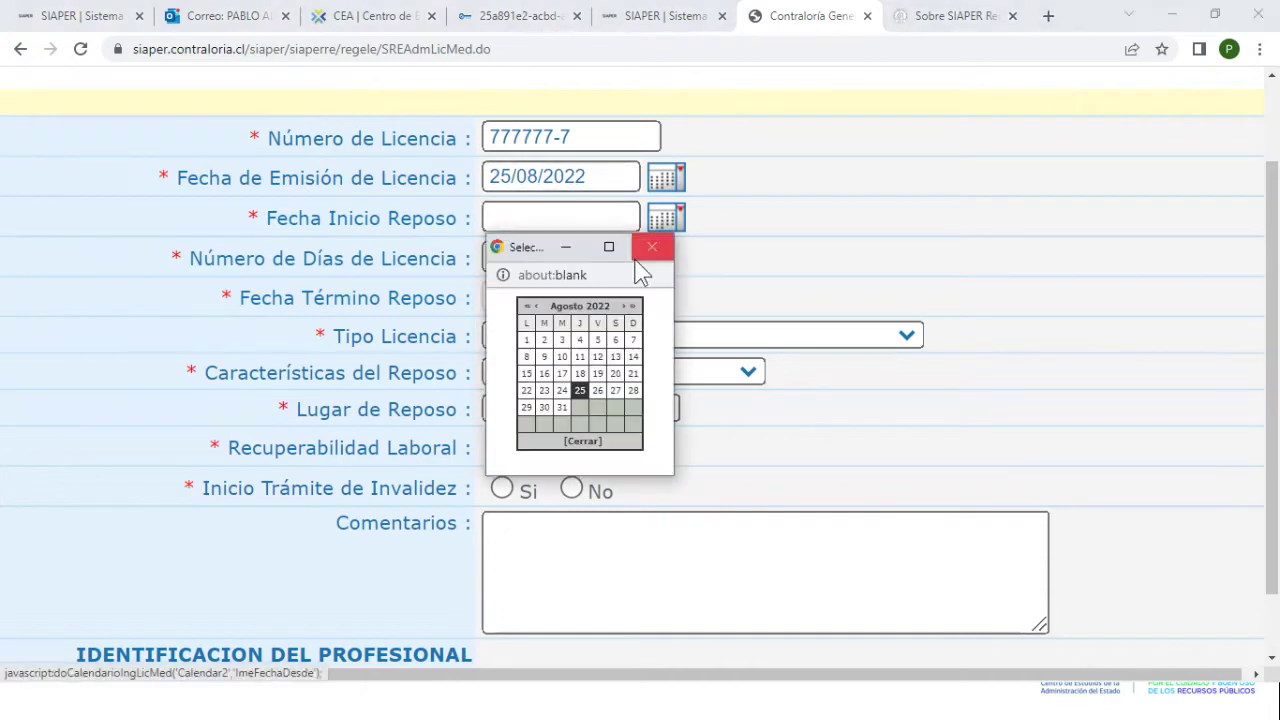
{"action": "left_click", "coordinate": [580, 391]}
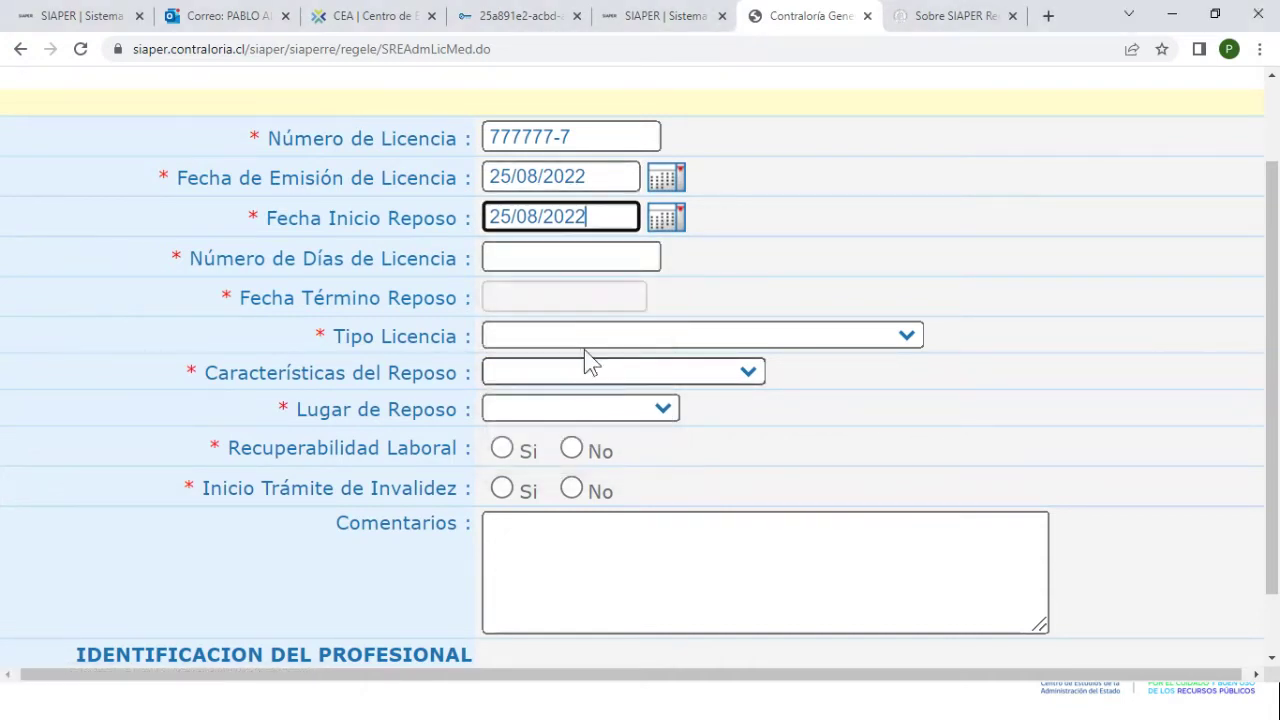
{"action": "left_click", "coordinate": [594, 260]}
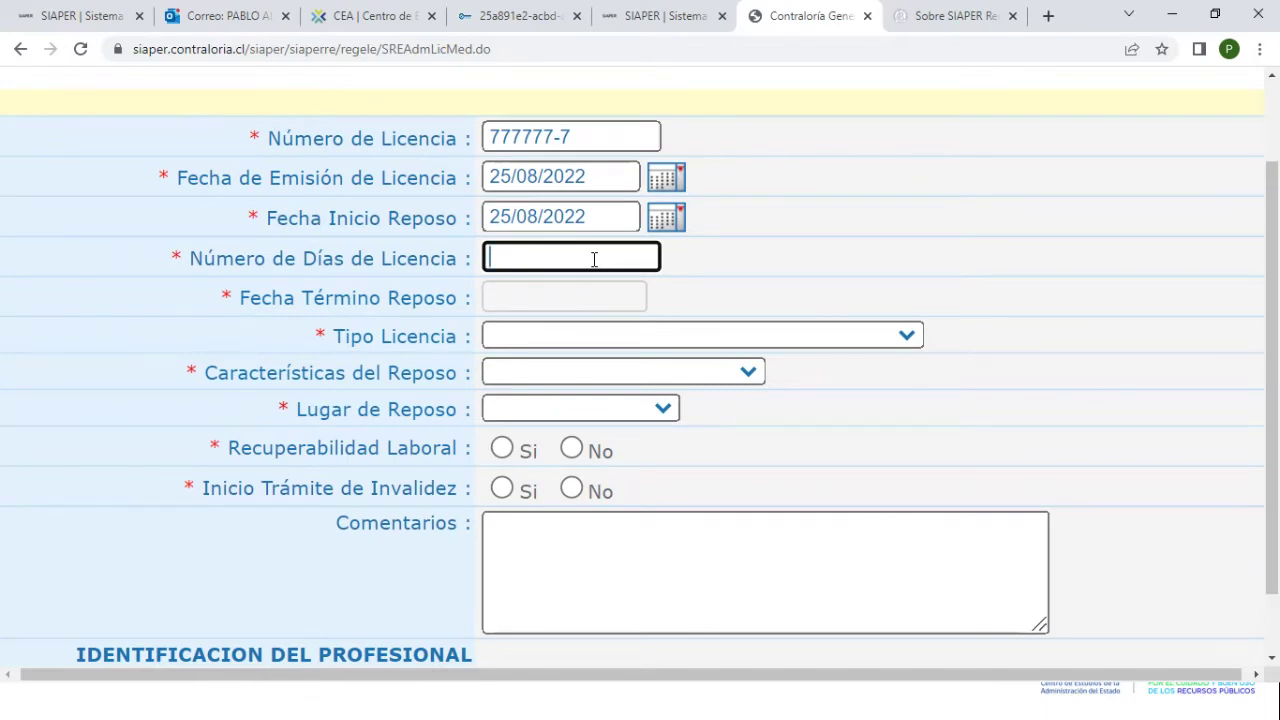
{"action": "type", "text": "5"}
{"action": "left_click", "coordinate": [736, 274]}
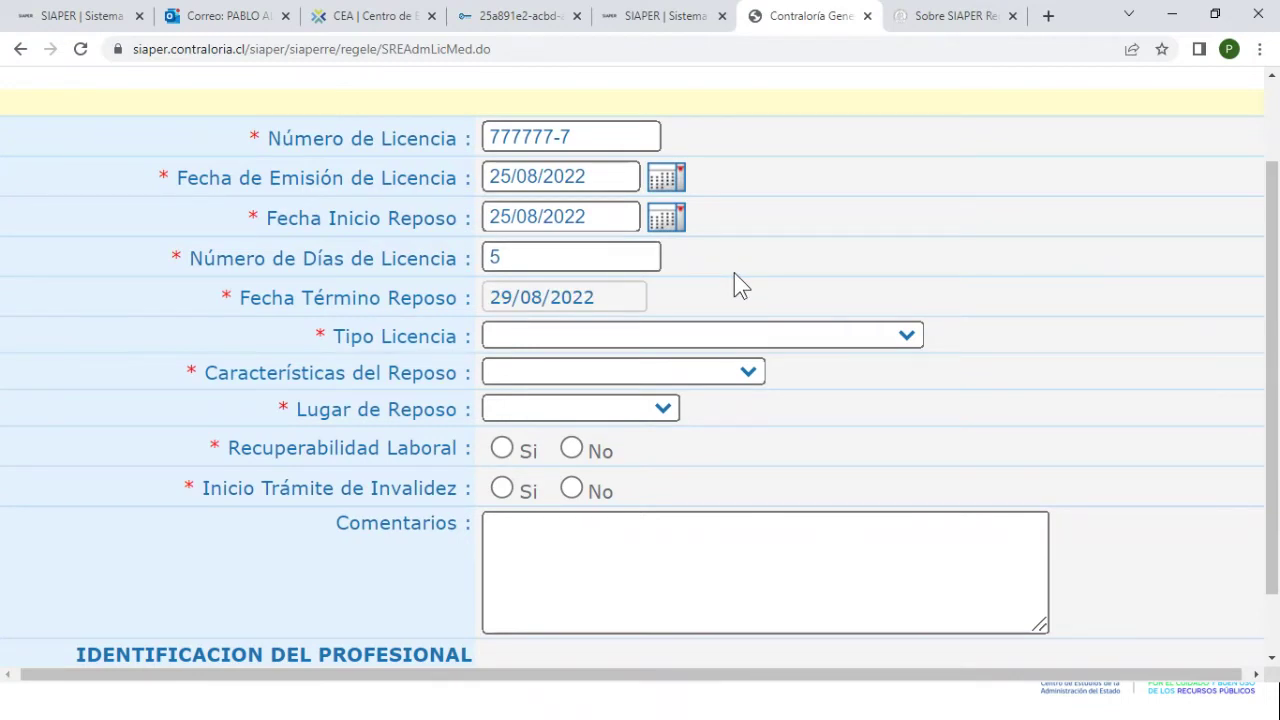
Set the Tipo Licencia of the new medical licence to ENFERMEDAD O ACCIDENTE COMUN
{"action": "left_click", "coordinate": [722, 342]}
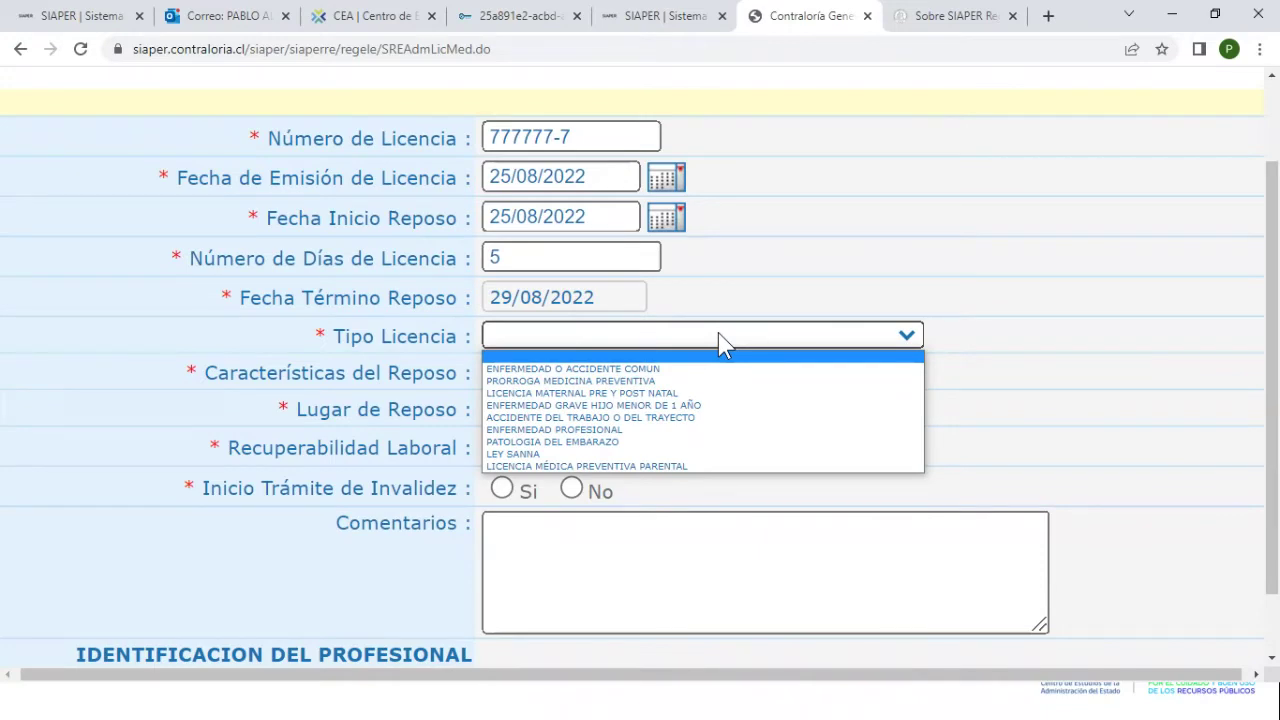
{"action": "scroll", "coordinate": [722, 342], "scroll_direction": "up", "scroll_amount": 5}
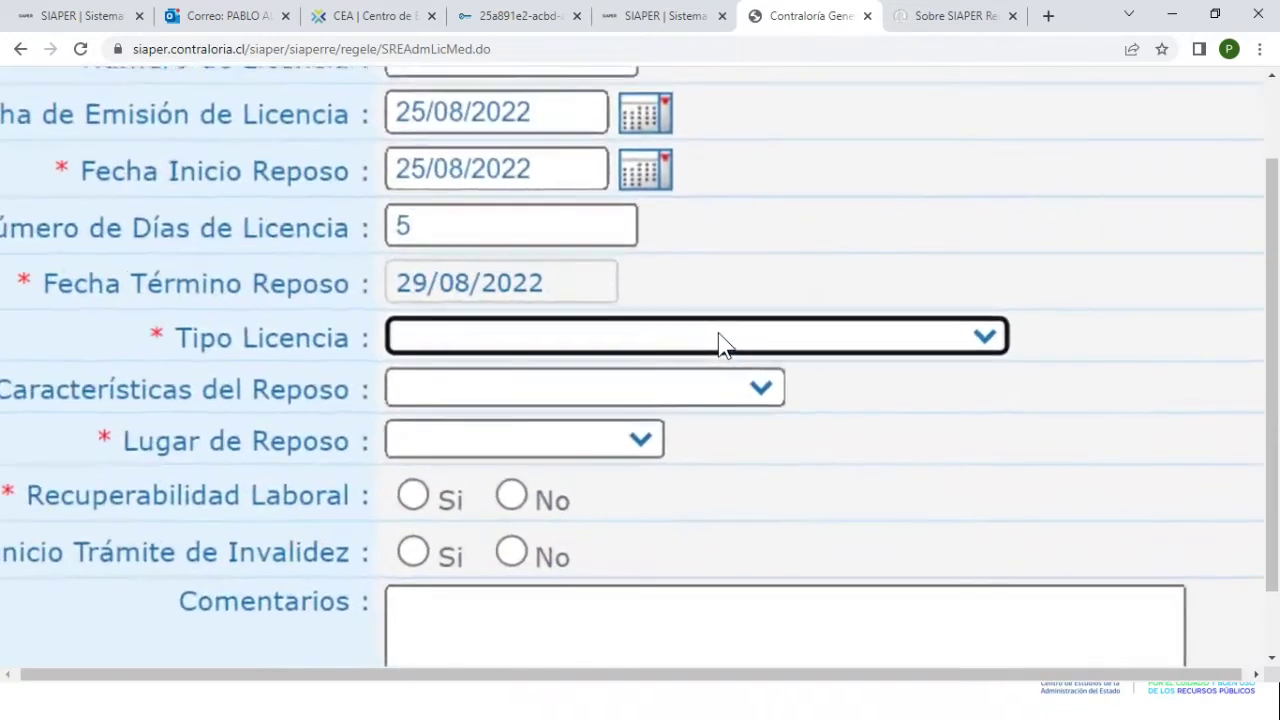
{"action": "left_click", "coordinate": [722, 342]}
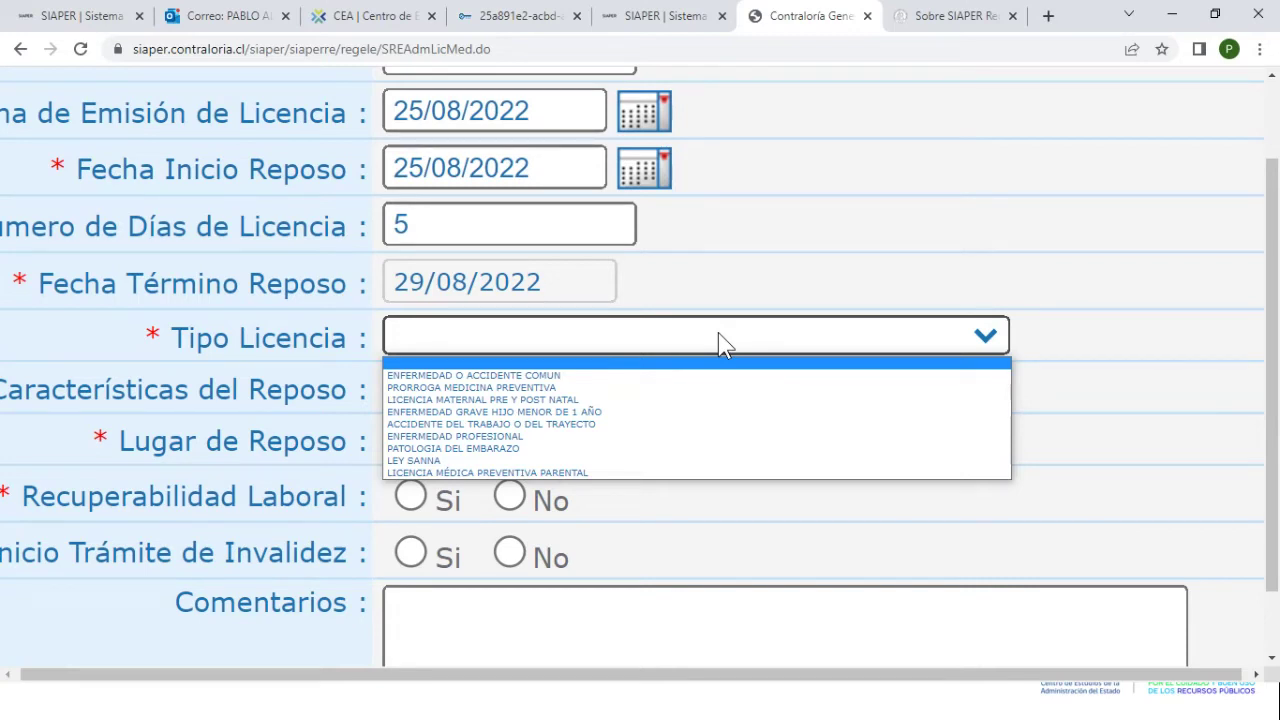
{"action": "left_click", "coordinate": [693, 389]}
Set Características del Reposo to REPOSO LABORAL TOTAL and Lugar de Reposo to SU DOMICILIO
{"action": "key", "text": "ctrl+0"}
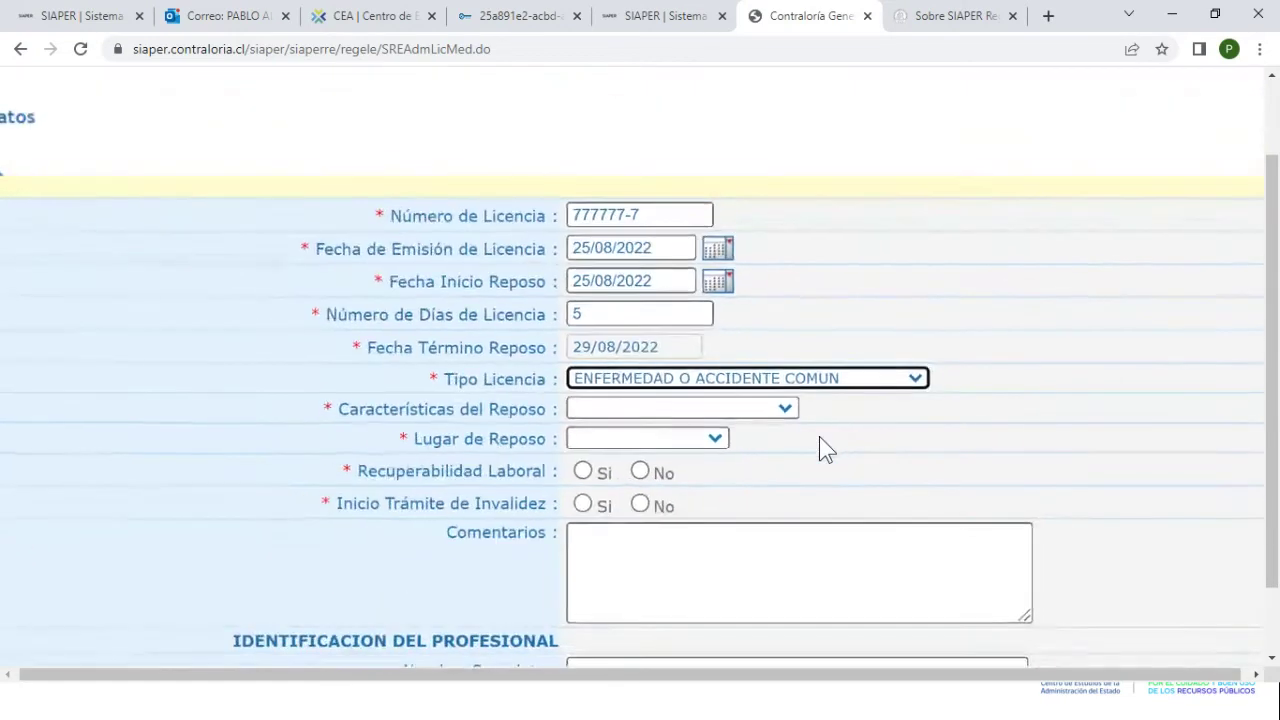
{"action": "scroll", "coordinate": [817, 435], "scroll_direction": "down", "scroll_amount": 1}
{"action": "left_click", "coordinate": [777, 350]}
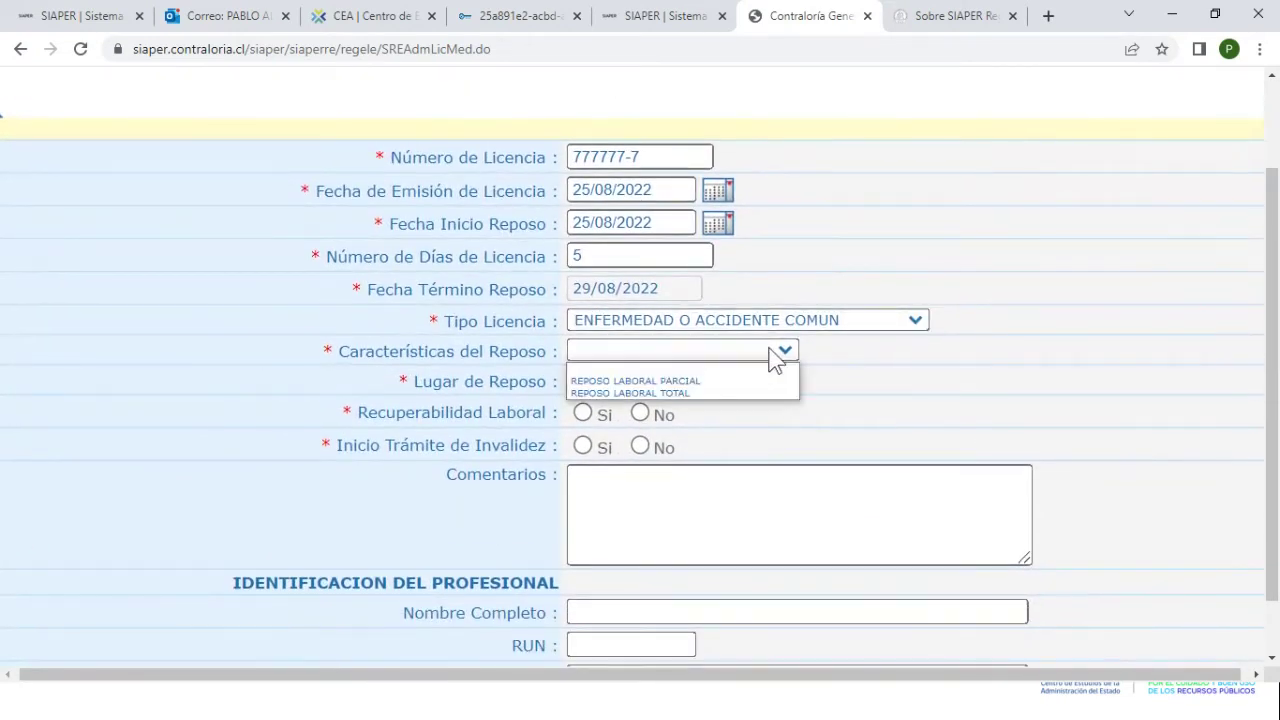
{"action": "left_click", "coordinate": [714, 393]}
{"action": "scroll", "coordinate": [847, 445], "scroll_direction": "down", "scroll_amount": 1}
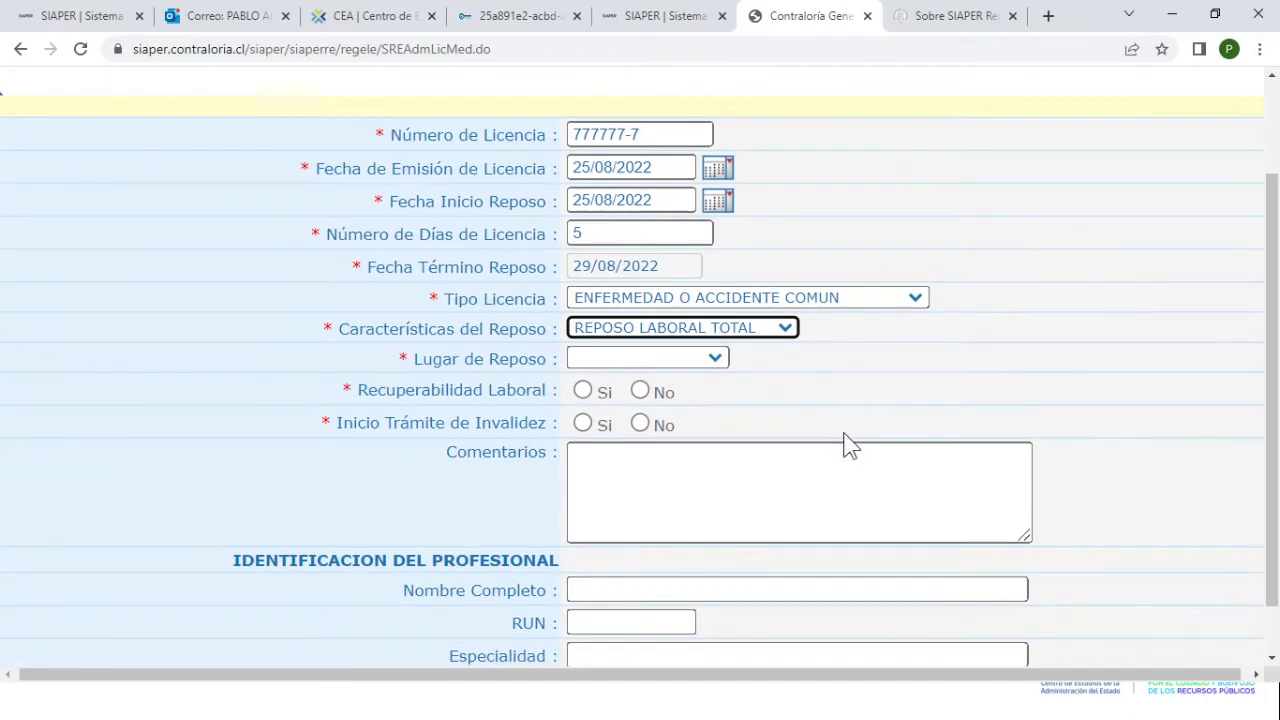
{"action": "left_click", "coordinate": [721, 361]}
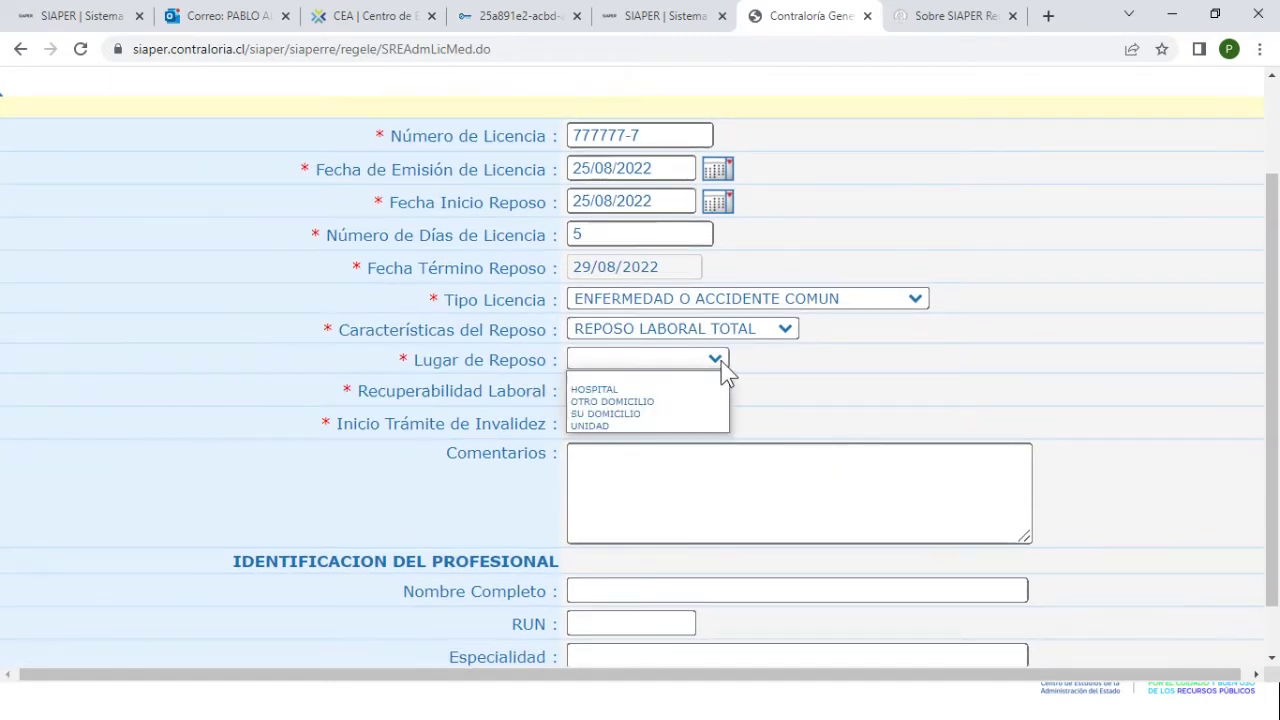
{"action": "left_click", "coordinate": [688, 413]}
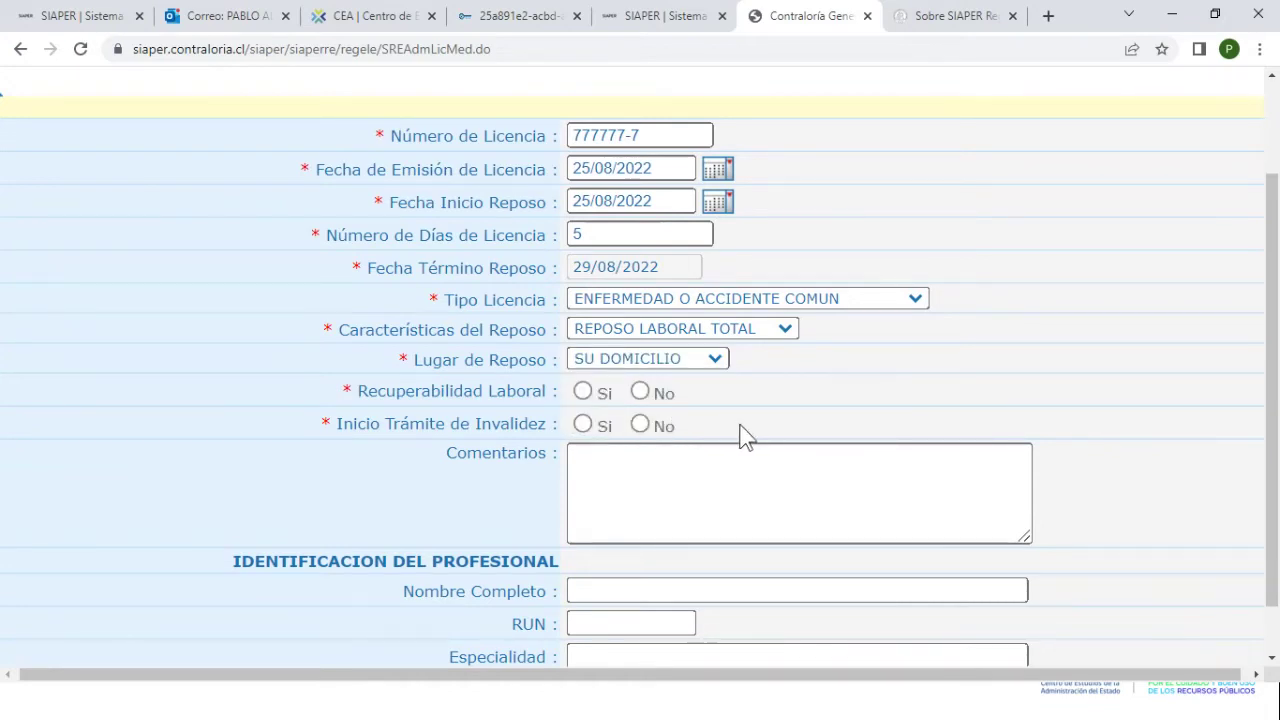
Mark Recuperabilidad Laboral as Si and Inicio Trámite de Invalidez as No
{"action": "scroll", "coordinate": [742, 435], "scroll_direction": "down", "scroll_amount": 1}
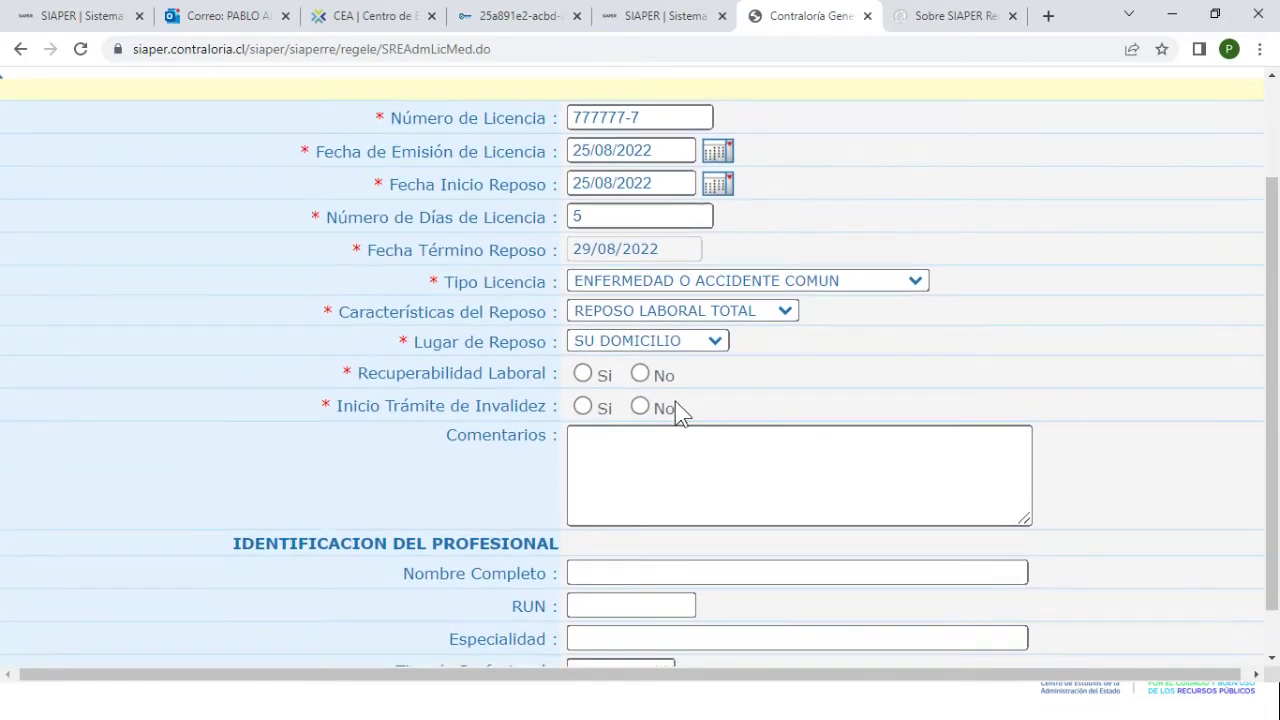
{"action": "left_click", "coordinate": [583, 374]}
{"action": "left_click", "coordinate": [640, 407]}
Add the comment COMENTARIO, leave the professional's identification blank and submit the medical licence form
{"action": "scroll", "coordinate": [826, 404], "scroll_direction": "down", "scroll_amount": 1}
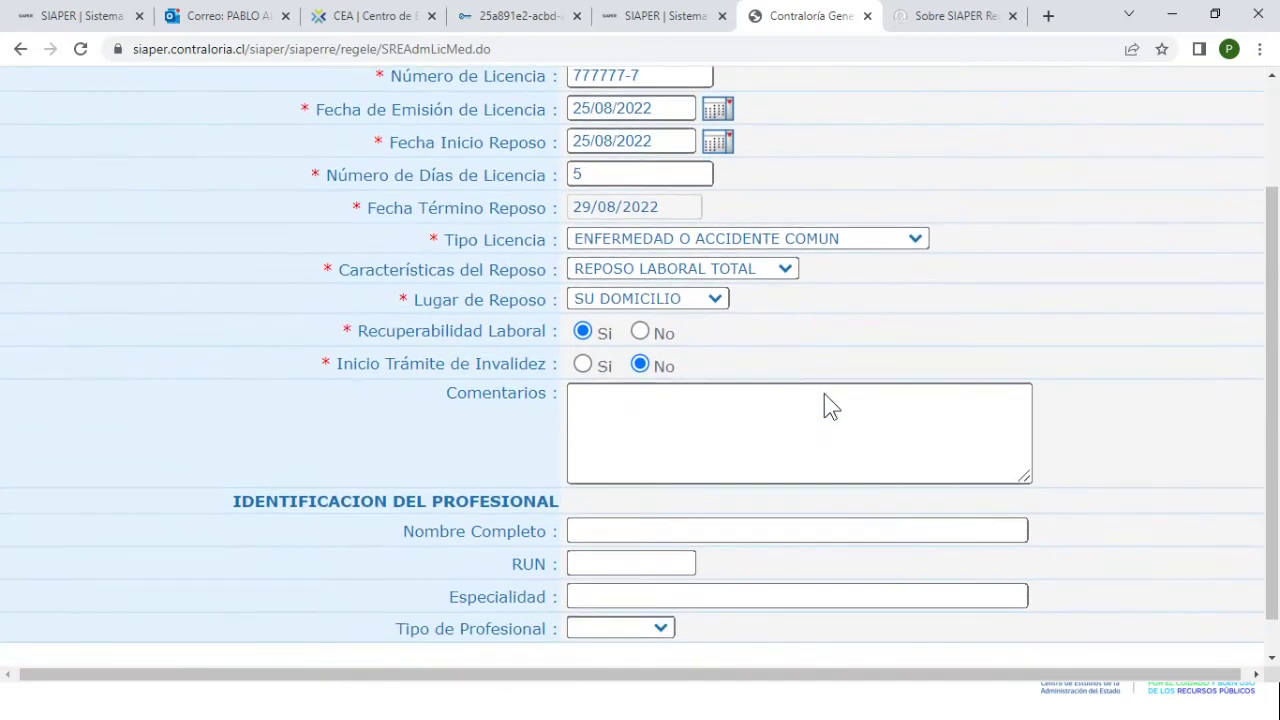
{"action": "scroll", "coordinate": [826, 404], "scroll_direction": "up", "scroll_amount": 1}
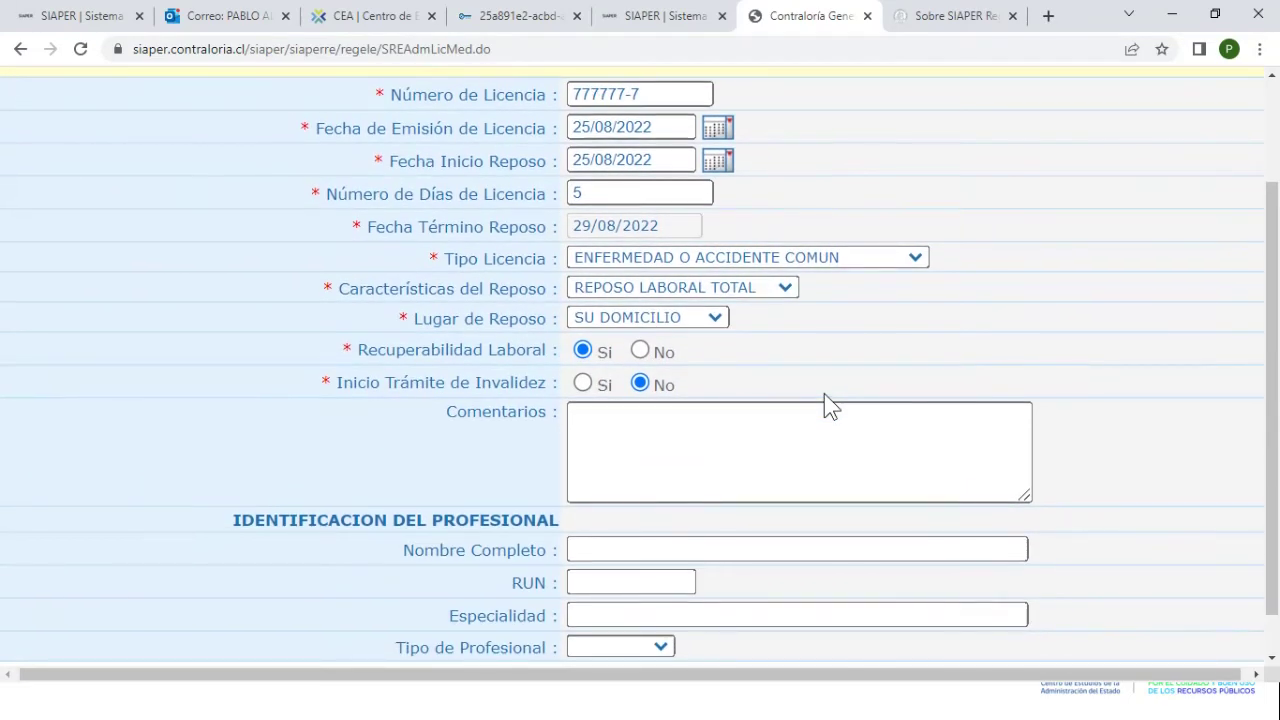
{"action": "scroll", "coordinate": [824, 393], "scroll_direction": "down", "scroll_amount": 2}
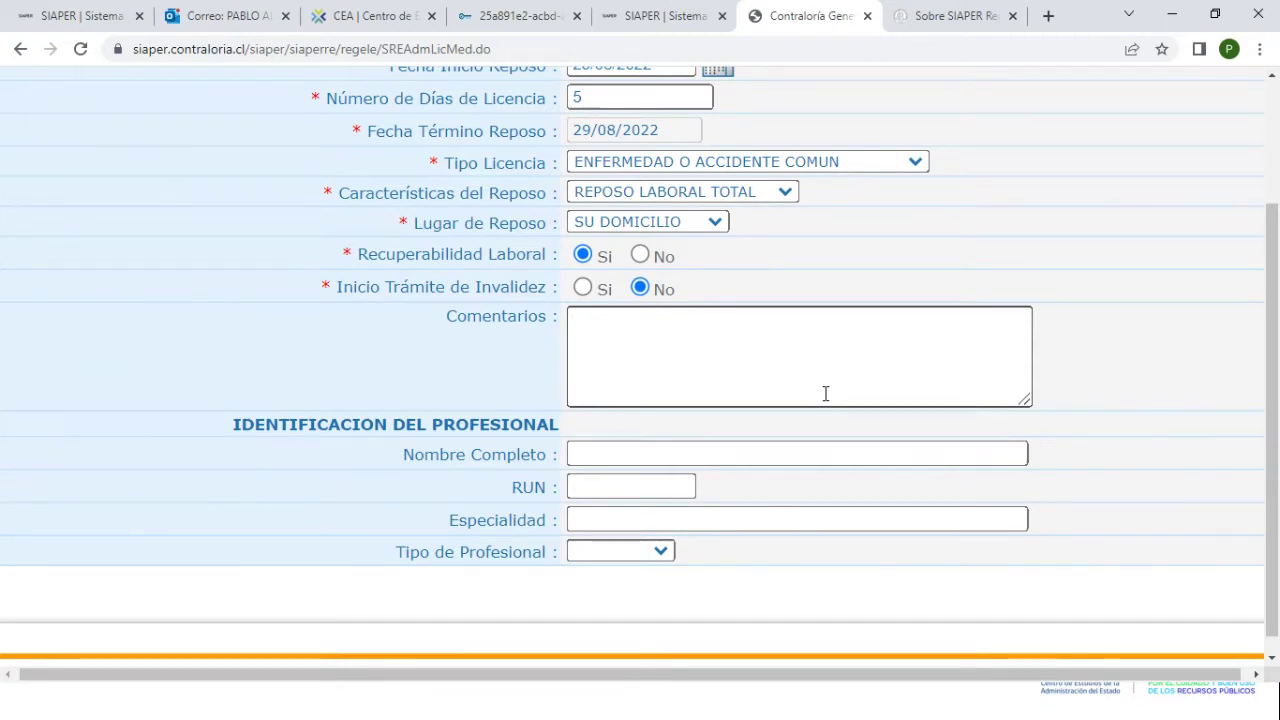
{"action": "scroll", "coordinate": [825, 393], "scroll_direction": "down", "scroll_amount": 1}
{"action": "left_click", "coordinate": [795, 331]}
{"action": "type", "text": "COMENTARIO"}
{"action": "left_click", "coordinate": [1081, 410]}
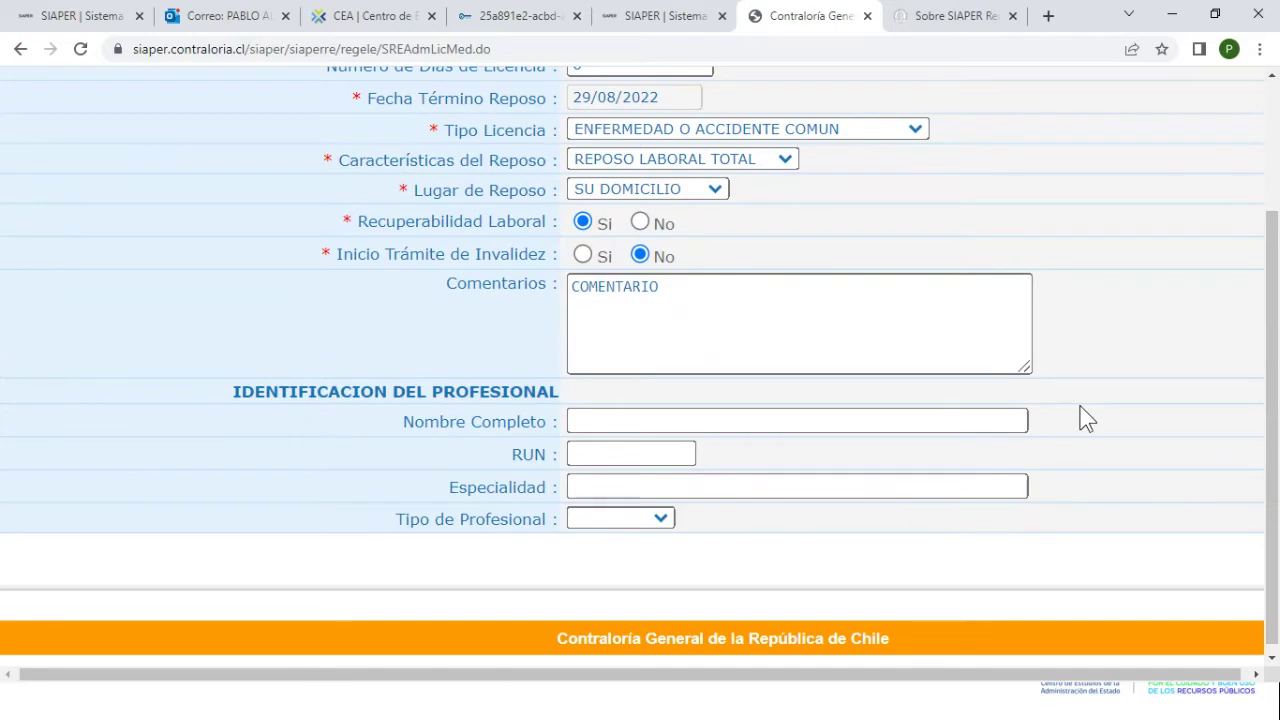
{"action": "scroll", "coordinate": [1087, 418], "scroll_direction": "down", "scroll_amount": 1}
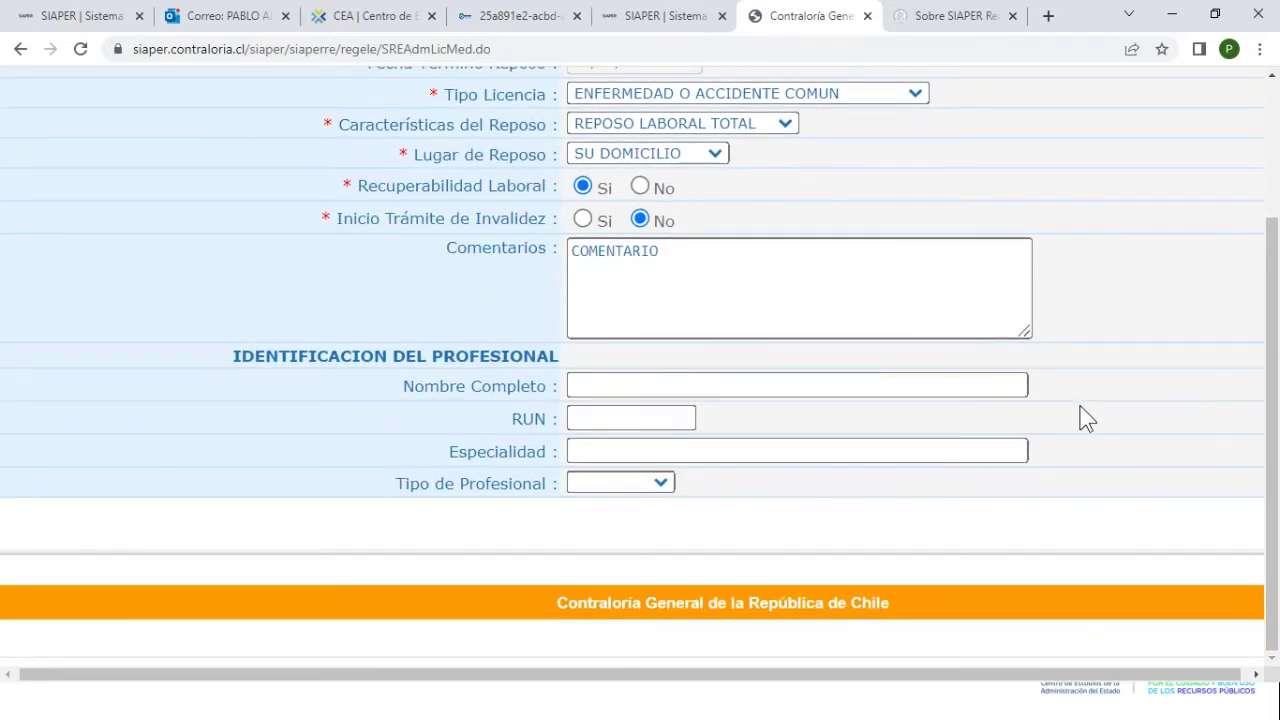
{"action": "key", "text": "ctrl+0"}
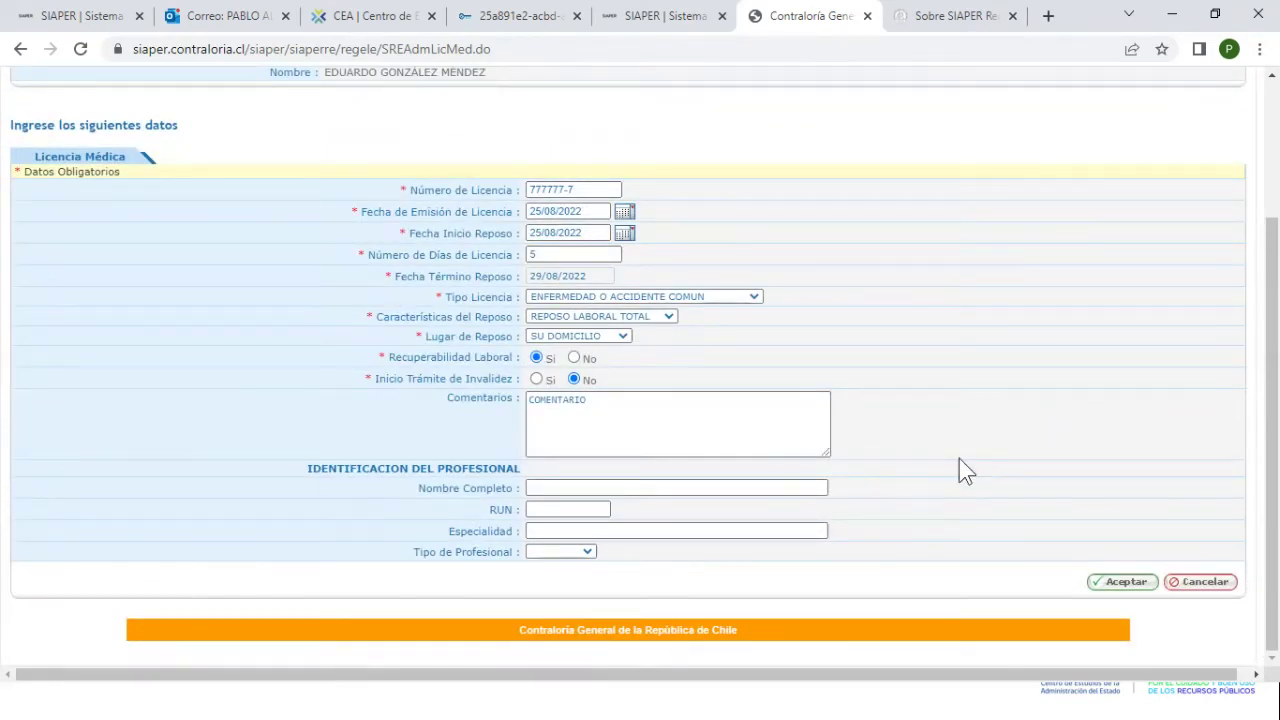
{"action": "left_click", "coordinate": [1116, 586]}
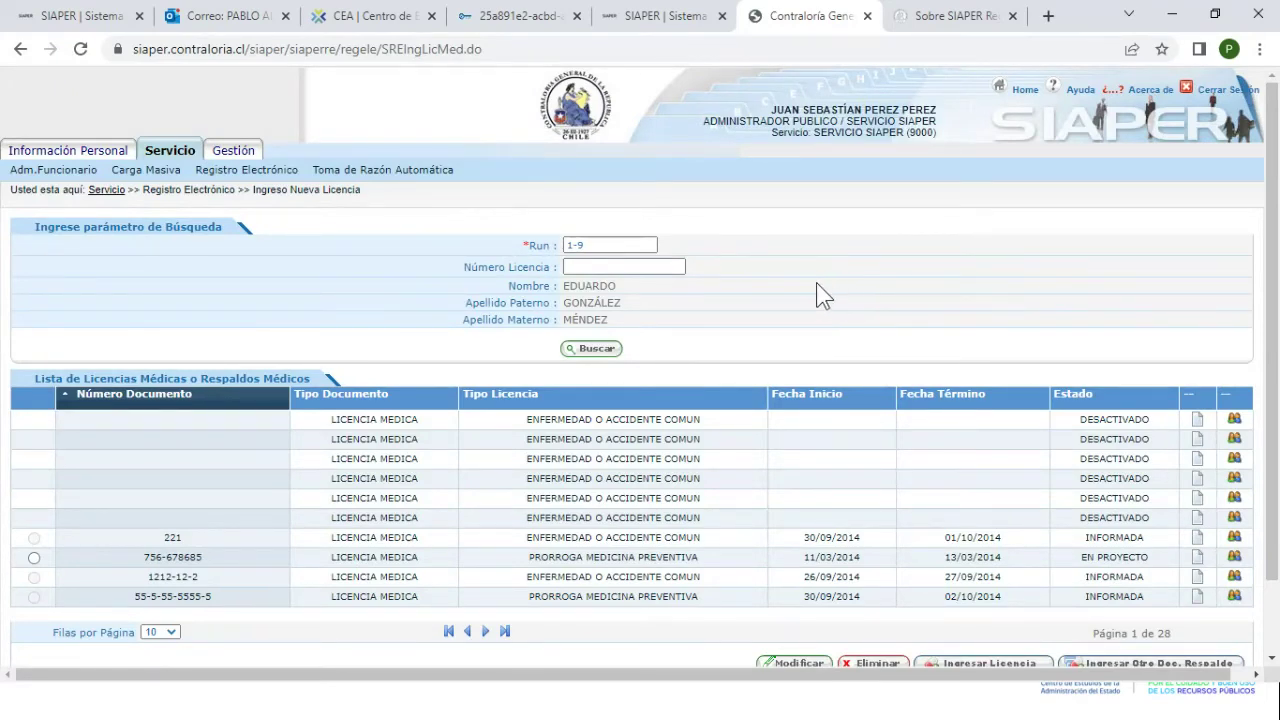
Search the employee's medical licences by the new licence's number and check its type, dates and status
{"action": "scroll", "coordinate": [809, 279], "scroll_direction": "down", "scroll_amount": 1}
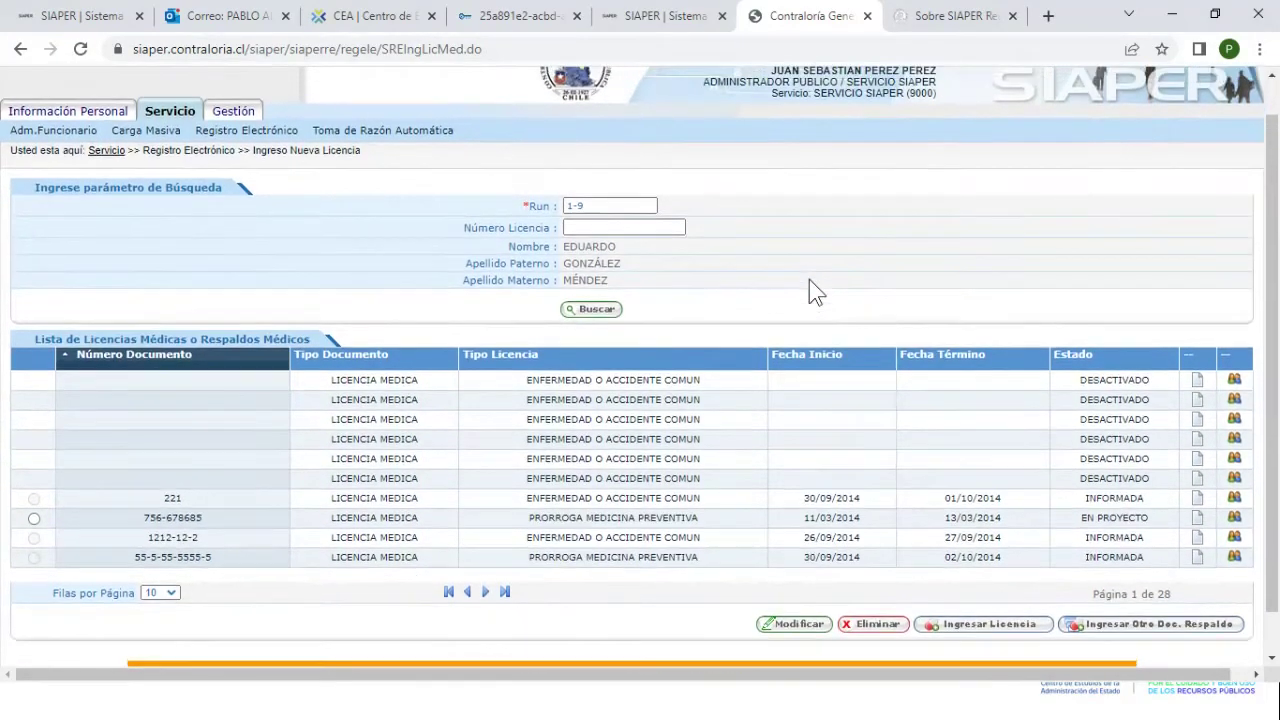
{"action": "scroll", "coordinate": [809, 290], "scroll_direction": "up", "scroll_amount": 1}
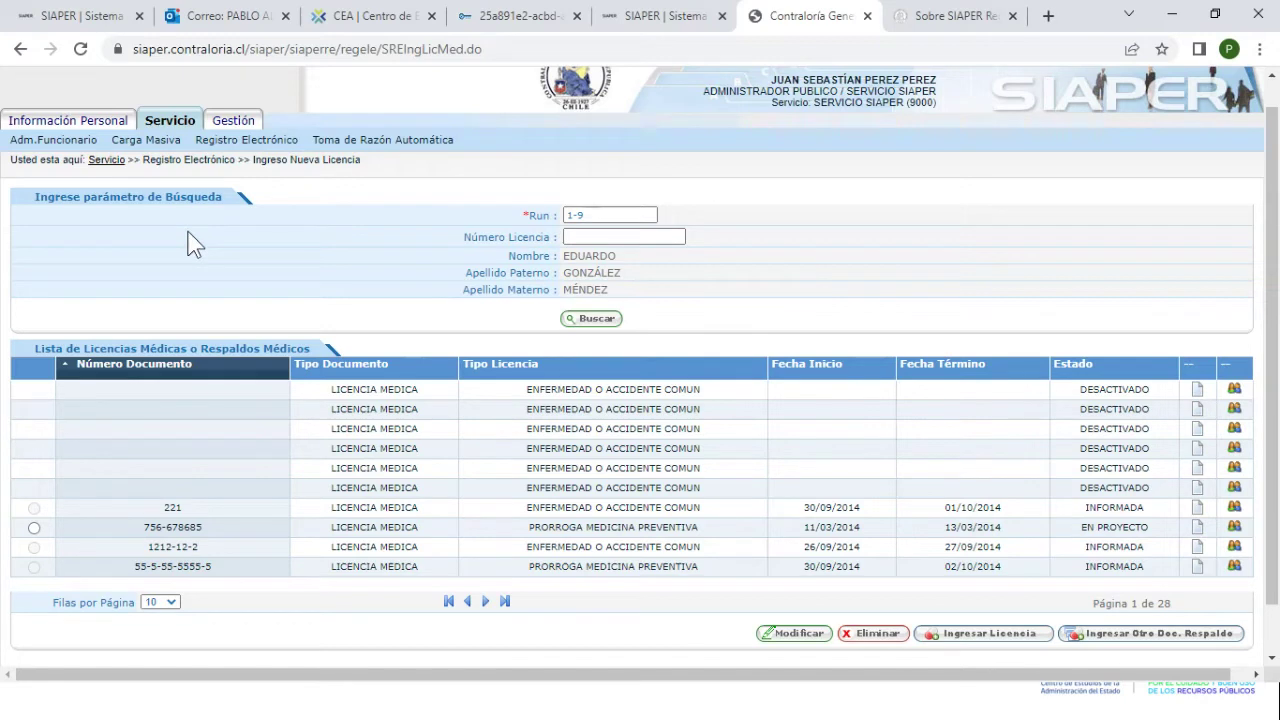
{"action": "left_click", "coordinate": [592, 237]}
{"action": "type", "text": "777777"}
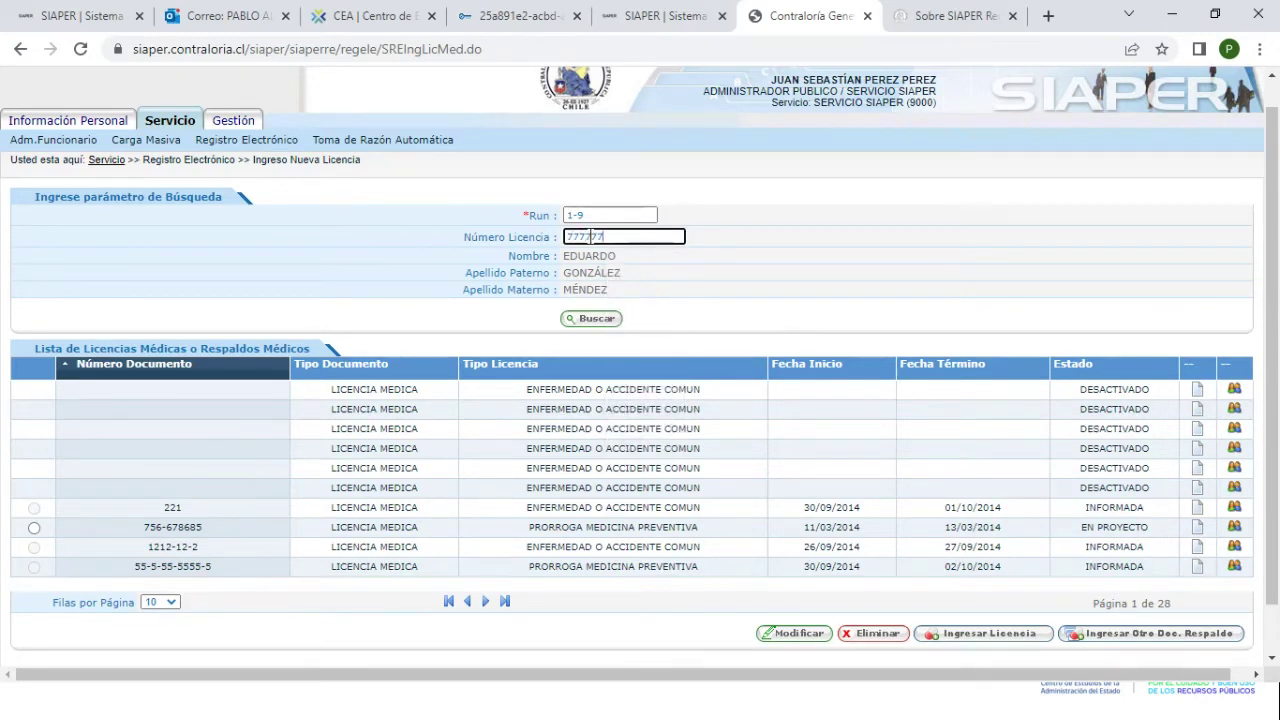
{"action": "type", "text": "-7"}
{"action": "left_click", "coordinate": [592, 318]}
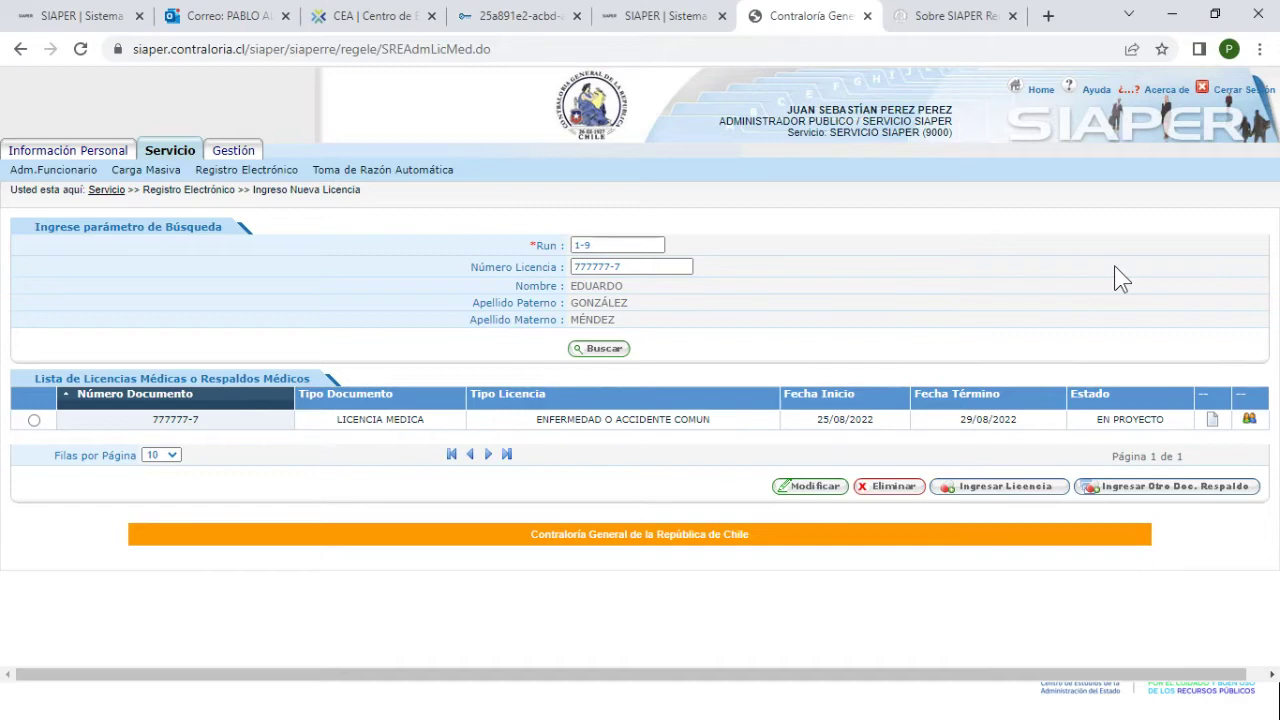
{"action": "scroll", "coordinate": [1129, 332], "scroll_direction": "up", "scroll_amount": 5}
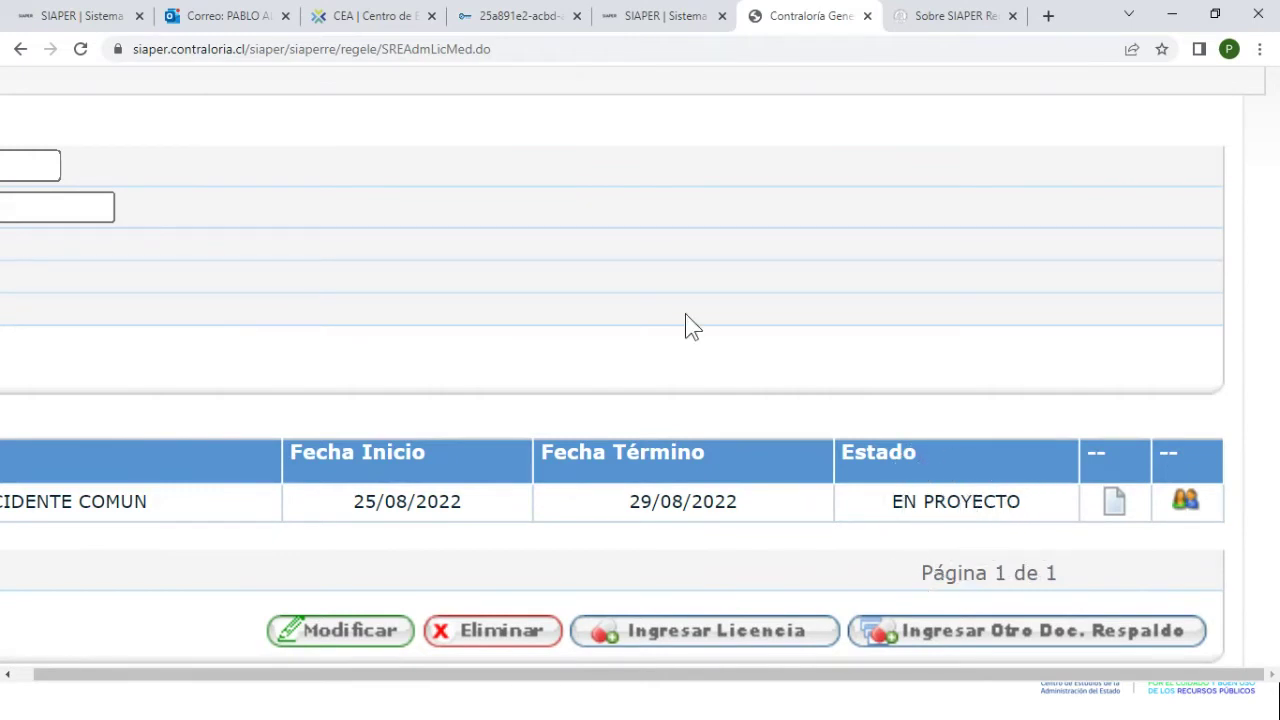
{"action": "scroll", "coordinate": [718, 385], "scroll_direction": "down", "scroll_amount": 5}
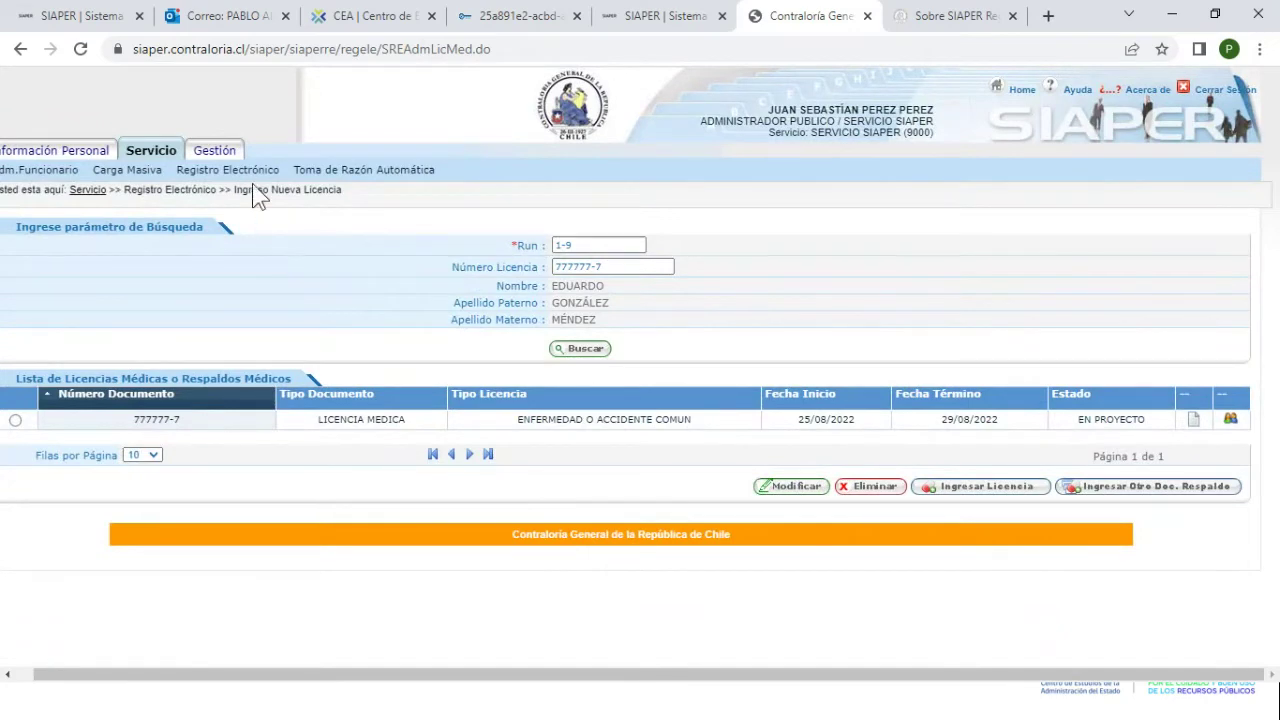
Open Asociar Licencias Médicas under Administrar Licencias Médicas in the Registro Electrónico area and examine its search parameters
{"action": "mouse_move", "coordinate": [252, 177]}
{"action": "scroll", "coordinate": [252, 178], "scroll_direction": "up", "scroll_amount": 5}
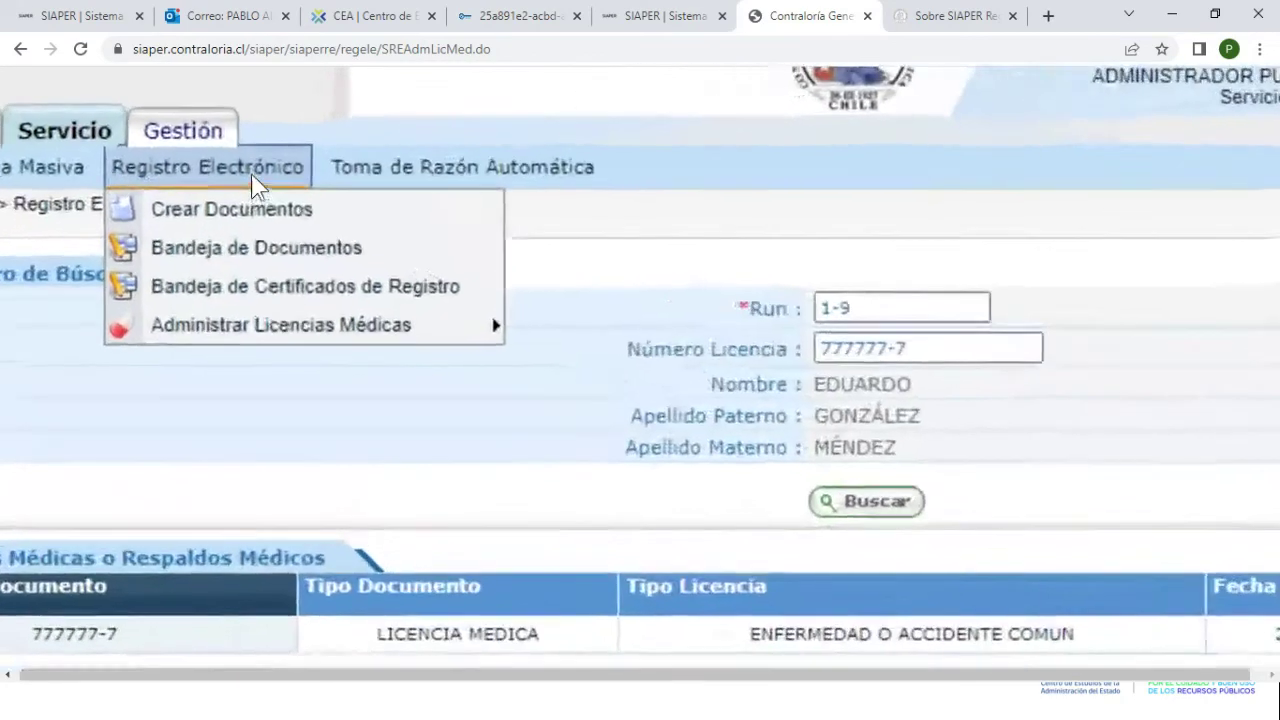
{"action": "mouse_move", "coordinate": [338, 332]}
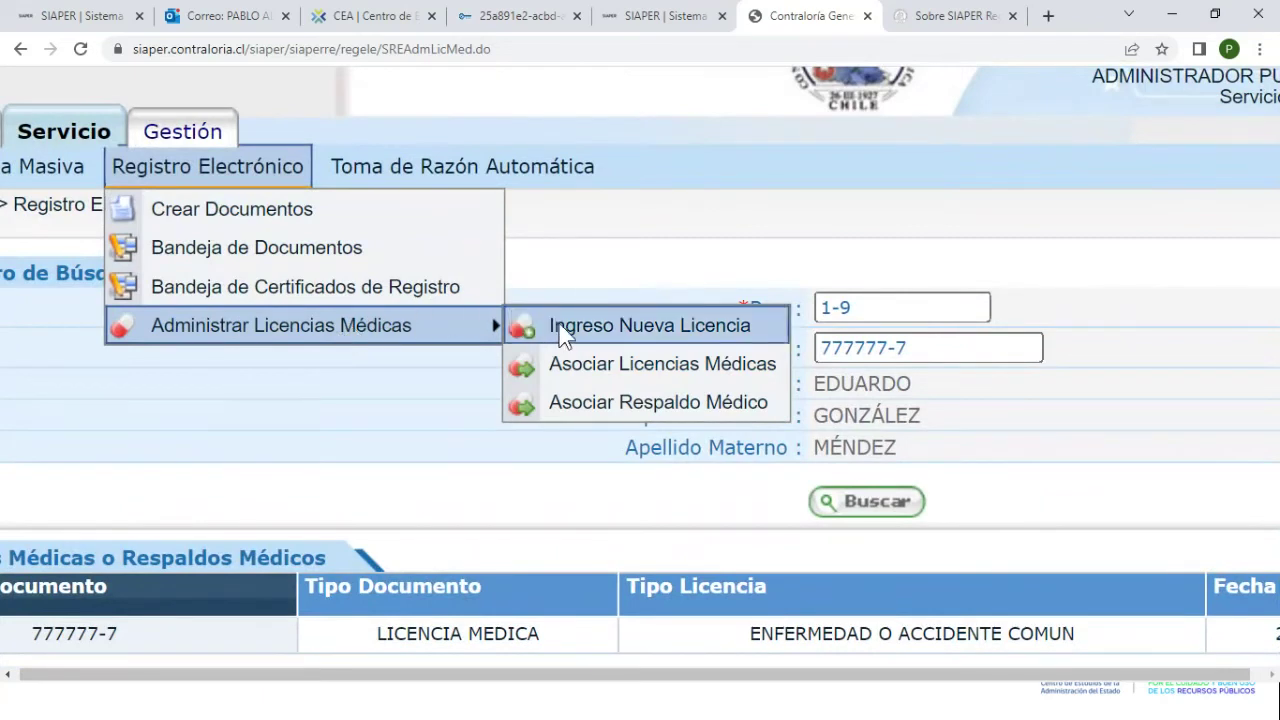
{"action": "left_click", "coordinate": [700, 364]}
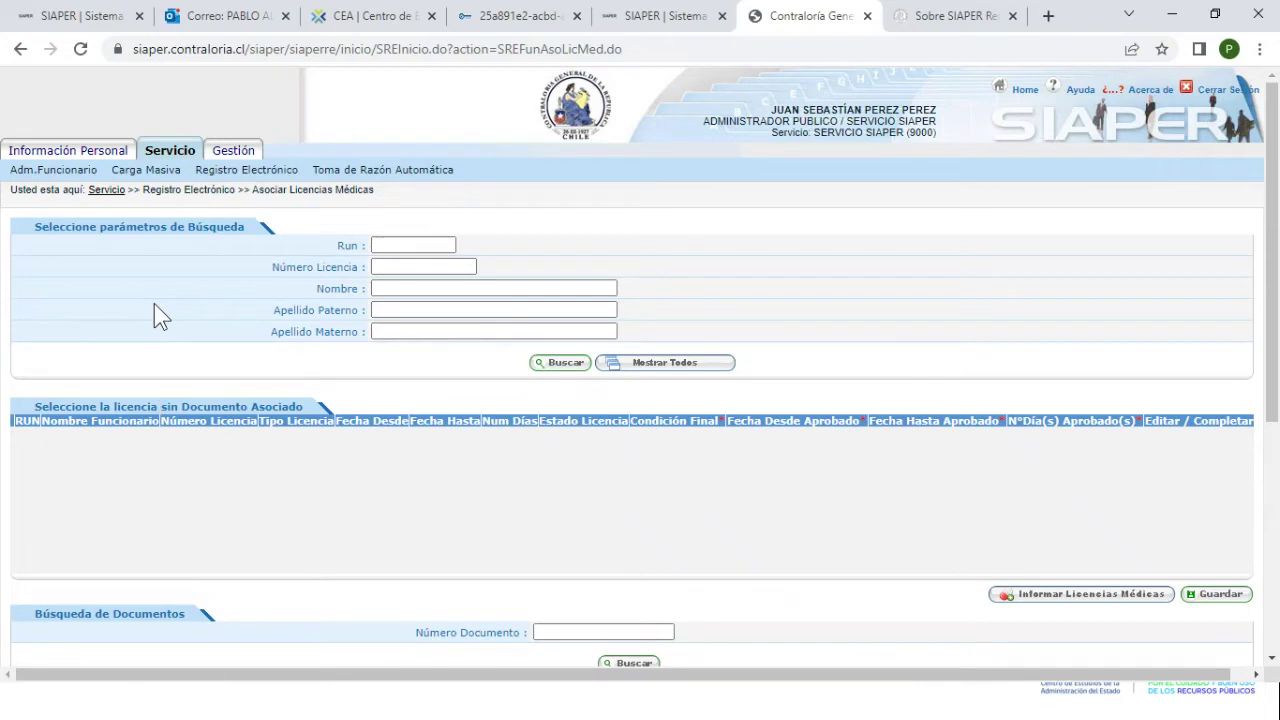
{"action": "scroll", "coordinate": [196, 292], "scroll_direction": "up", "scroll_amount": 5}
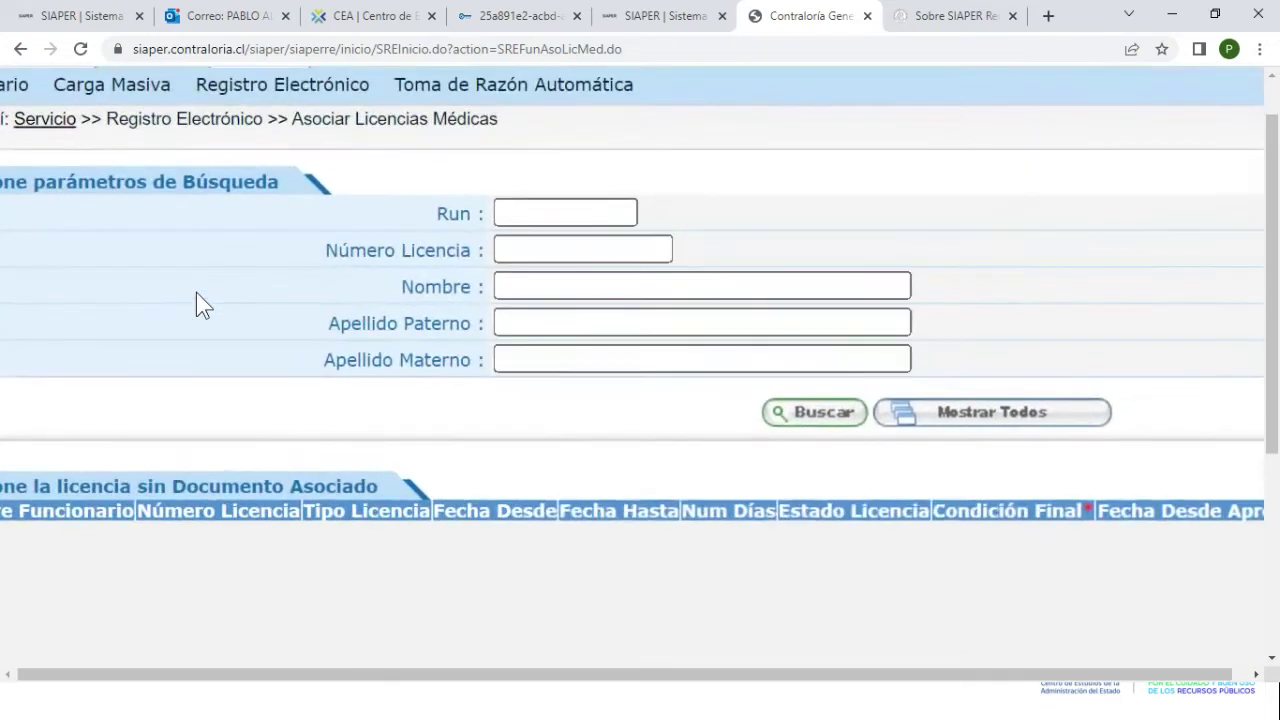
Search the medical licences without an associated document by the employee's RUN and the new licence's number
{"action": "left_click", "coordinate": [411, 210]}
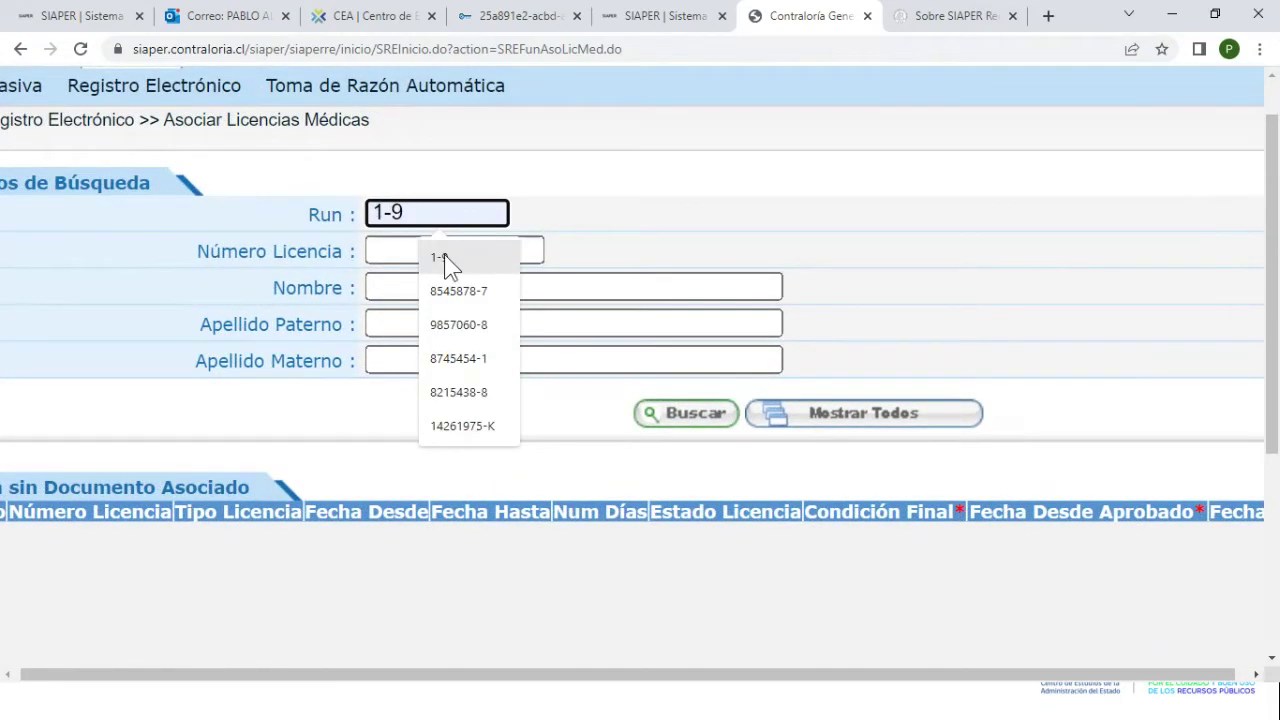
{"action": "left_click", "coordinate": [444, 260]}
{"action": "left_click", "coordinate": [444, 253]}
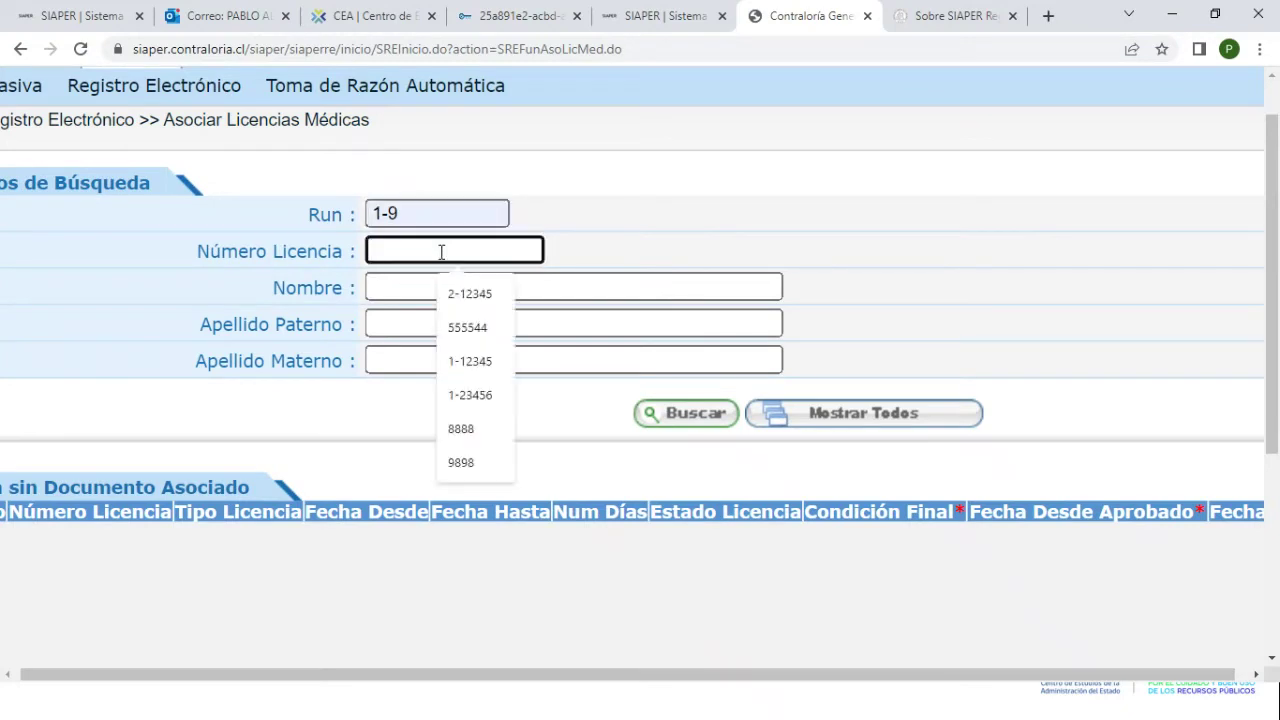
{"action": "type", "text": "777777-7"}
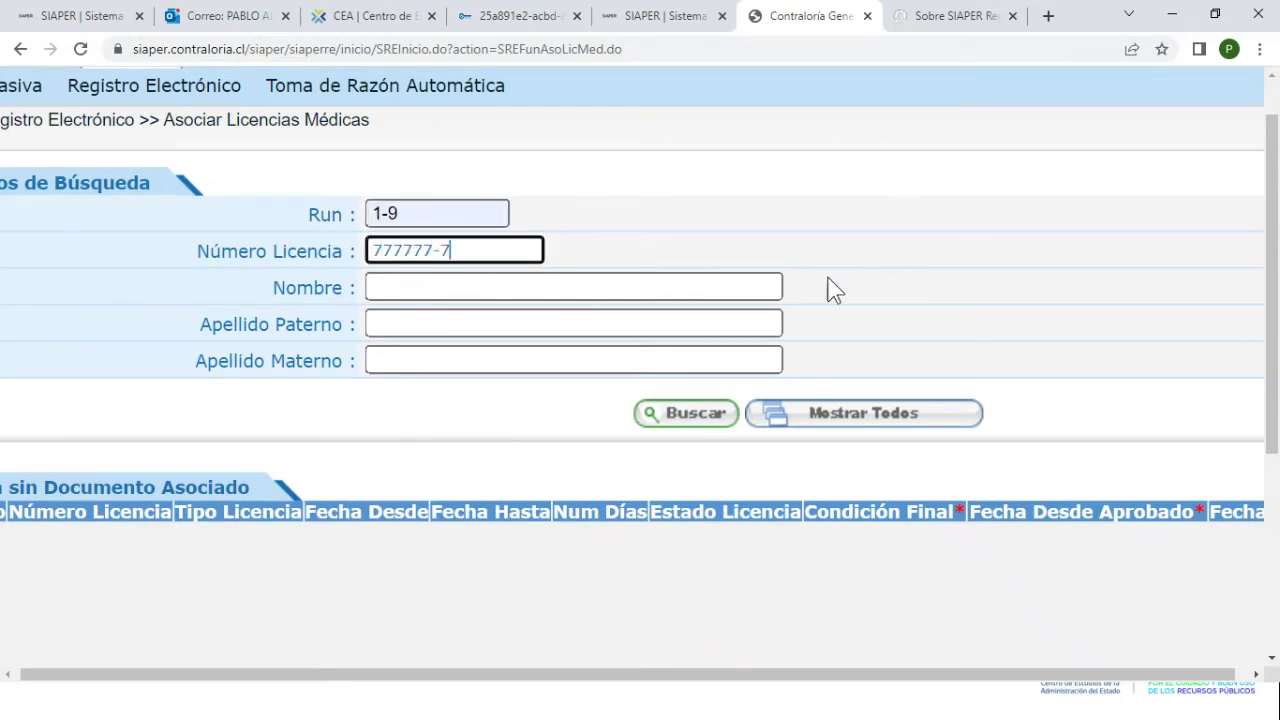
{"action": "left_click", "coordinate": [706, 416]}
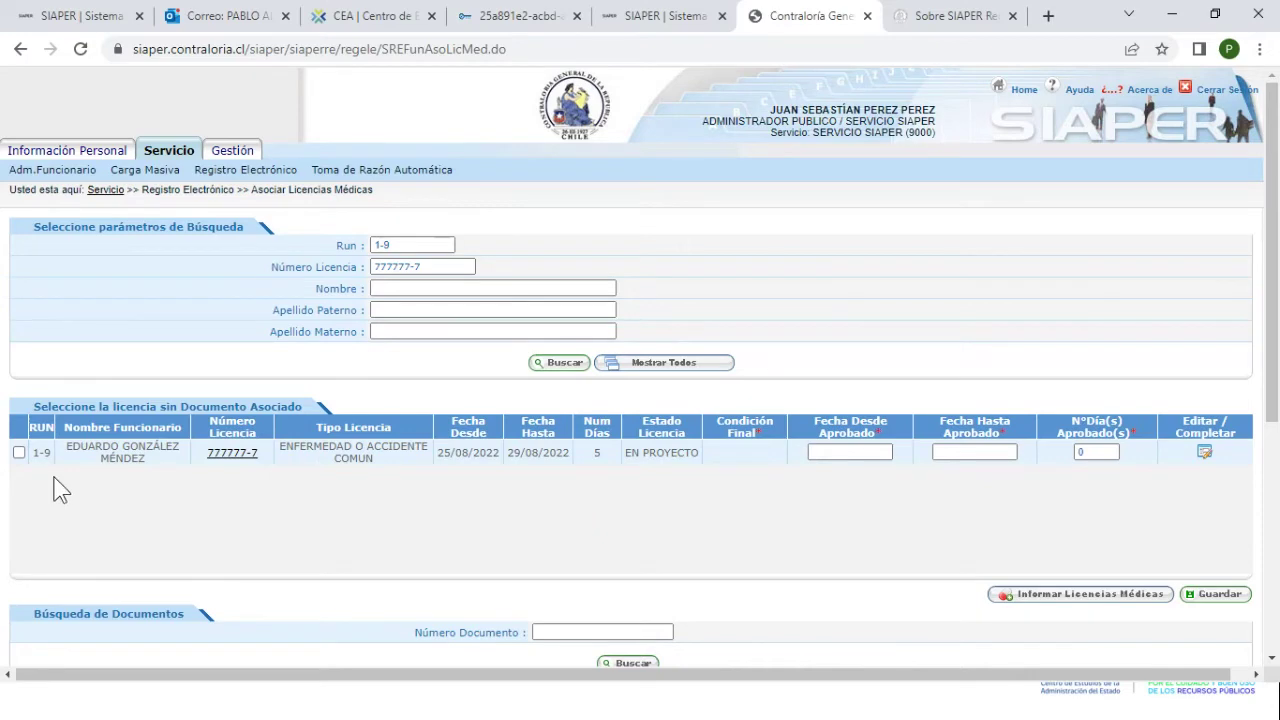
Examine the found licence's type, dates, days, status, Condición Final and approved-date columns
{"action": "scroll", "coordinate": [60, 490], "scroll_direction": "up", "scroll_amount": 4, "text": "ctrl"}
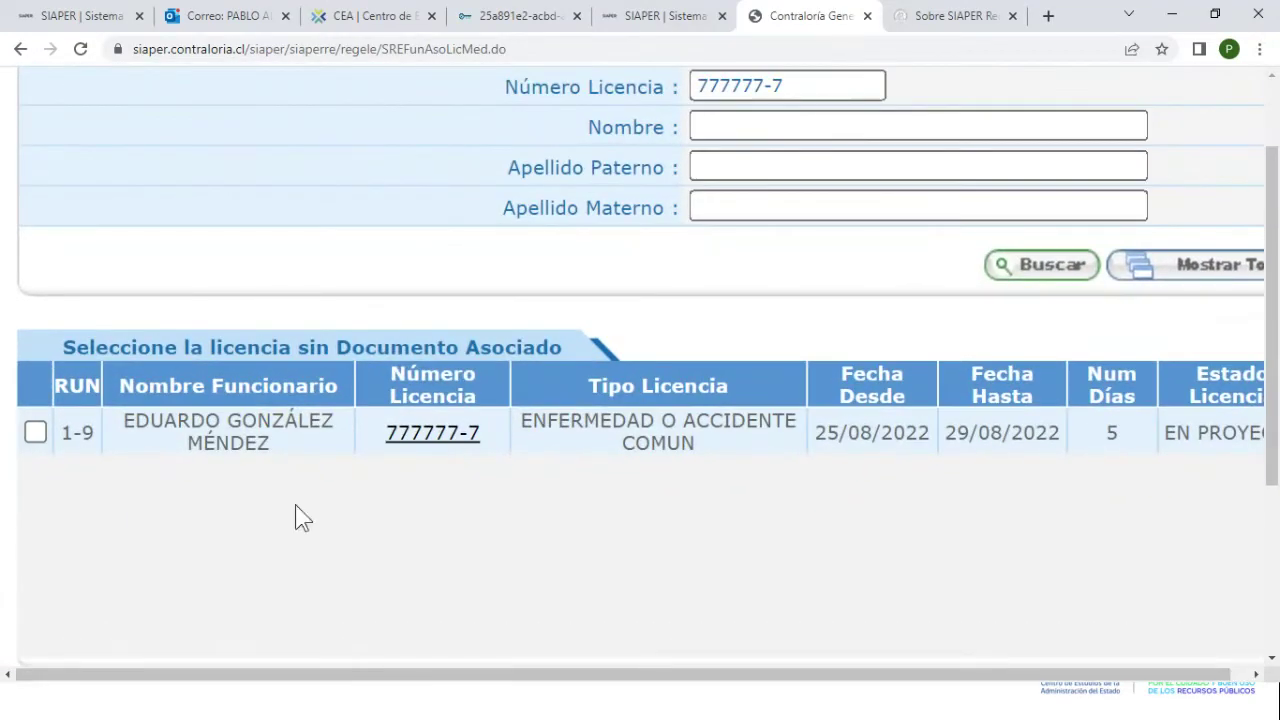
{"action": "scroll", "coordinate": [441, 528], "scroll_direction": "right", "scroll_amount": 1}
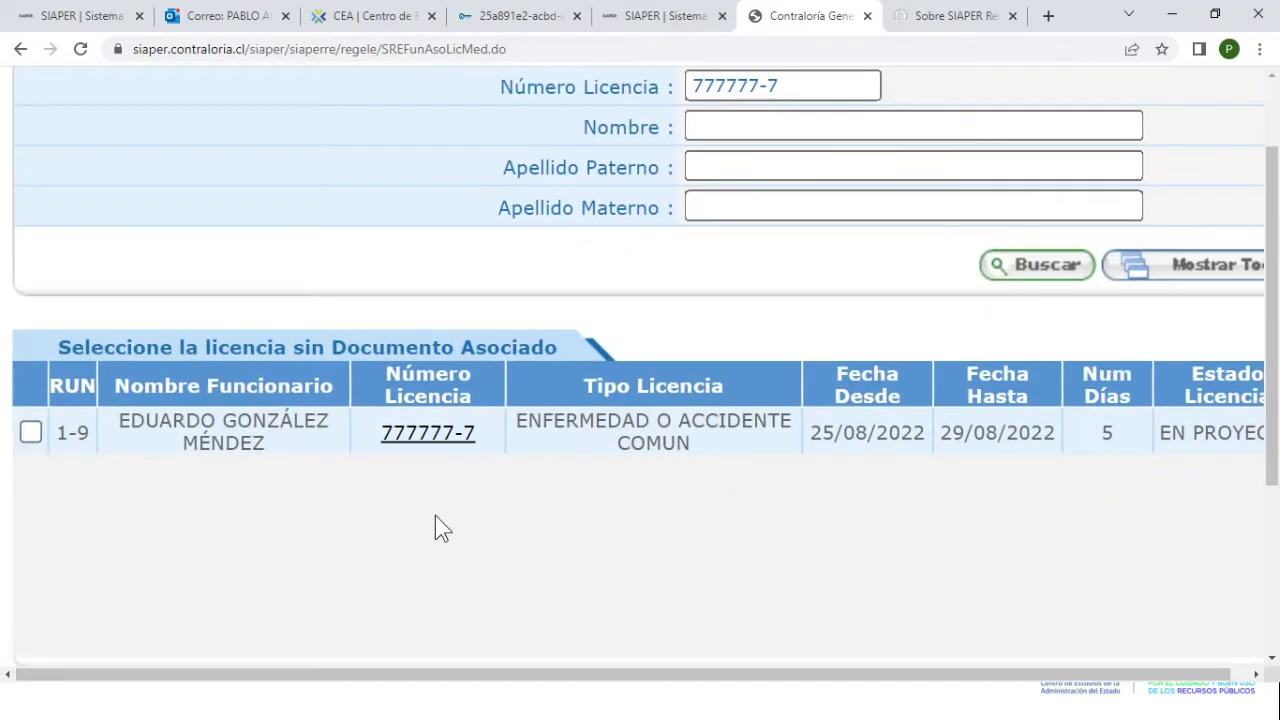
{"action": "scroll", "coordinate": [441, 528], "scroll_direction": "right", "scroll_amount": 3}
{"action": "scroll", "coordinate": [441, 528], "scroll_direction": "right", "scroll_amount": 6}
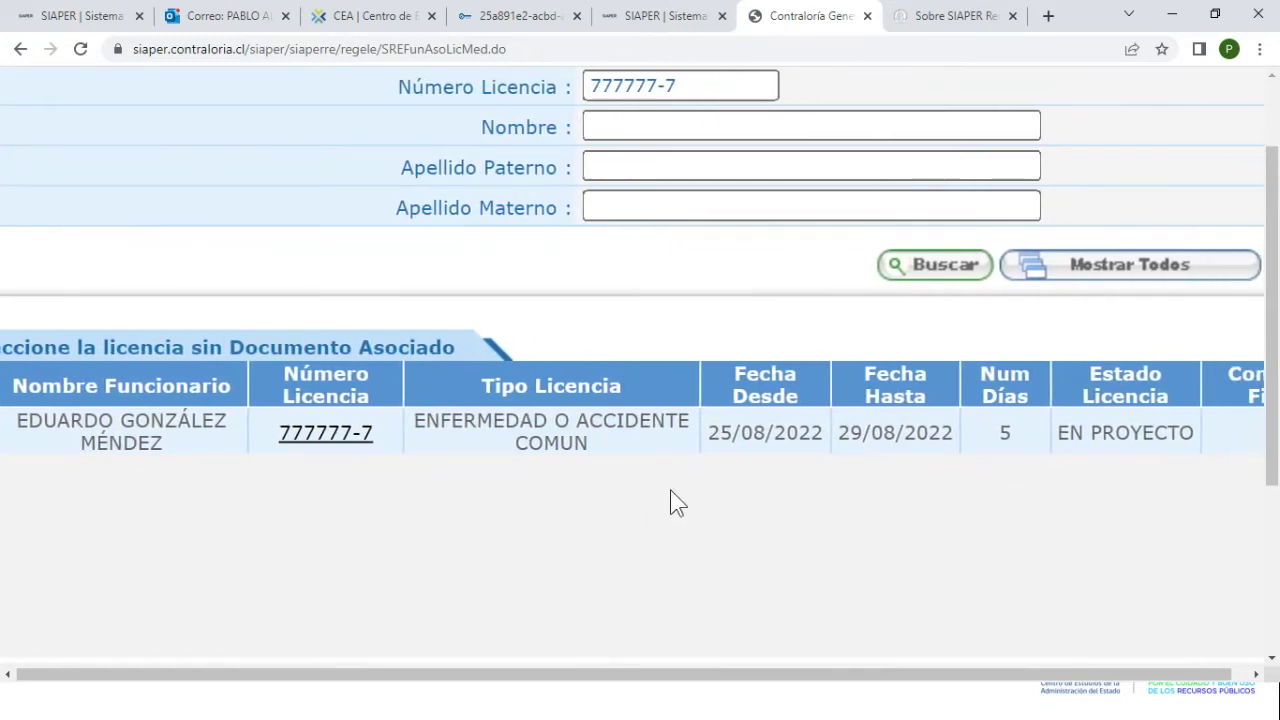
{"action": "scroll", "coordinate": [676, 503], "scroll_direction": "right", "scroll_amount": 10}
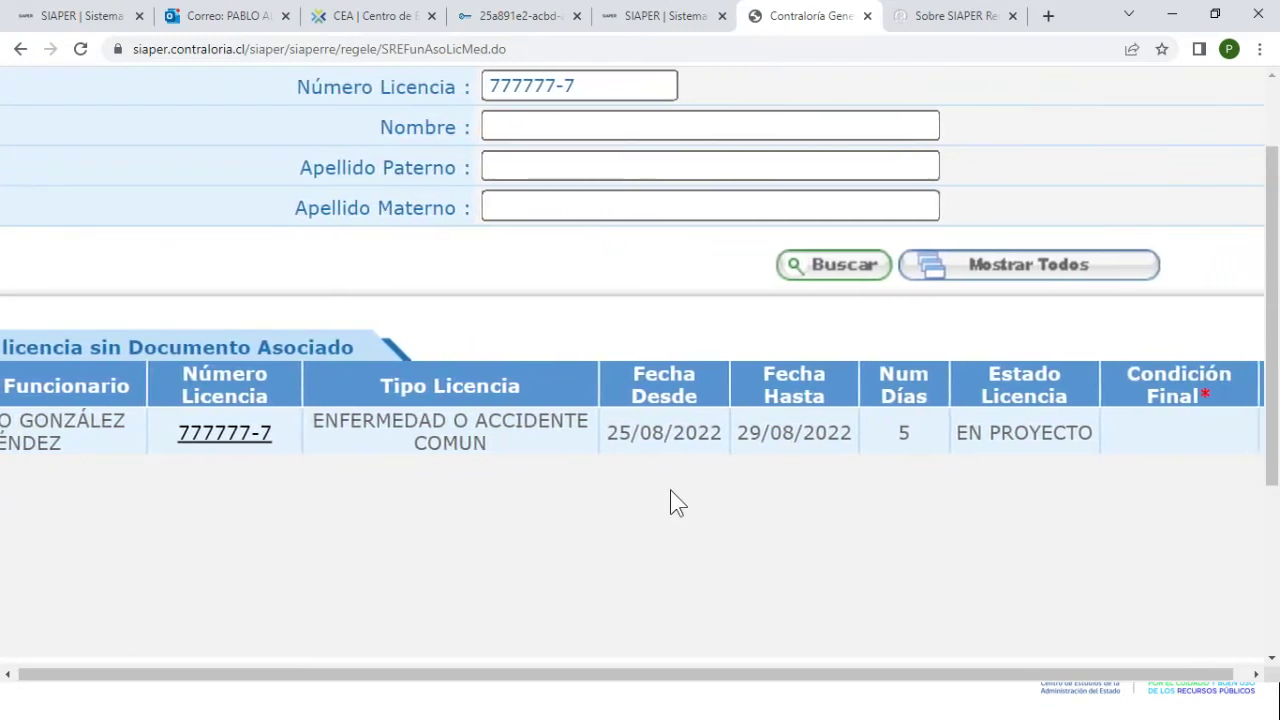
{"action": "scroll", "coordinate": [676, 503], "scroll_direction": "right", "scroll_amount": 7}
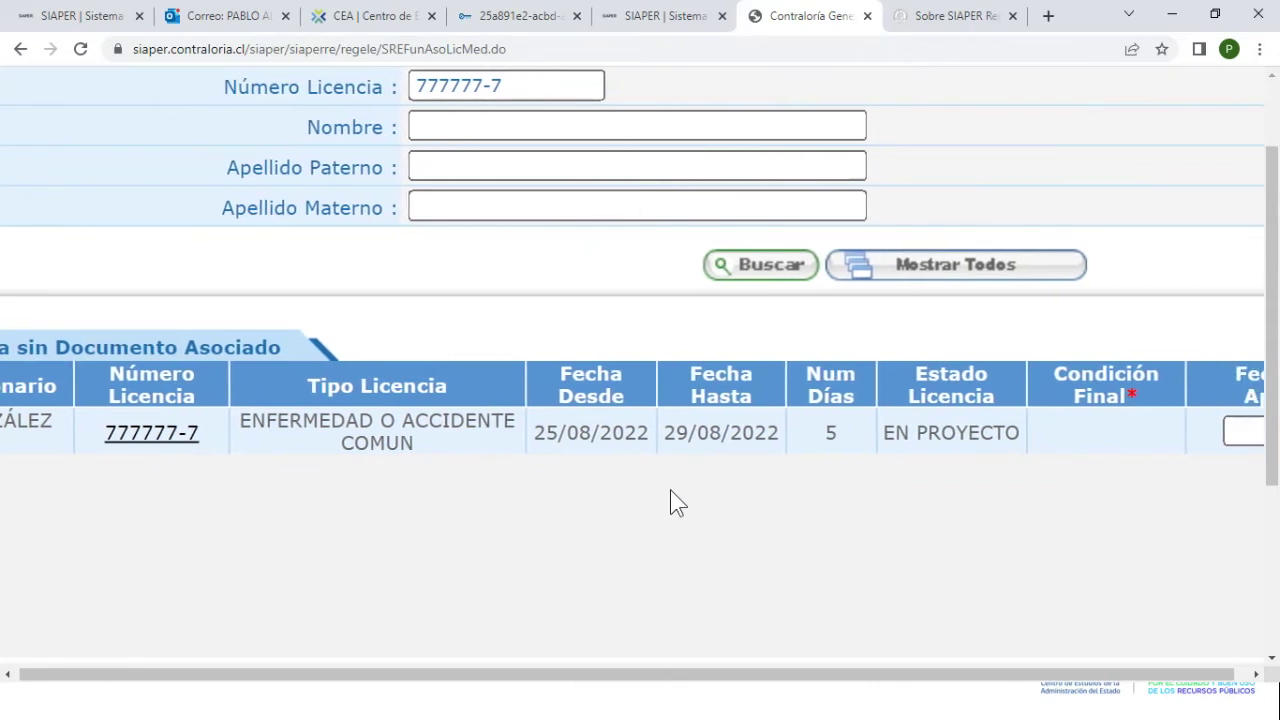
{"action": "scroll", "coordinate": [676, 503], "scroll_direction": "right", "scroll_amount": 7}
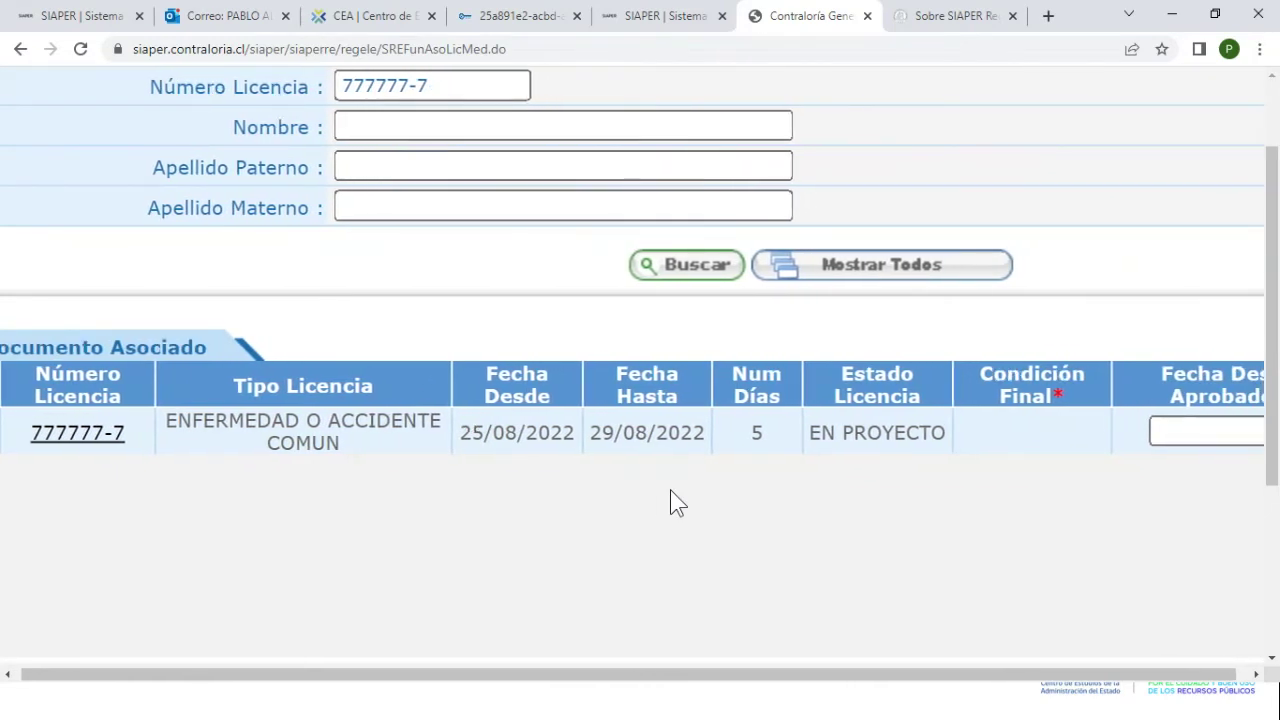
{"action": "scroll", "coordinate": [676, 503], "scroll_direction": "right", "scroll_amount": 6}
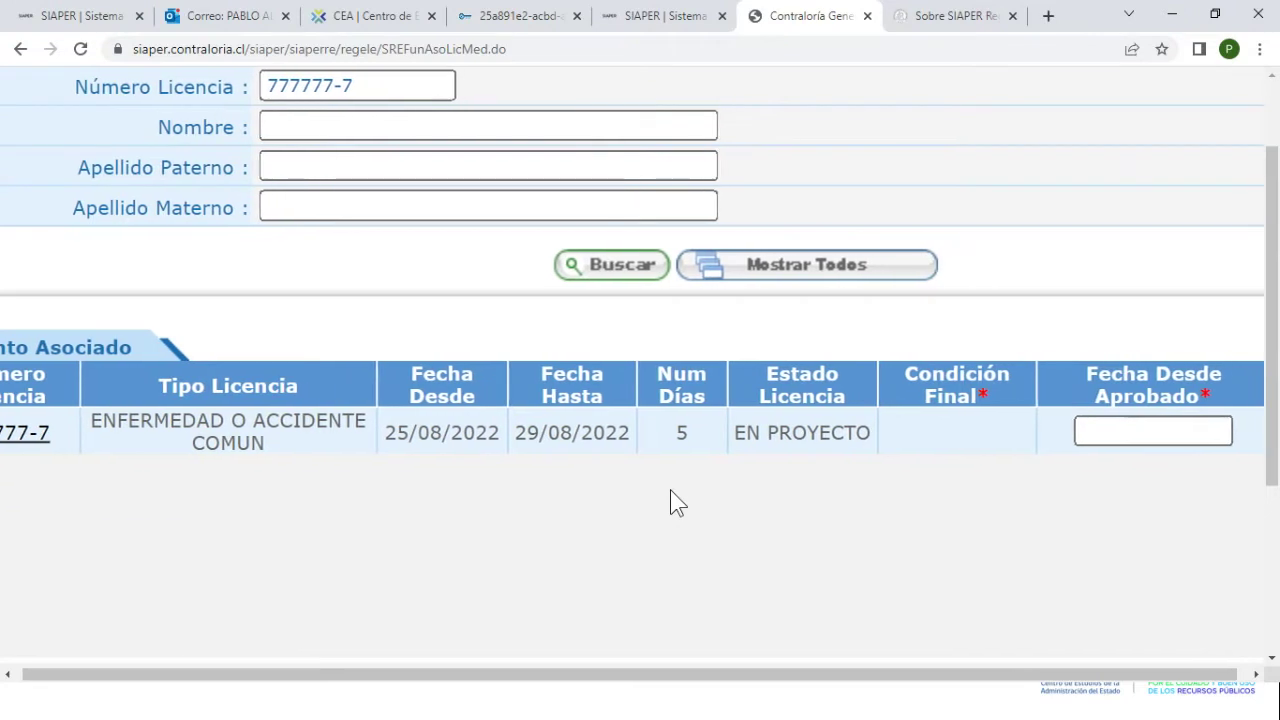
{"action": "scroll", "coordinate": [676, 503], "scroll_direction": "right", "scroll_amount": 6}
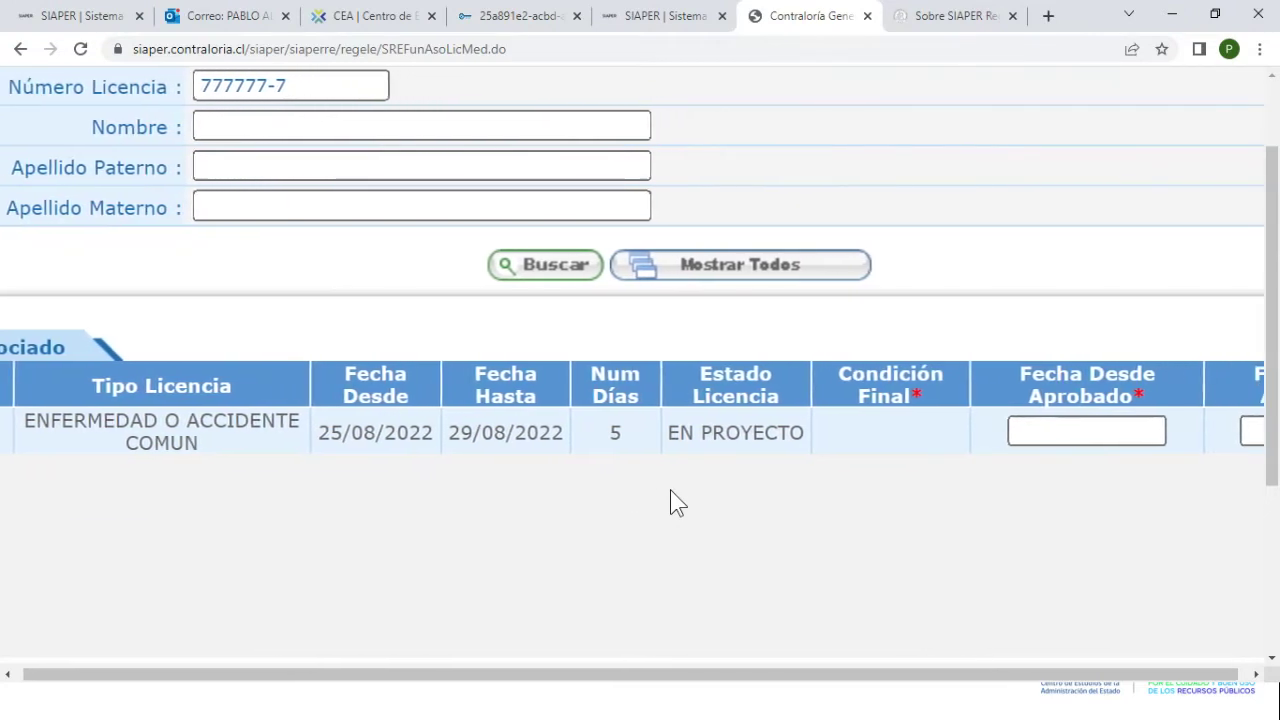
{"action": "scroll", "coordinate": [676, 503], "scroll_direction": "right", "scroll_amount": 5}
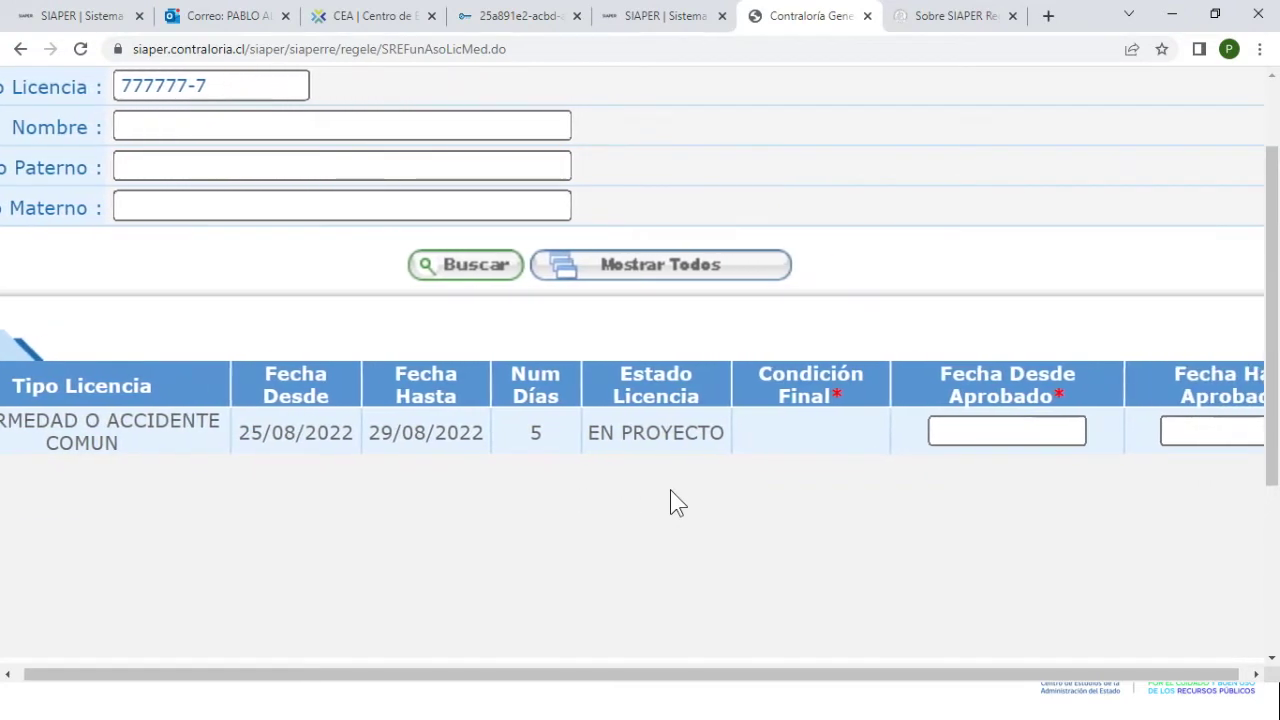
{"action": "scroll", "coordinate": [676, 503], "scroll_direction": "right", "scroll_amount": 8}
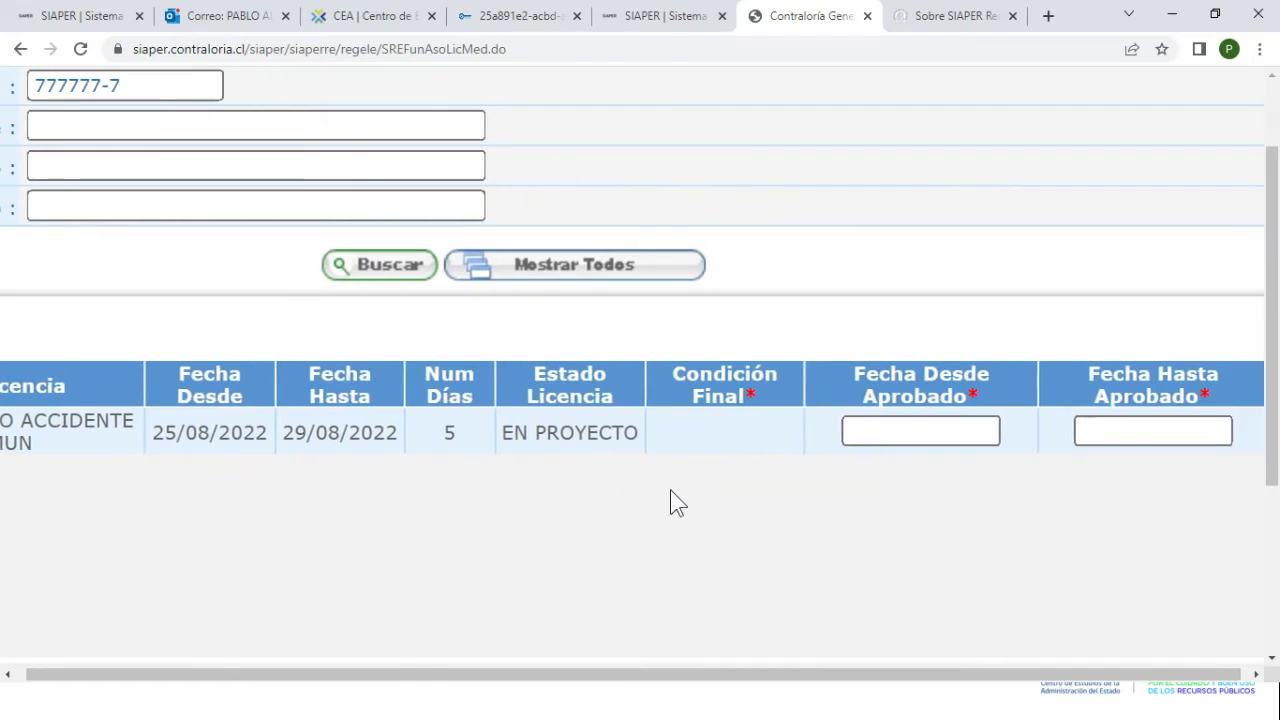
{"action": "scroll", "coordinate": [676, 503], "scroll_direction": "right", "scroll_amount": 12}
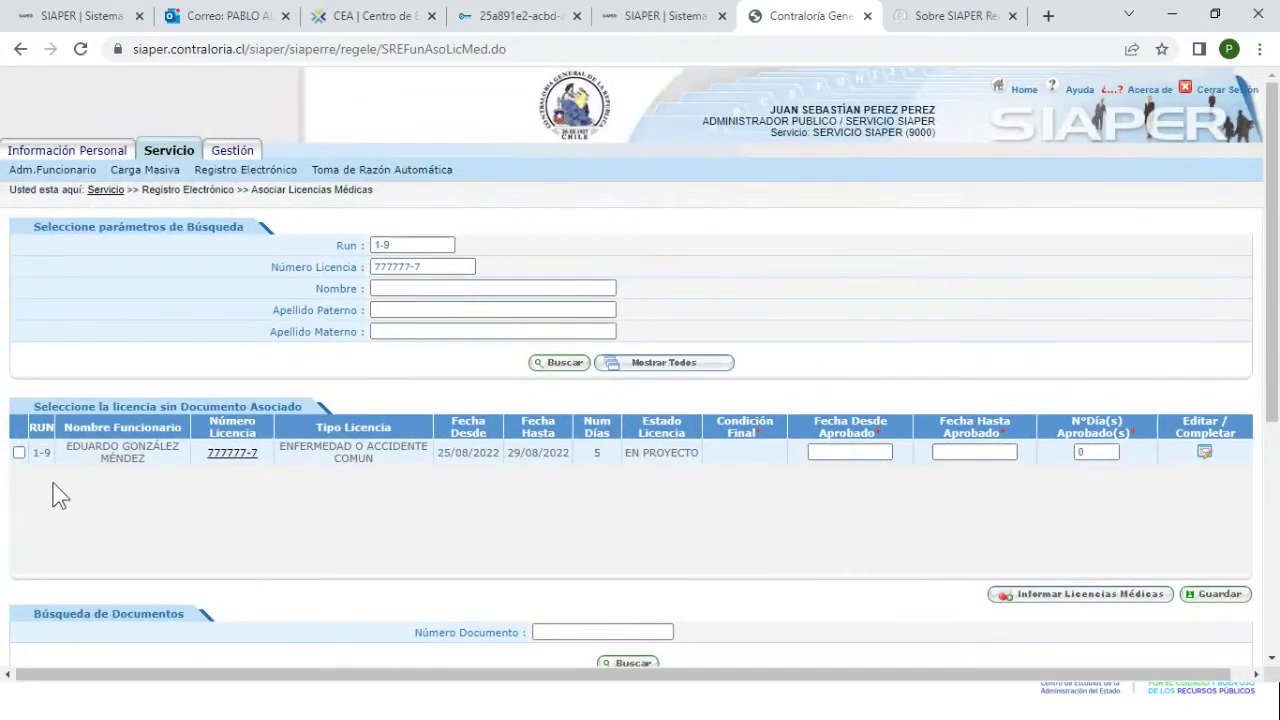
Select the employee's found licence and inform it to the Contraloría General de la República, accepting the confirmation
{"action": "left_click", "coordinate": [19, 453]}
{"action": "scroll", "coordinate": [672, 491], "scroll_direction": "down", "scroll_amount": 1}
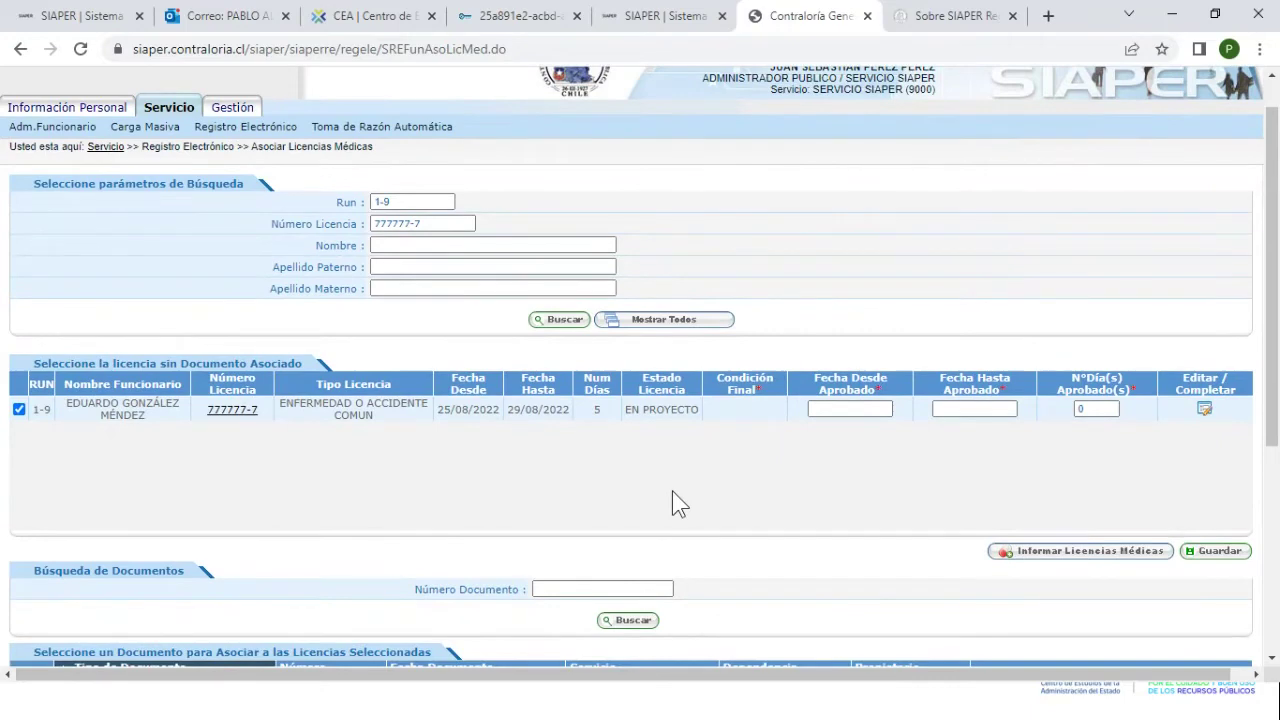
{"action": "scroll", "coordinate": [672, 491], "scroll_direction": "down", "scroll_amount": 2}
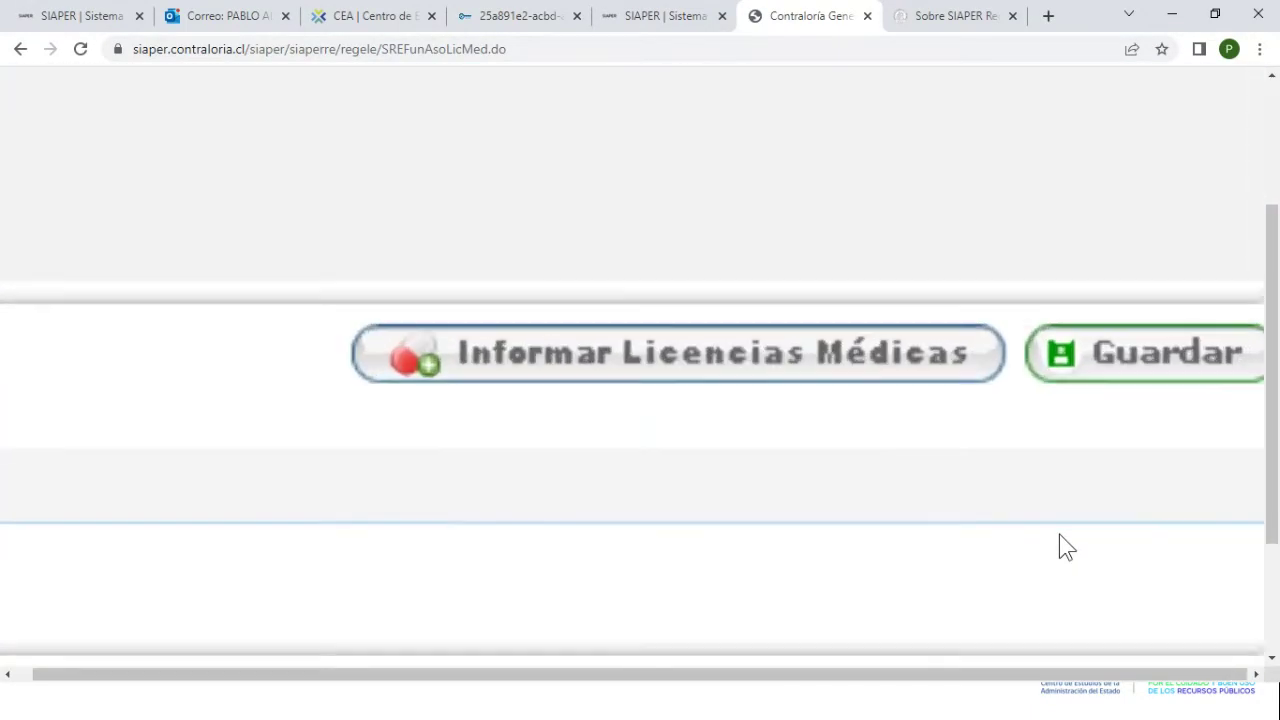
{"action": "left_click", "coordinate": [877, 354]}
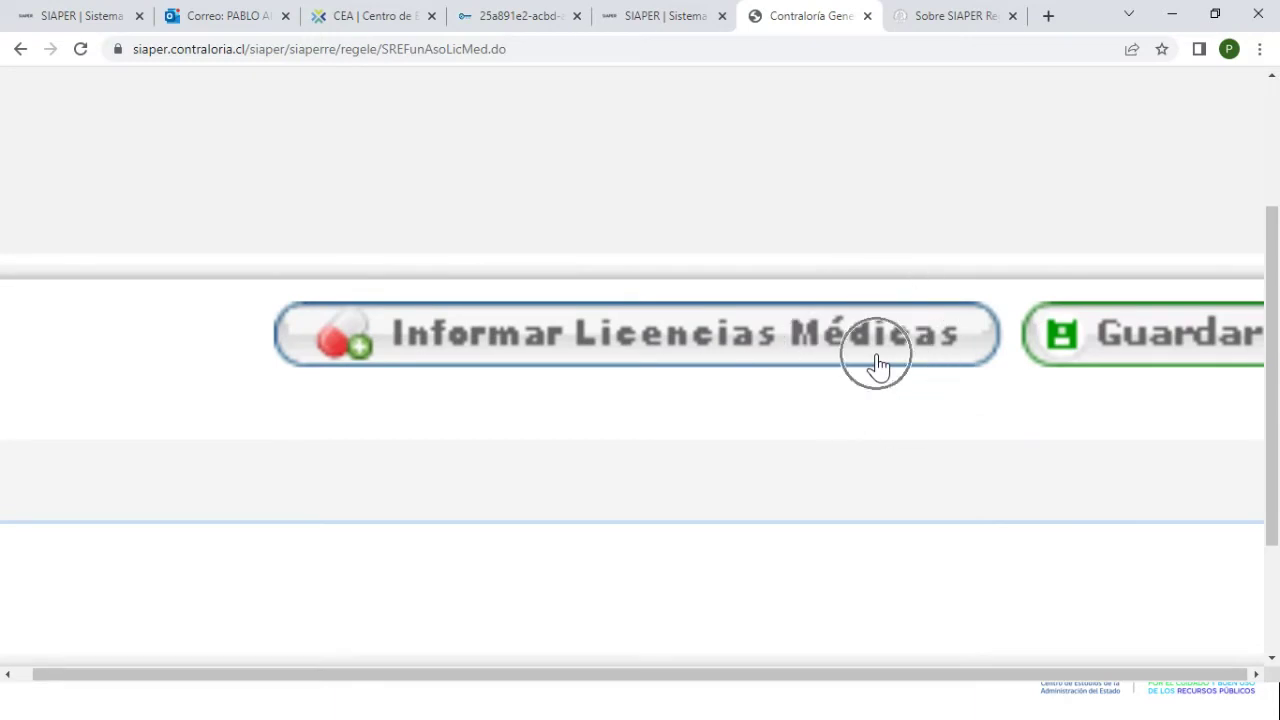
{"action": "left_click", "coordinate": [877, 356]}
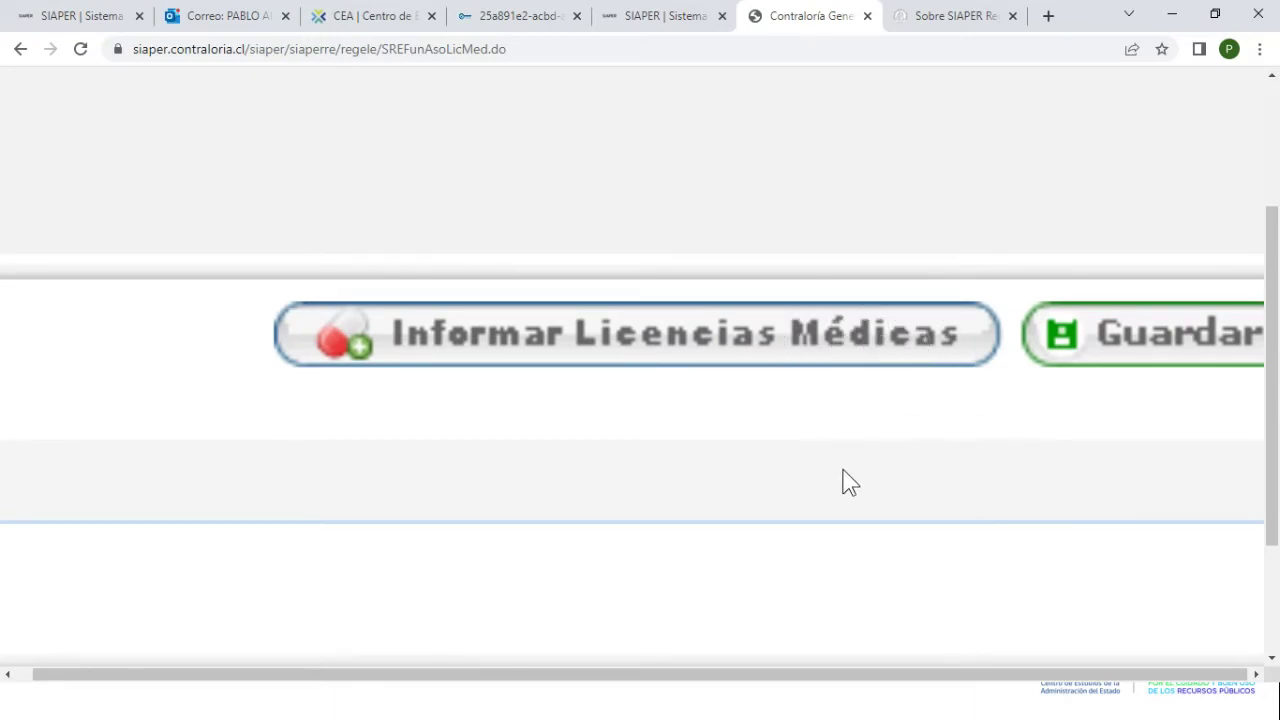
{"action": "left_click", "coordinate": [790, 372]}
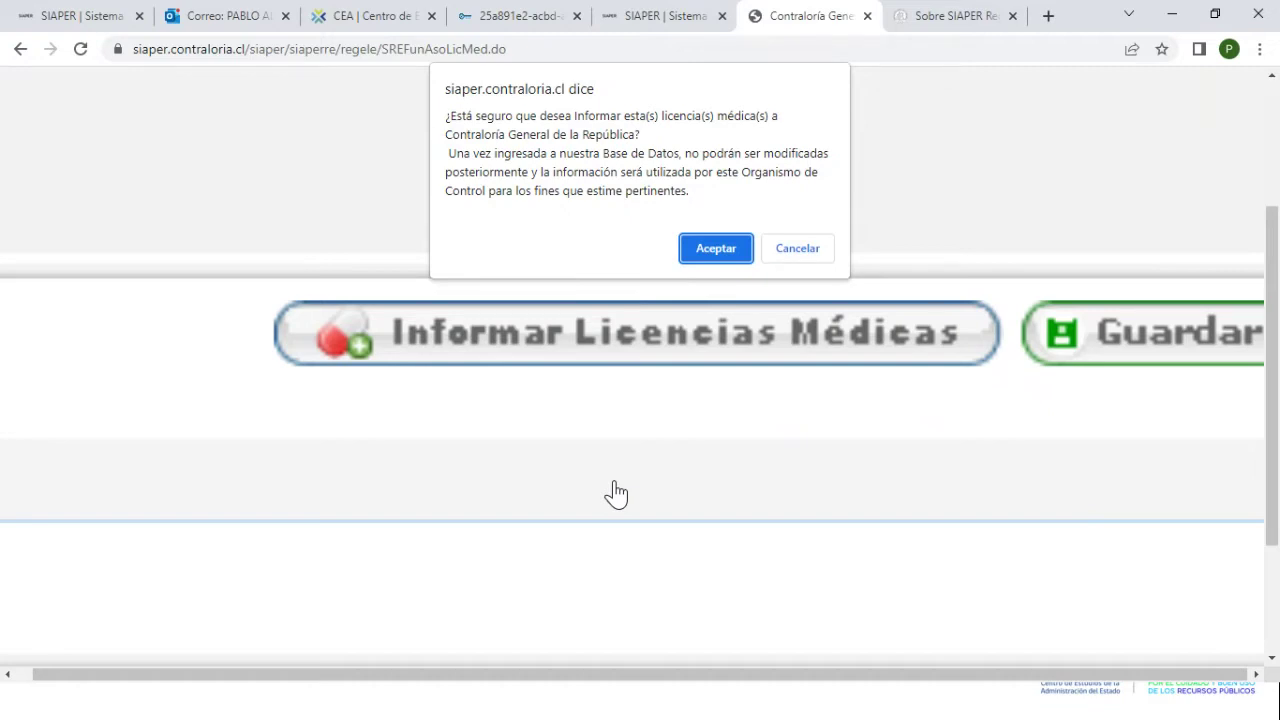
{"action": "left_click", "coordinate": [715, 262]}
{"action": "left_click", "coordinate": [714, 260]}
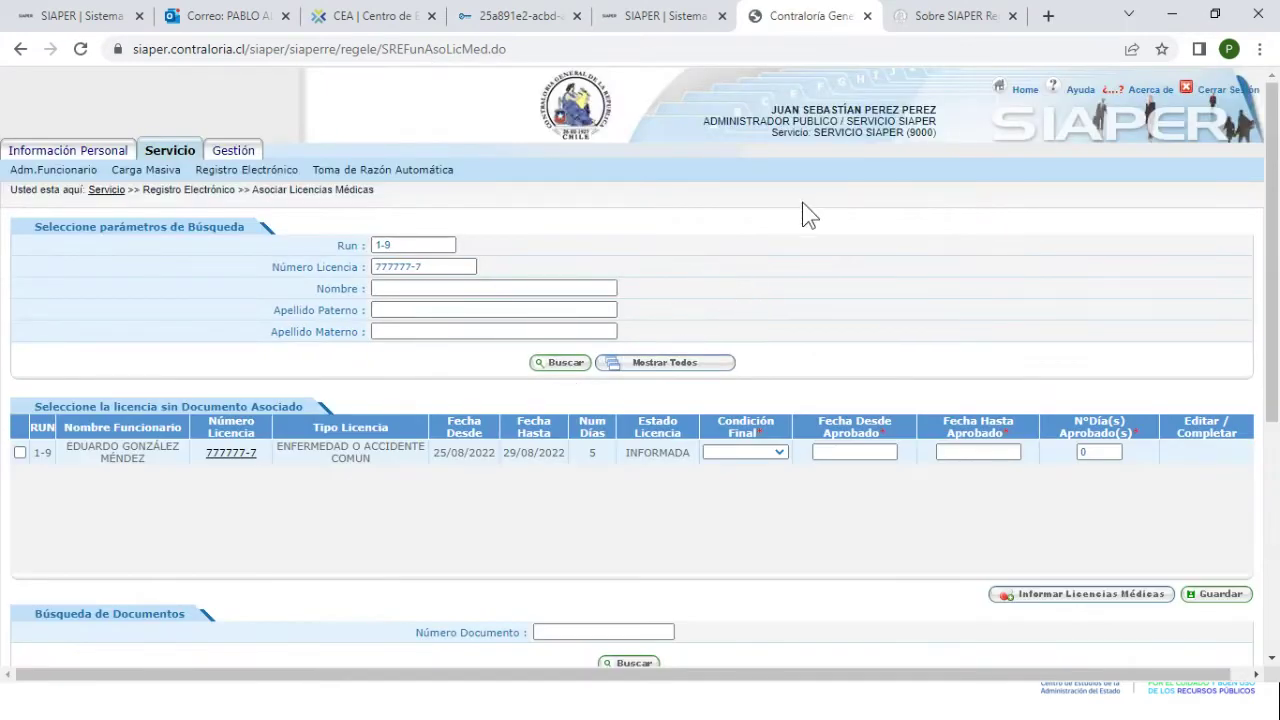
Check the informed licence's Estado Licencia and its Condición Final and approved-date fields
{"action": "scroll", "coordinate": [662, 443], "scroll_direction": "up", "scroll_amount": 7}
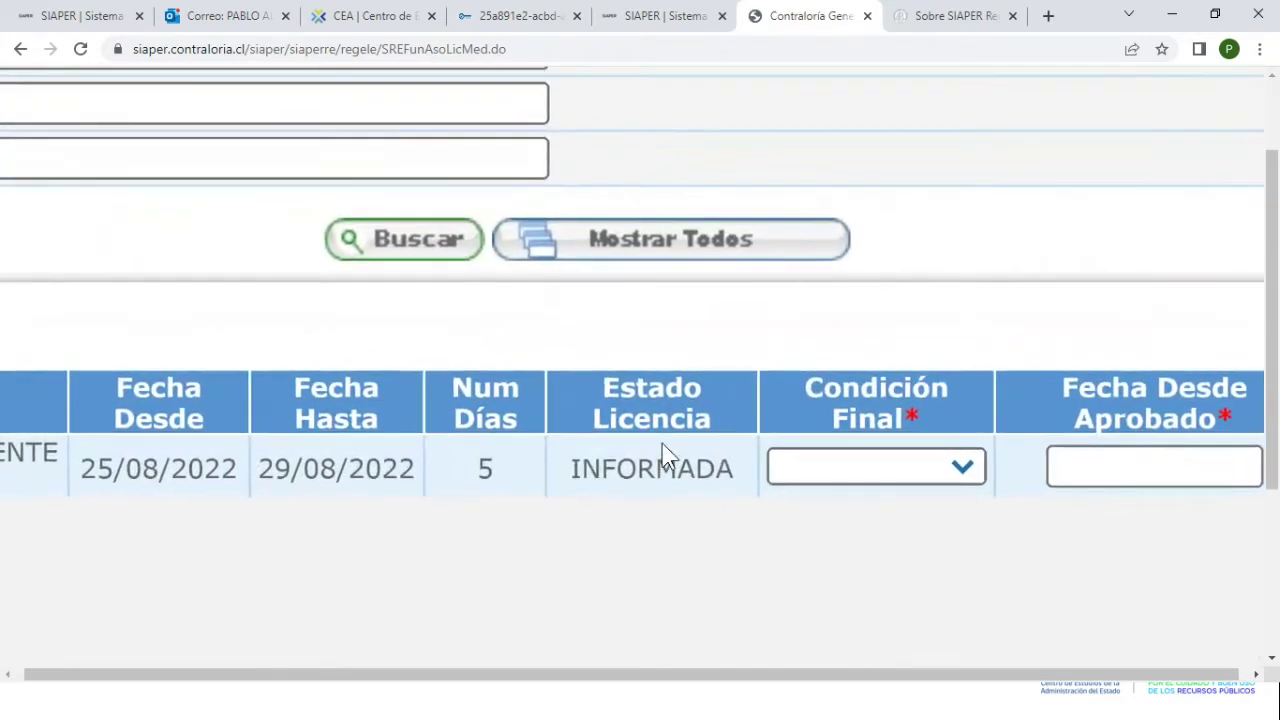
{"action": "scroll", "coordinate": [662, 443], "scroll_direction": "up", "scroll_amount": 1}
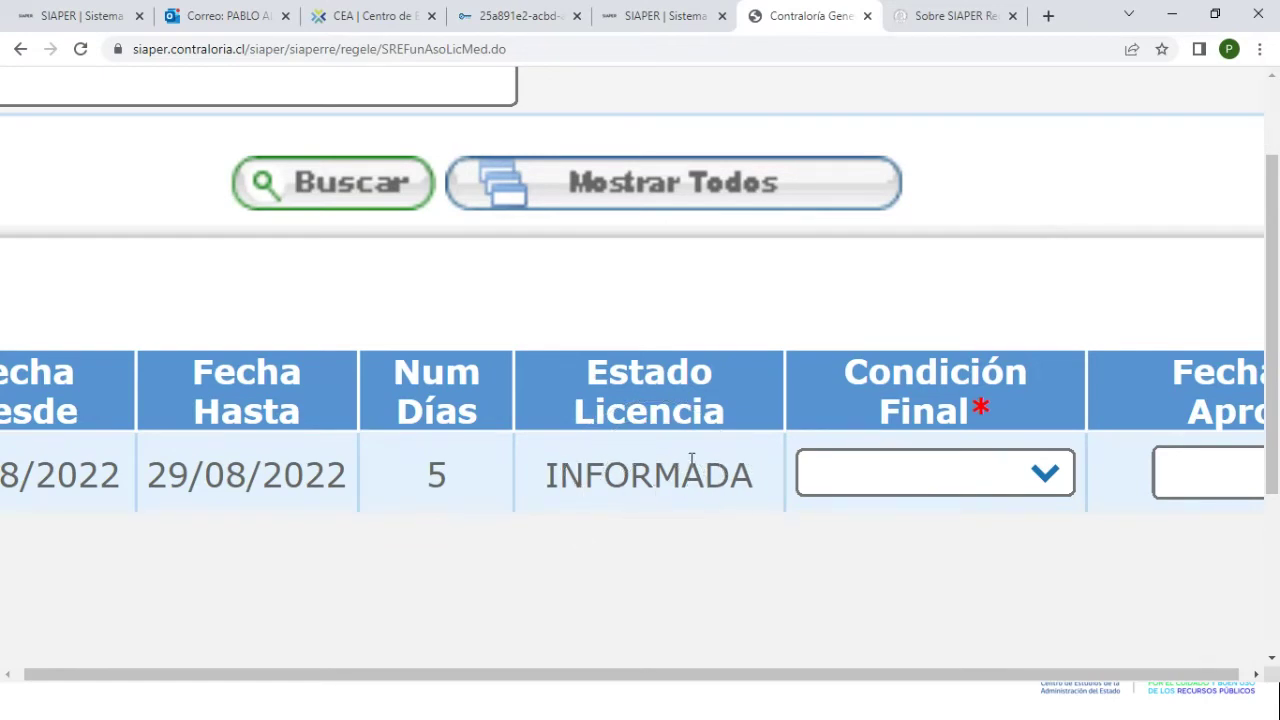
{"action": "key", "text": "ctrl+minus"}
{"action": "key", "text": "ctrl+minus"}
{"action": "key", "text": "ctrl+minus"}
{"action": "key", "text": "ctrl+minus"}
{"action": "key", "text": "ctrl+minus"}
{"action": "key", "text": "ctrl+minus"}
{"action": "key", "text": "ctrl+minus"}
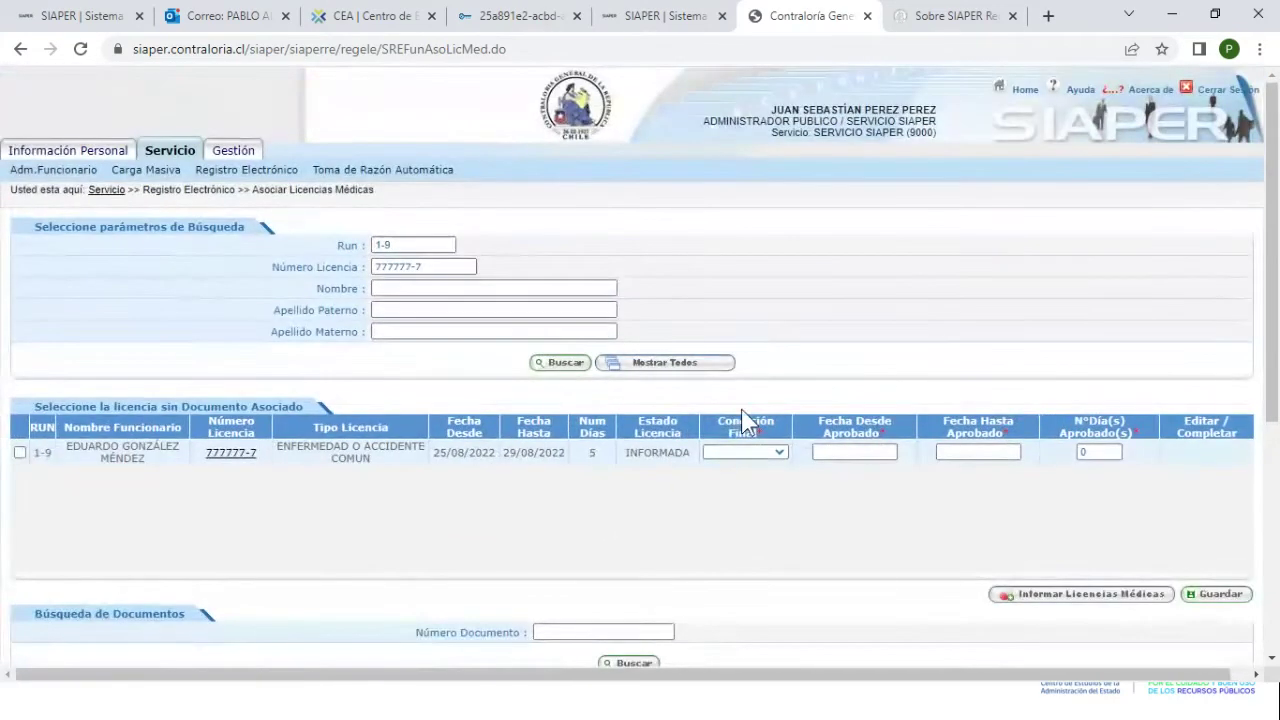
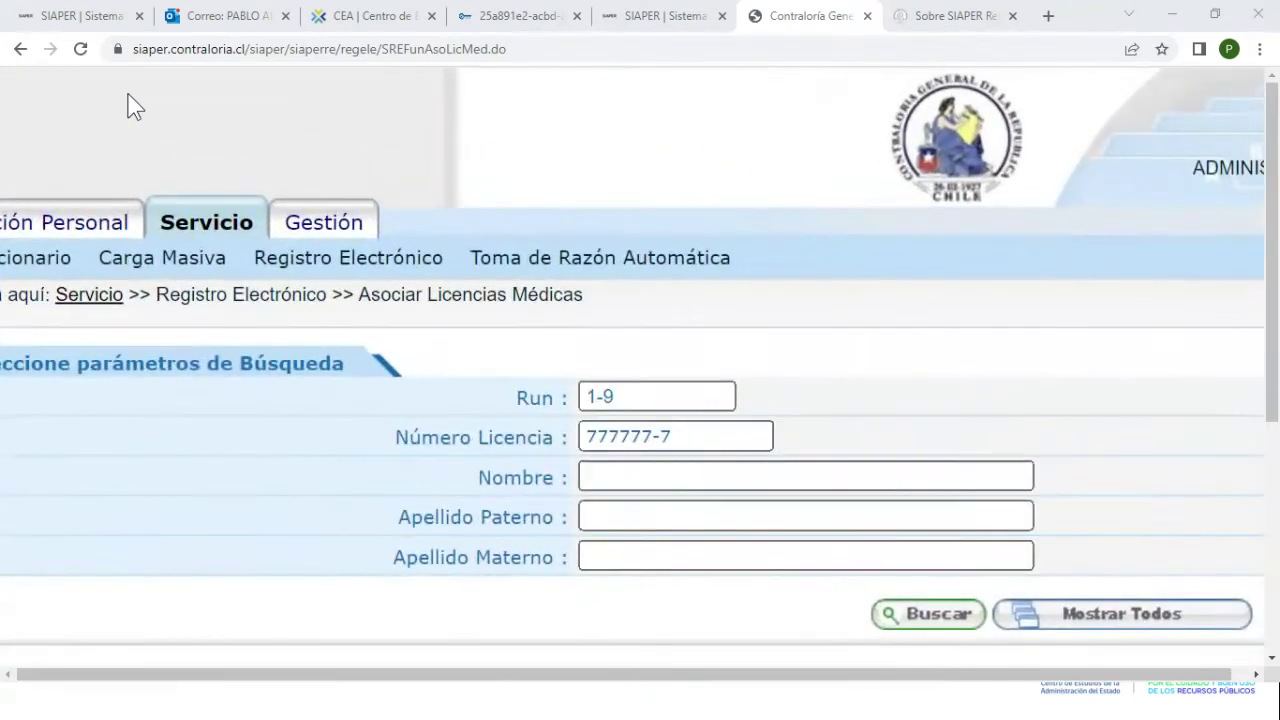
Examine the spreadsheet options under Carga Masiva and review the informed licence's row again
{"action": "mouse_move", "coordinate": [300, 270]}
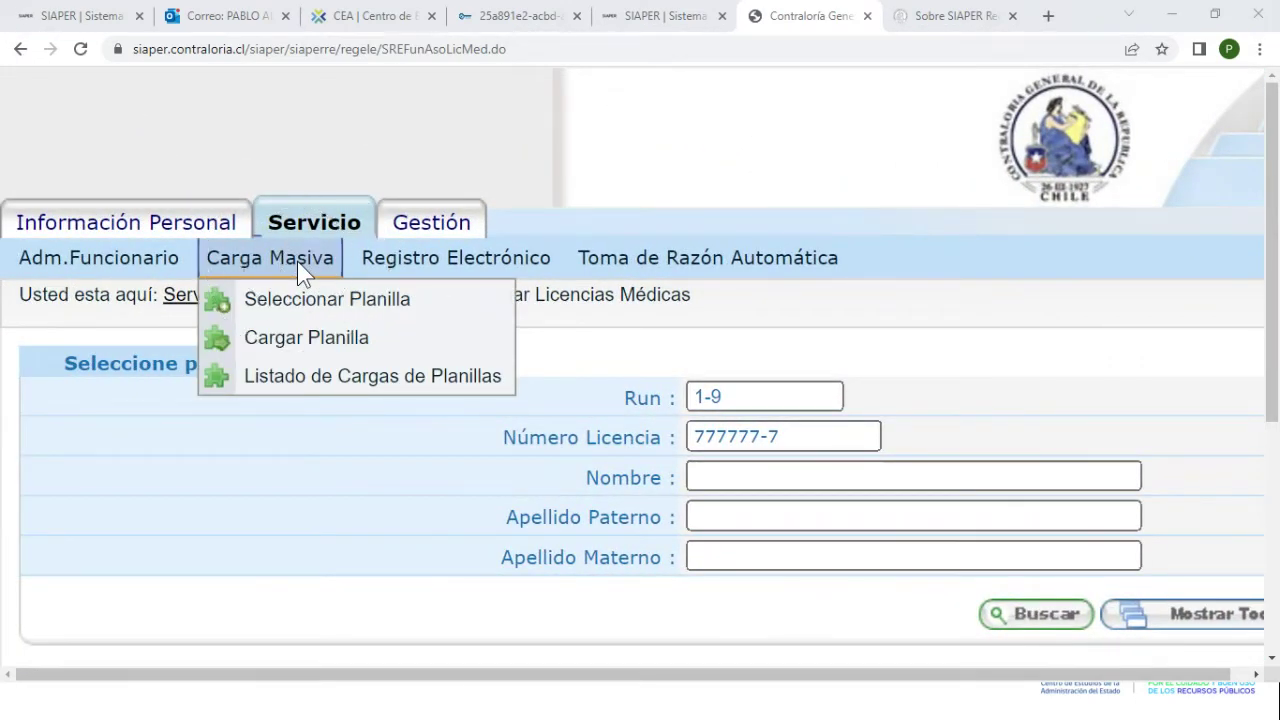
{"action": "left_click", "coordinate": [297, 261]}
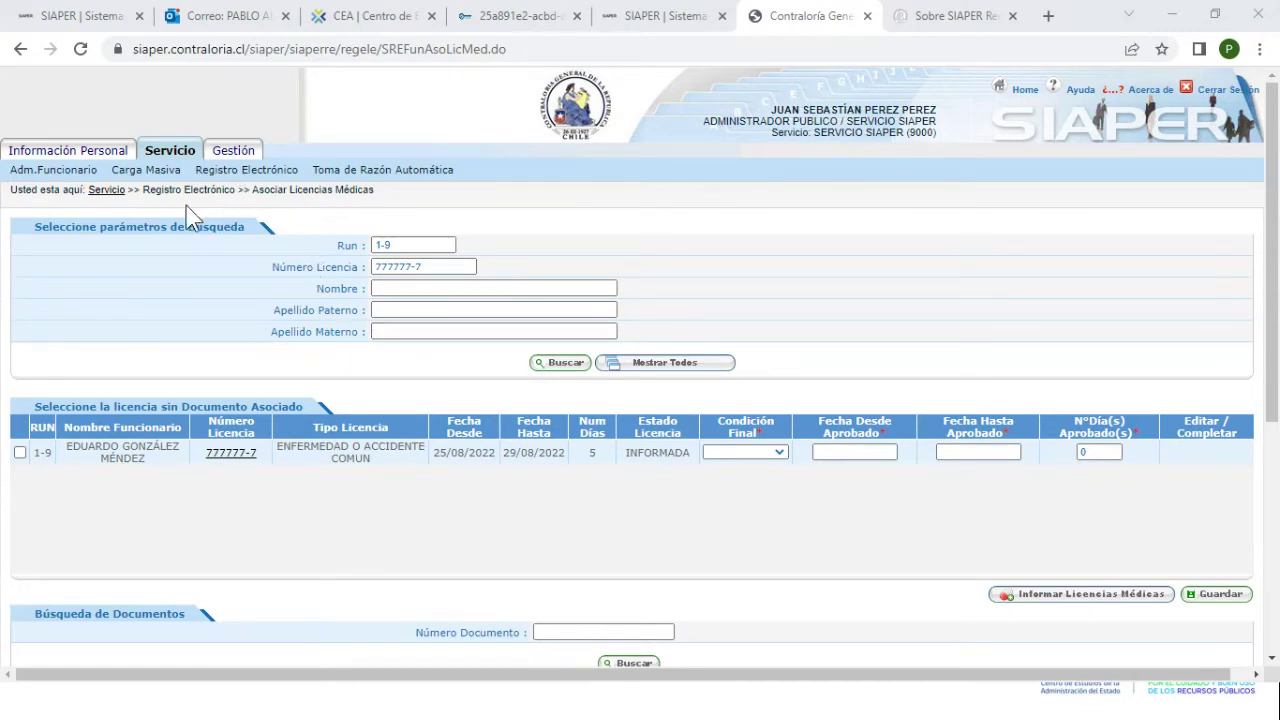
{"action": "scroll", "coordinate": [186, 208], "scroll_direction": "up", "scroll_amount": 5}
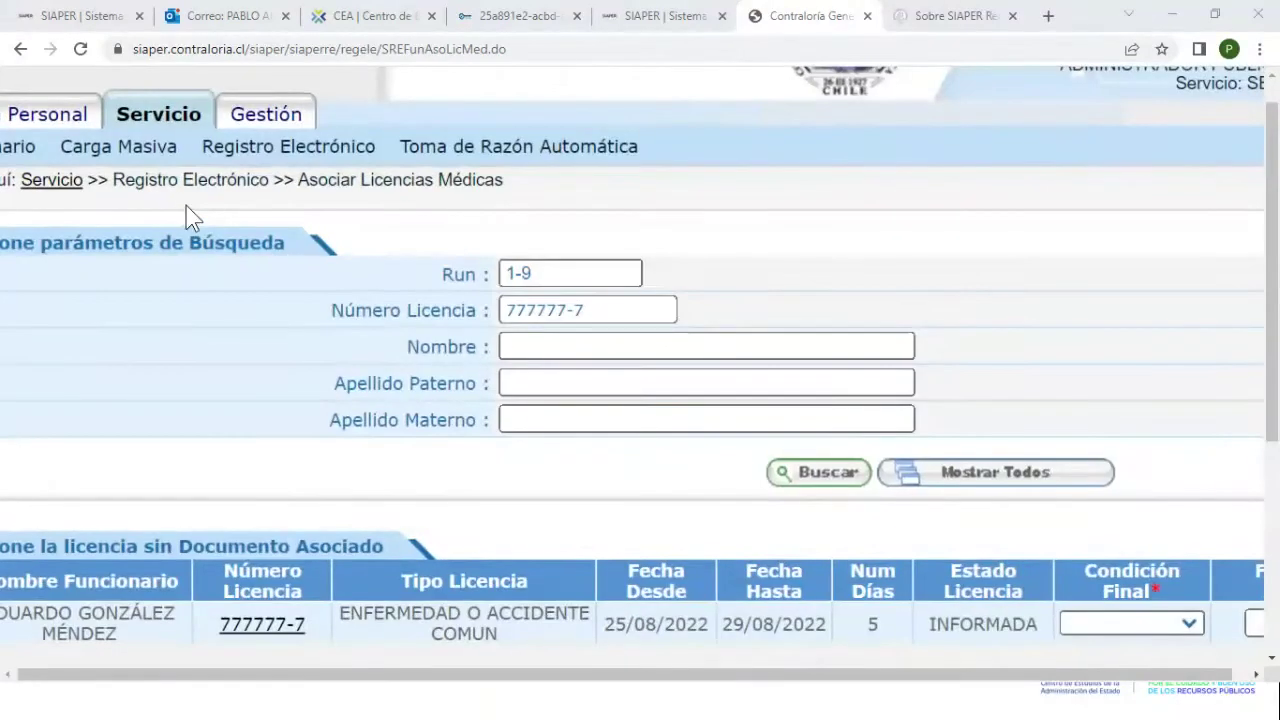
{"action": "scroll", "coordinate": [186, 205], "scroll_direction": "down", "scroll_amount": 1}
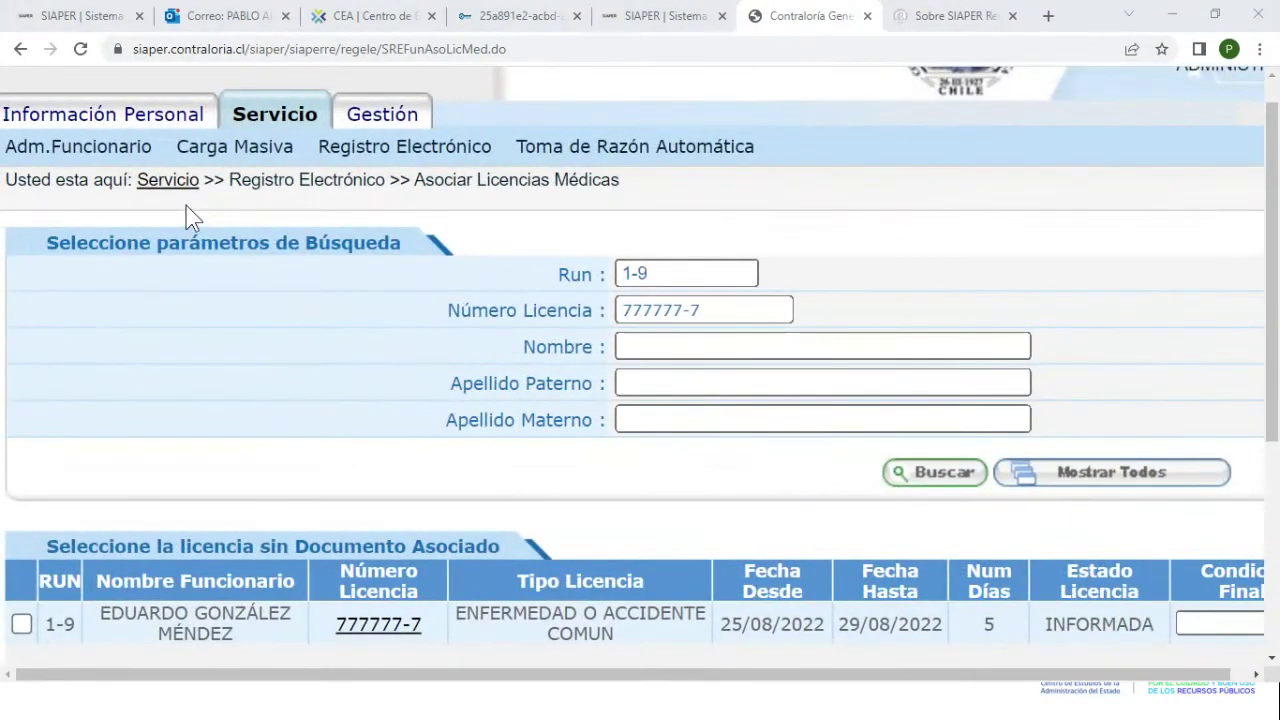
{"action": "scroll", "coordinate": [186, 205], "scroll_direction": "down", "scroll_amount": 3}
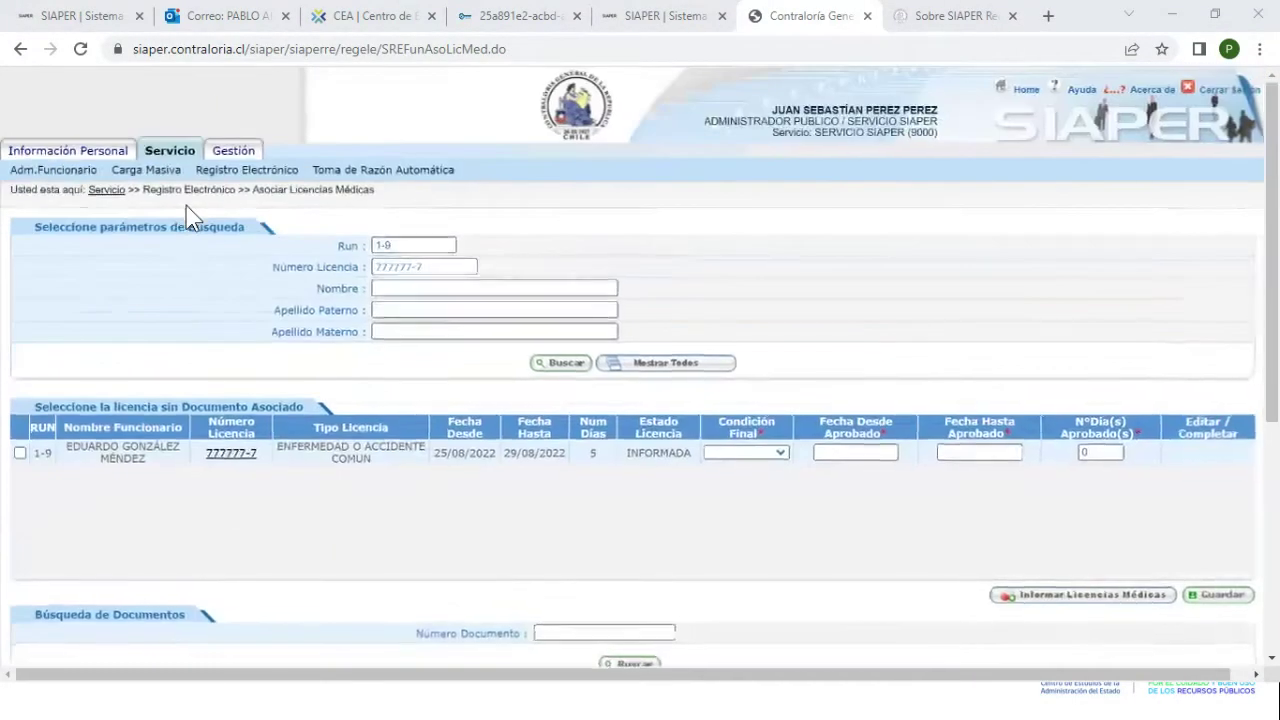
{"action": "left_click", "coordinate": [676, 457]}
{"action": "left_click", "coordinate": [677, 457]}
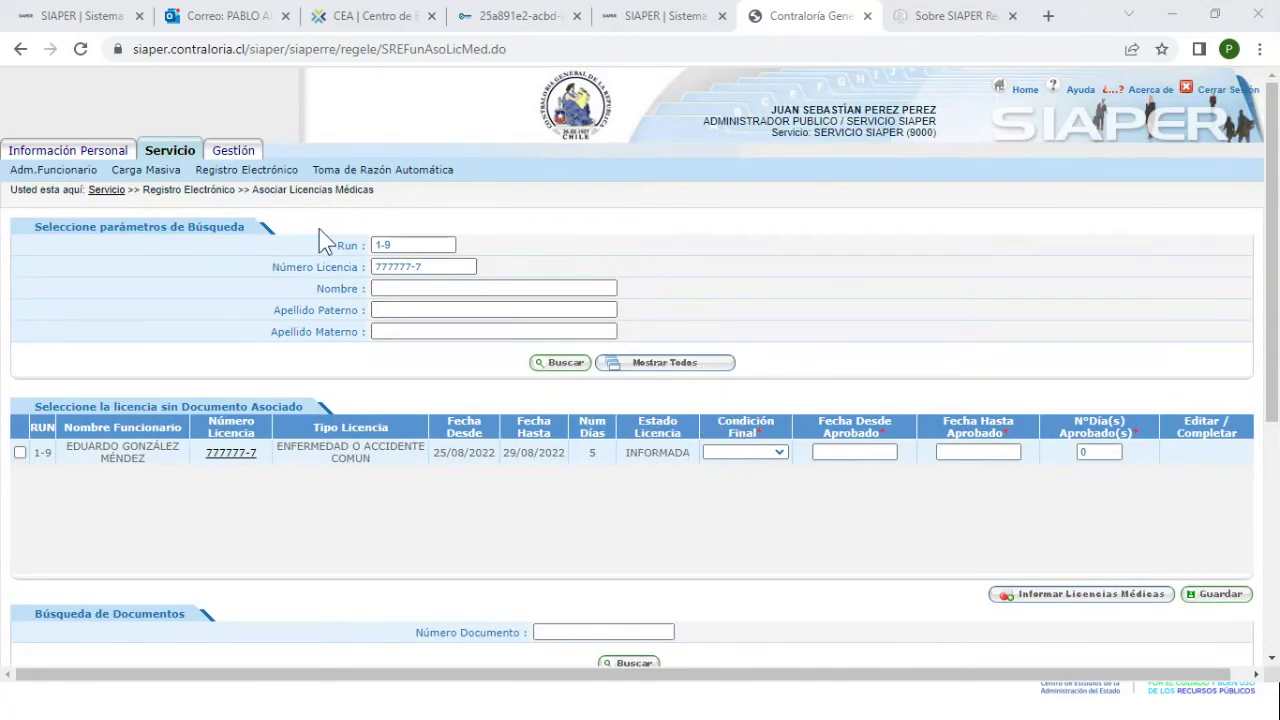
Review the Registro Electrónico options and open Crear Documentos to start a document draft
{"action": "scroll", "coordinate": [214, 220], "scroll_direction": "up", "scroll_amount": 3}
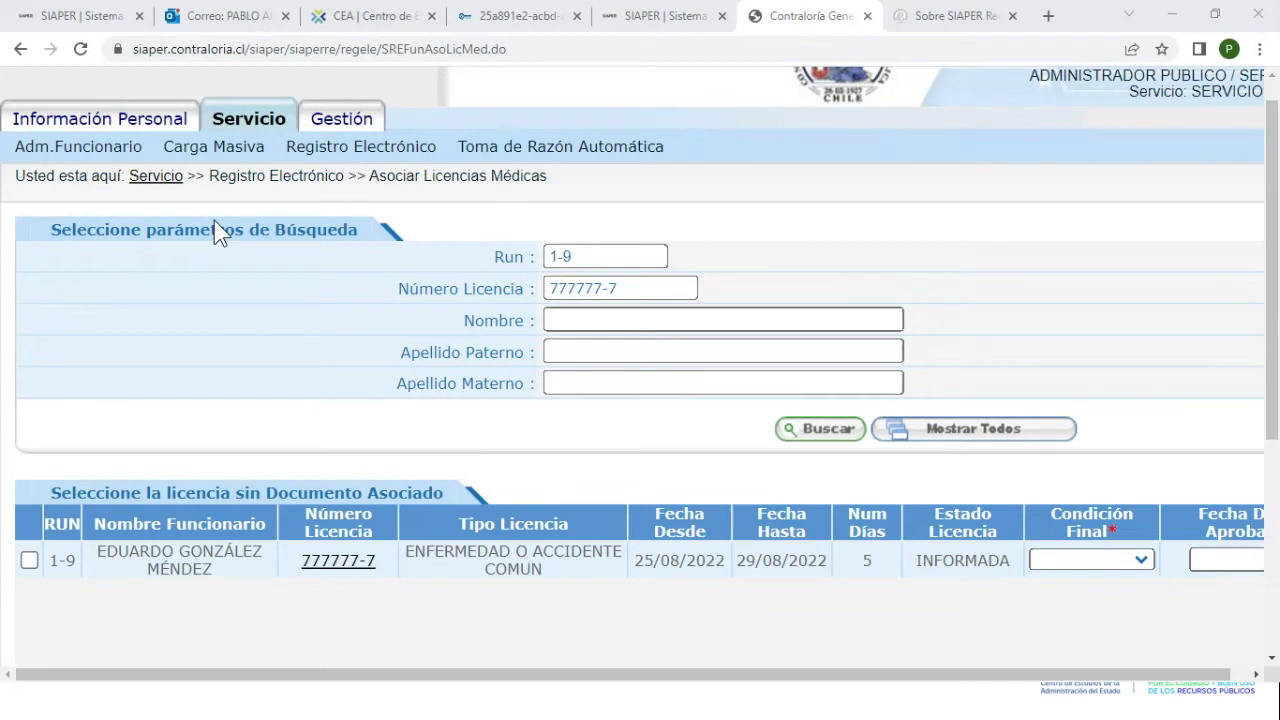
{"action": "mouse_move", "coordinate": [363, 158]}
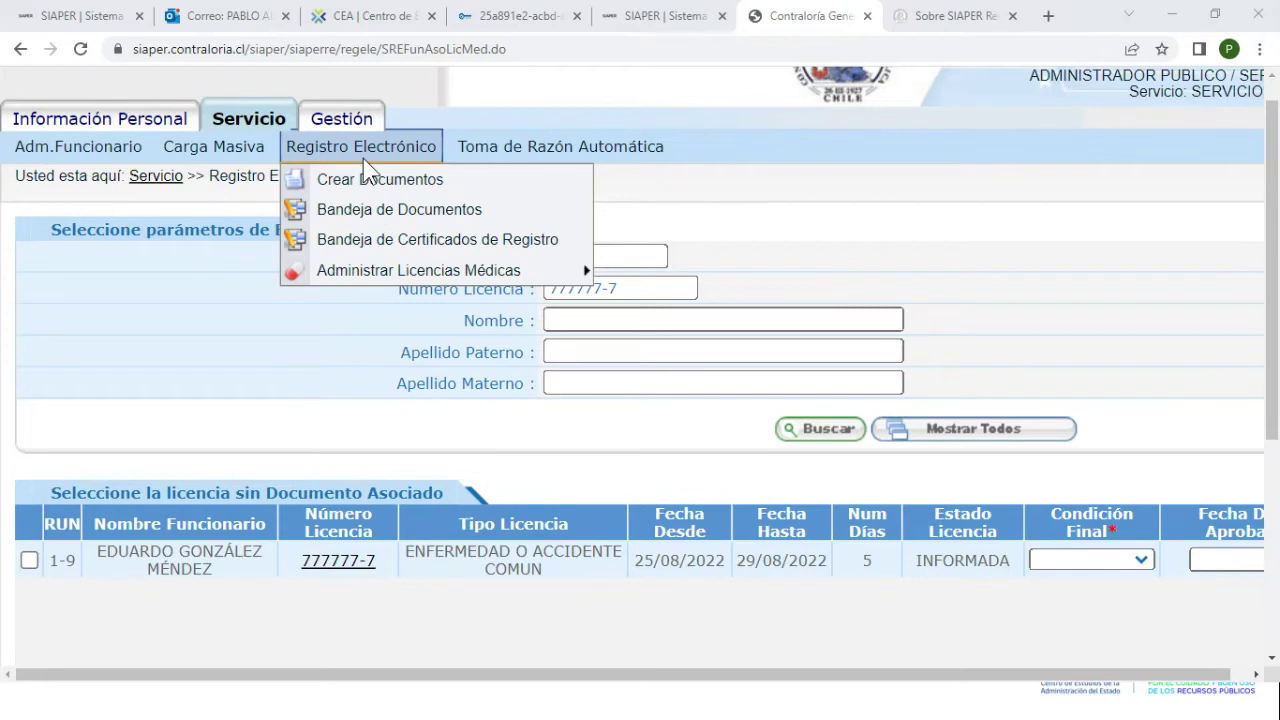
{"action": "mouse_move", "coordinate": [498, 264]}
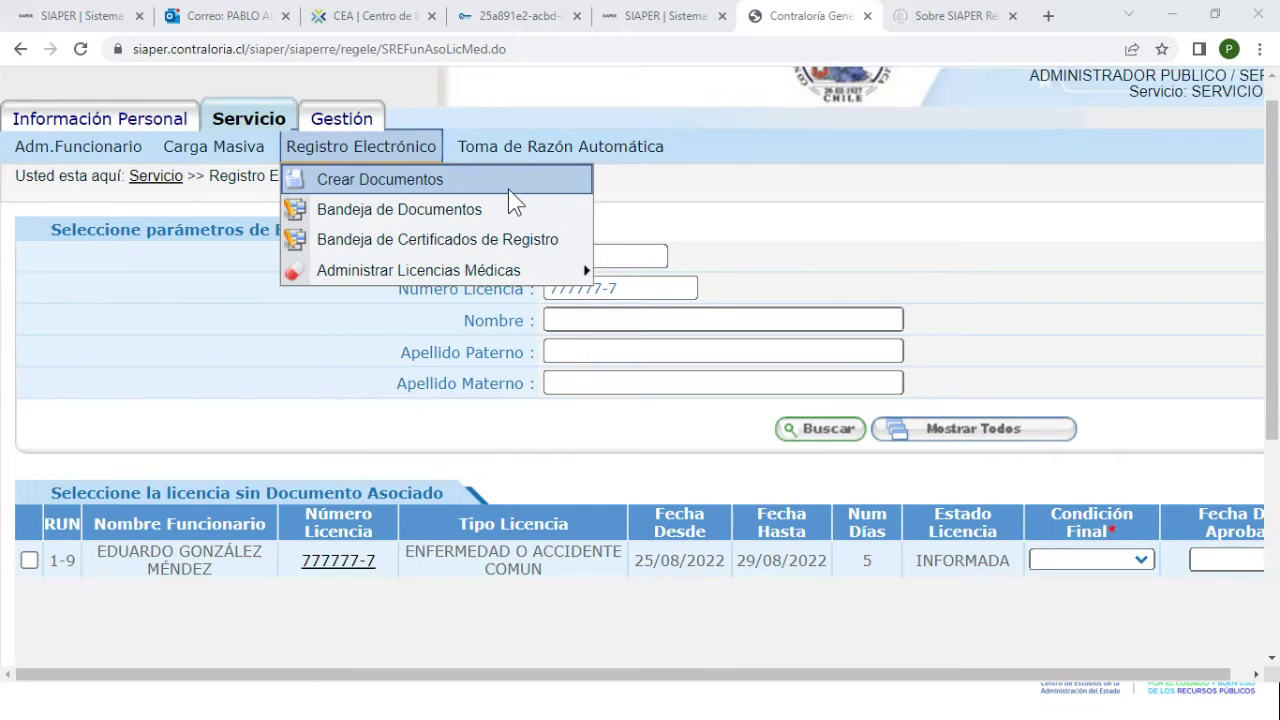
{"action": "mouse_move", "coordinate": [540, 270]}
{"action": "left_click", "coordinate": [463, 179]}
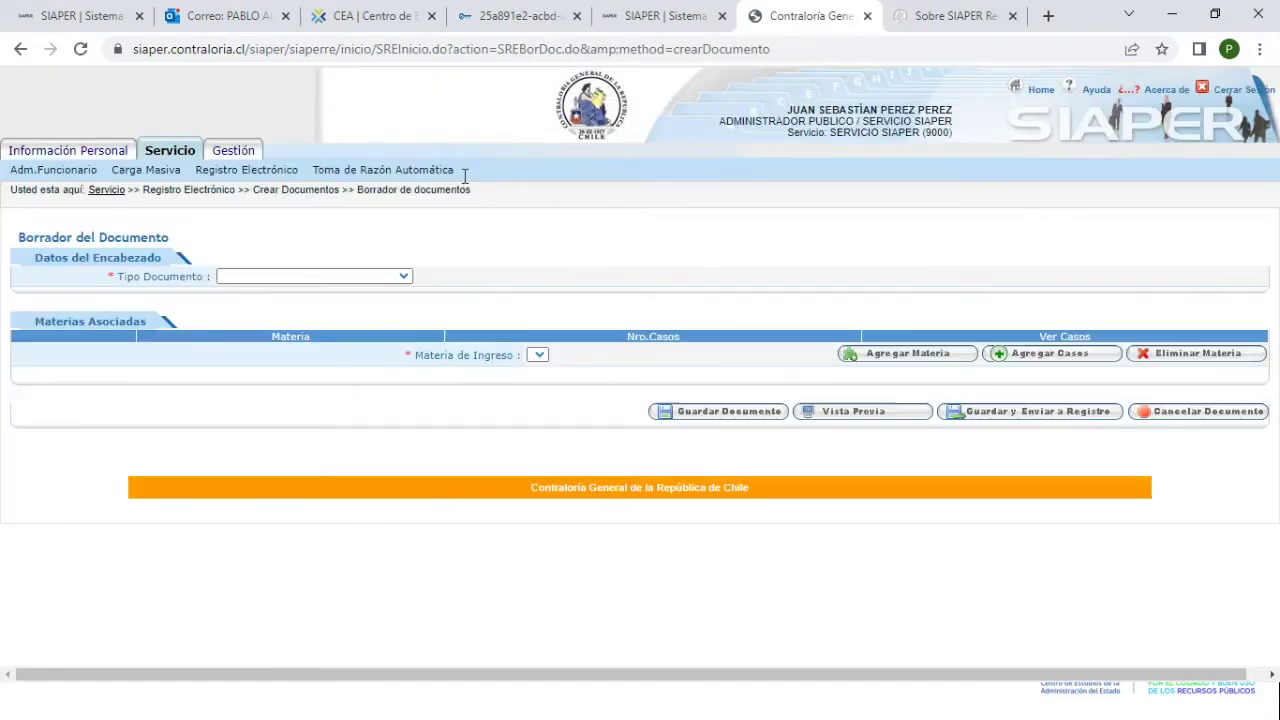
Set the document draft's type to RESOLUCION EXENTA, its number to 777 and its date to 25/08/2022
{"action": "left_click", "coordinate": [356, 277]}
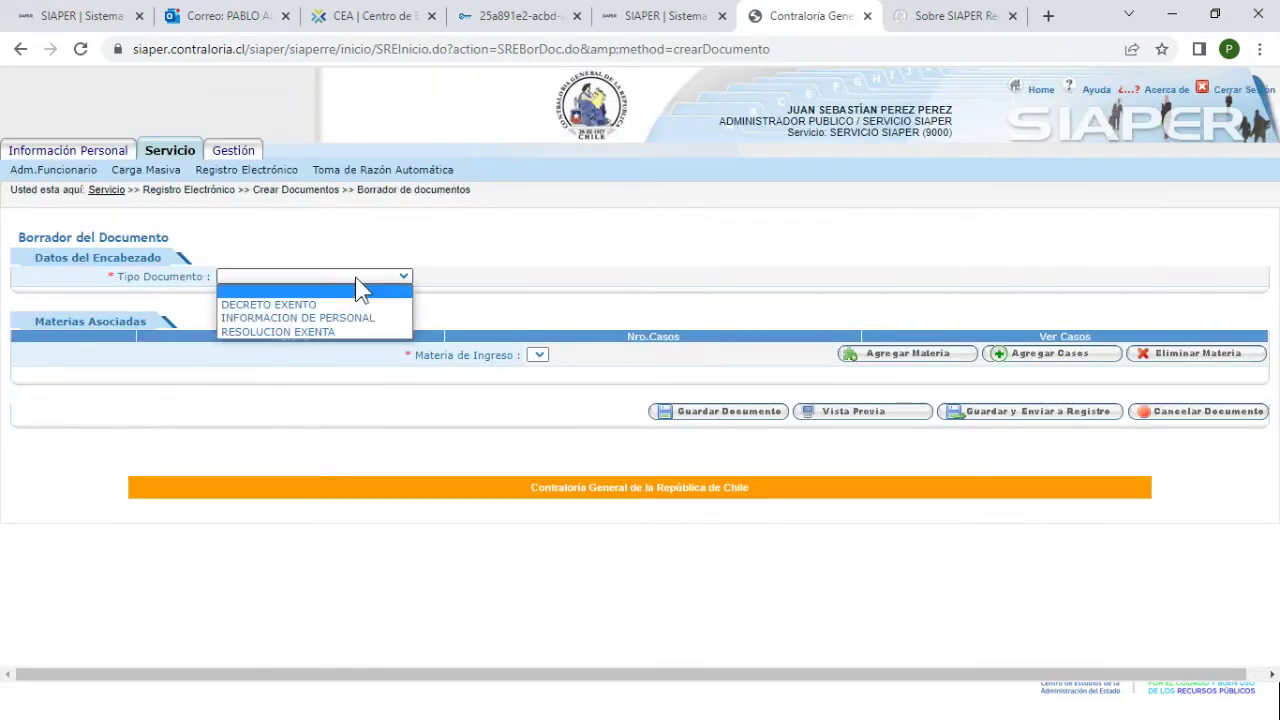
{"action": "left_click", "coordinate": [335, 332]}
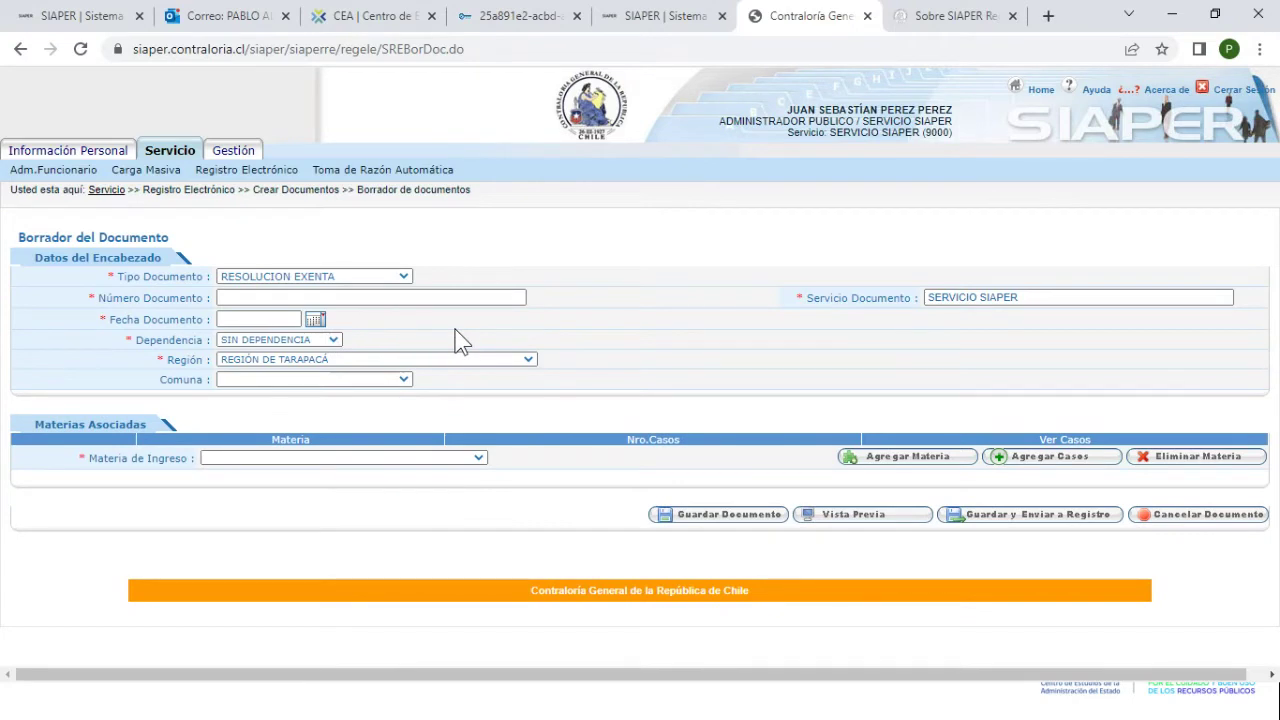
{"action": "left_click", "coordinate": [380, 300]}
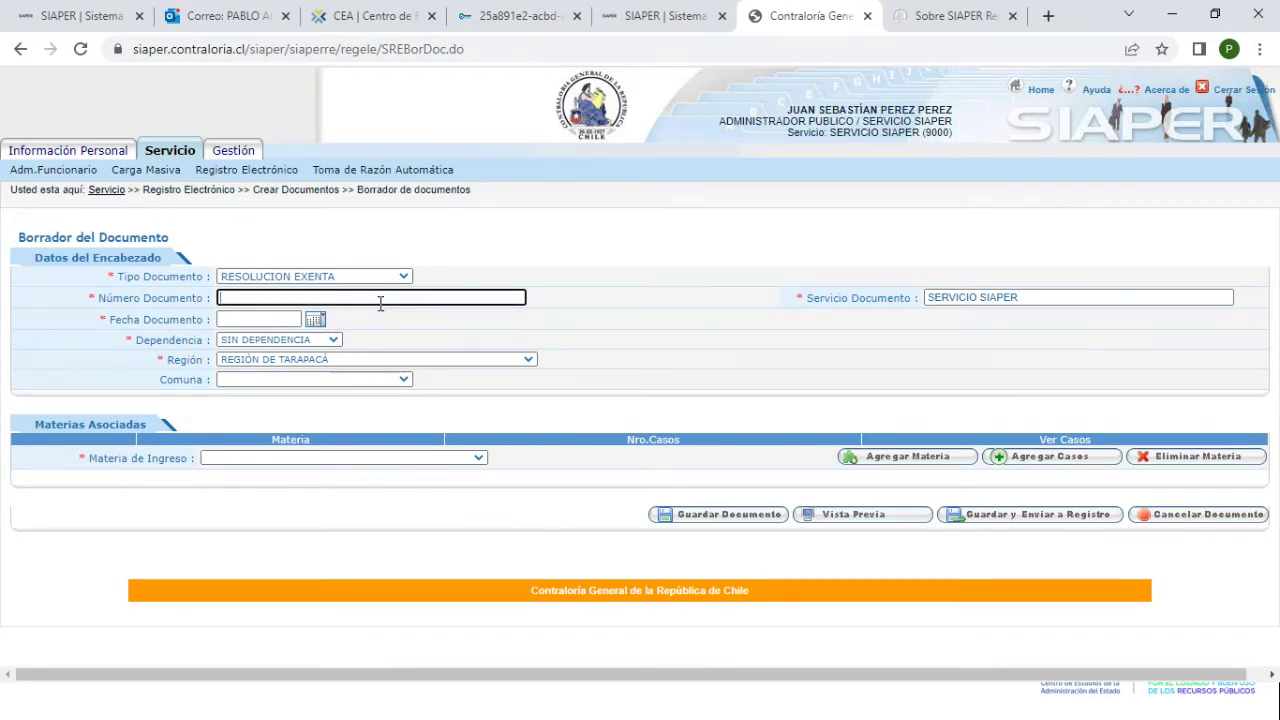
{"action": "type", "text": "777"}
{"action": "left_click", "coordinate": [315, 319]}
{"action": "left_click", "coordinate": [228, 493]}
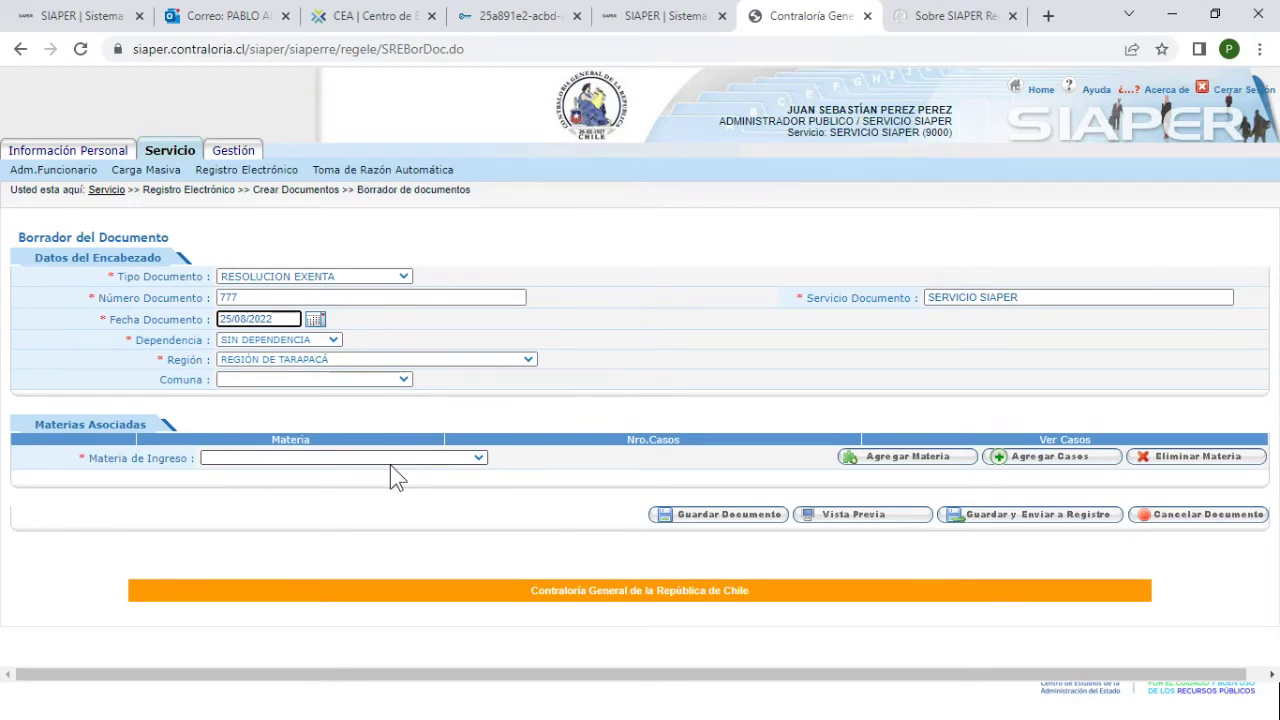
Add Licencias médicas y maternales as the document's Materia de Ingreso
{"action": "left_click", "coordinate": [479, 452]}
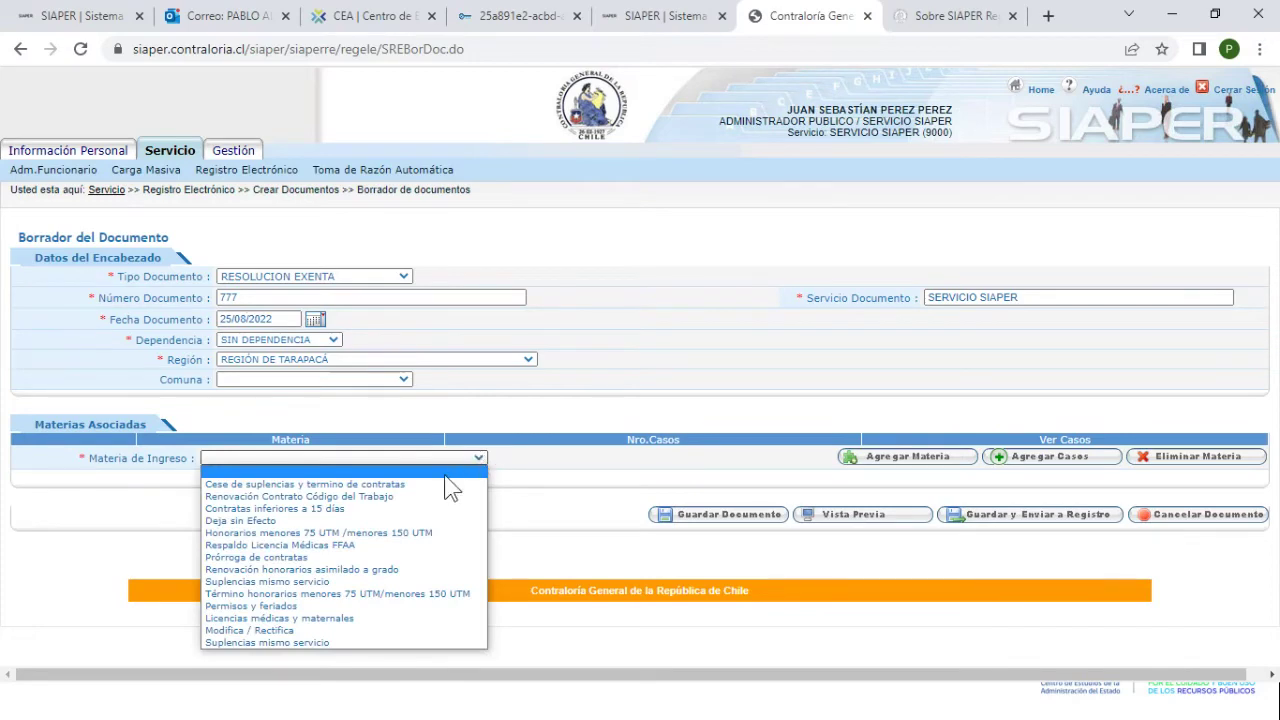
{"action": "left_click", "coordinate": [347, 617]}
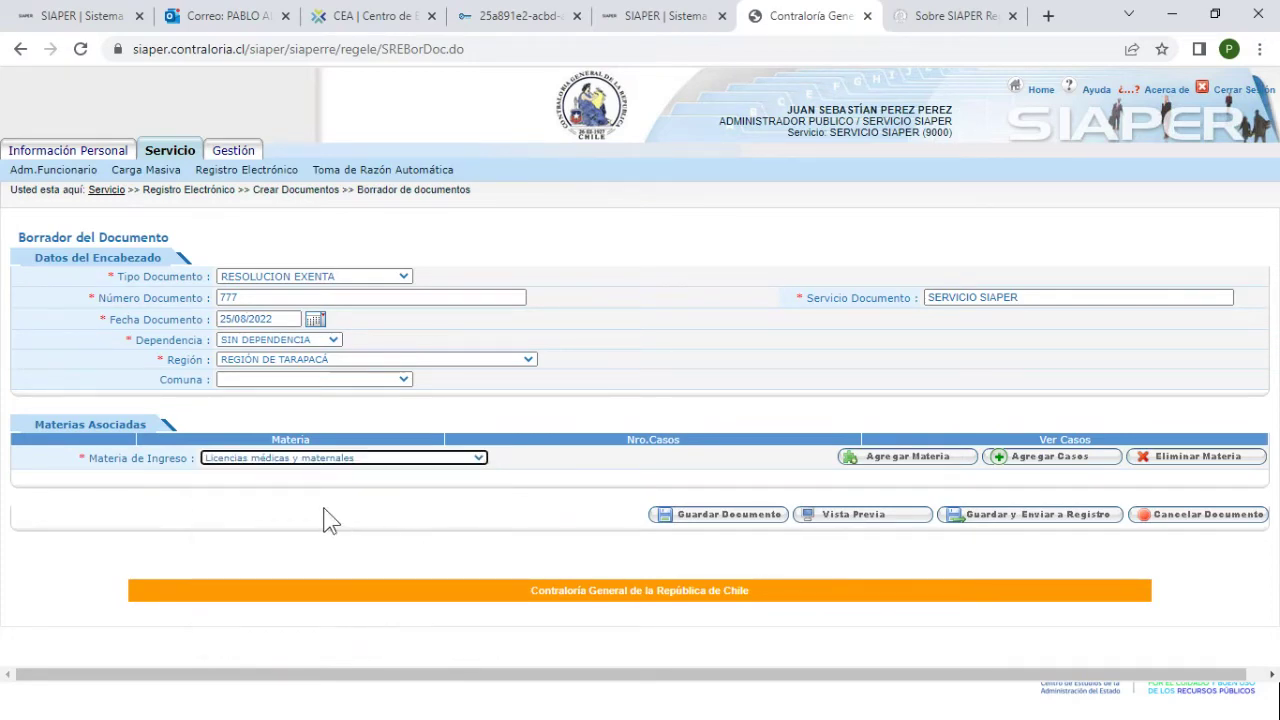
{"action": "scroll", "coordinate": [309, 514], "scroll_direction": "up", "scroll_amount": 5}
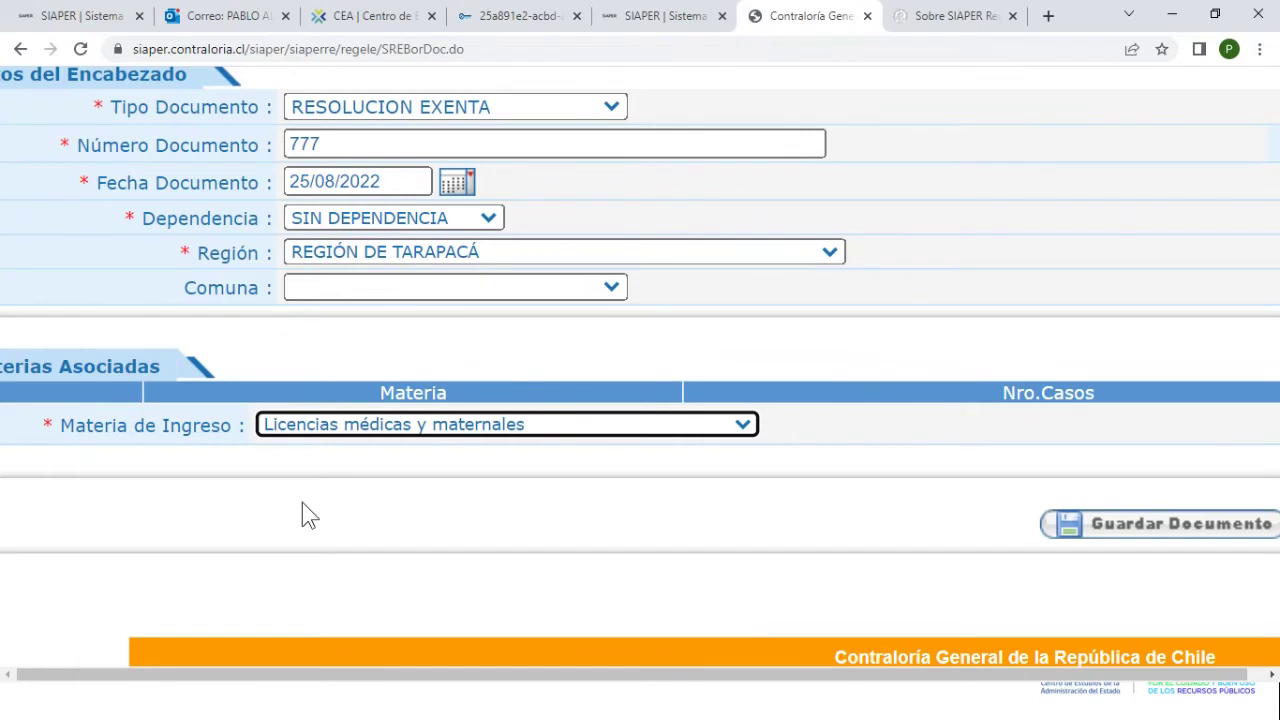
{"action": "scroll", "coordinate": [302, 502], "scroll_direction": "down", "scroll_amount": 5}
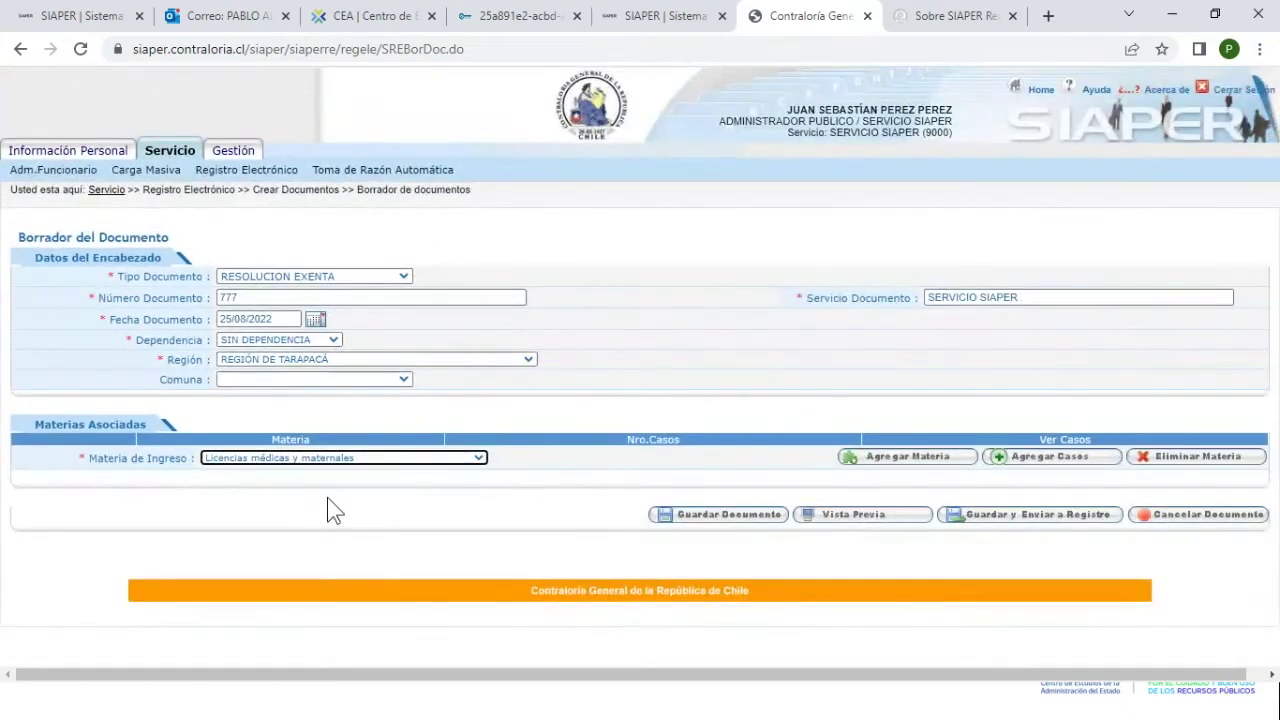
{"action": "left_click", "coordinate": [907, 466]}
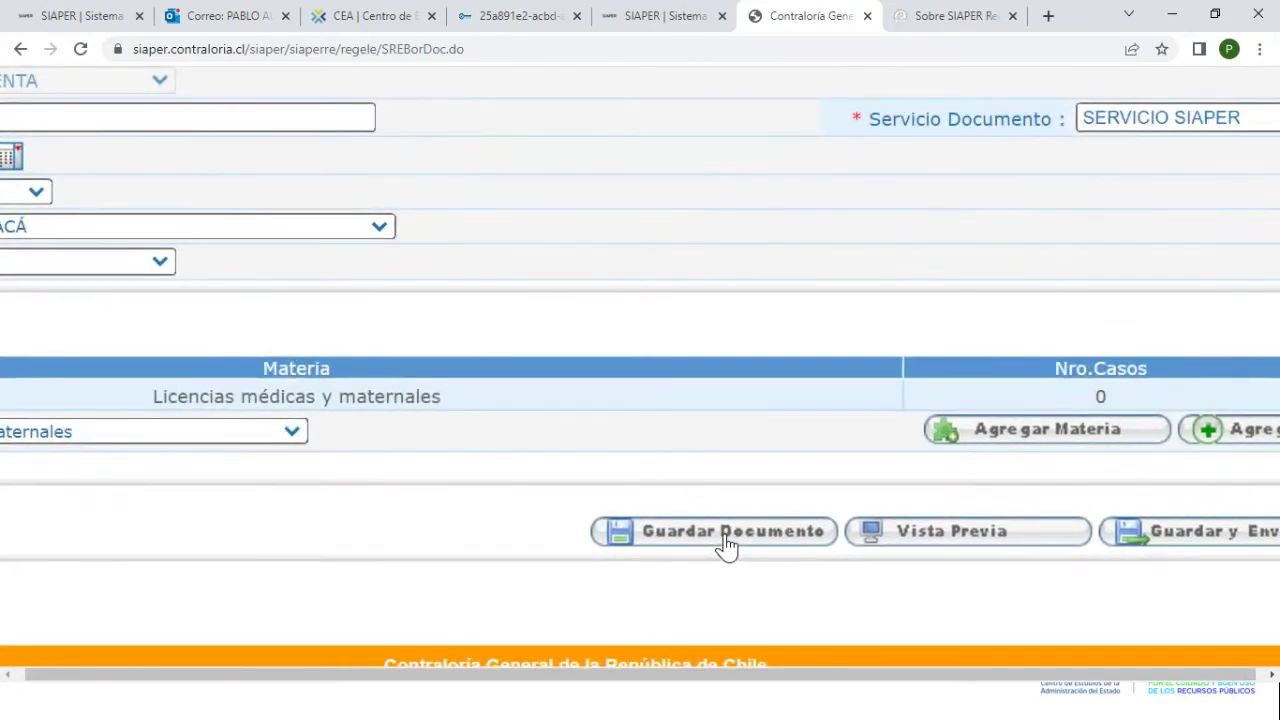
Save the document, accepting the confirmation, and check the Nro.Casos of its associated materia
{"action": "left_click", "coordinate": [727, 546]}
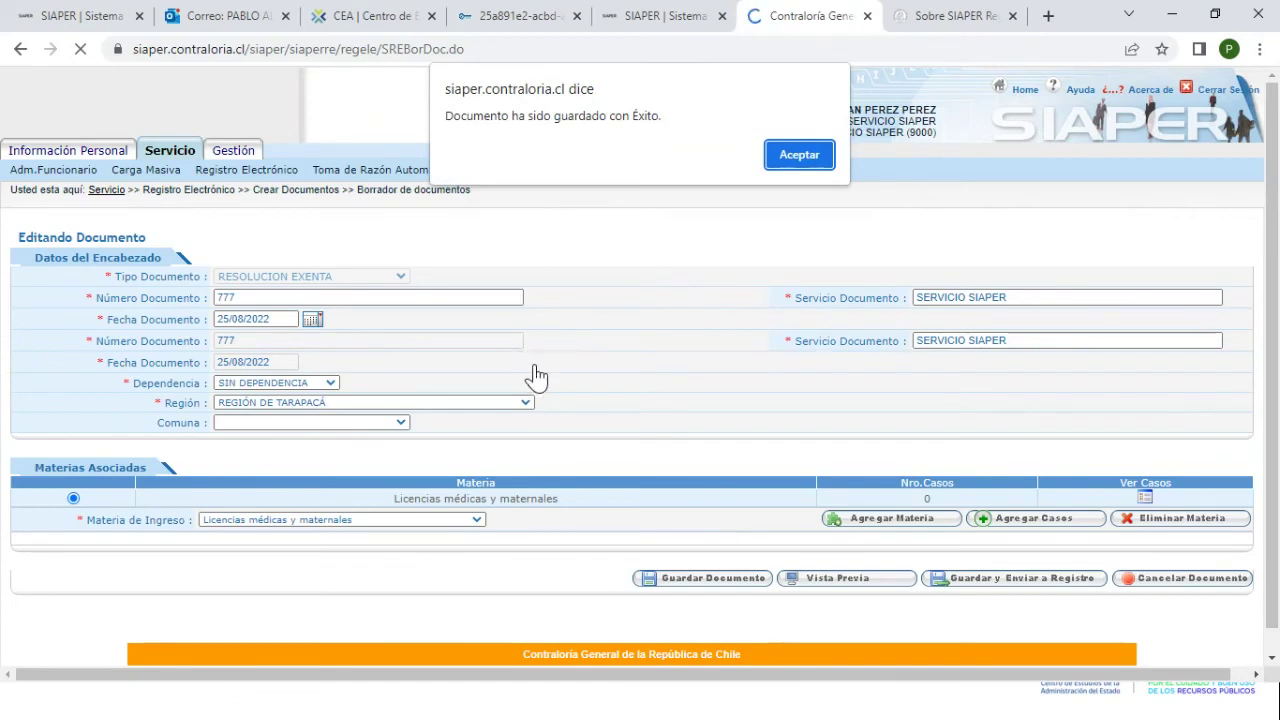
{"action": "left_click", "coordinate": [800, 155]}
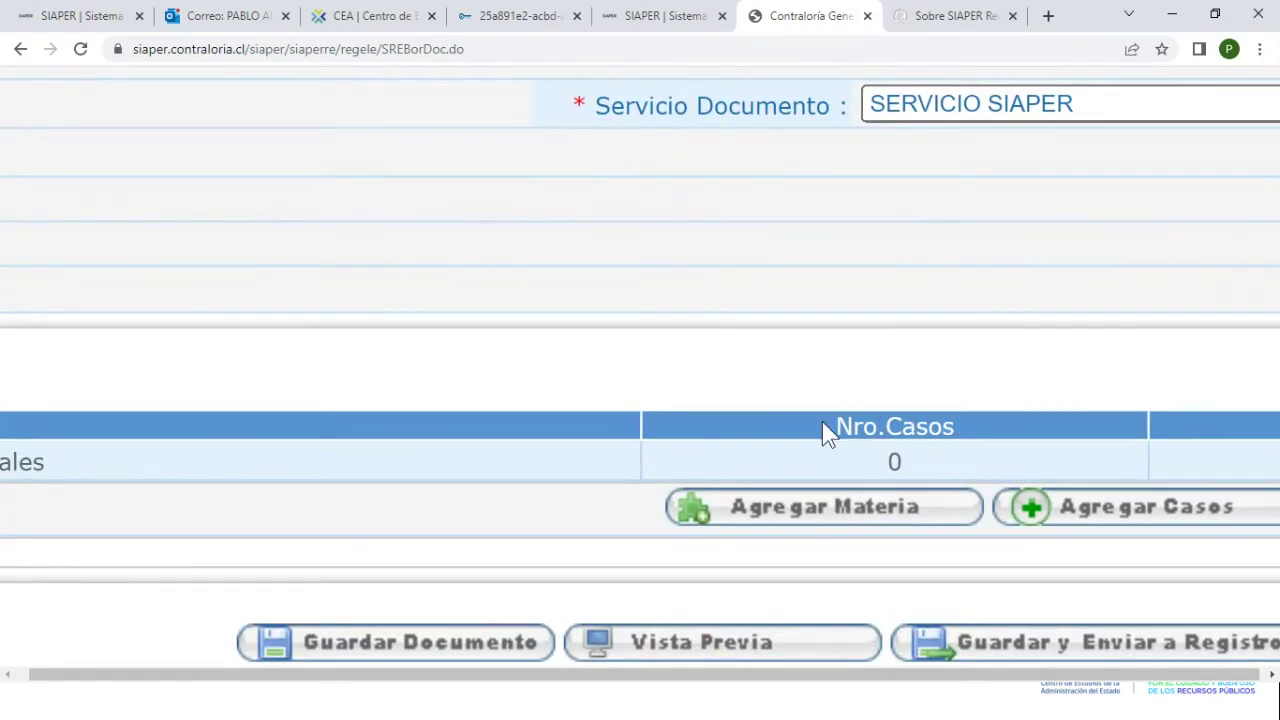
{"action": "double_click", "coordinate": [885, 463]}
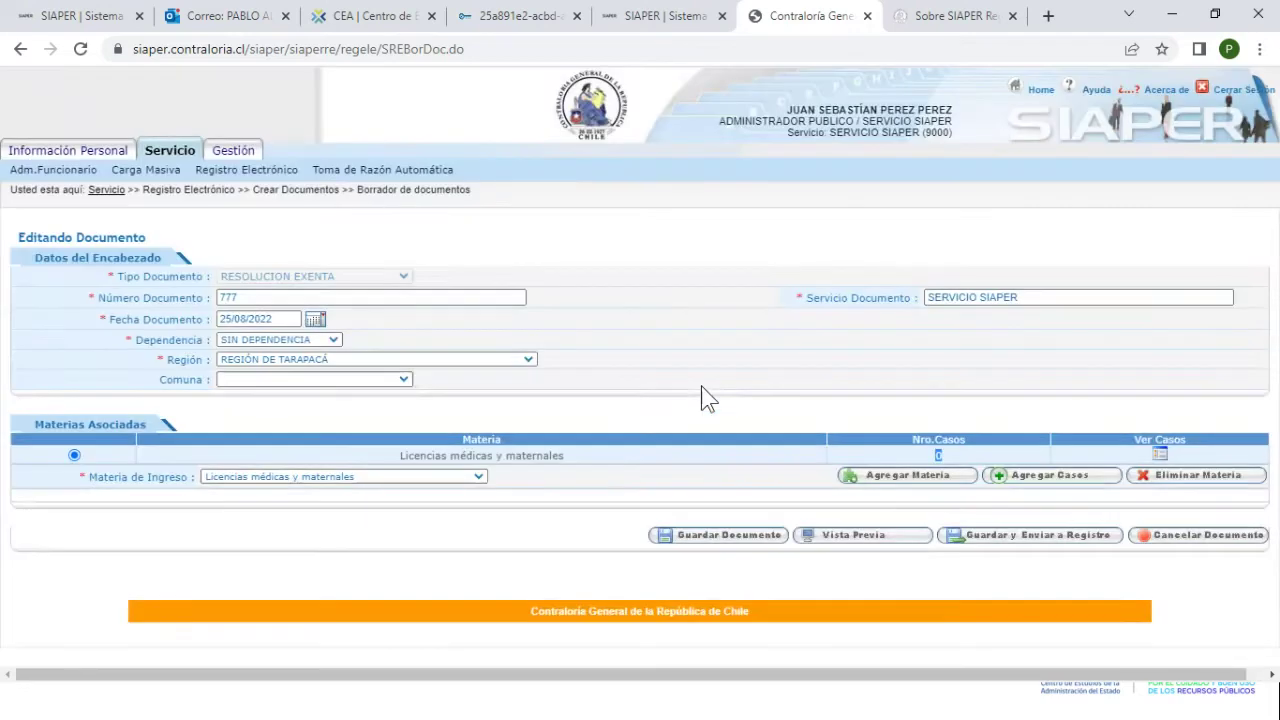
{"action": "left_click", "coordinate": [647, 421]}
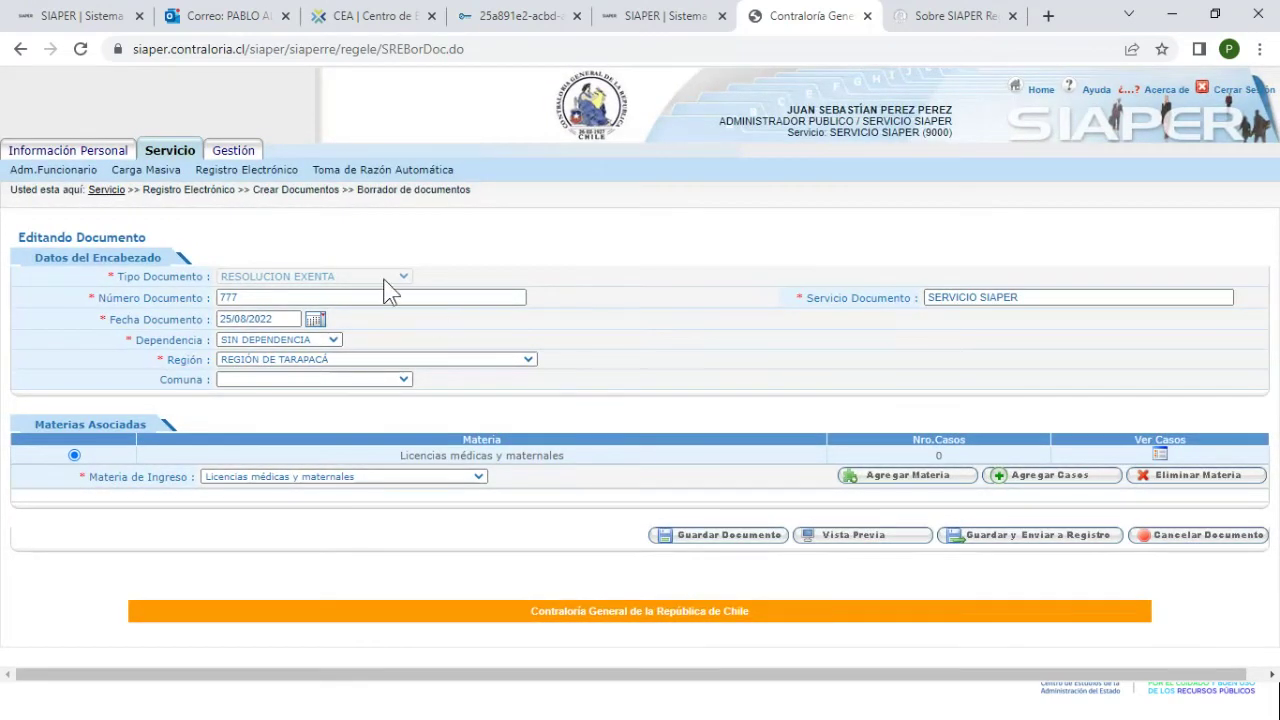
Open Asociar Licencias Médicas from the medical licence administration options of Registro Electrónico
{"action": "mouse_move", "coordinate": [276, 176]}
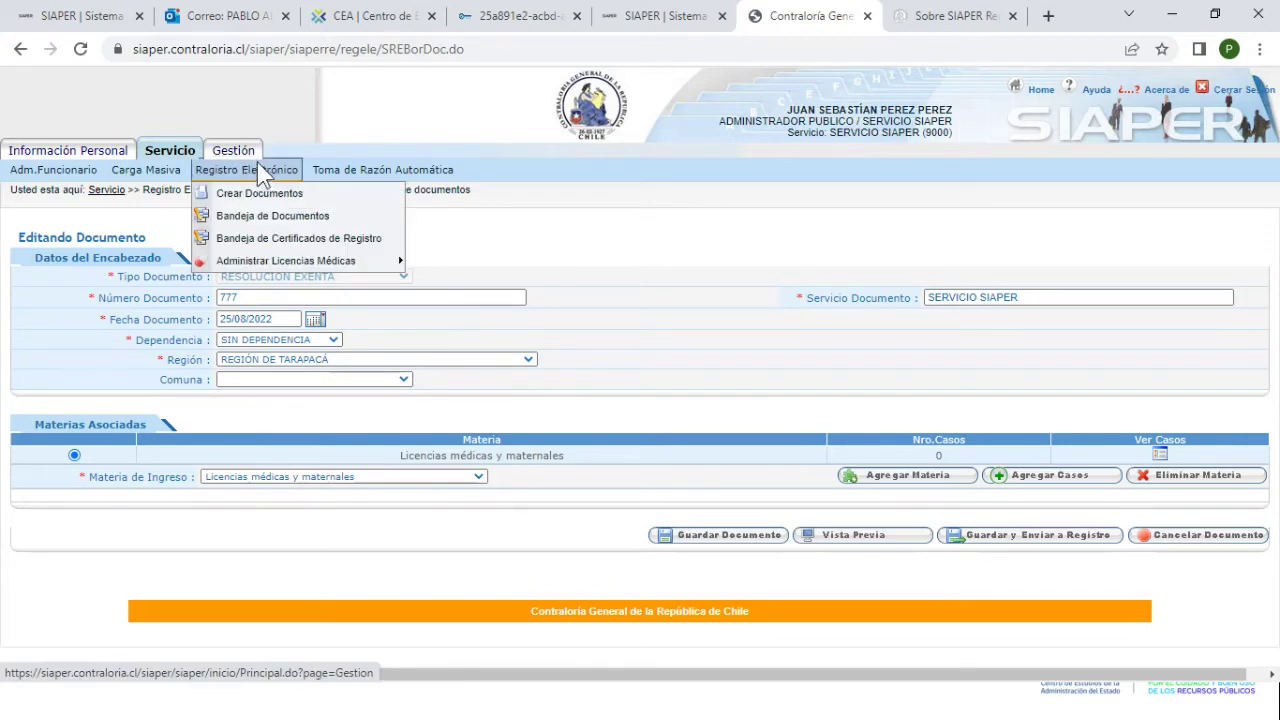
{"action": "scroll", "coordinate": [260, 163], "scroll_direction": "up", "scroll_amount": 5}
{"action": "mouse_move", "coordinate": [292, 257]}
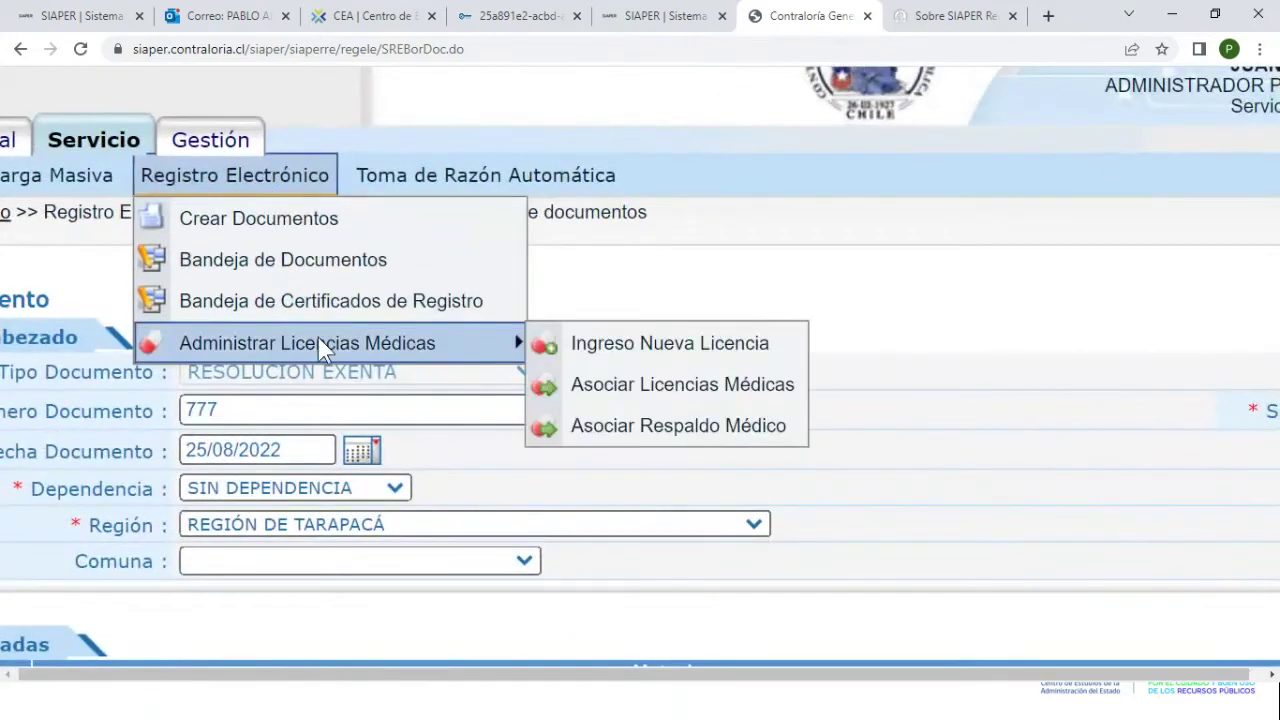
{"action": "left_click", "coordinate": [793, 392]}
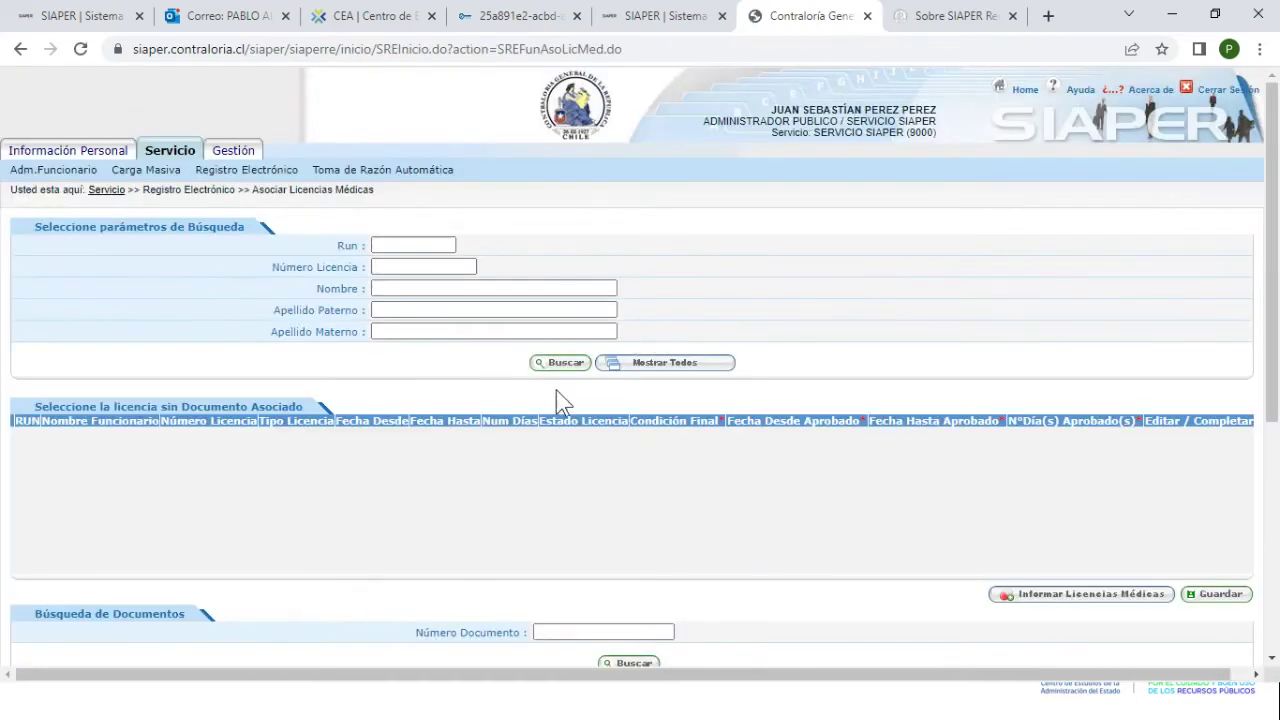
Search for the employee's medical licence by entering the RUN and the licence number
{"action": "left_click", "coordinate": [407, 245]}
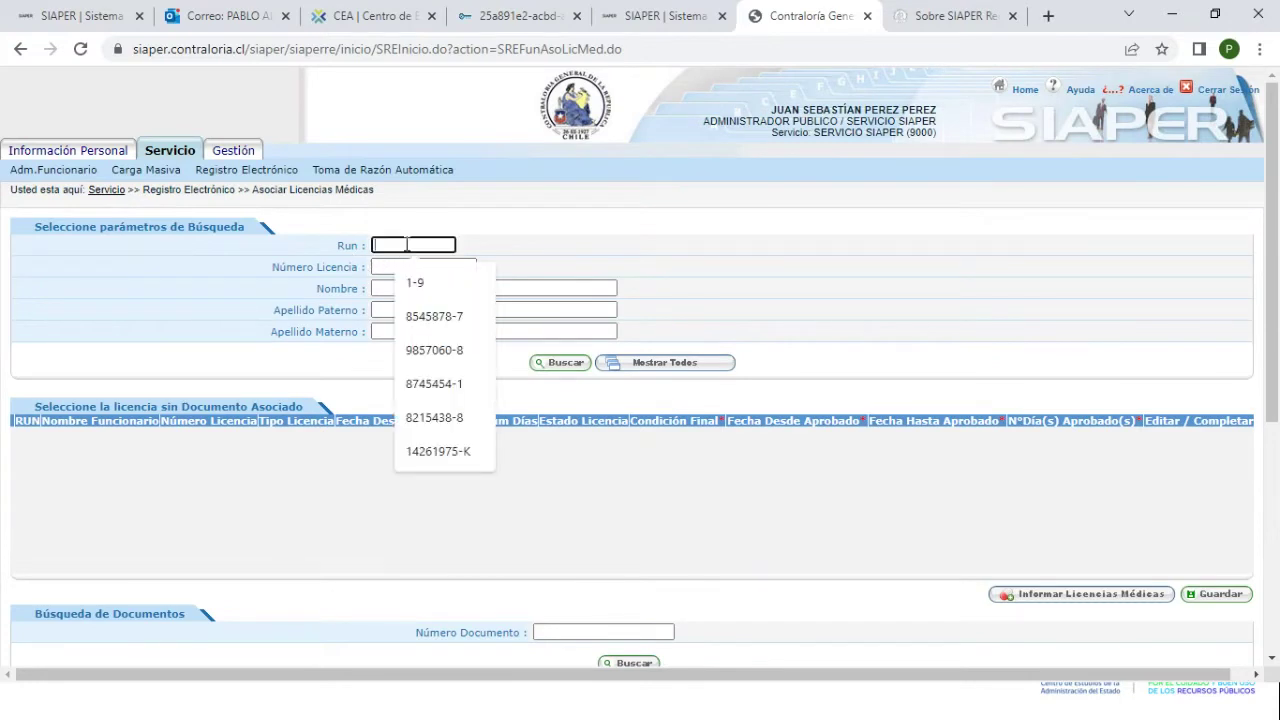
{"action": "left_click", "coordinate": [423, 283]}
{"action": "left_click", "coordinate": [422, 267]}
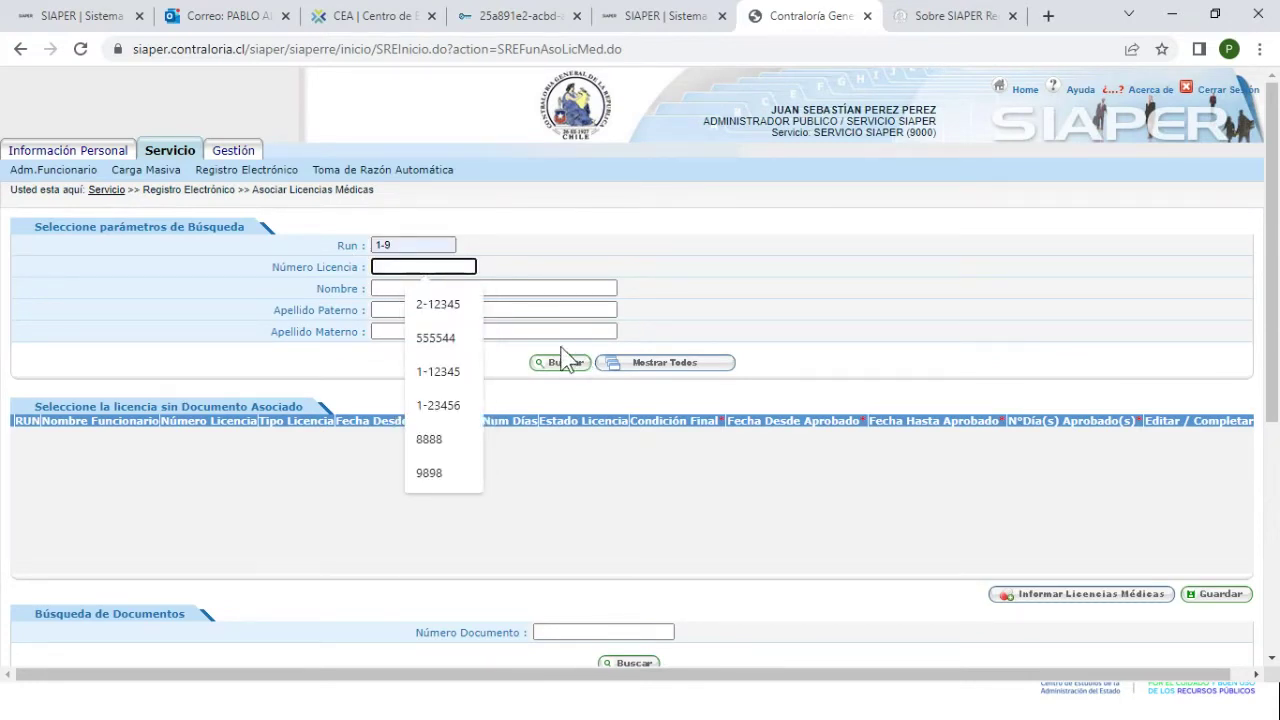
{"action": "scroll", "coordinate": [665, 357], "scroll_direction": "down", "scroll_amount": 2}
{"action": "scroll", "coordinate": [665, 350], "scroll_direction": "up", "scroll_amount": 2}
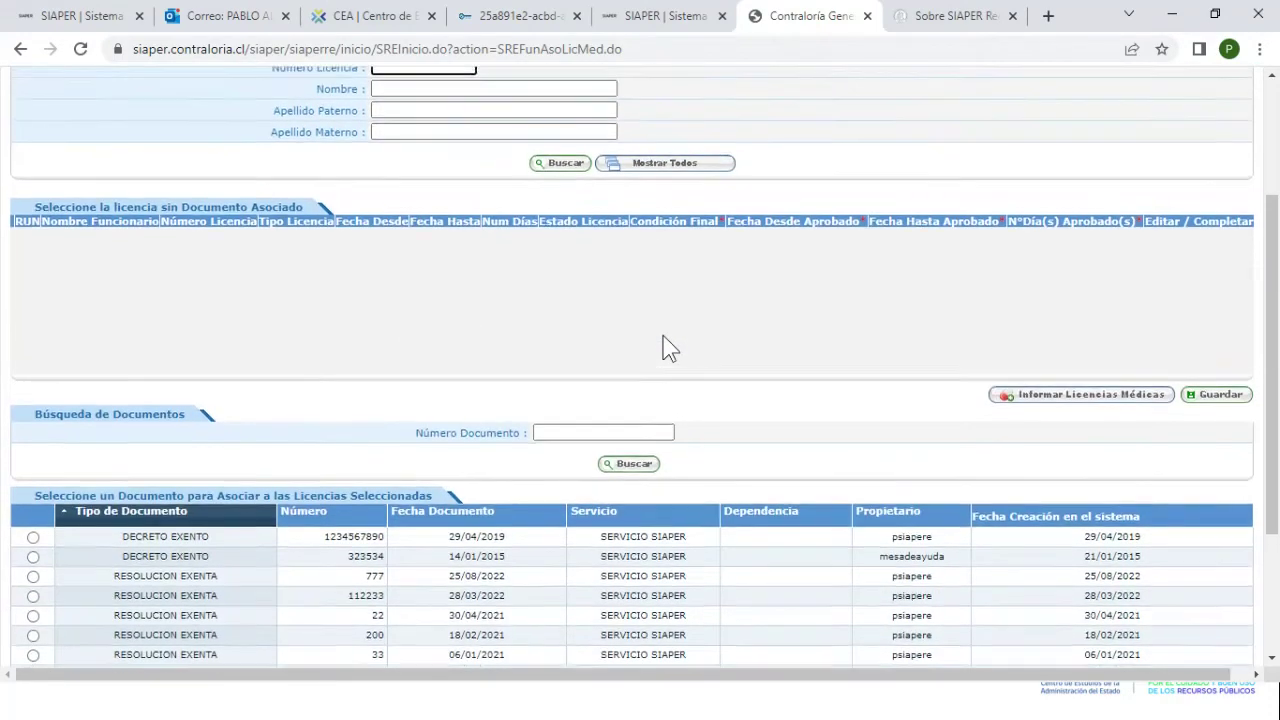
{"action": "type", "text": "777777-7"}
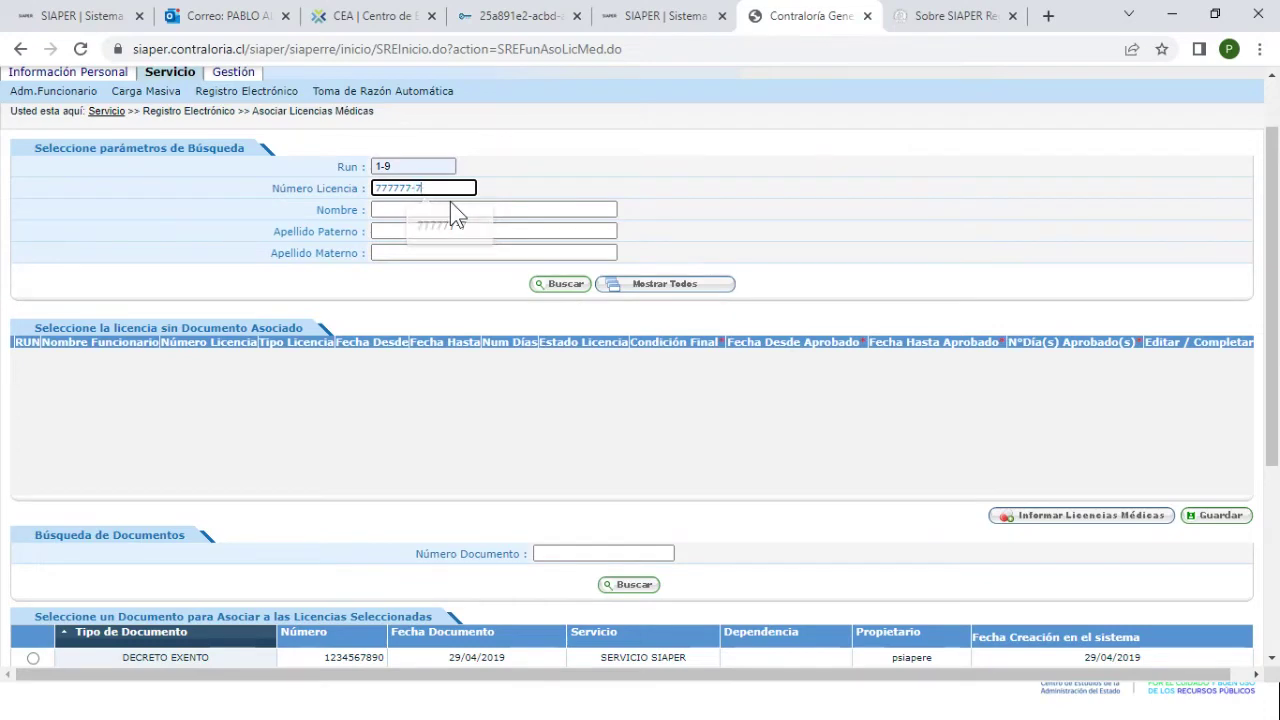
{"action": "left_click", "coordinate": [440, 225]}
{"action": "left_click", "coordinate": [565, 285]}
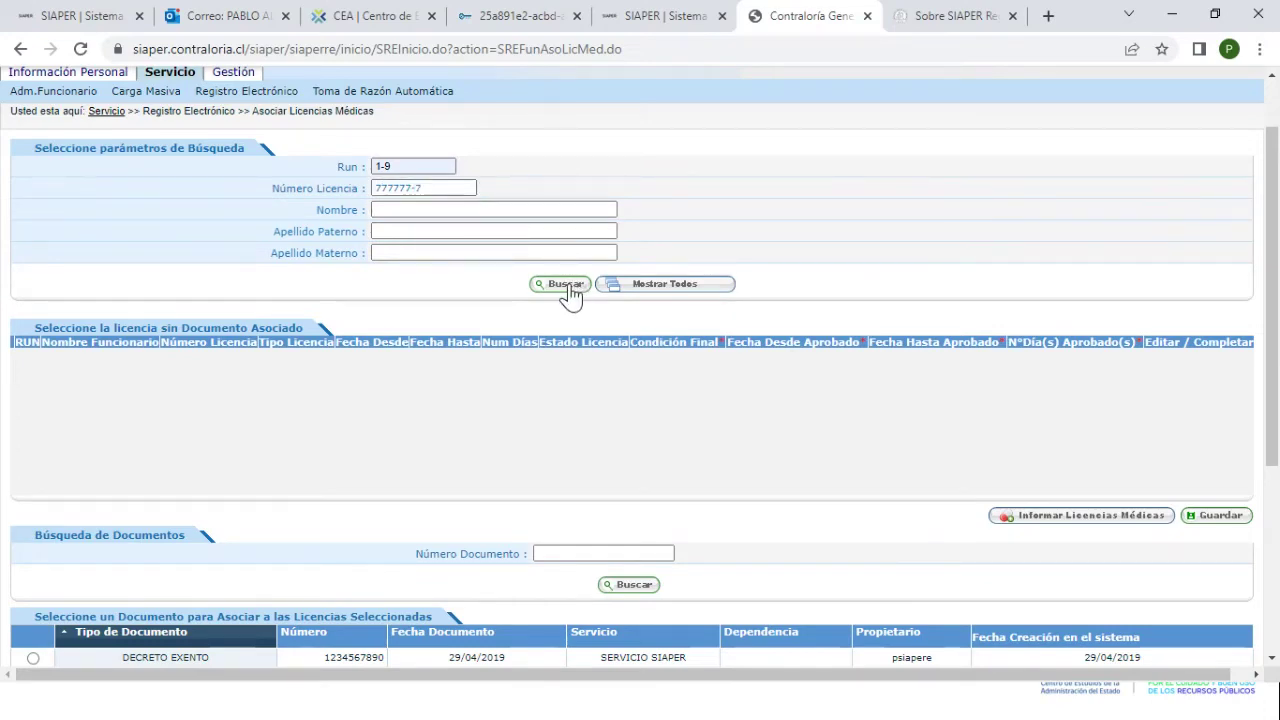
{"action": "scroll", "coordinate": [436, 418], "scroll_direction": "down", "scroll_amount": 2}
{"action": "scroll", "coordinate": [437, 418], "scroll_direction": "down", "scroll_amount": 1}
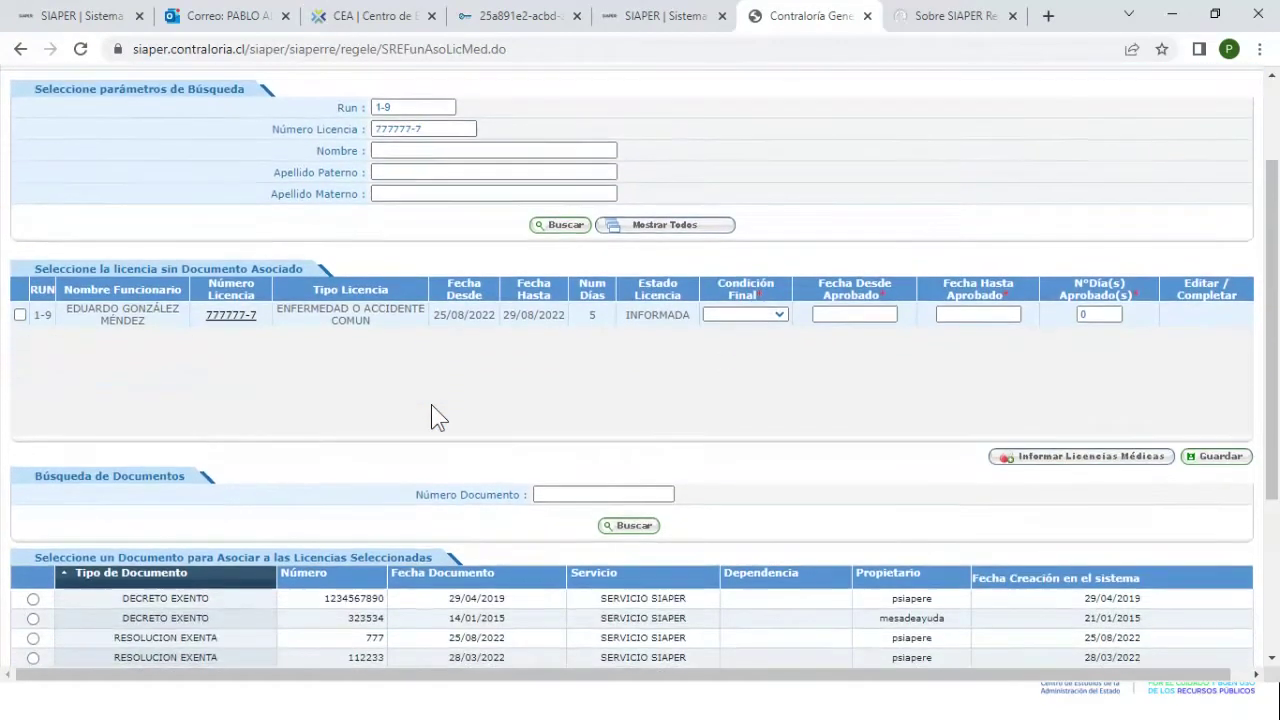
{"action": "scroll", "coordinate": [431, 404], "scroll_direction": "up", "scroll_amount": 1}
Clear the licence number and search for all of the employee's licences by RUN only
{"action": "left_click", "coordinate": [457, 225]}
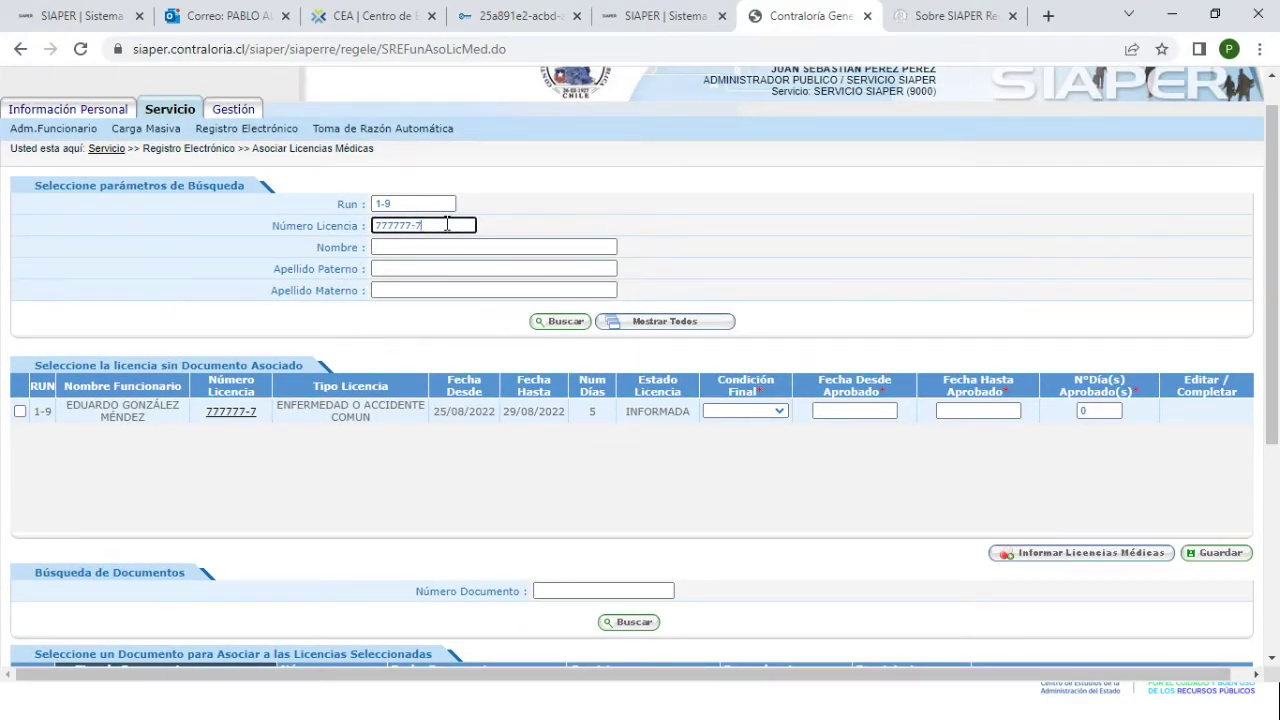
{"action": "left_click_drag", "start_coordinate": [447, 224], "coordinate": [299, 199]}
{"action": "key", "text": "BackSpace"}
{"action": "left_click", "coordinate": [562, 321]}
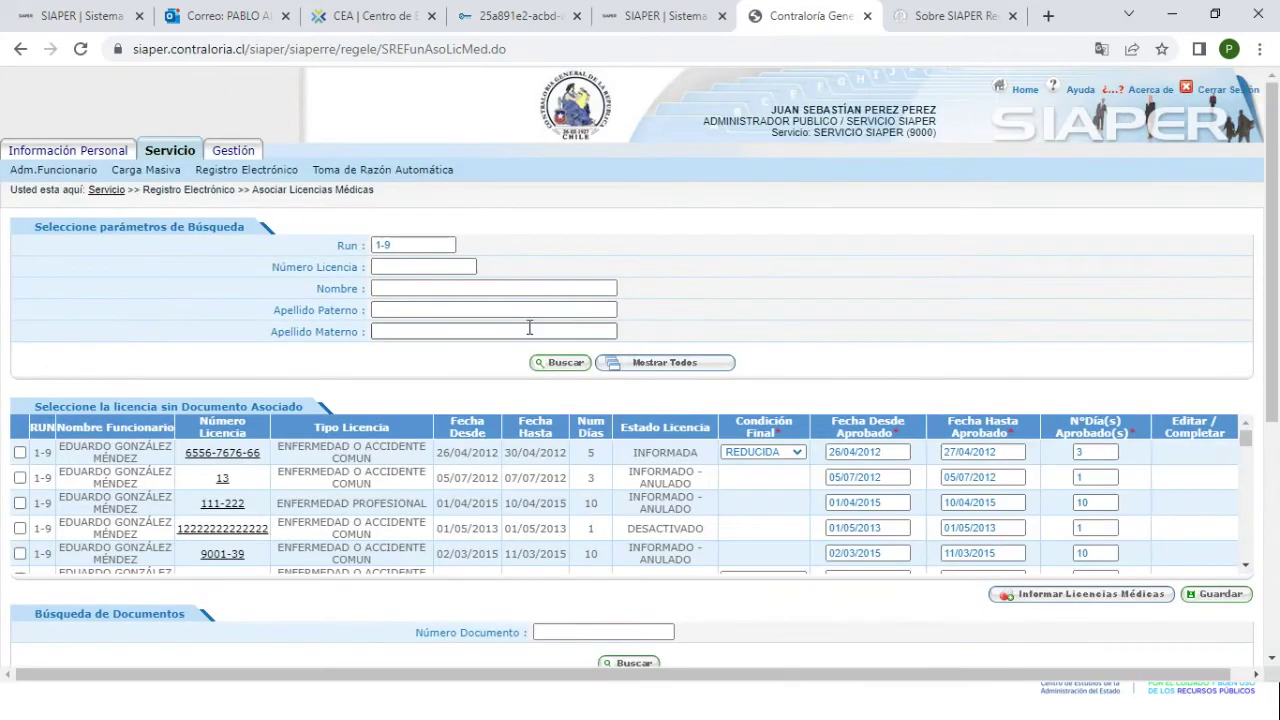
Look through the employee's licences up to the latest one and the documents available for association
{"action": "scroll", "coordinate": [600, 420], "scroll_direction": "down", "scroll_amount": 1}
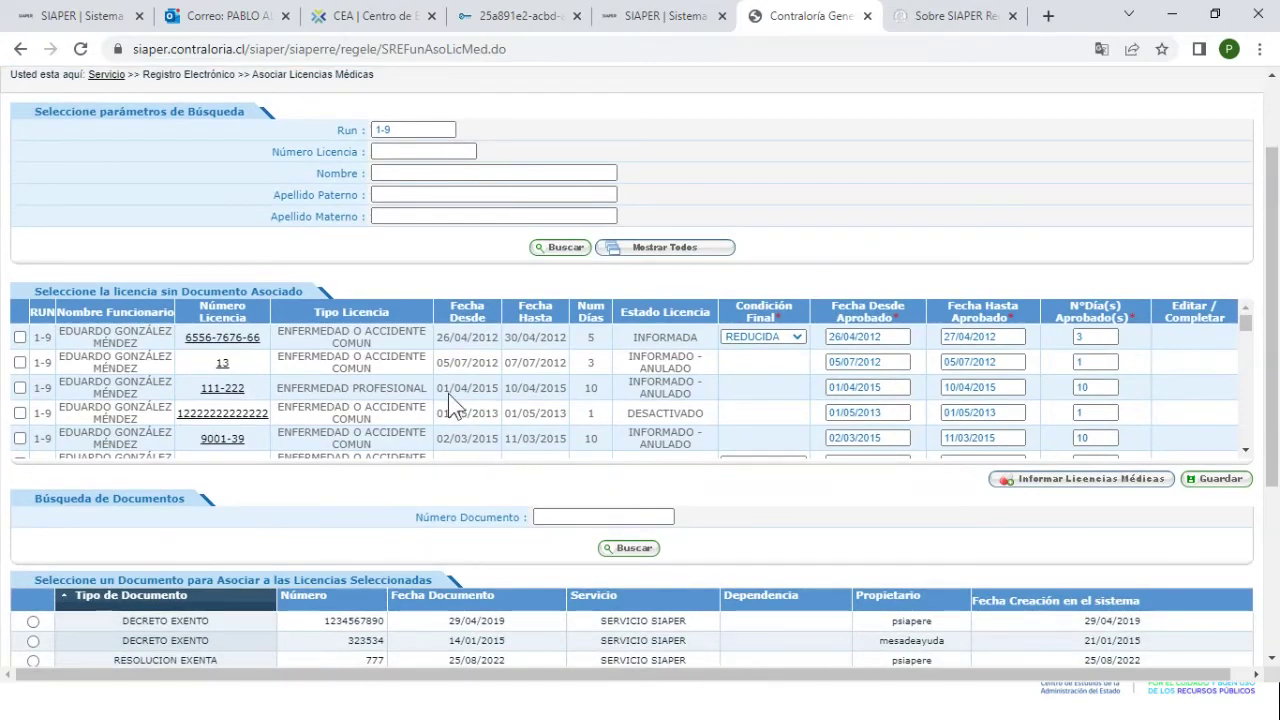
{"action": "scroll", "coordinate": [448, 393], "scroll_direction": "down", "scroll_amount": 5}
{"action": "scroll", "coordinate": [448, 393], "scroll_direction": "down", "scroll_amount": 10}
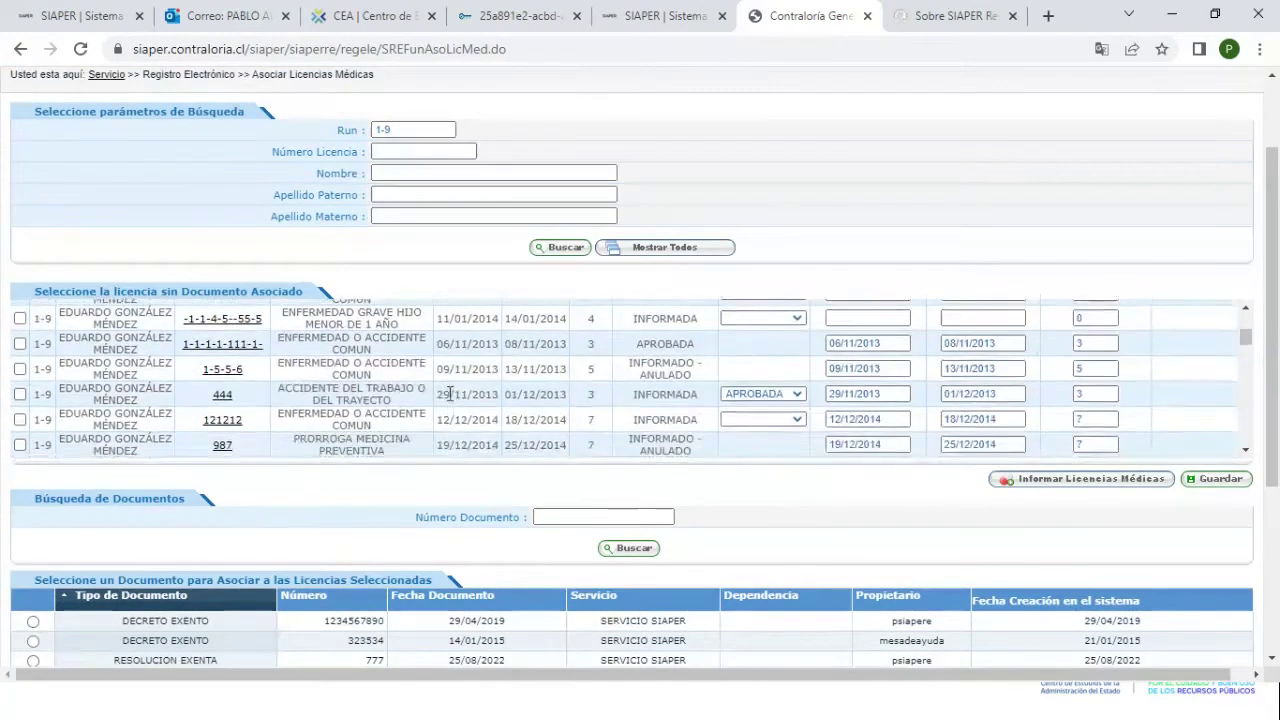
{"action": "scroll", "coordinate": [449, 393], "scroll_direction": "down", "scroll_amount": 10}
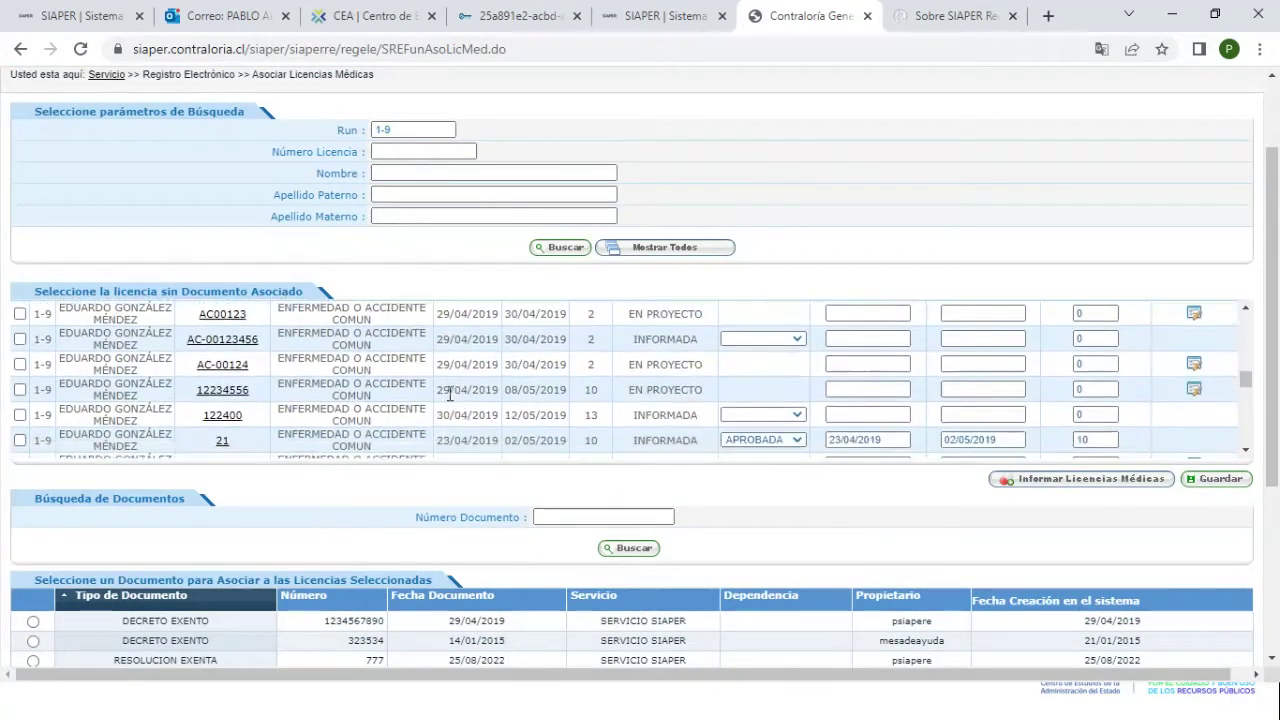
{"action": "scroll", "coordinate": [448, 393], "scroll_direction": "down", "scroll_amount": 10}
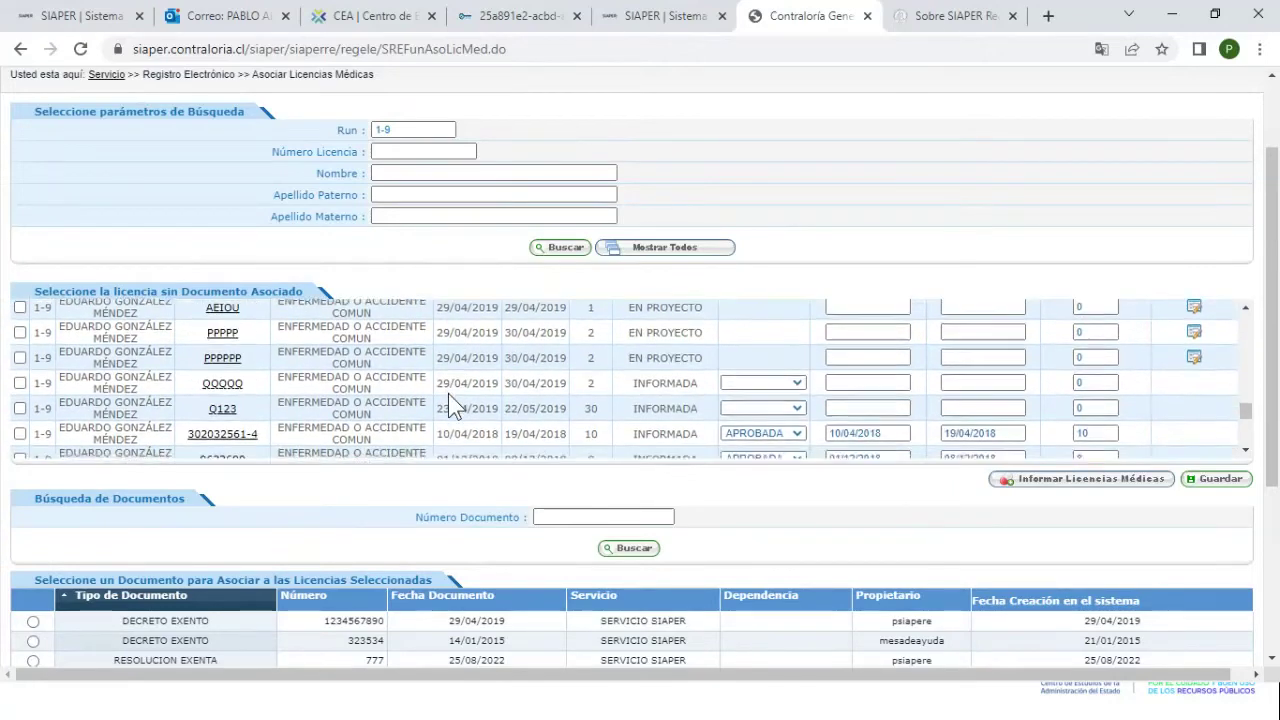
{"action": "scroll", "coordinate": [449, 393], "scroll_direction": "down", "scroll_amount": 2}
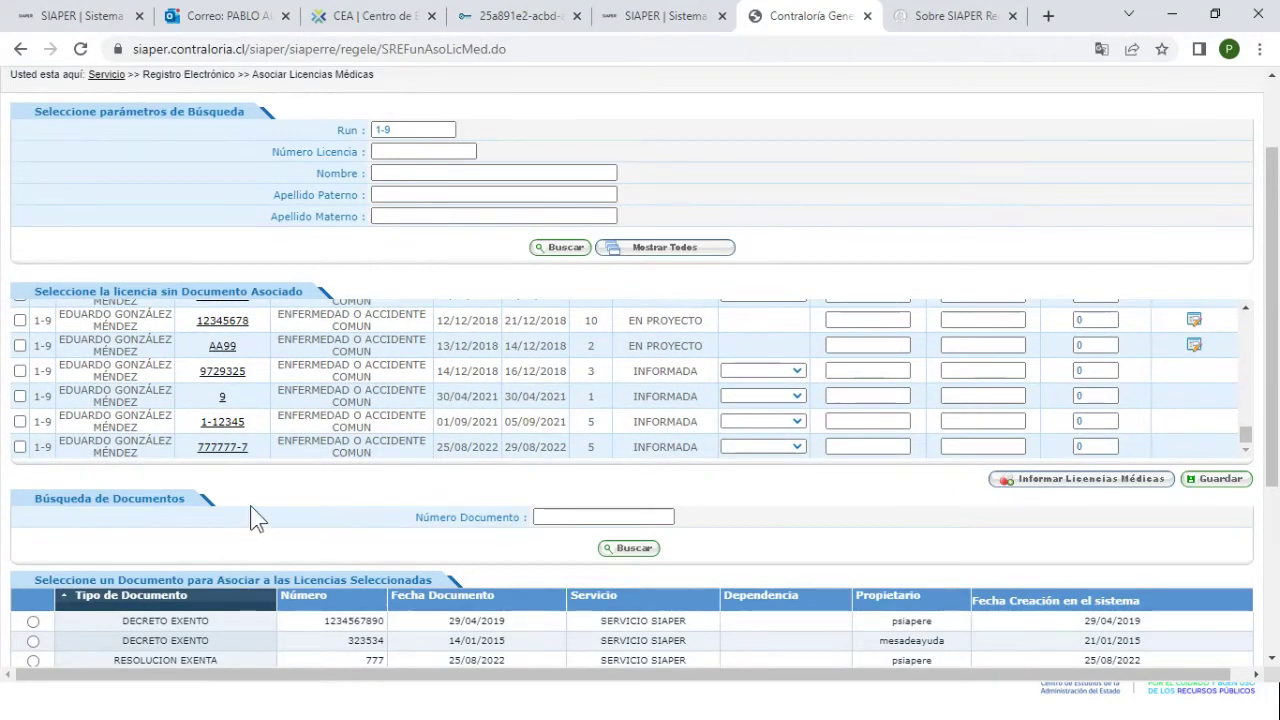
{"action": "scroll", "coordinate": [252, 512], "scroll_direction": "down", "scroll_amount": 3}
{"action": "scroll", "coordinate": [252, 506], "scroll_direction": "down", "scroll_amount": 1}
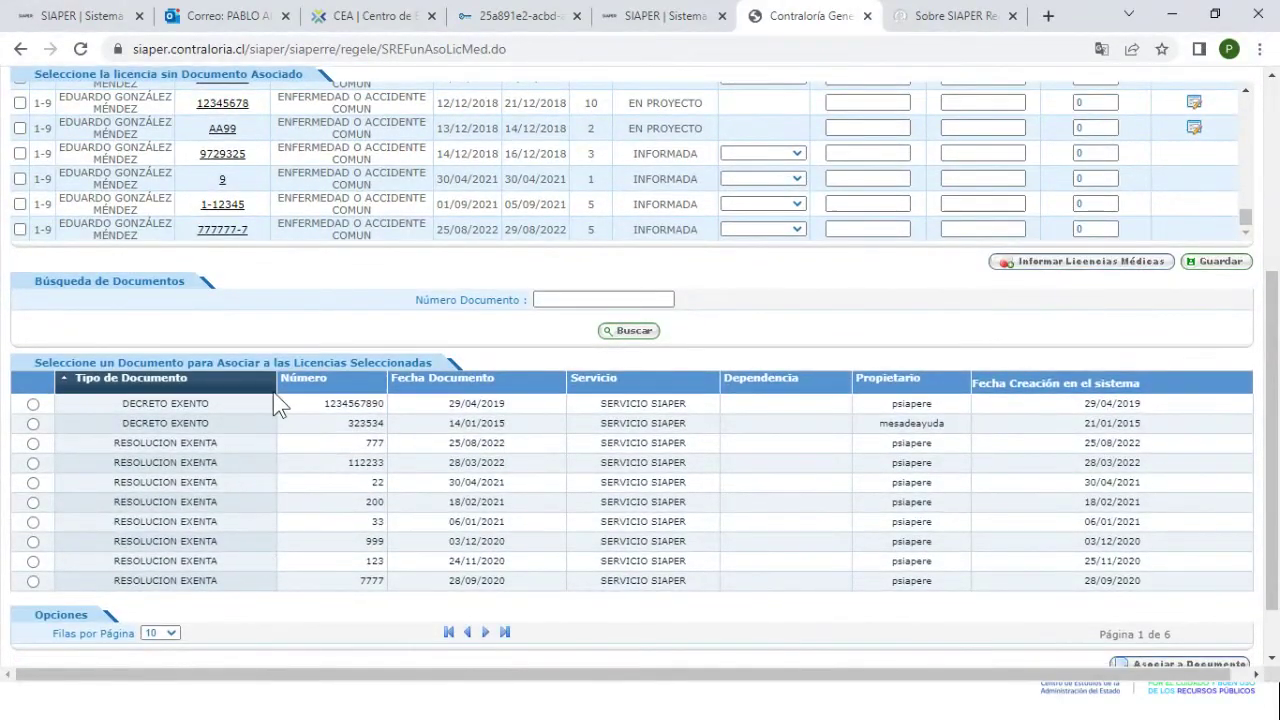
Select the employee's licence dated 25/08/2022 to 29/08/2022 and review the Condición Final and approved-date columns of the licence list
{"action": "scroll", "coordinate": [280, 400], "scroll_direction": "up", "scroll_amount": 1}
{"action": "scroll", "coordinate": [243, 337], "scroll_direction": "up", "scroll_amount": 3}
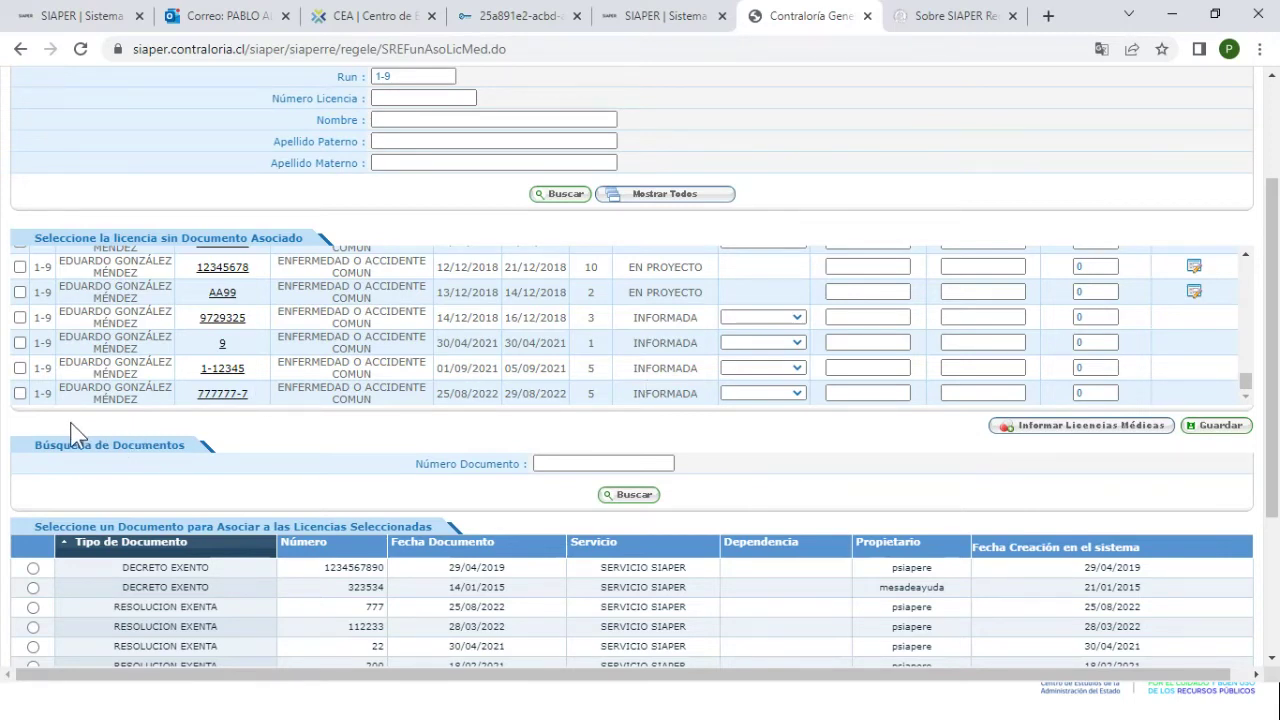
{"action": "left_click", "coordinate": [20, 393]}
{"action": "scroll", "coordinate": [780, 432], "scroll_direction": "up", "scroll_amount": 1}
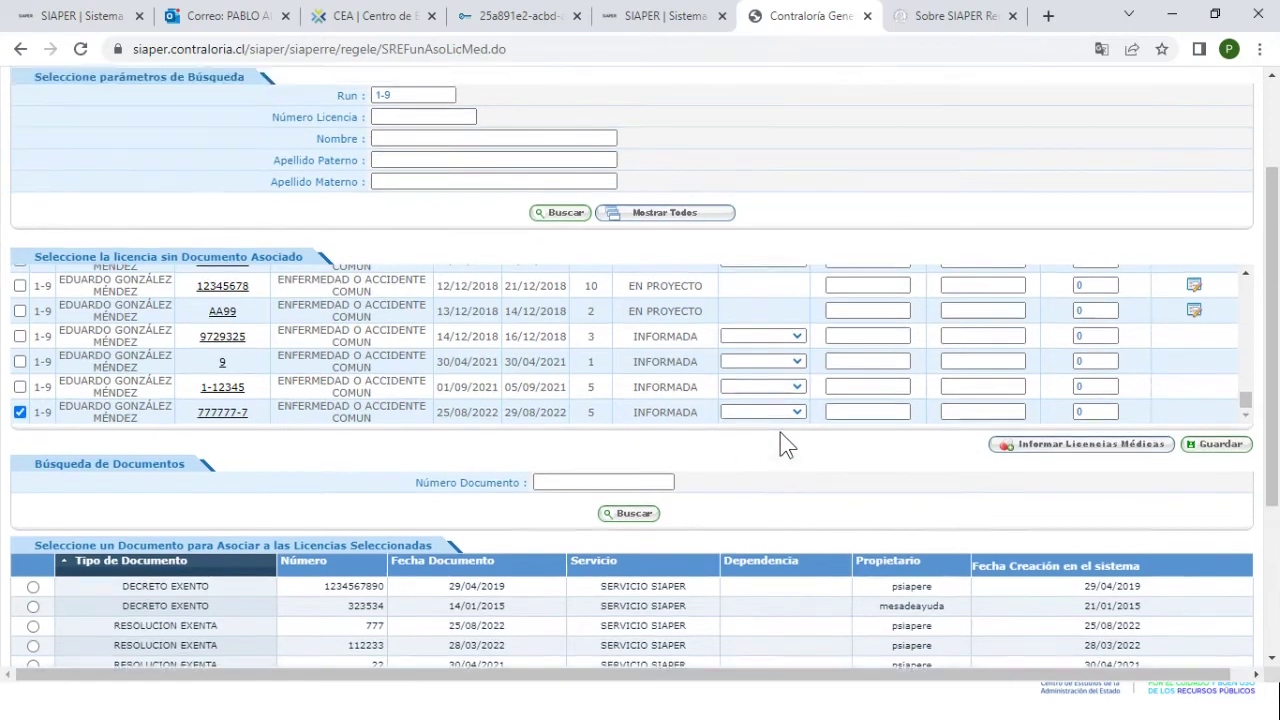
{"action": "scroll", "coordinate": [790, 425], "scroll_direction": "up", "scroll_amount": 3}
{"action": "scroll", "coordinate": [800, 415], "scroll_direction": "up", "scroll_amount": 8}
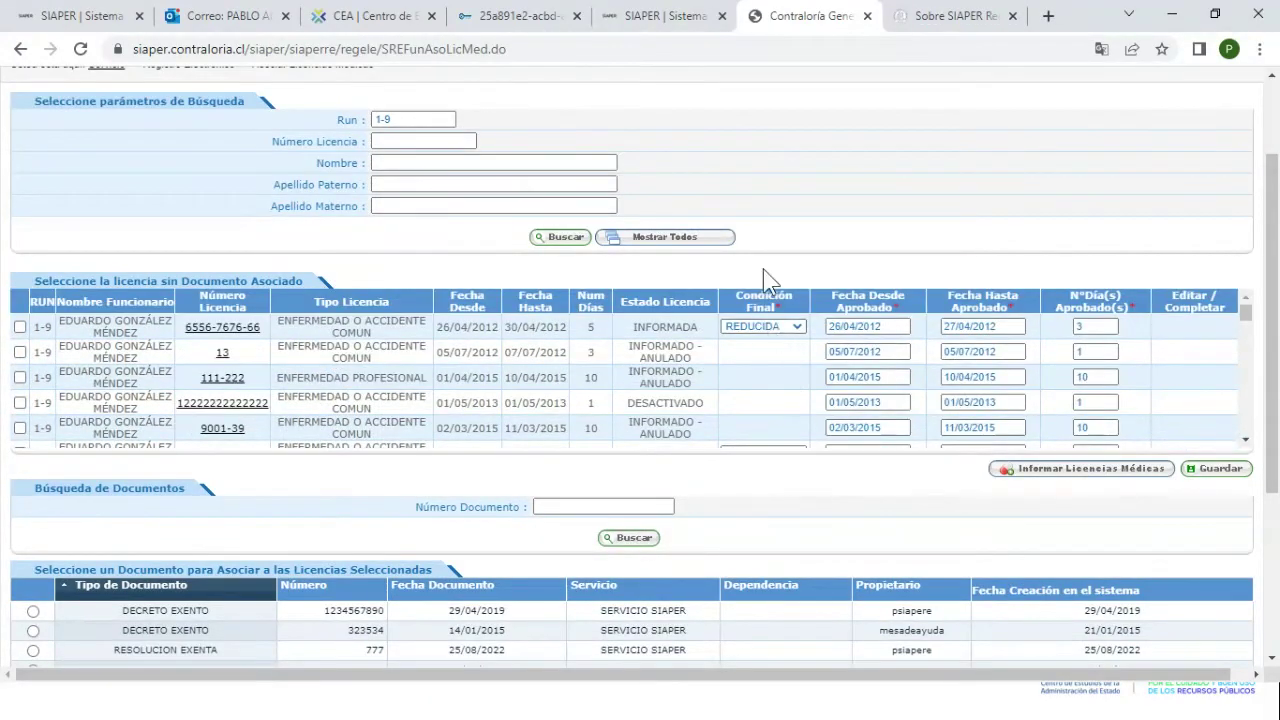
{"action": "scroll", "coordinate": [777, 298], "scroll_direction": "up", "scroll_amount": 4}
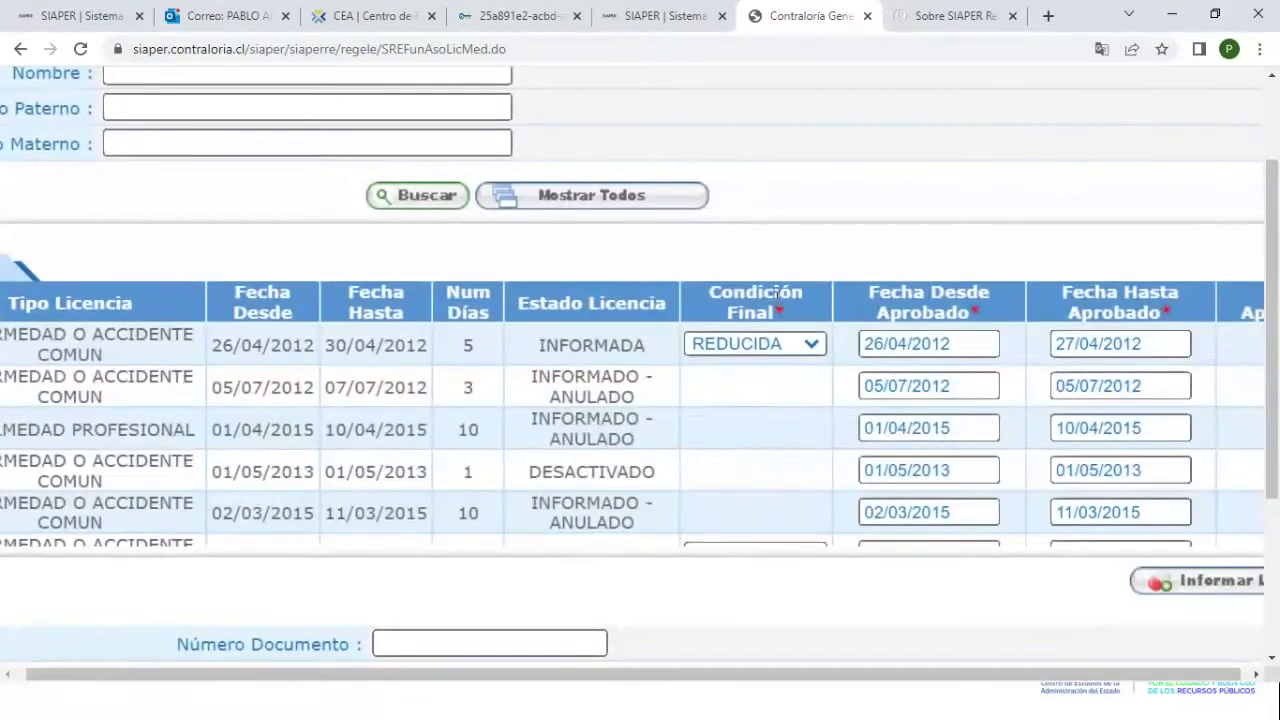
{"action": "scroll", "coordinate": [727, 431], "scroll_direction": "down", "scroll_amount": 1}
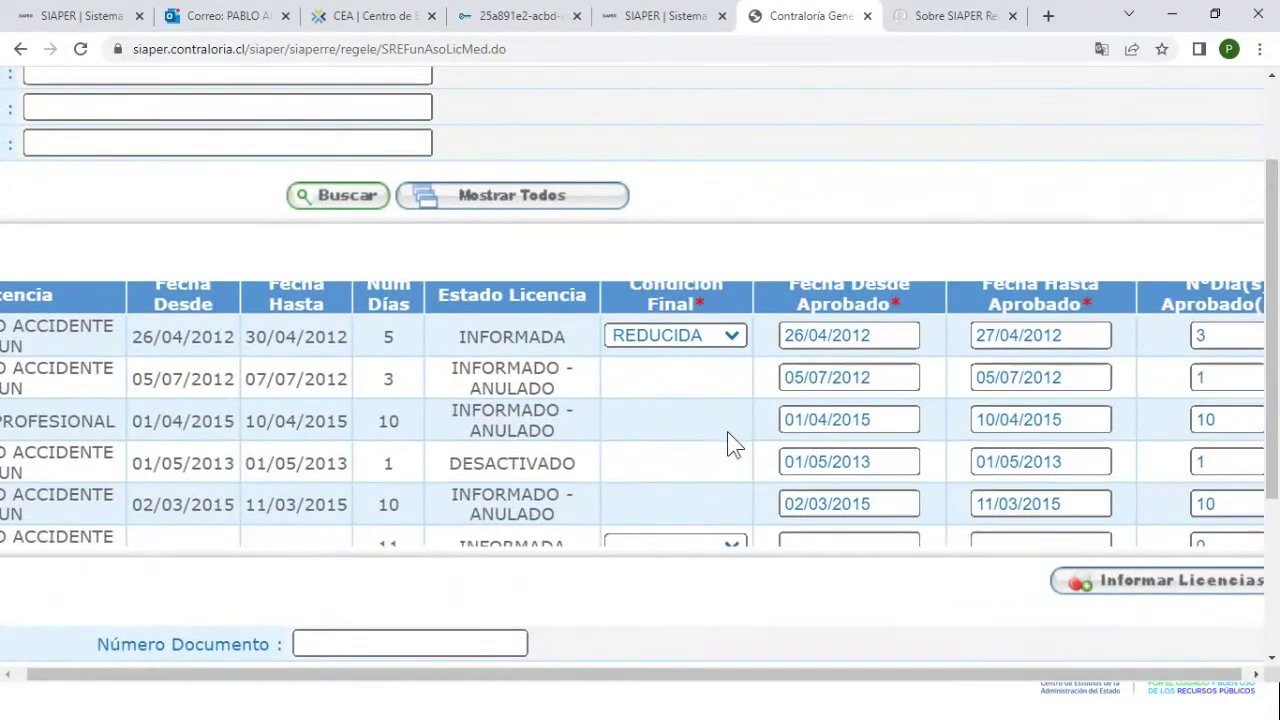
Set the Condición Final of the licence dated 25/08/2022 to 29/08/2022 to APROBADA
{"action": "scroll", "coordinate": [727, 441], "scroll_direction": "up", "scroll_amount": 1}
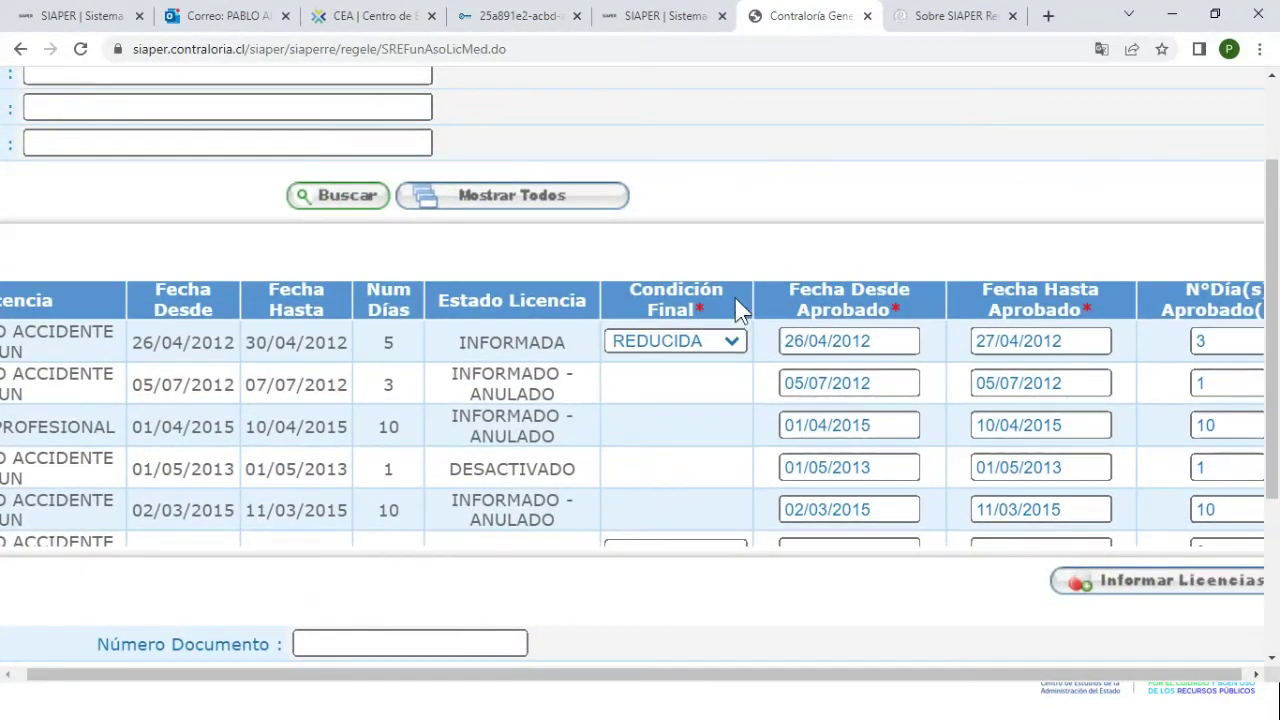
{"action": "left_click", "coordinate": [735, 298]}
{"action": "scroll", "coordinate": [735, 298], "scroll_direction": "down", "scroll_amount": 10}
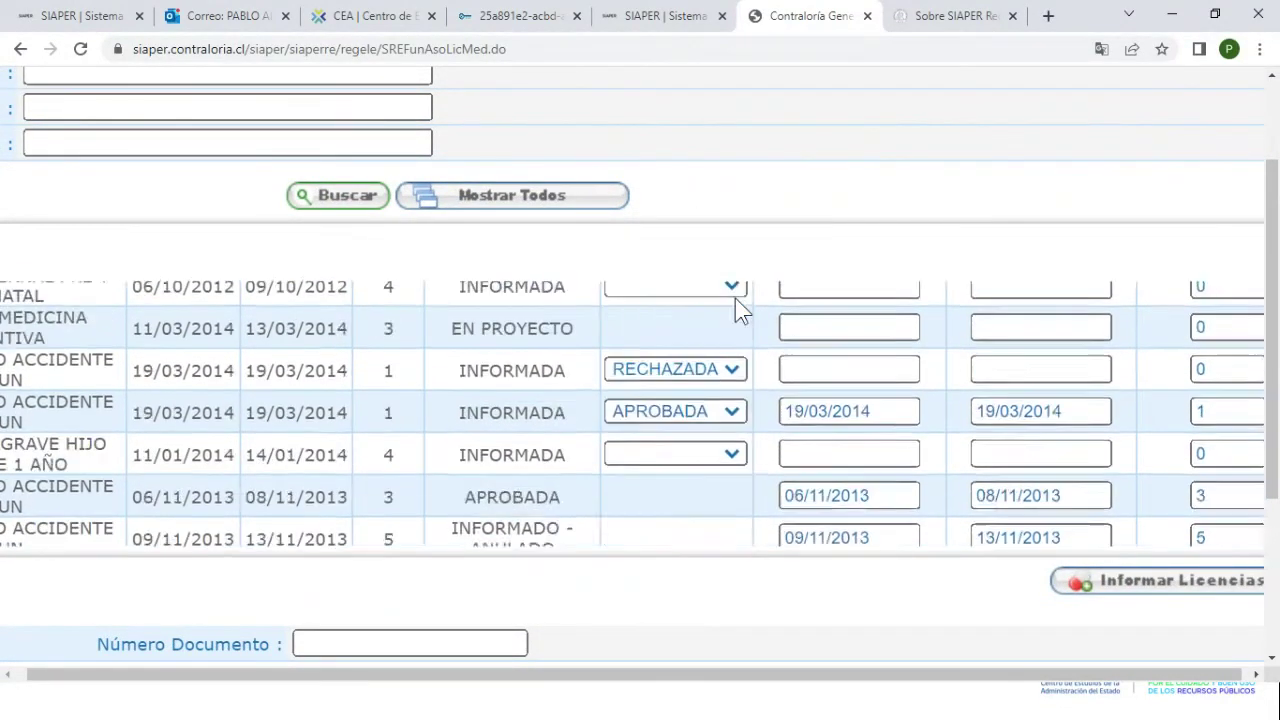
{"action": "scroll", "coordinate": [735, 298], "scroll_direction": "down", "scroll_amount": 5}
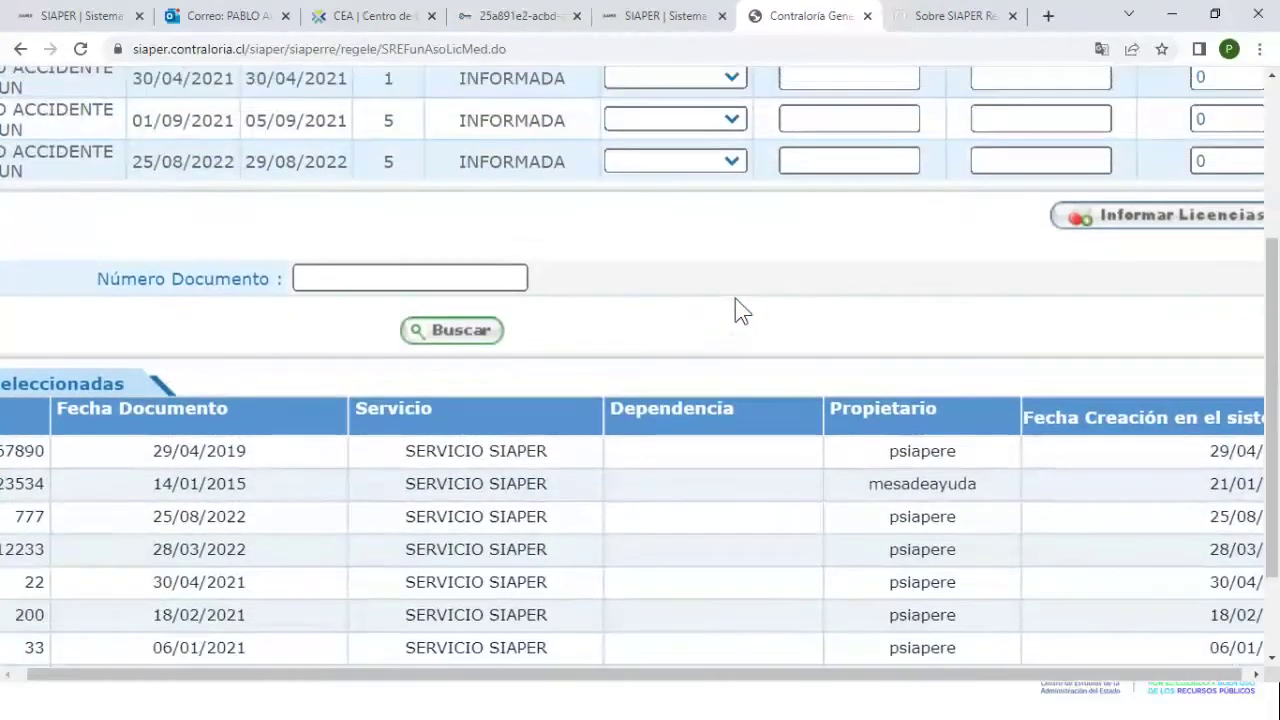
{"action": "scroll", "coordinate": [735, 298], "scroll_direction": "up", "scroll_amount": 2}
{"action": "scroll", "coordinate": [735, 298], "scroll_direction": "down", "scroll_amount": 1}
{"action": "scroll", "coordinate": [670, 320], "scroll_direction": "left", "scroll_amount": 6}
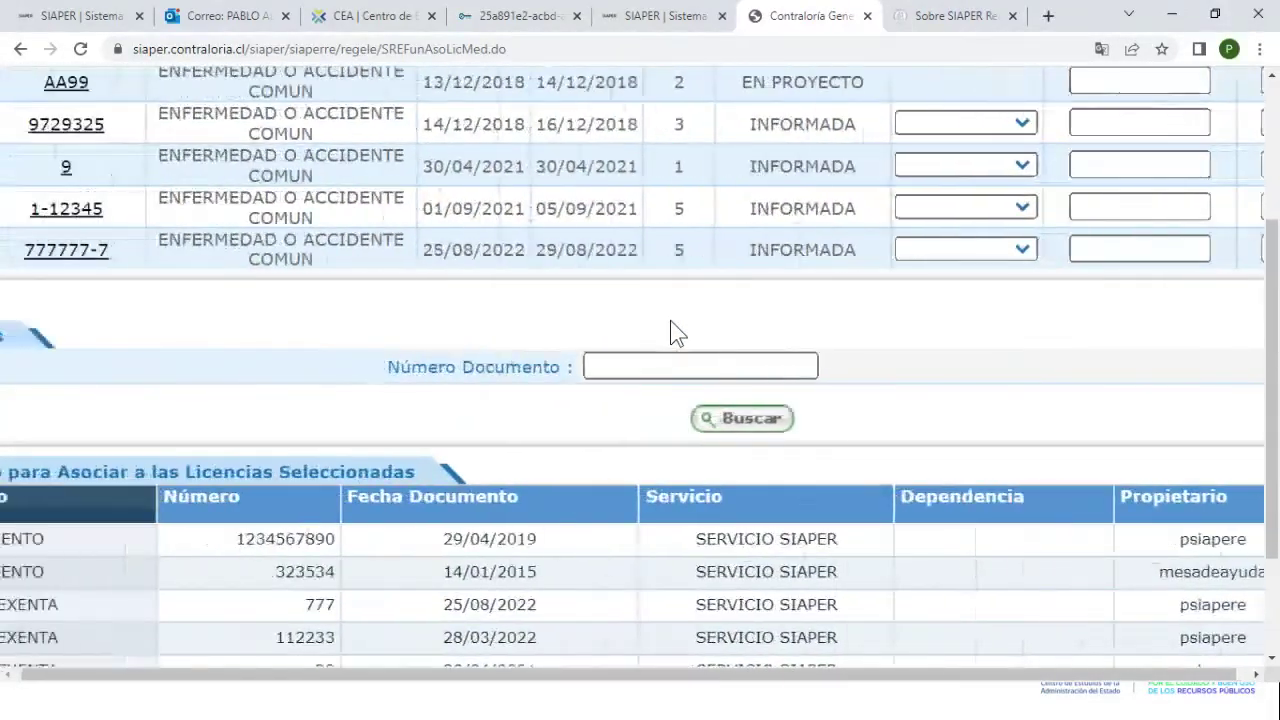
{"action": "scroll", "coordinate": [670, 334], "scroll_direction": "right", "scroll_amount": 5}
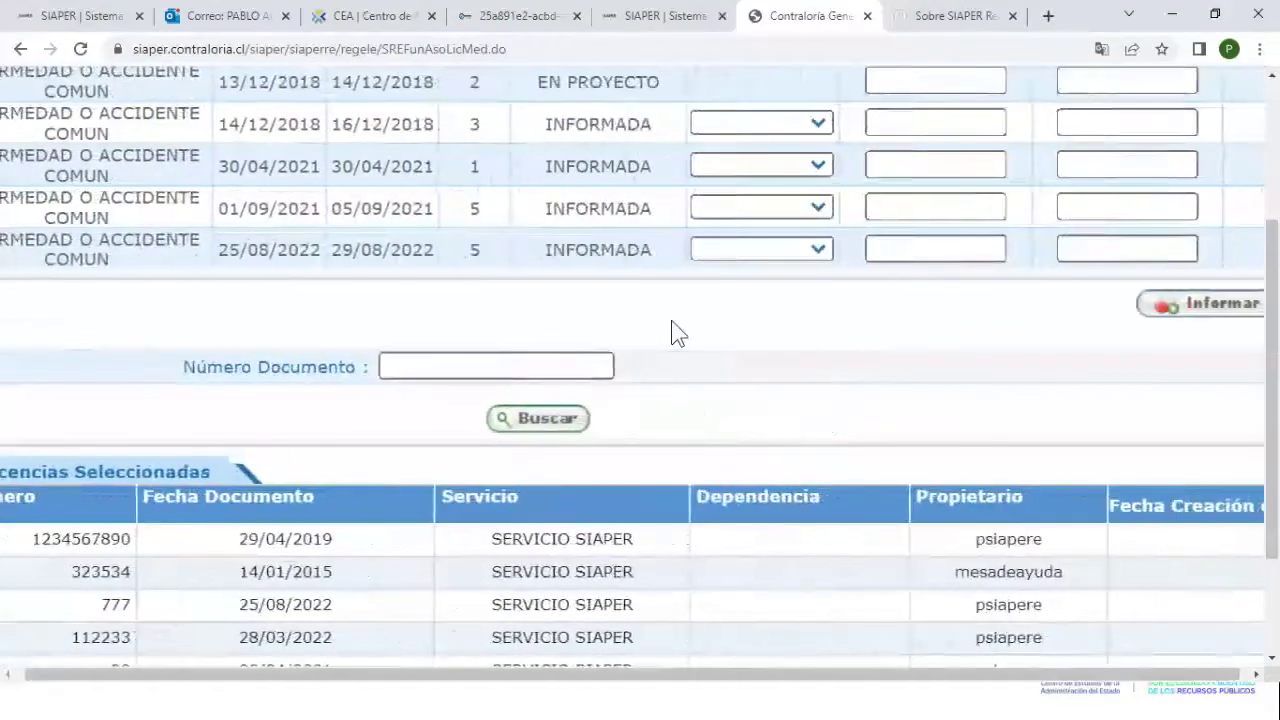
{"action": "left_click", "coordinate": [821, 251]}
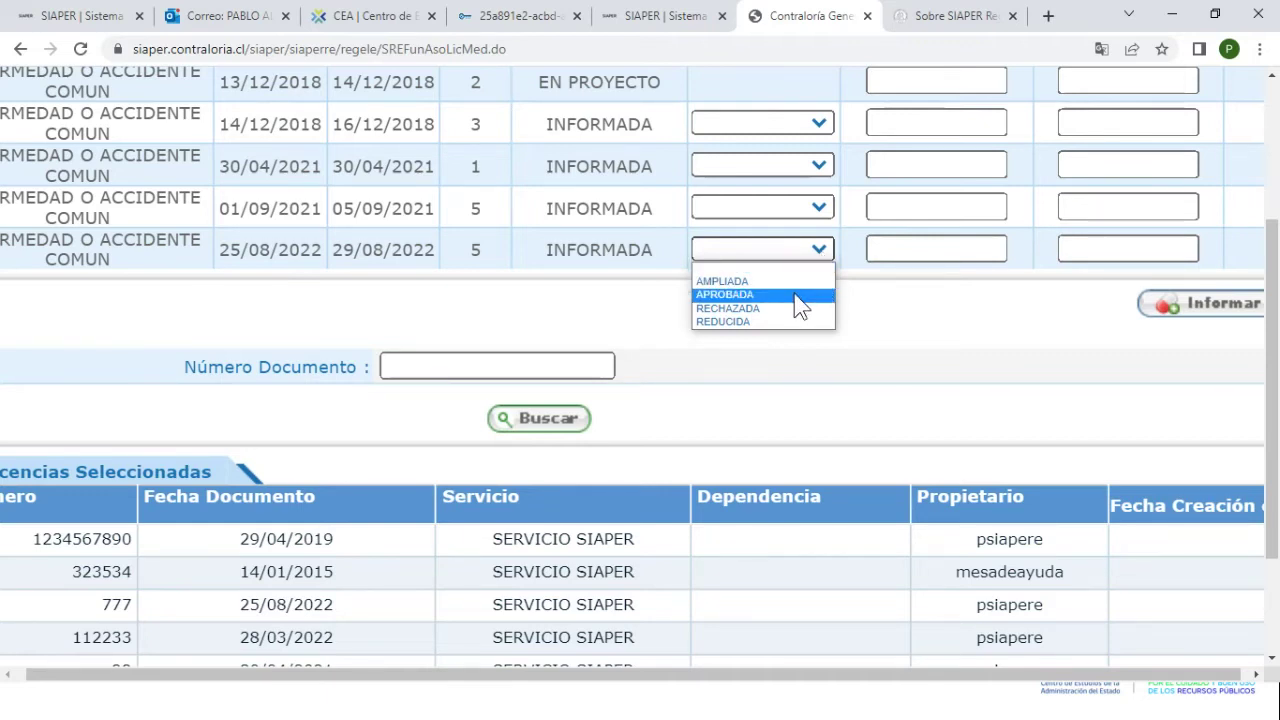
{"action": "left_click", "coordinate": [794, 294]}
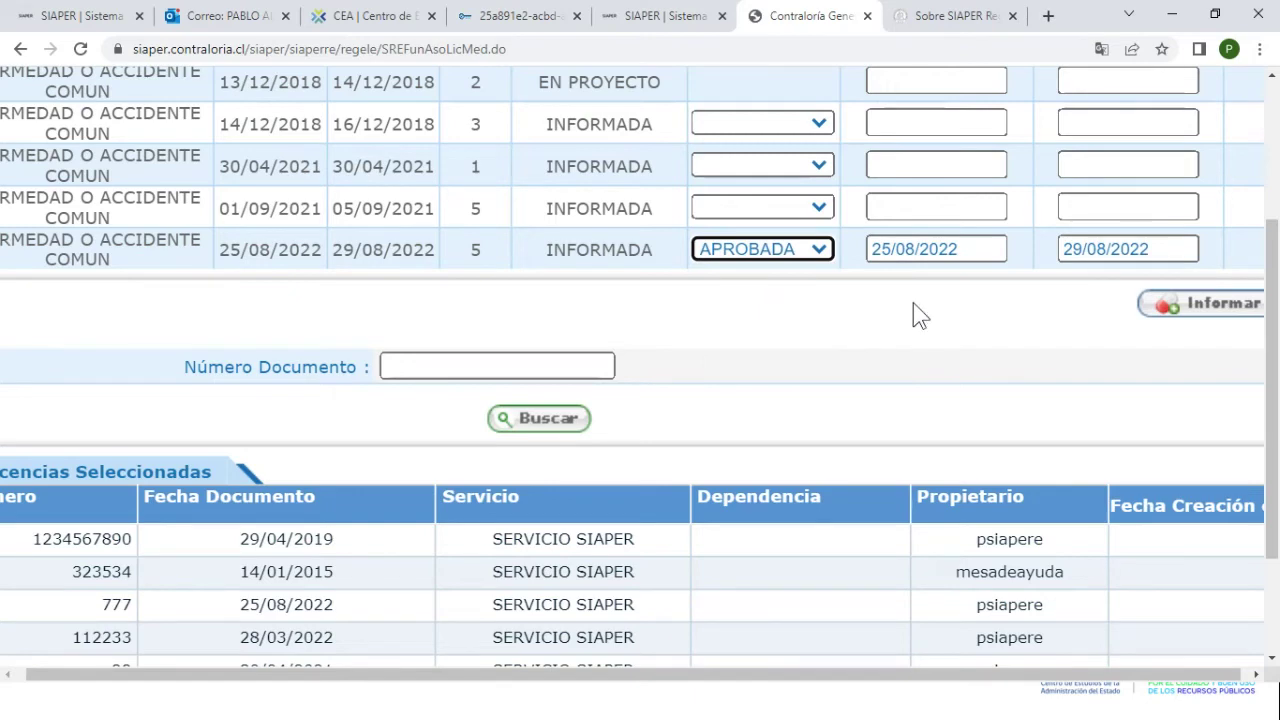
Review the licence's approved dates and approved days, and the documents available for association
{"action": "scroll", "coordinate": [913, 303], "scroll_direction": "right", "scroll_amount": 4}
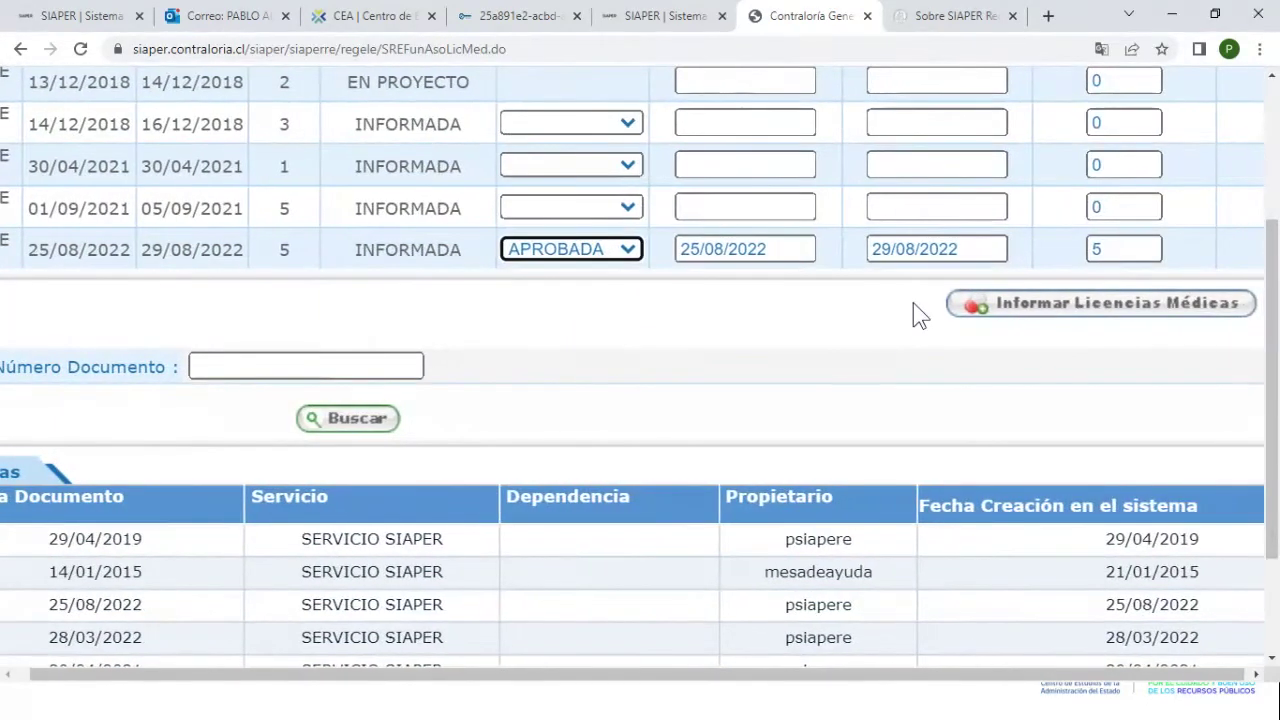
{"action": "scroll", "coordinate": [913, 303], "scroll_direction": "right", "scroll_amount": 1}
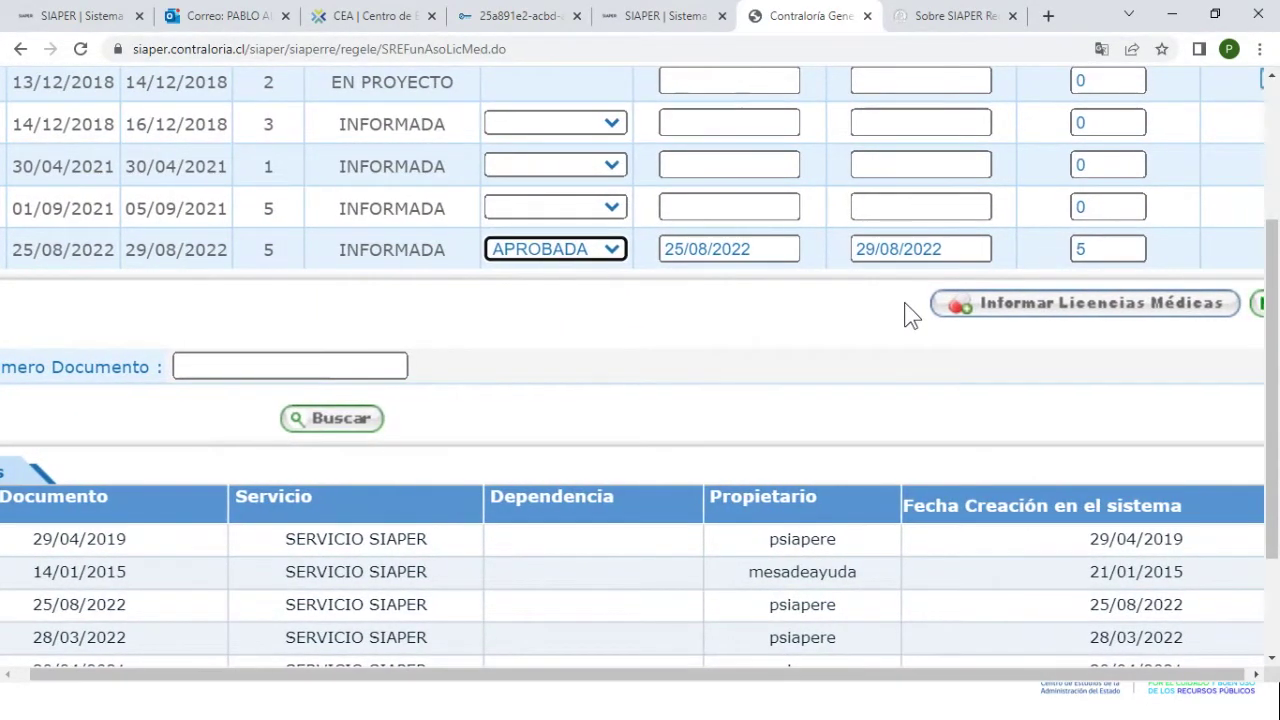
{"action": "scroll", "coordinate": [910, 314], "scroll_direction": "right", "scroll_amount": 2}
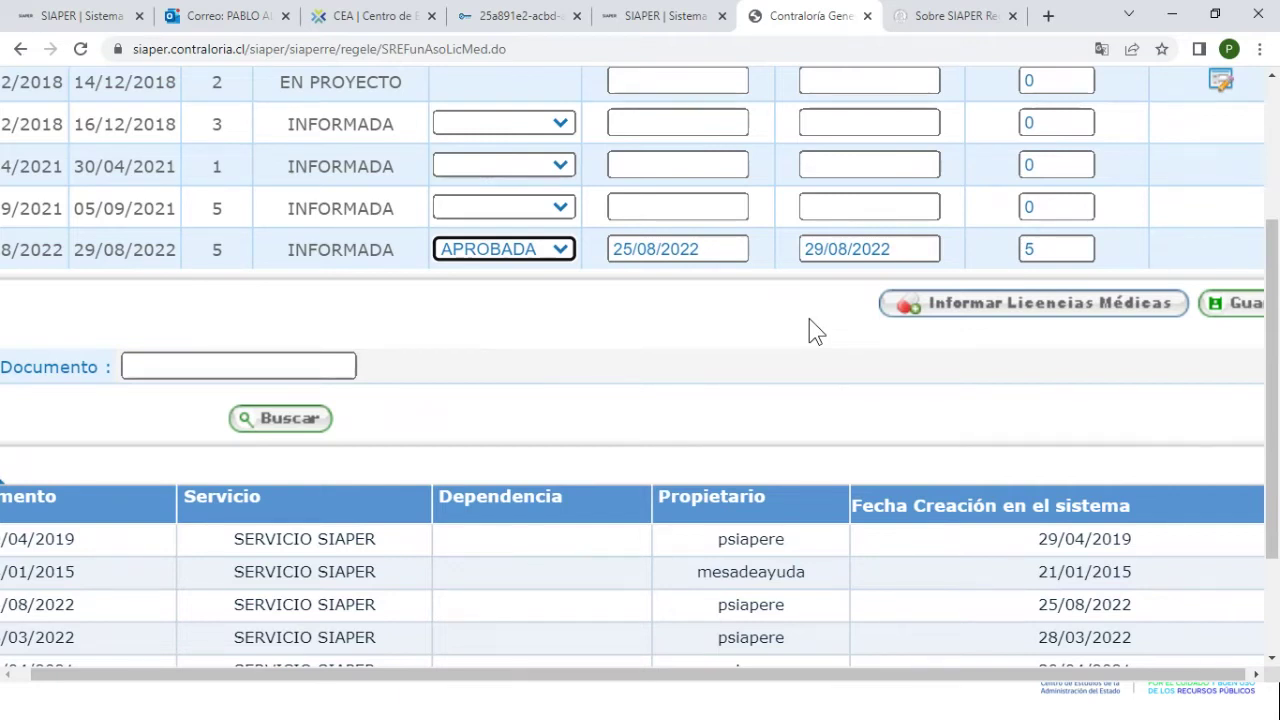
{"action": "scroll", "coordinate": [810, 320], "scroll_direction": "left", "scroll_amount": 2}
{"action": "scroll", "coordinate": [810, 322], "scroll_direction": "left", "scroll_amount": 3}
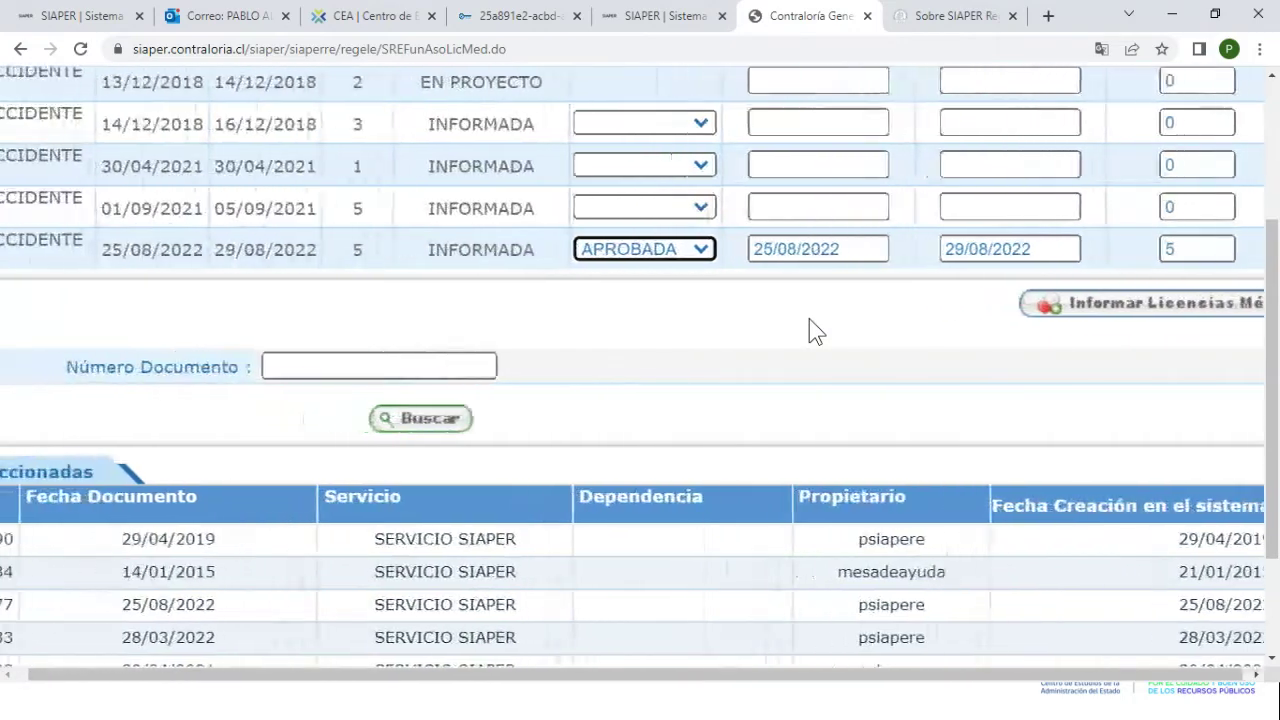
{"action": "scroll", "coordinate": [810, 322], "scroll_direction": "left", "scroll_amount": 4}
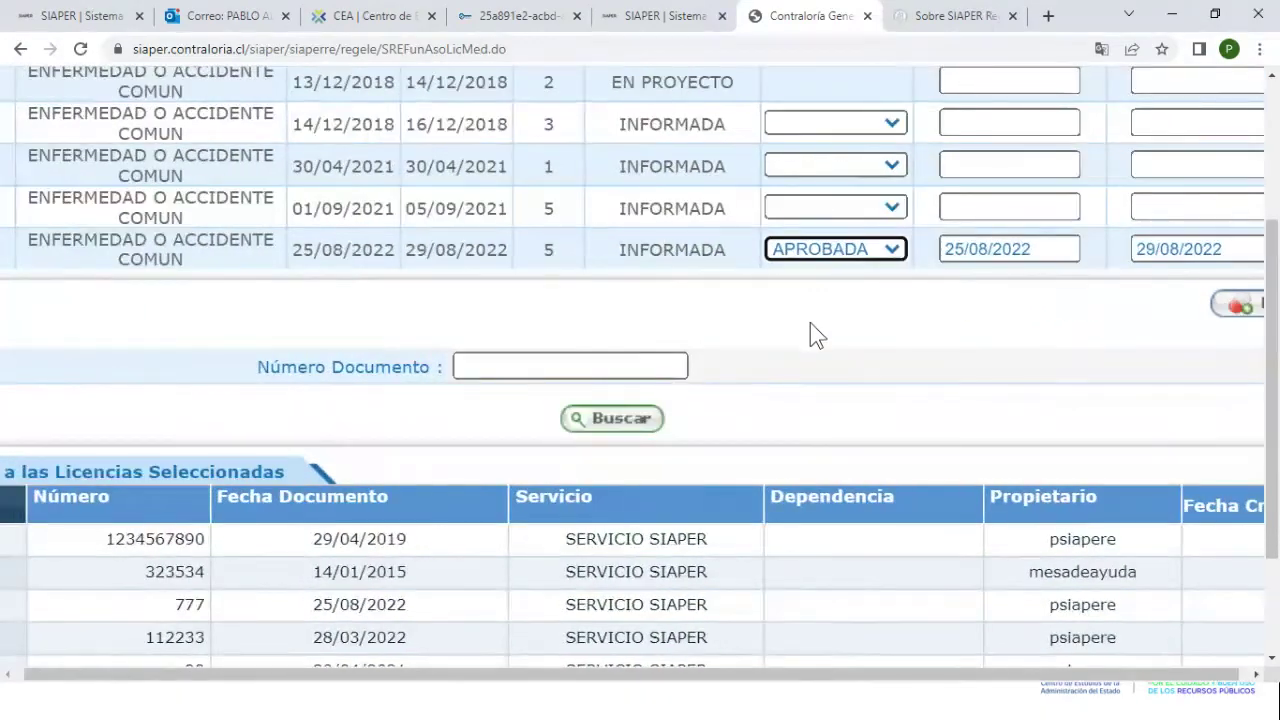
{"action": "key", "text": "ctrl+minus"}
{"action": "key", "text": "ctrl+minus"}
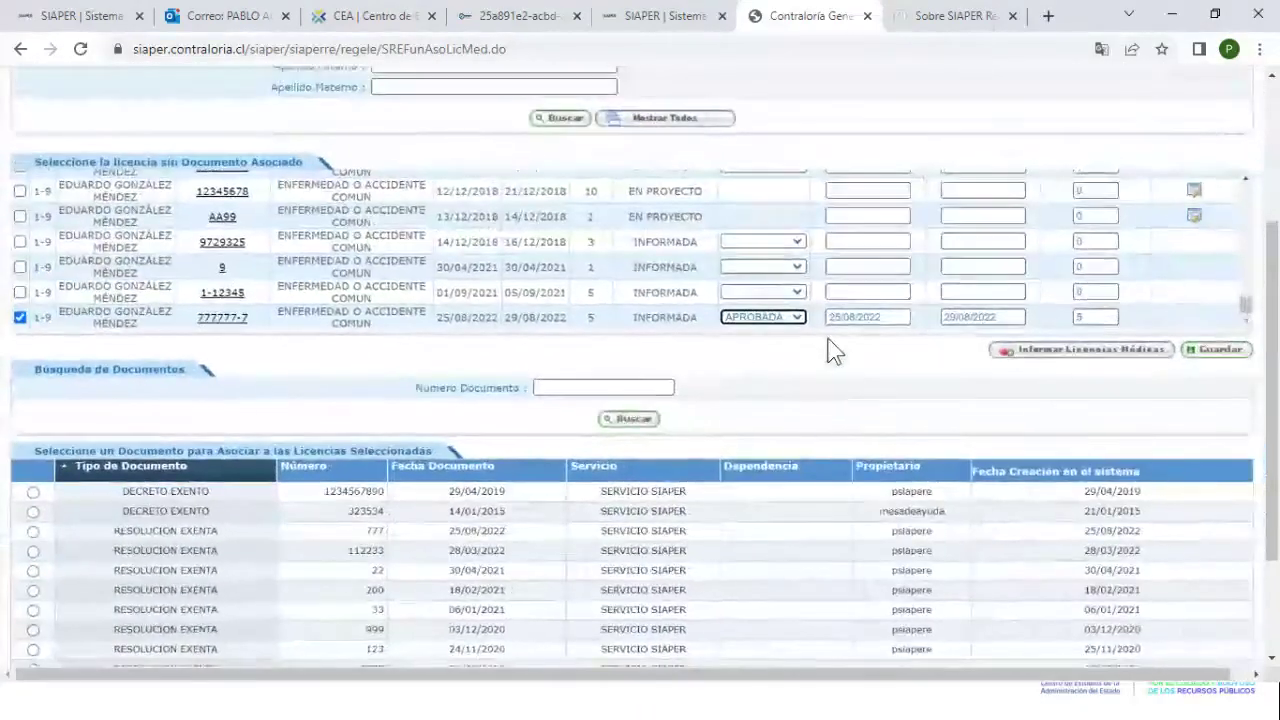
{"action": "scroll", "coordinate": [830, 350], "scroll_direction": "down", "scroll_amount": 2}
{"action": "scroll", "coordinate": [830, 350], "scroll_direction": "down", "scroll_amount": 1}
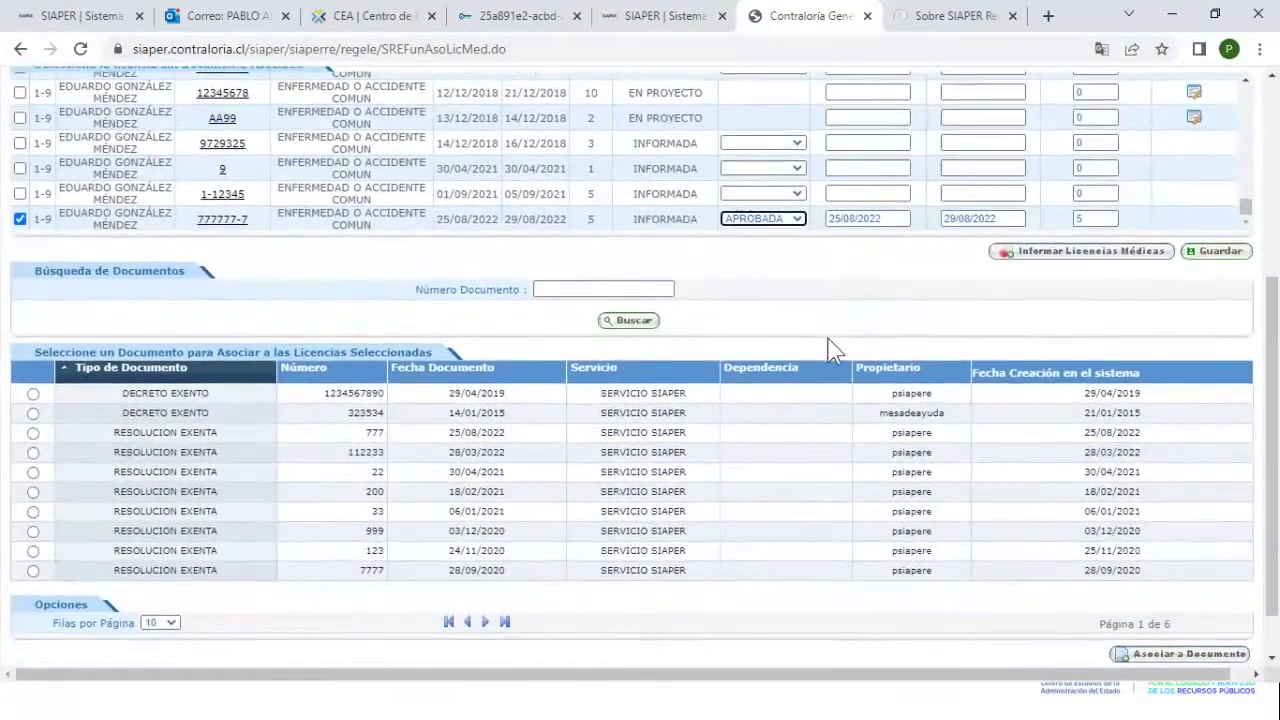
Try the Condición Final options RECHAZADA and REDUCIDA on the selected licence
{"action": "left_click", "coordinate": [798, 220]}
{"action": "left_click", "coordinate": [781, 273]}
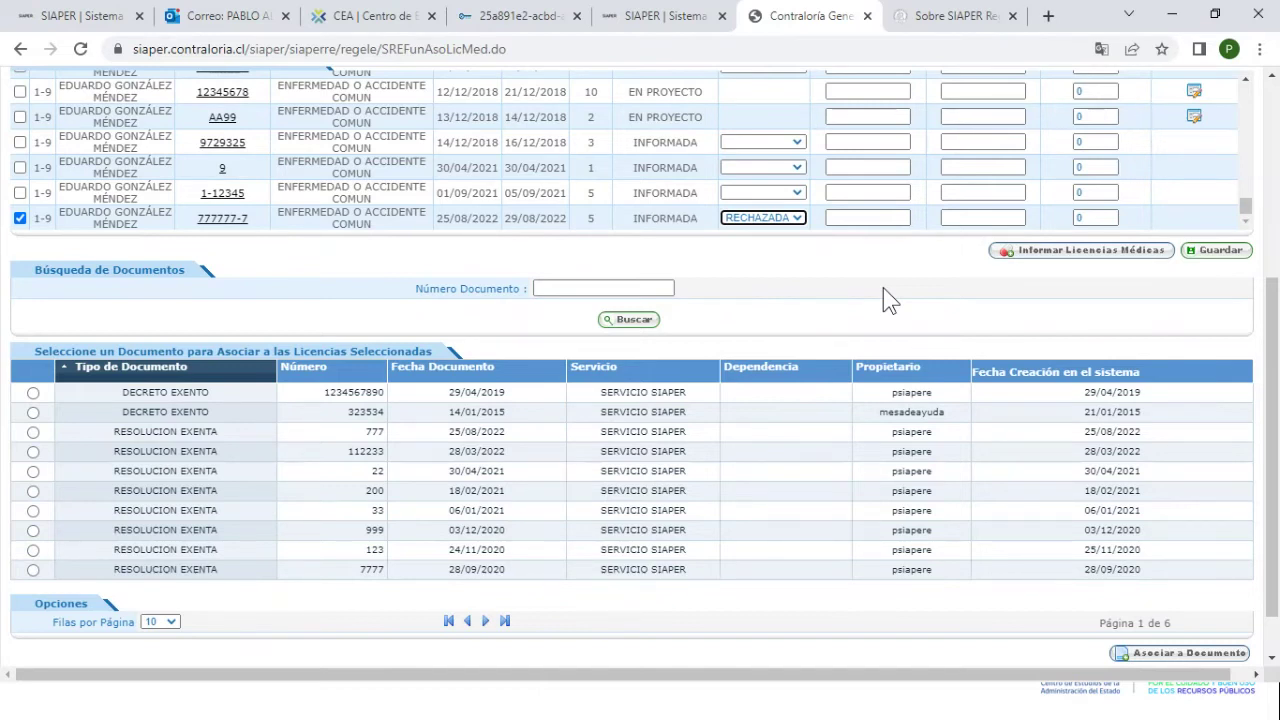
{"action": "left_click", "coordinate": [798, 219]}
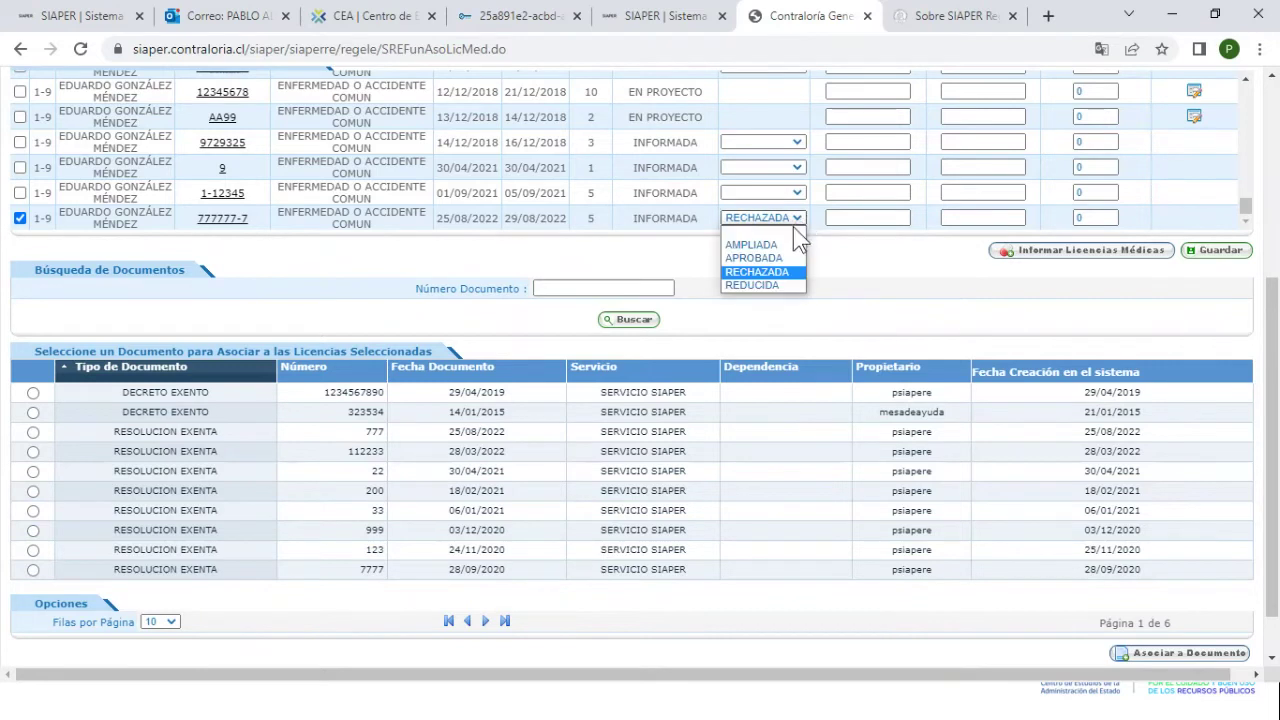
{"action": "left_click", "coordinate": [771, 285]}
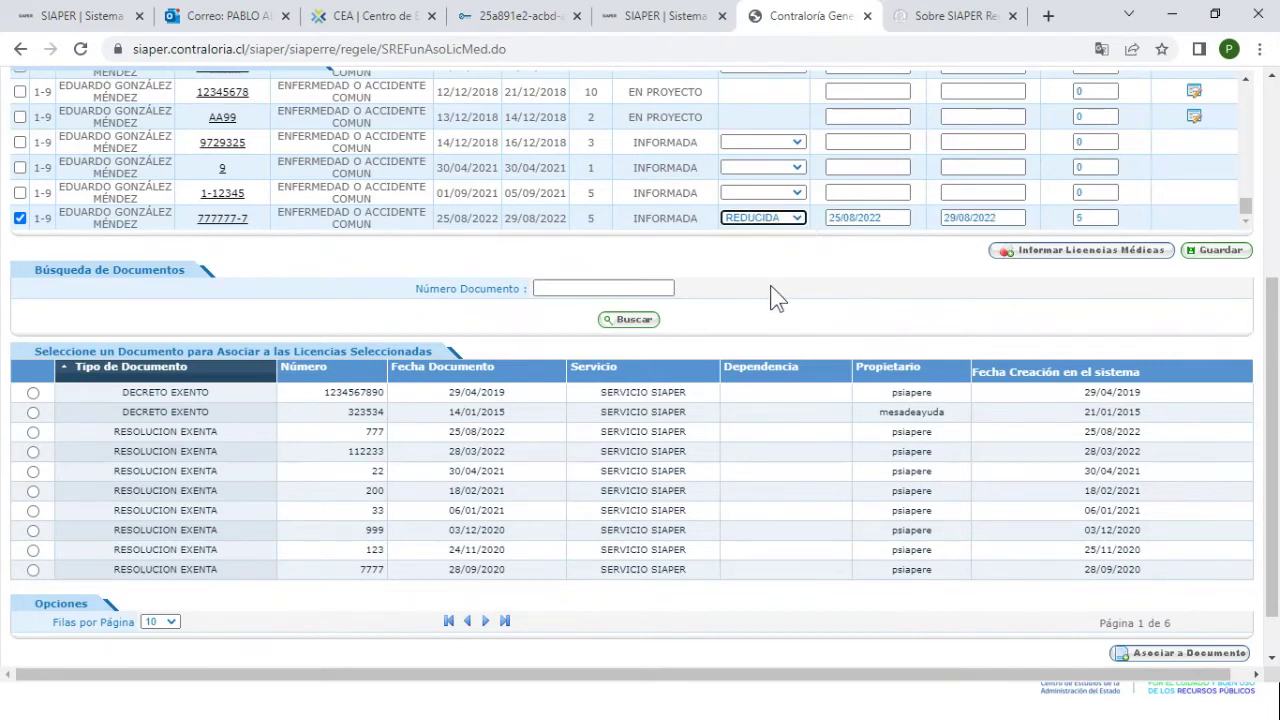
Set the reduced licence's approved end date to 28/08/2022 and its approved days to 4
{"action": "left_click", "coordinate": [889, 219]}
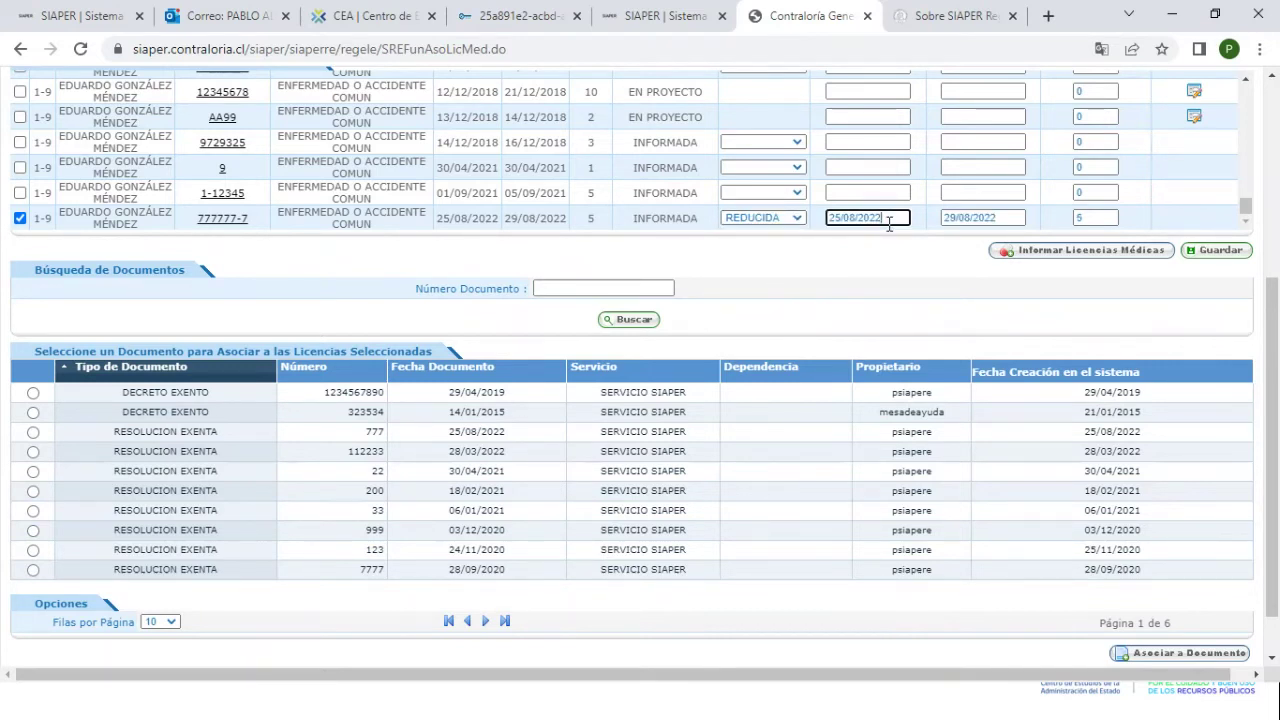
{"action": "left_click_drag", "start_coordinate": [889, 222], "coordinate": [823, 222]}
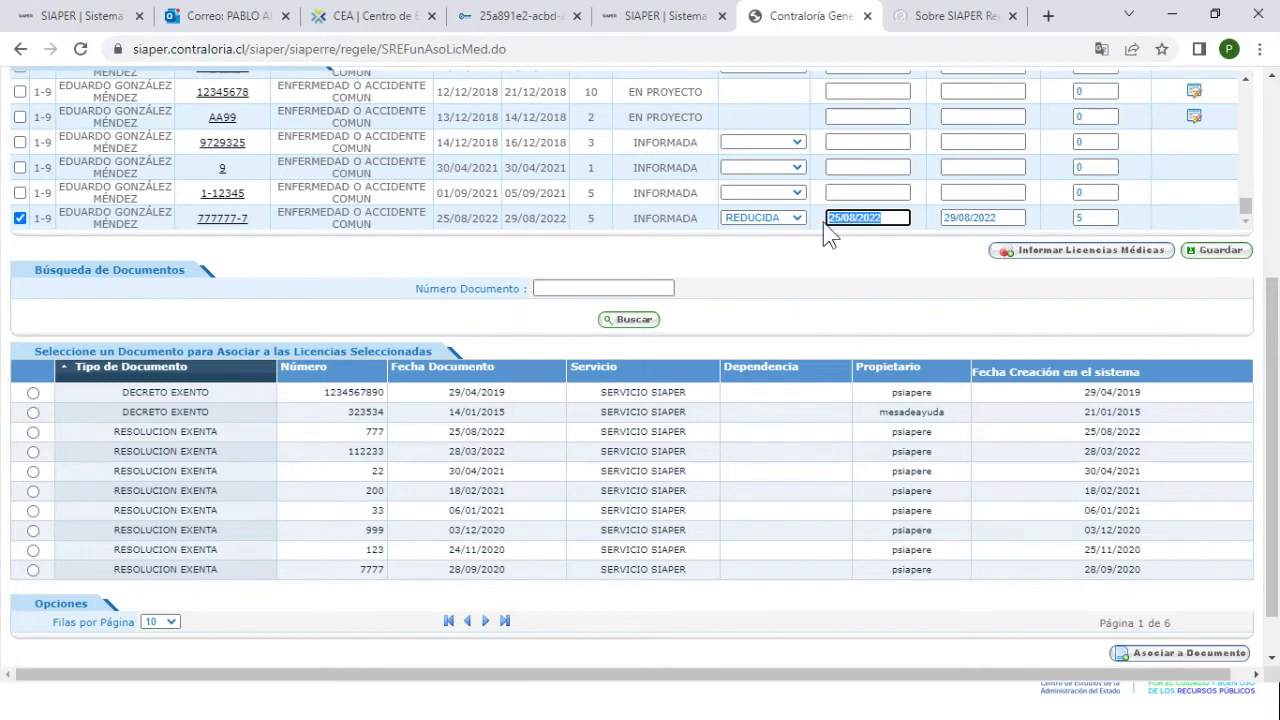
{"action": "left_click", "coordinate": [1004, 218]}
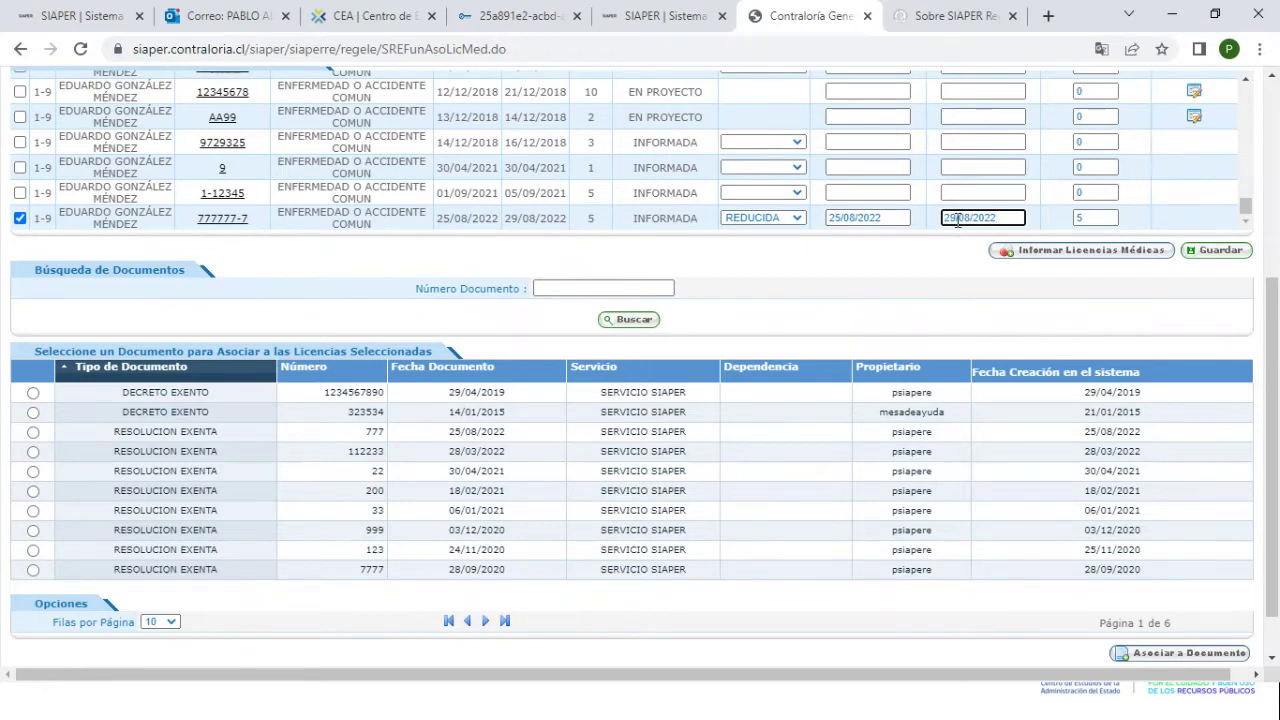
{"action": "left_click_drag", "start_coordinate": [957, 222], "coordinate": [945, 220]}
{"action": "type", "text": "28"}
{"action": "double_click", "coordinate": [1095, 217]}
{"action": "type", "text": "4"}
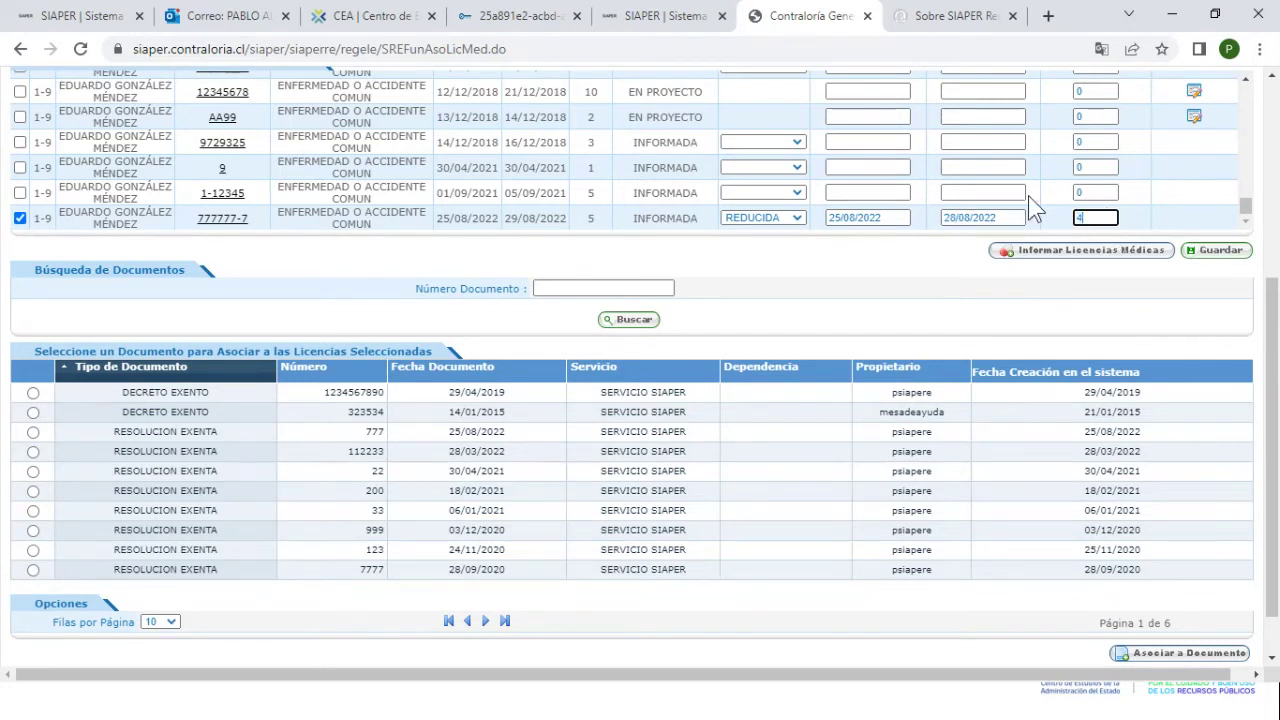
{"action": "left_click", "coordinate": [792, 324]}
Set the licence's Condición Final to APROBADA again and select the RESOLUCION EXENTA dated 25/08/2022 as the document for association
{"action": "left_click", "coordinate": [797, 220]}
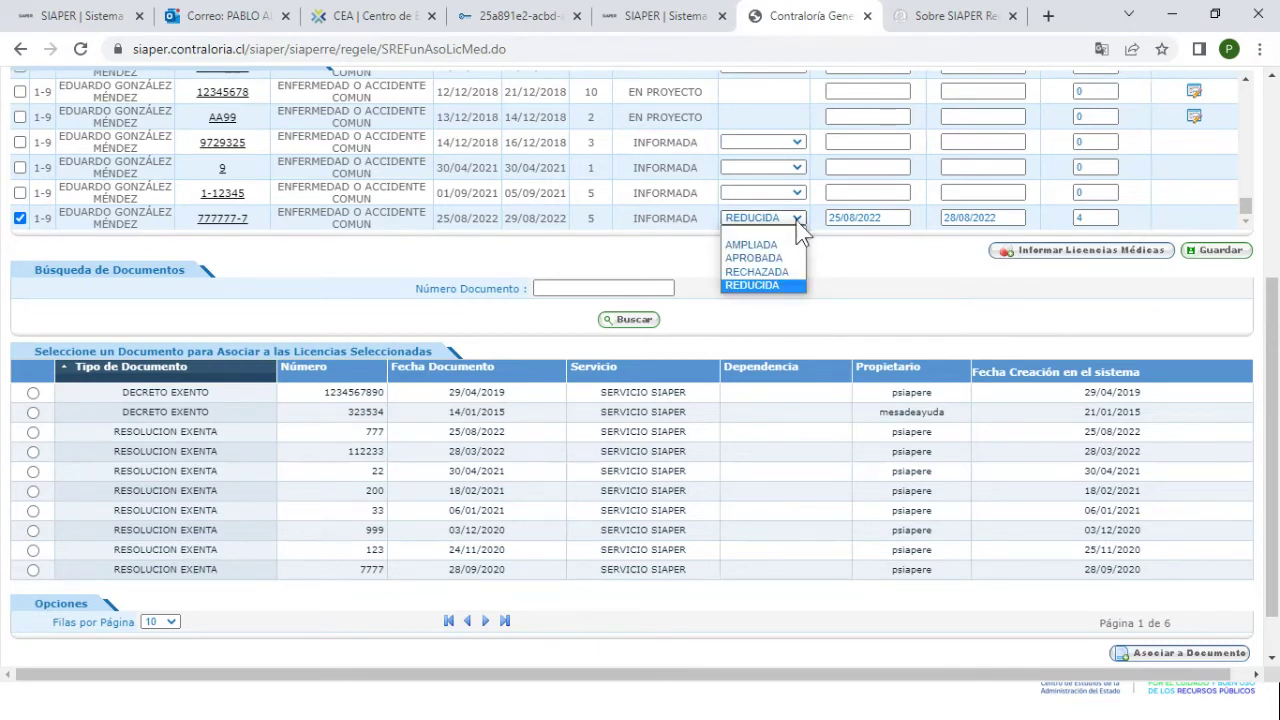
{"action": "left_click", "coordinate": [788, 258]}
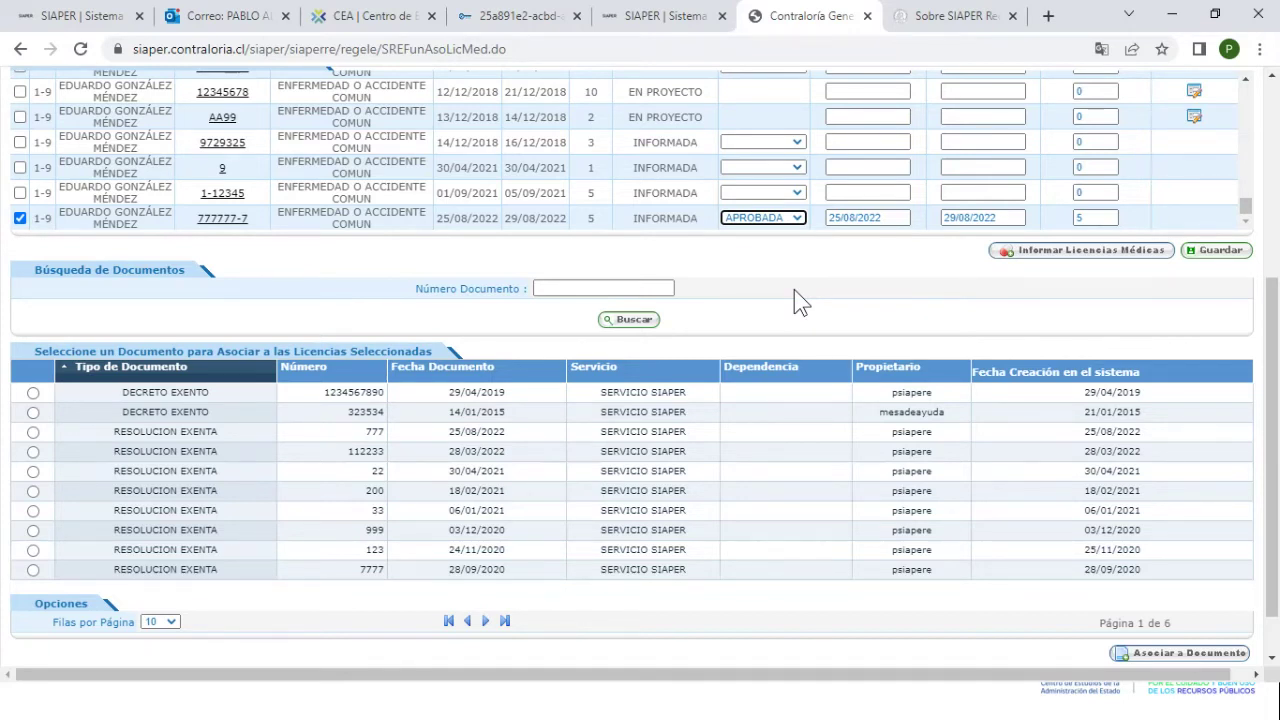
{"action": "left_click", "coordinate": [1120, 655]}
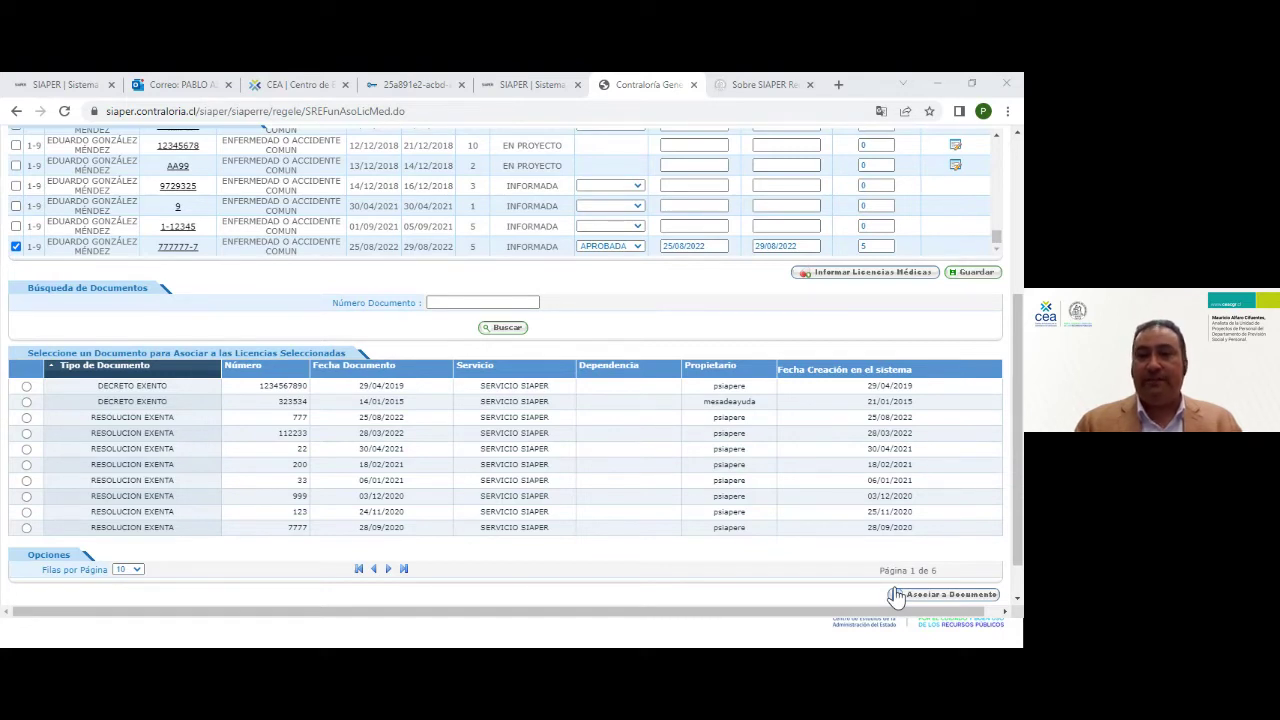
{"action": "left_click", "coordinate": [27, 420]}
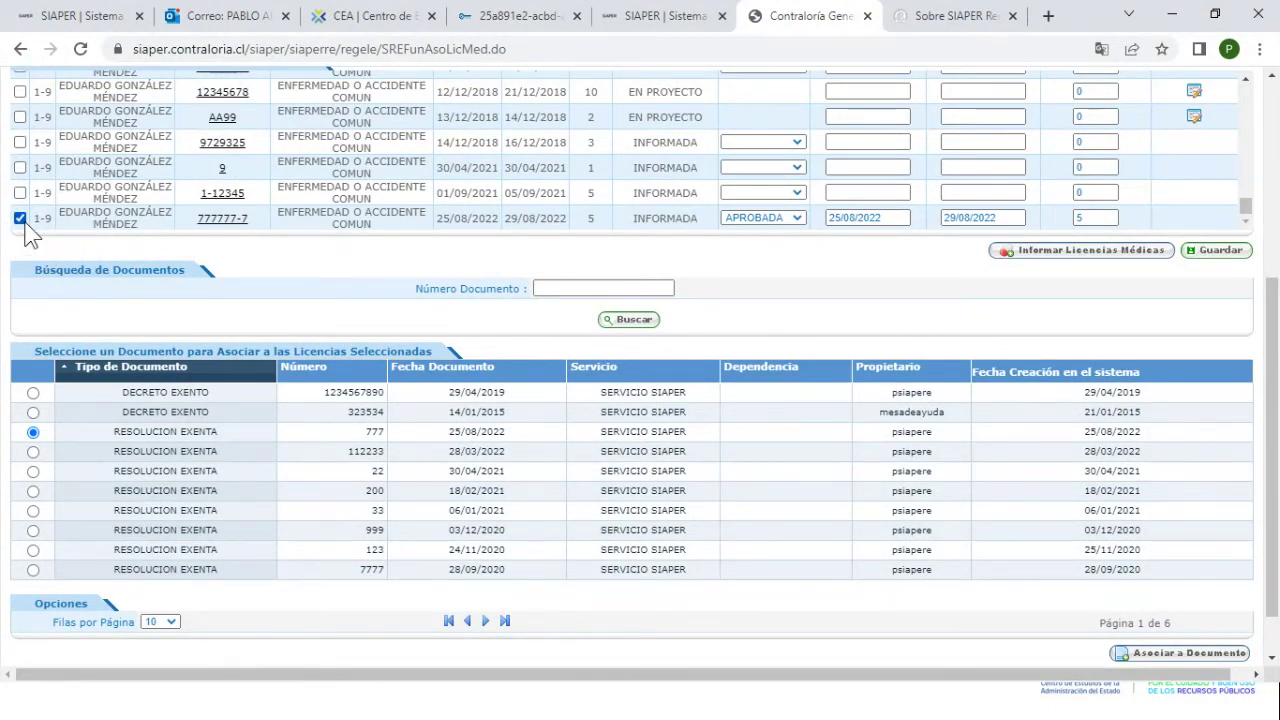
Associate the selected licence with the RESOLUCION EXENTA dated 25/08/2022 and check the list of licences without an associated document
{"action": "scroll", "coordinate": [27, 230], "scroll_direction": "up", "scroll_amount": 2}
{"action": "scroll", "coordinate": [27, 230], "scroll_direction": "down", "scroll_amount": 2}
{"action": "scroll", "coordinate": [50, 312], "scroll_direction": "up", "scroll_amount": 1}
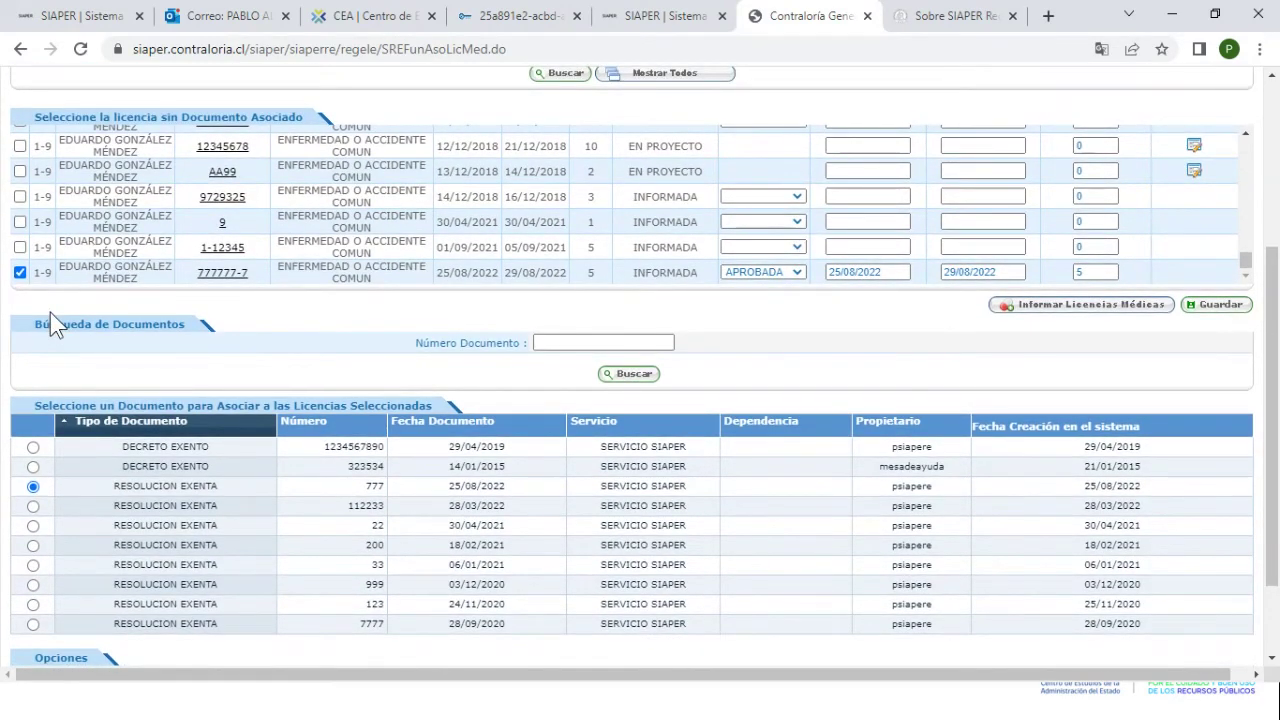
{"action": "scroll", "coordinate": [50, 312], "scroll_direction": "down", "scroll_amount": 1}
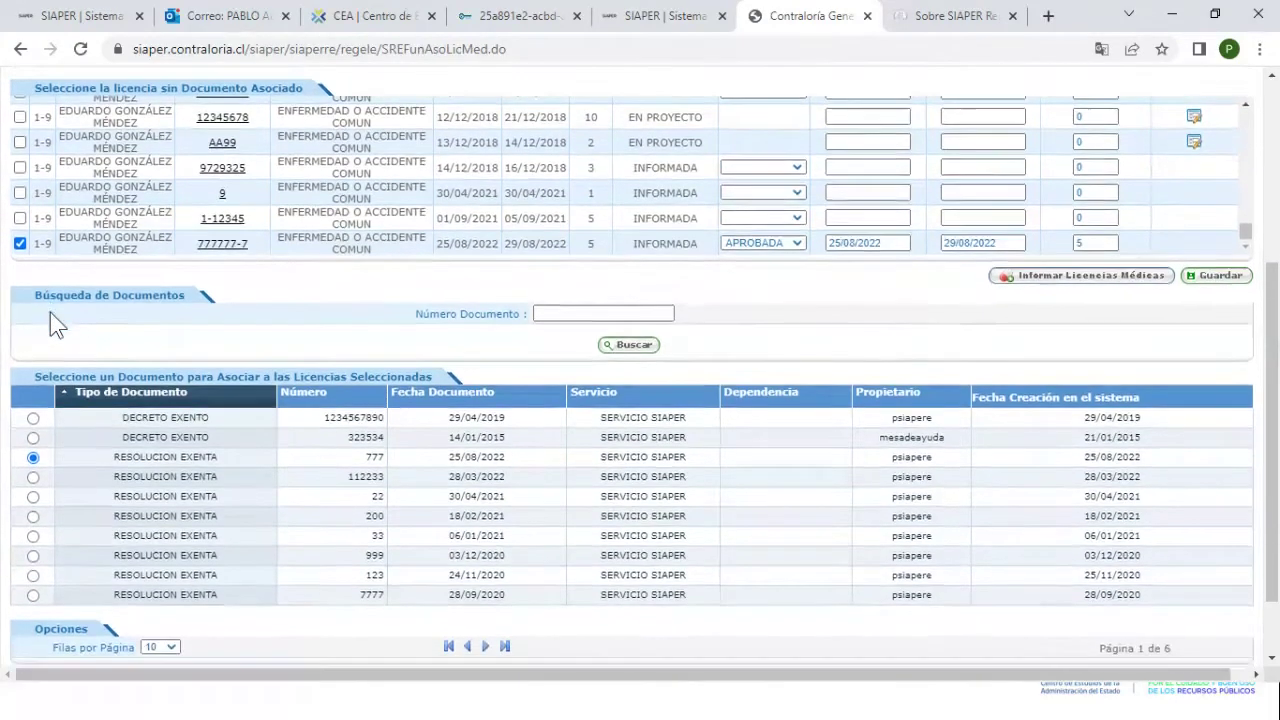
{"action": "scroll", "coordinate": [50, 312], "scroll_direction": "down", "scroll_amount": 1}
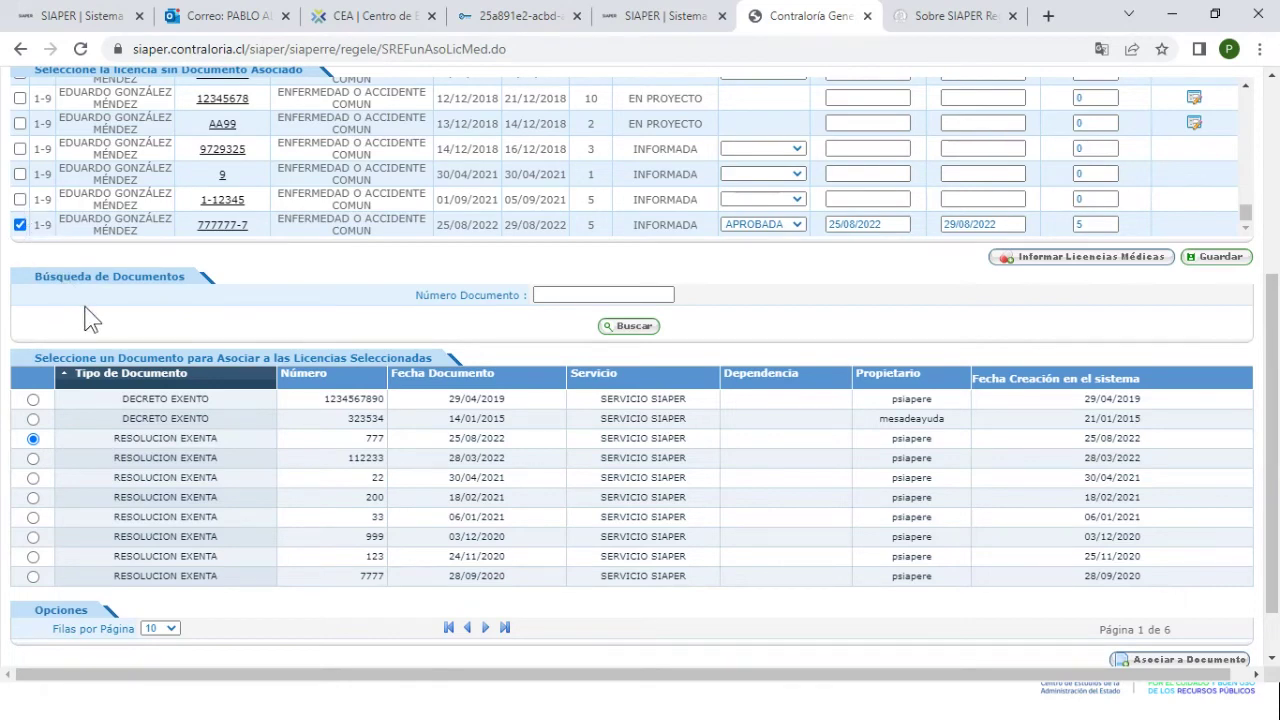
{"action": "scroll", "coordinate": [88, 318], "scroll_direction": "down", "scroll_amount": 1}
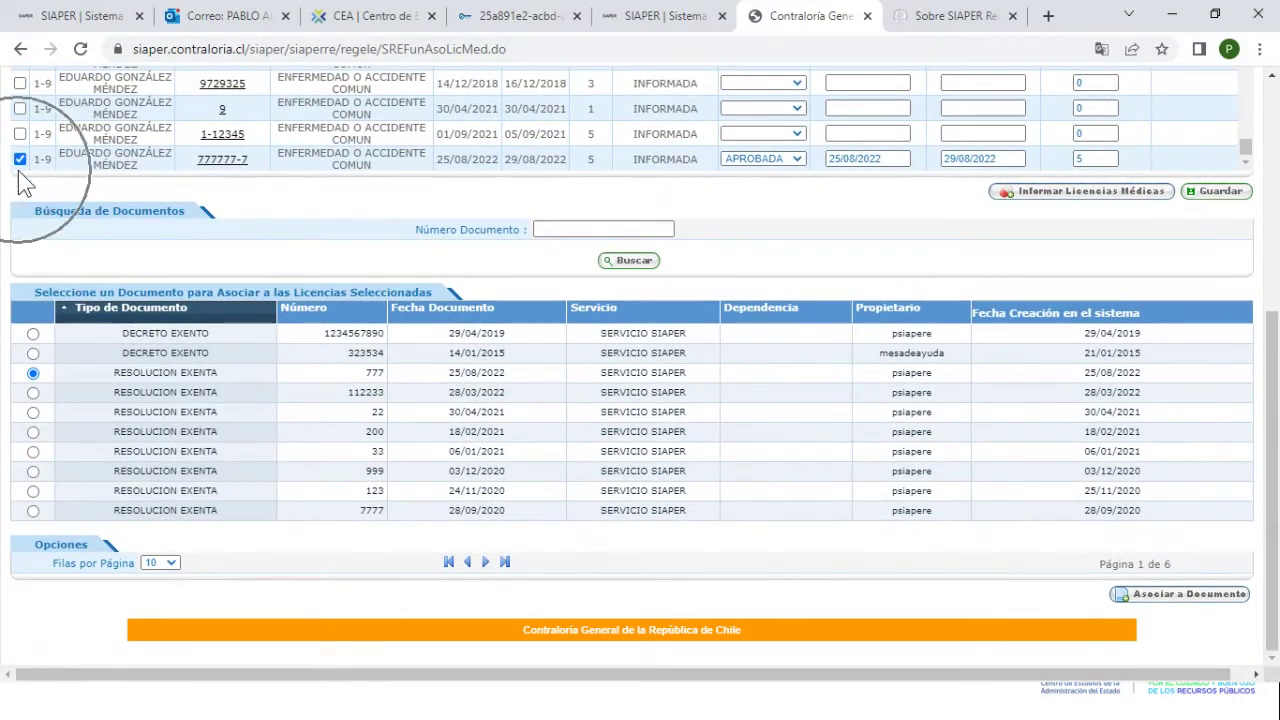
{"action": "left_click", "coordinate": [34, 373]}
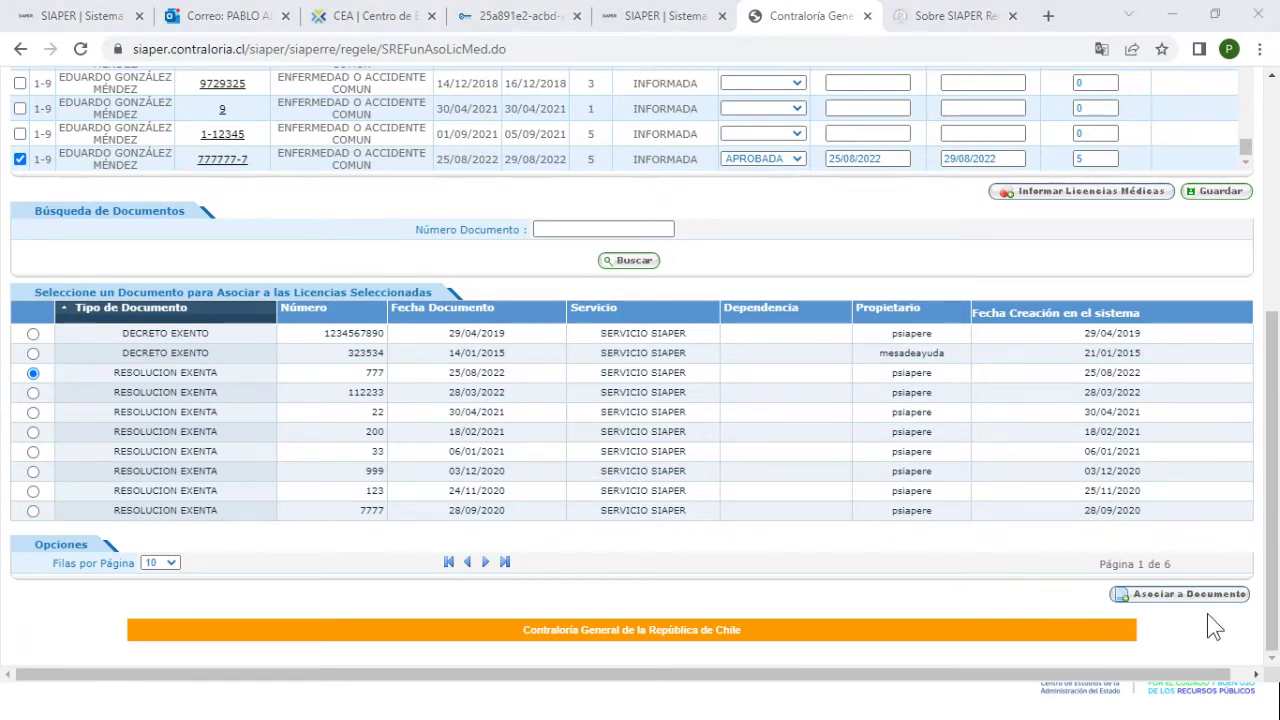
{"action": "scroll", "coordinate": [1200, 615], "scroll_direction": "up", "scroll_amount": 5}
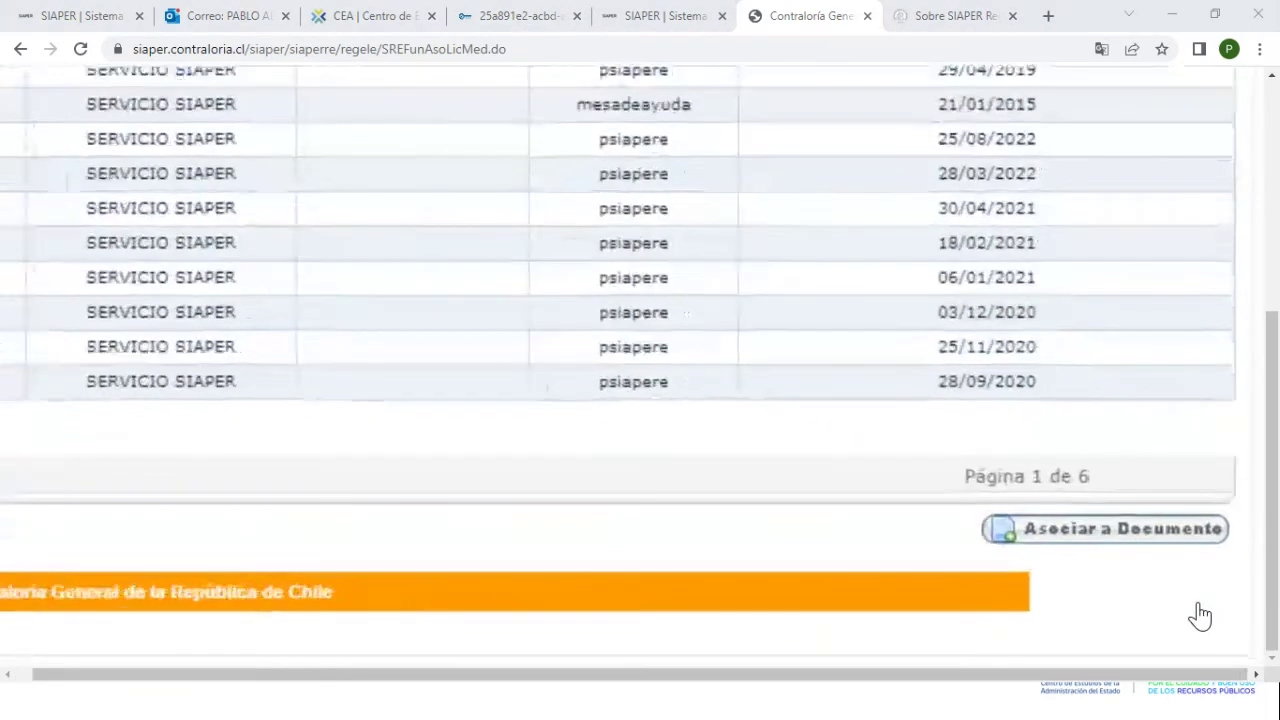
{"action": "left_click", "coordinate": [1148, 548]}
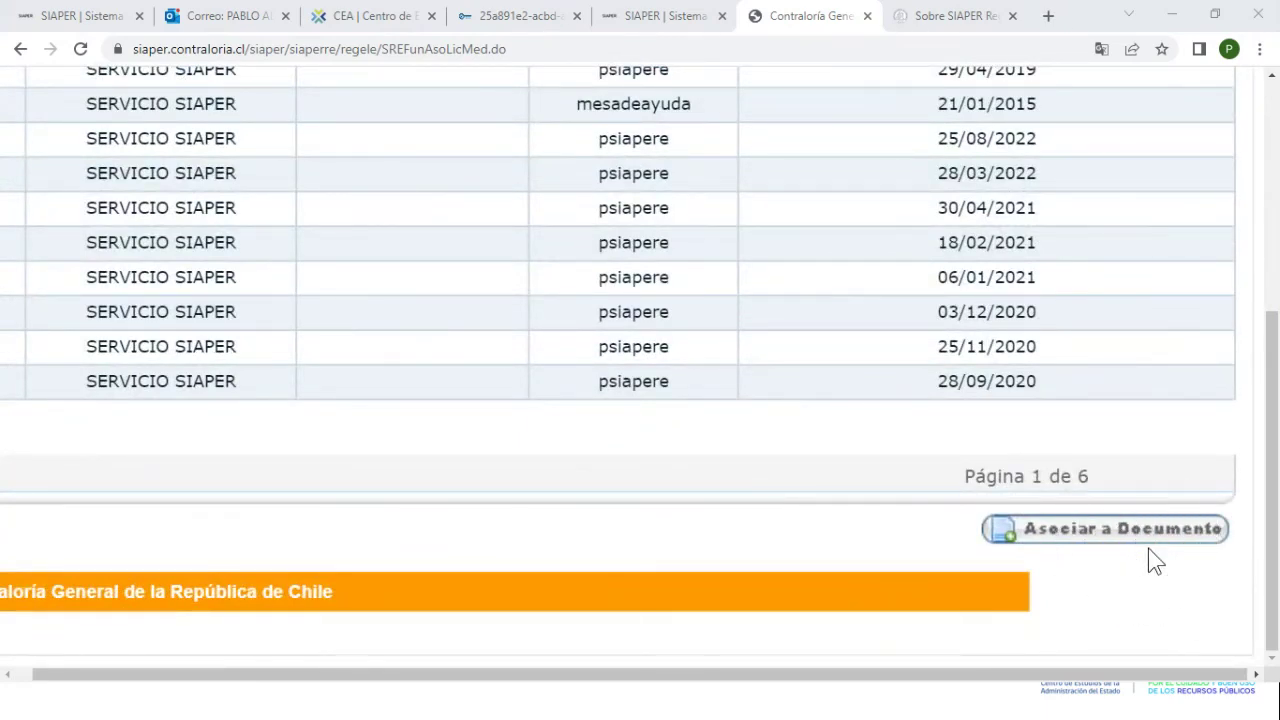
{"action": "left_click", "coordinate": [1120, 536]}
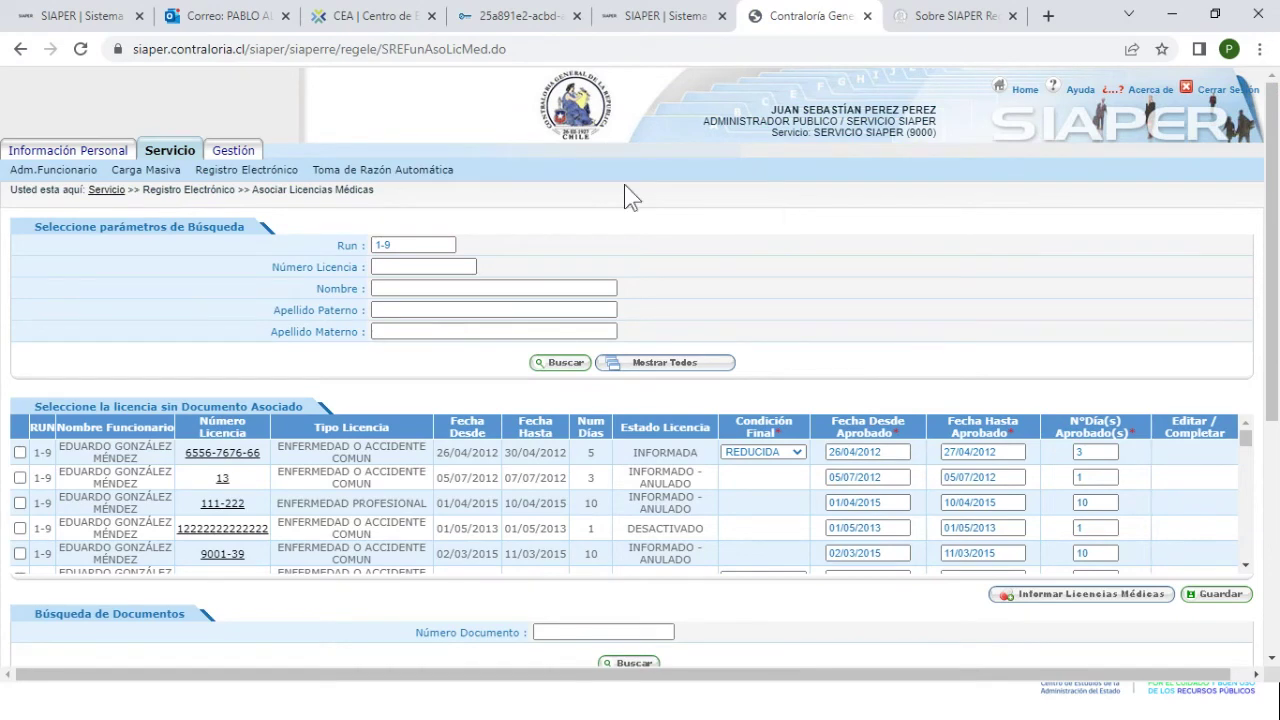
{"action": "scroll", "coordinate": [466, 505], "scroll_direction": "down", "scroll_amount": 5}
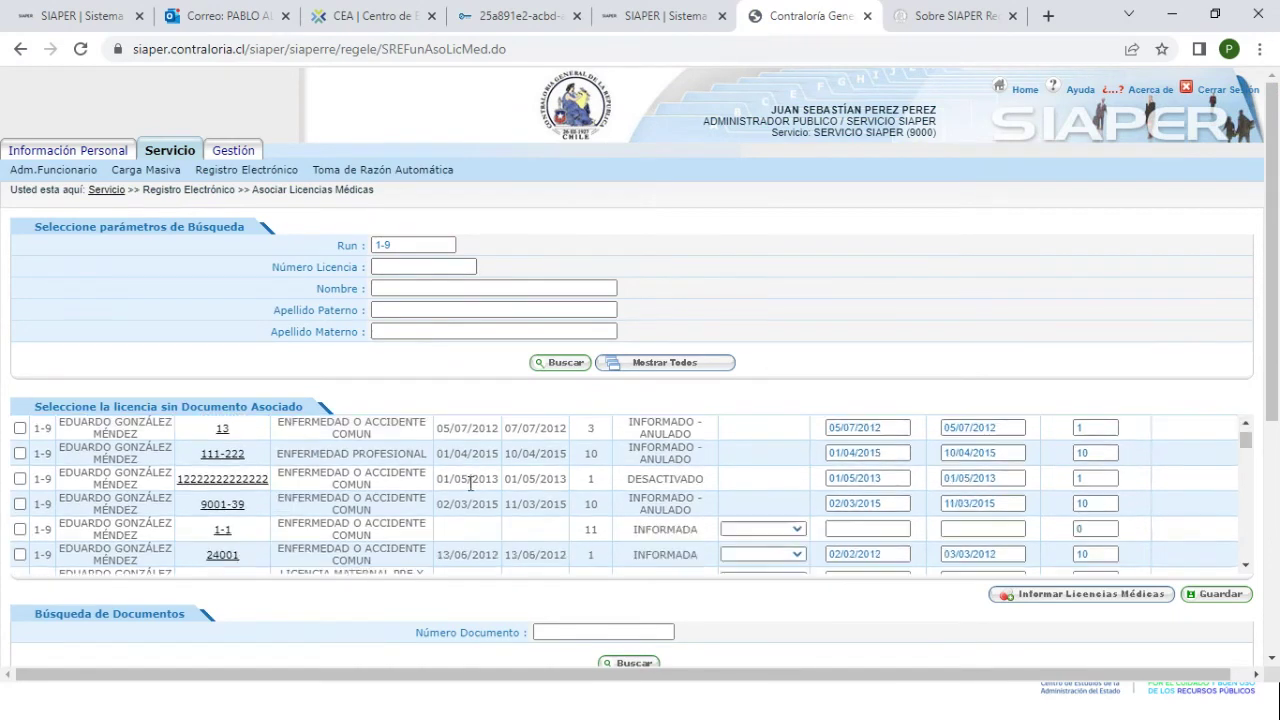
{"action": "scroll", "coordinate": [470, 490], "scroll_direction": "down", "scroll_amount": 10}
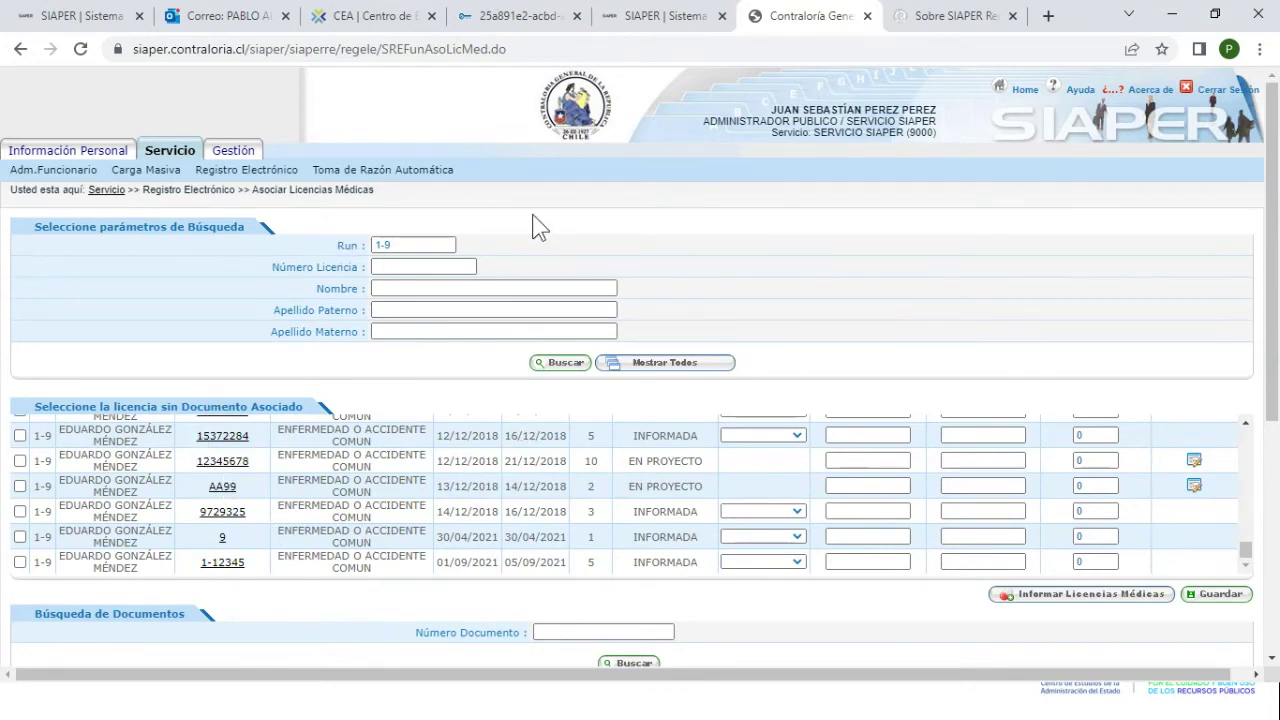
Locate the RESOLUCION EXENTA number 777 among the documents available for association and select it
{"action": "scroll", "coordinate": [533, 222], "scroll_direction": "down", "scroll_amount": 1}
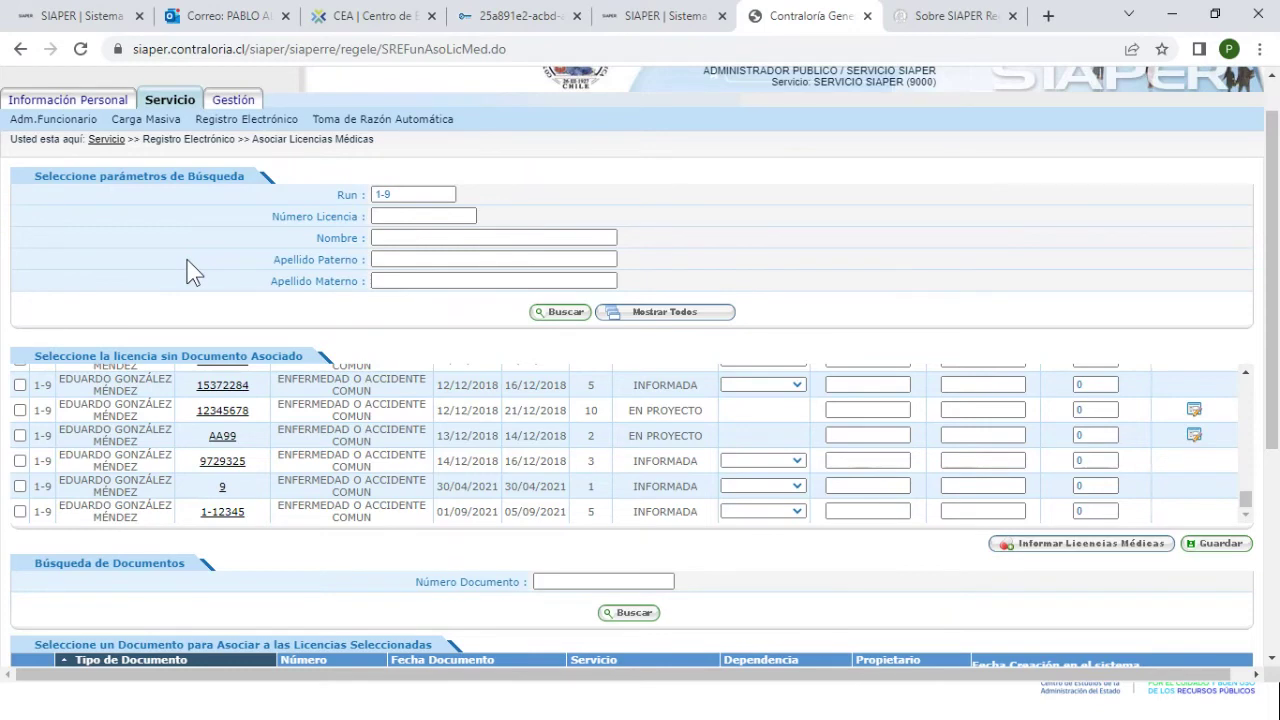
{"action": "scroll", "coordinate": [193, 272], "scroll_direction": "down", "scroll_amount": 3}
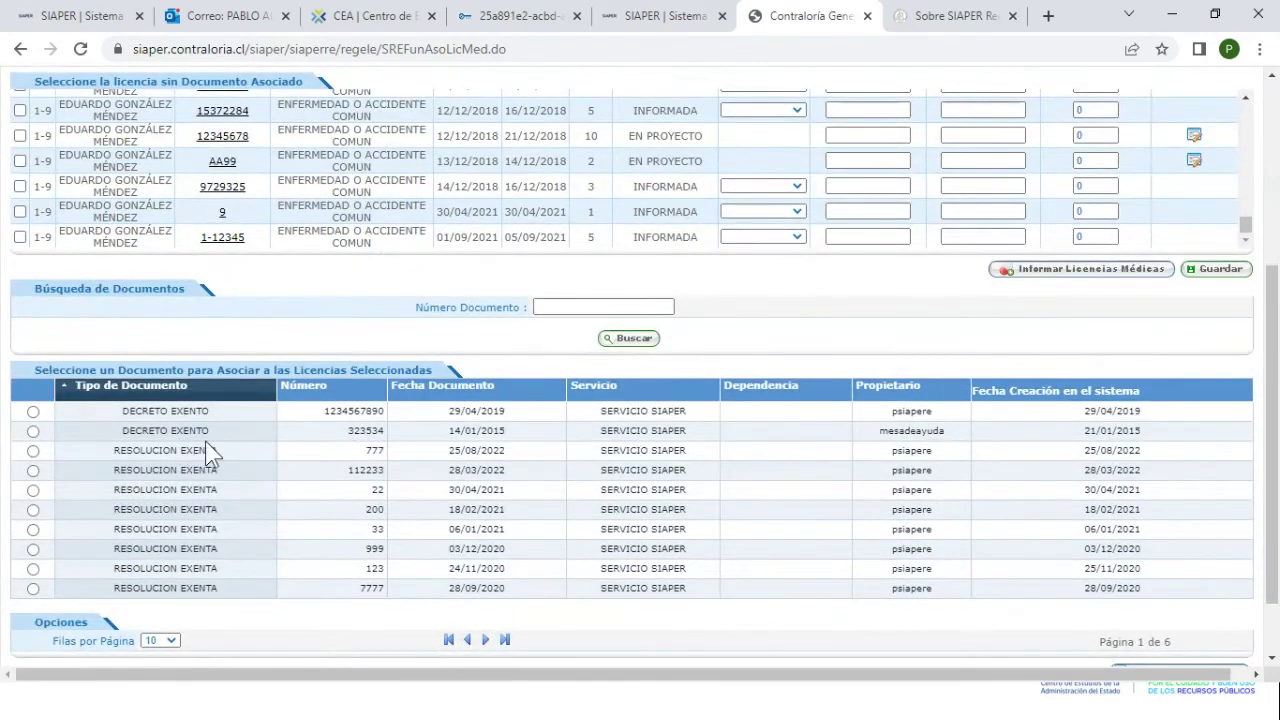
{"action": "left_click", "coordinate": [371, 451]}
{"action": "left_click", "coordinate": [370, 452]}
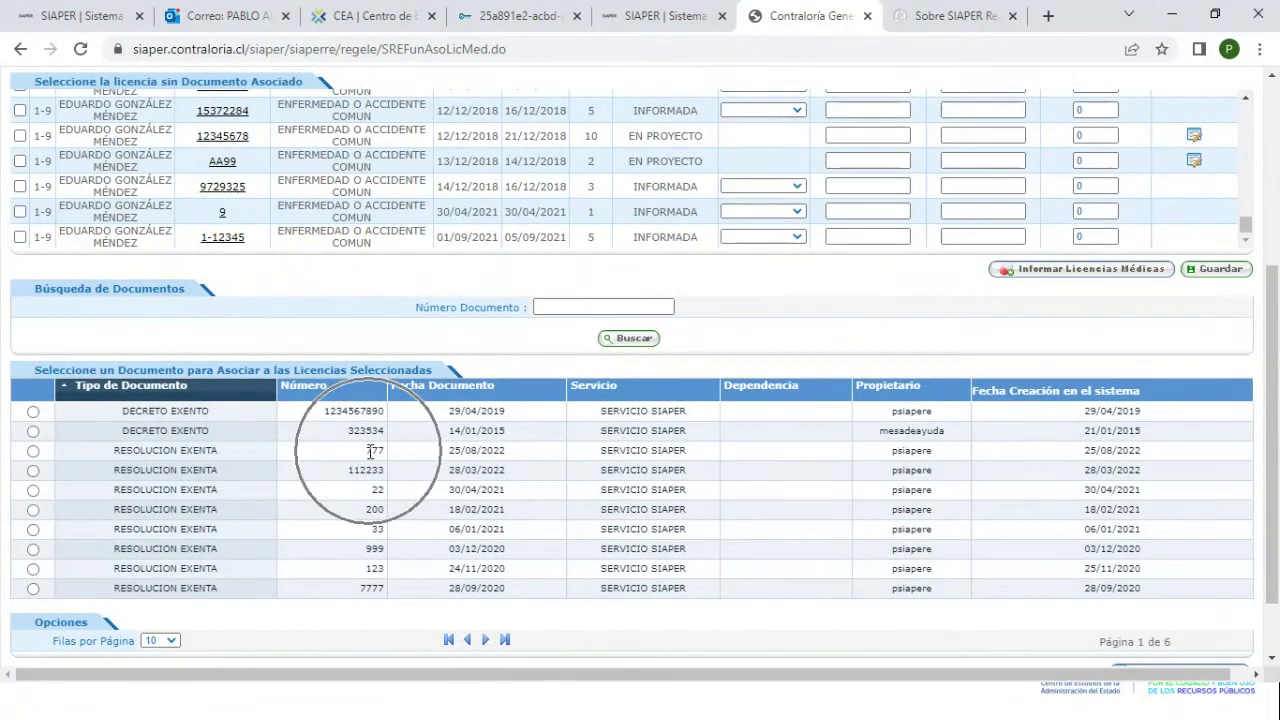
{"action": "left_click", "coordinate": [33, 451]}
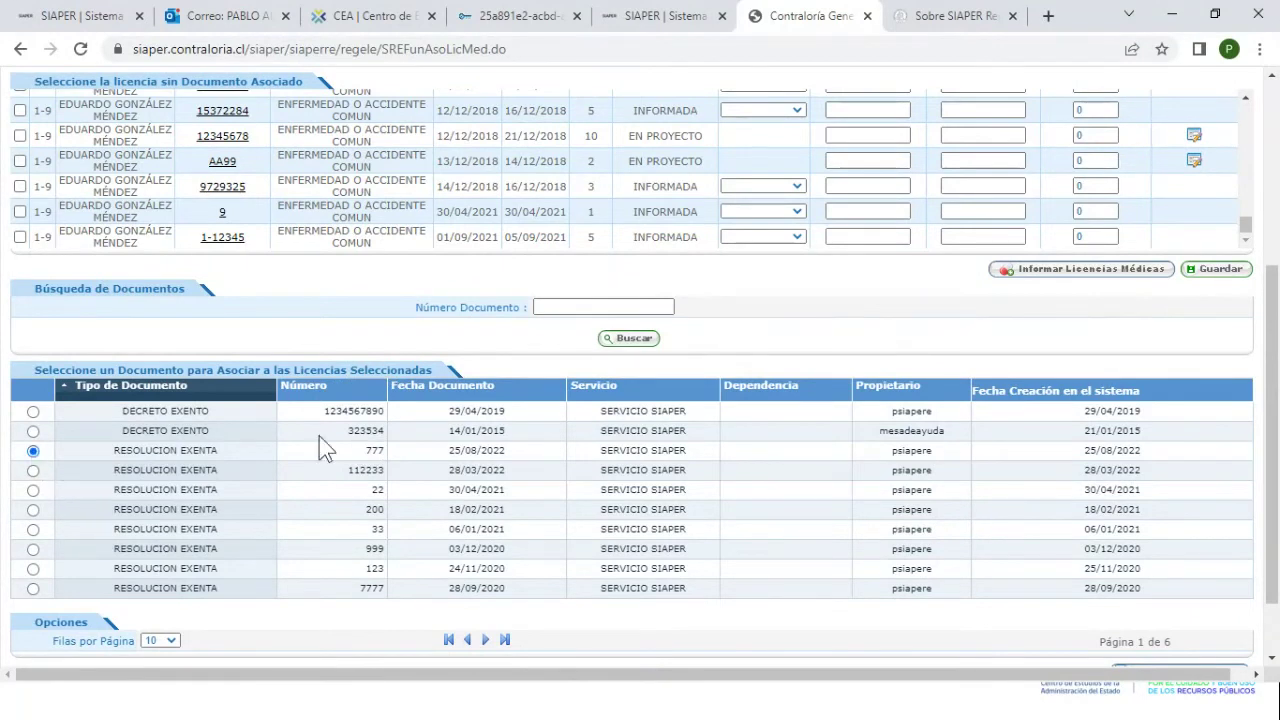
{"action": "left_click", "coordinate": [362, 453]}
{"action": "left_click", "coordinate": [362, 453]}
Open the Bandeja de Documentos of the Registro Electrónico and search for document number 777
{"action": "scroll", "coordinate": [362, 453], "scroll_direction": "up", "scroll_amount": 2}
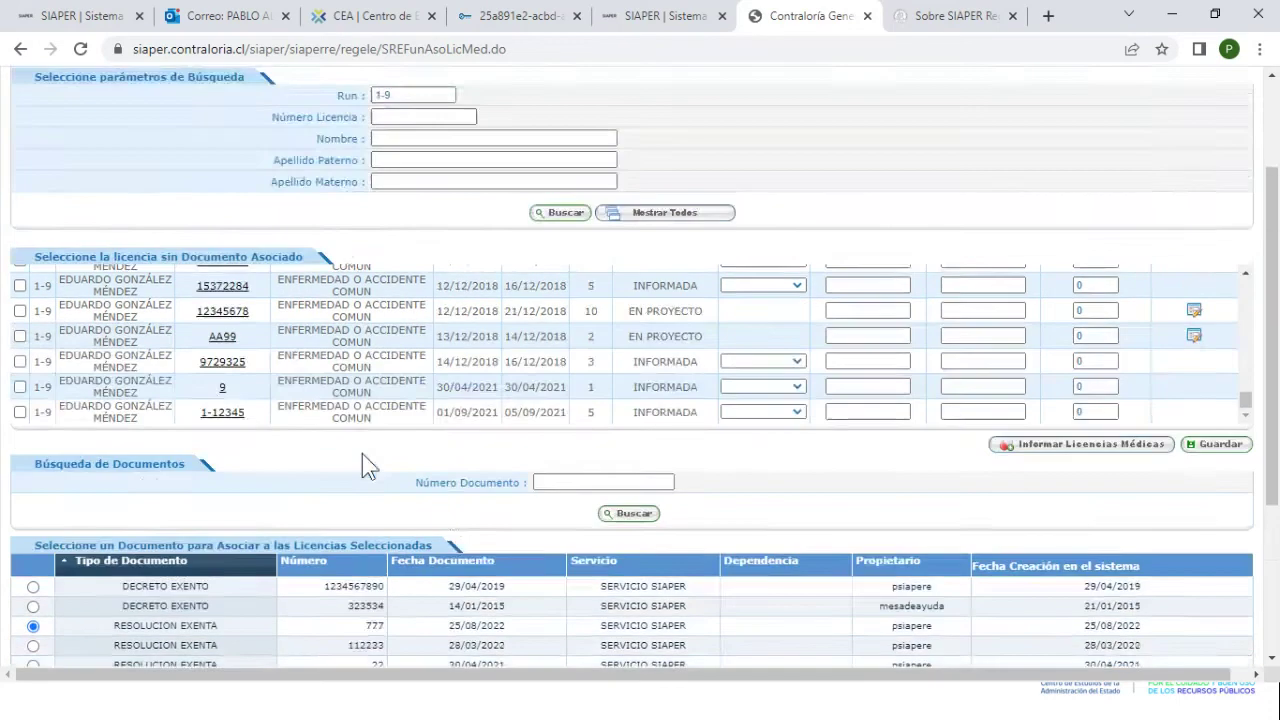
{"action": "scroll", "coordinate": [362, 453], "scroll_direction": "up", "scroll_amount": 3}
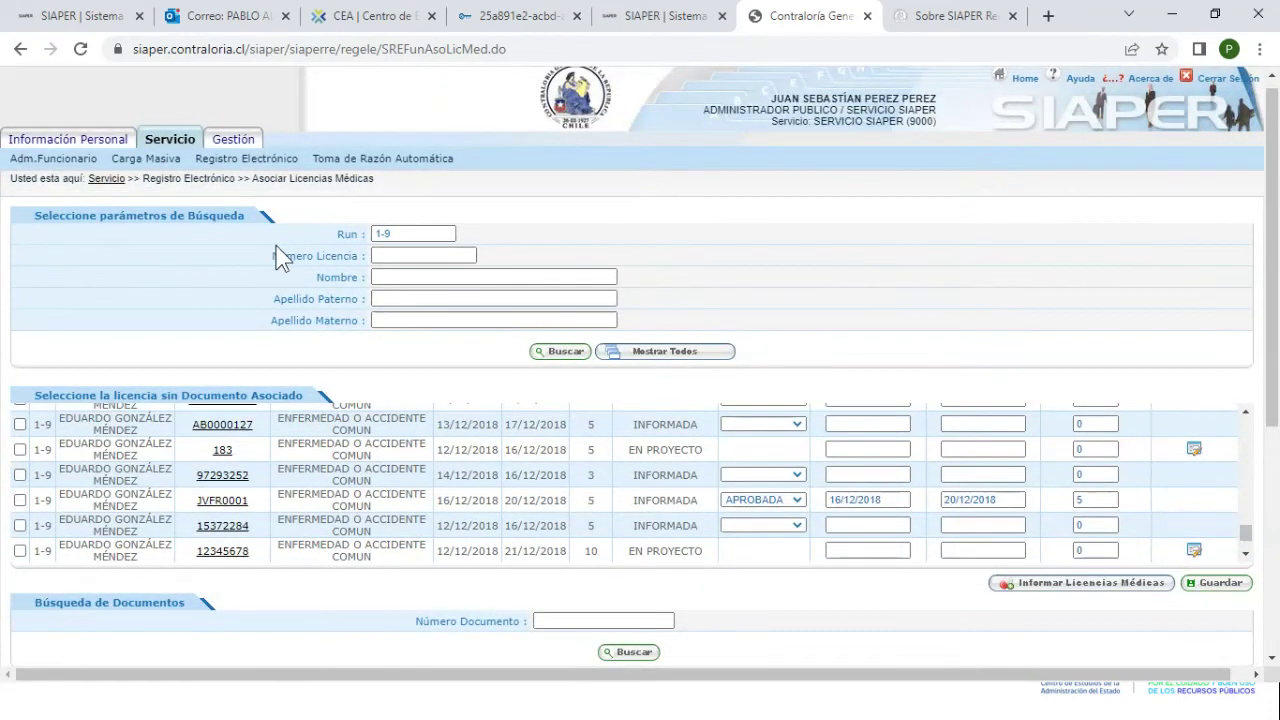
{"action": "mouse_move", "coordinate": [251, 161]}
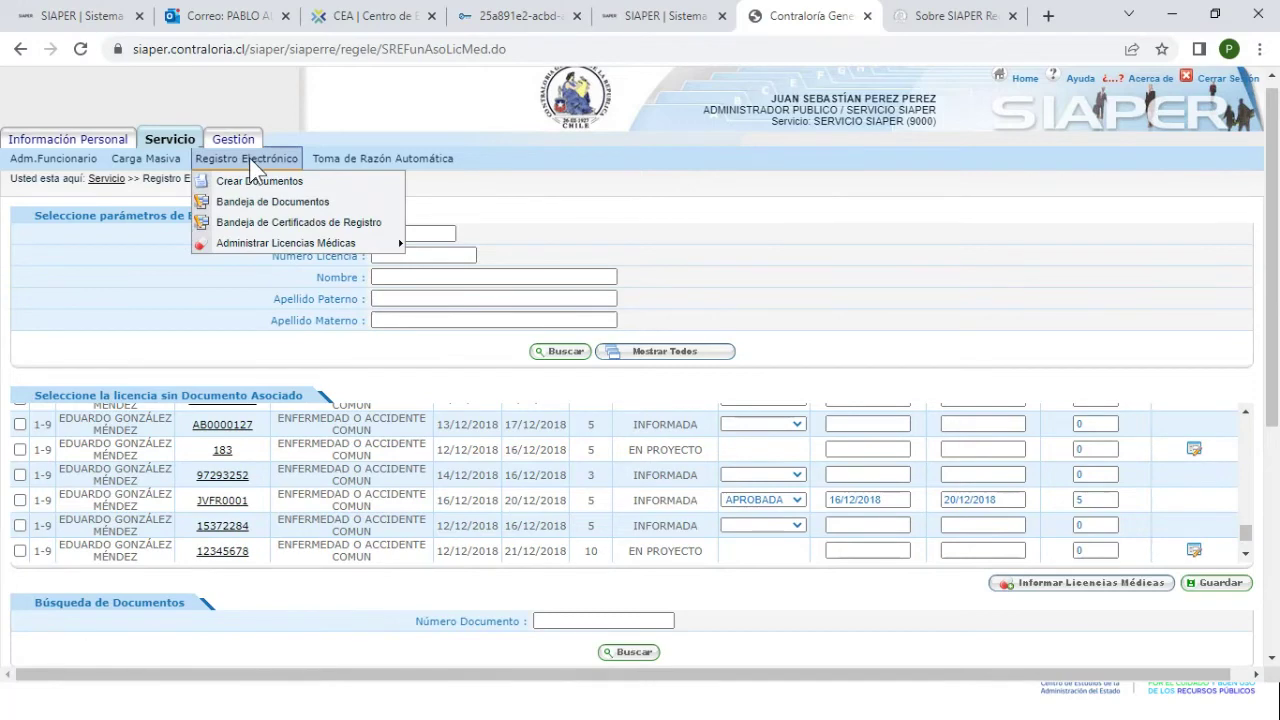
{"action": "scroll", "coordinate": [305, 208], "scroll_direction": "up", "scroll_amount": 3, "text": "ctrl"}
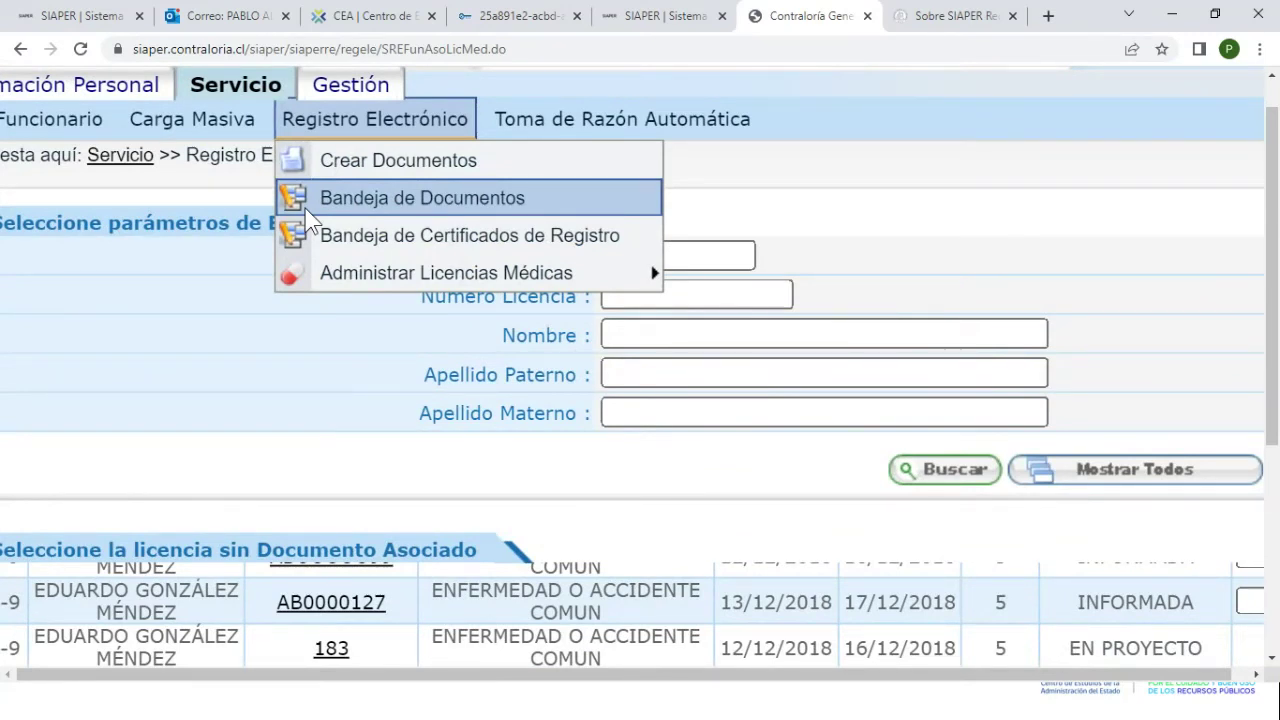
{"action": "left_click", "coordinate": [340, 210]}
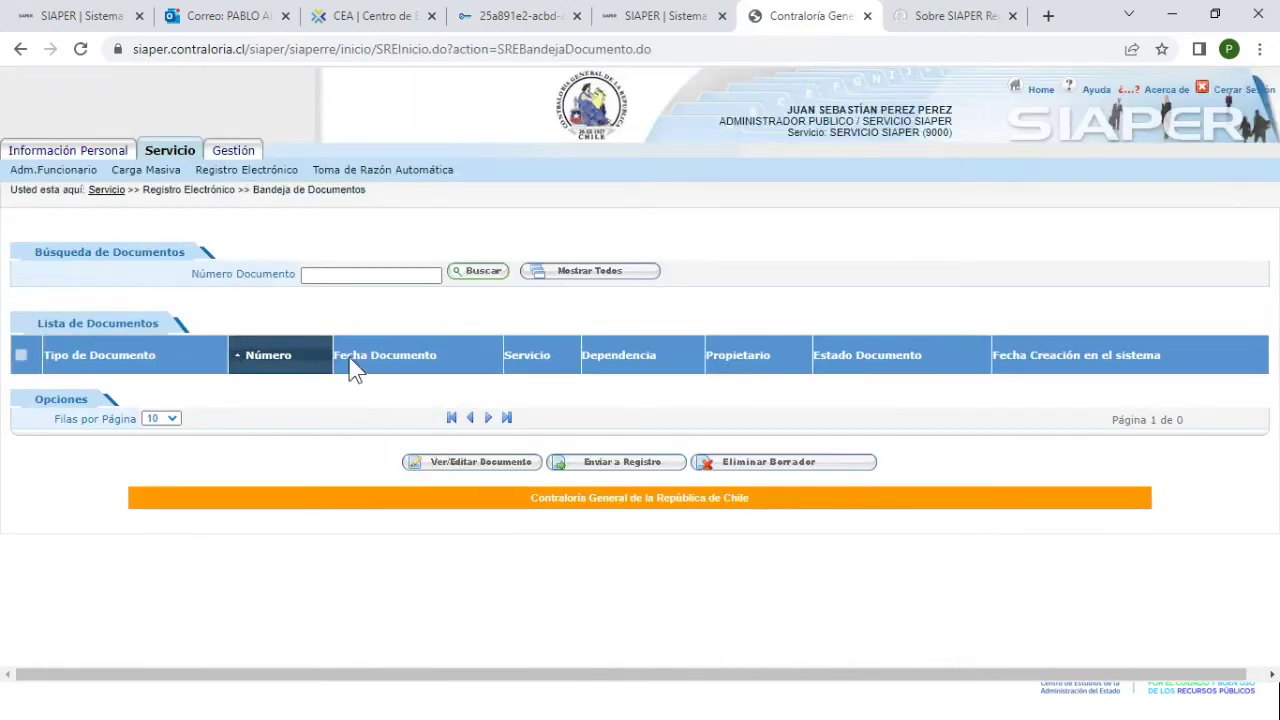
{"action": "left_click", "coordinate": [389, 276]}
{"action": "type", "text": "777"}
{"action": "left_click", "coordinate": [469, 282]}
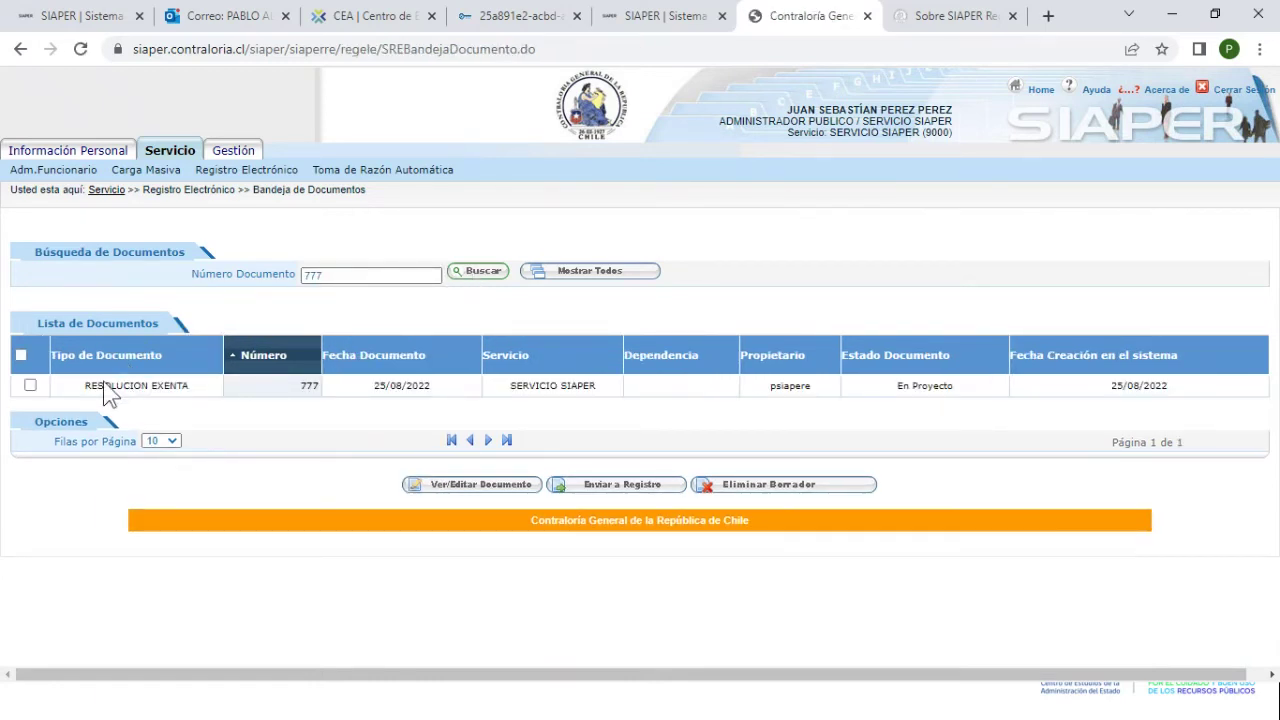
Open the found resolution for editing and check the number of cases under Licencias médicas y maternales
{"action": "left_click", "coordinate": [30, 385]}
{"action": "left_click", "coordinate": [520, 490]}
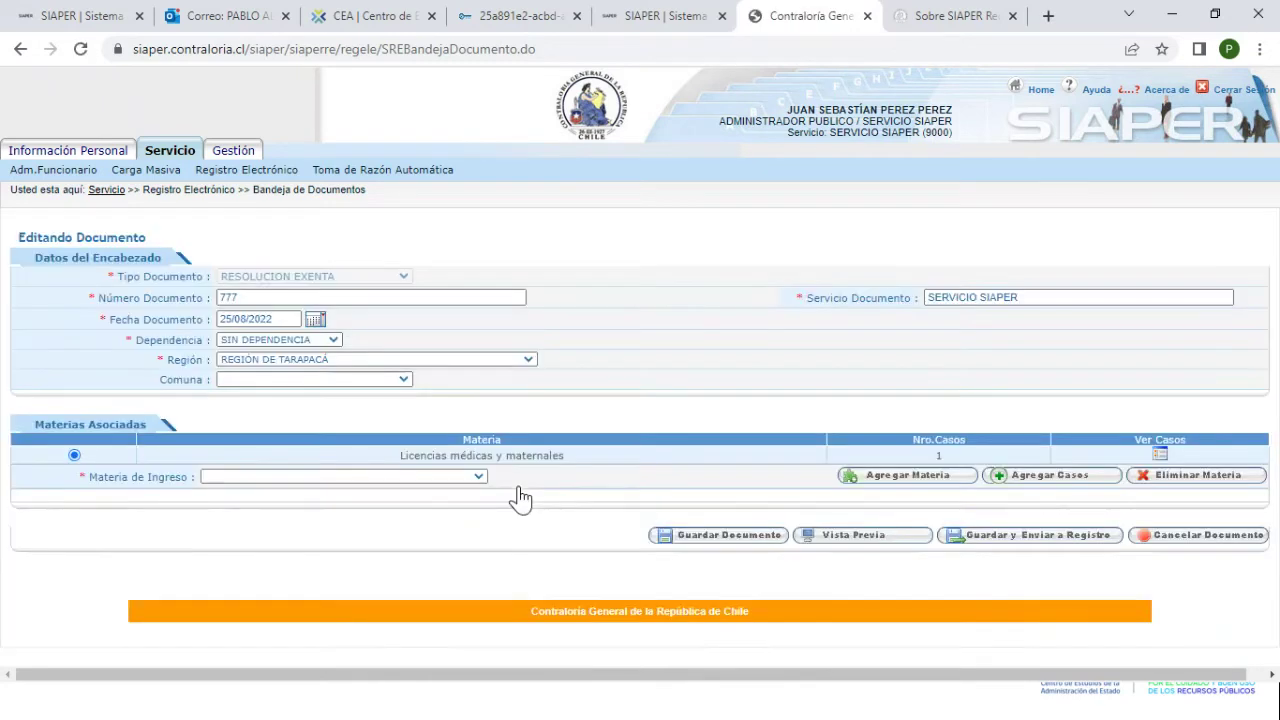
{"action": "scroll", "coordinate": [1019, 420], "scroll_direction": "up", "scroll_amount": 5}
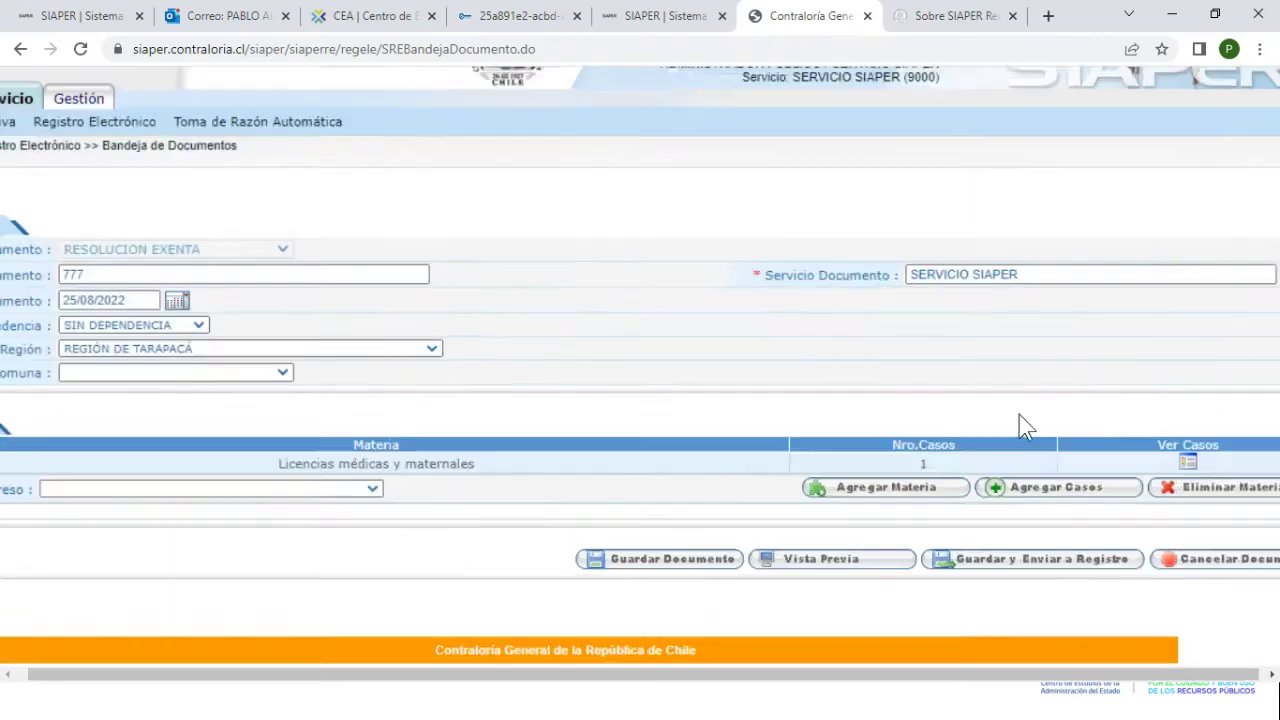
{"action": "scroll", "coordinate": [1019, 432], "scroll_direction": "down", "scroll_amount": 1}
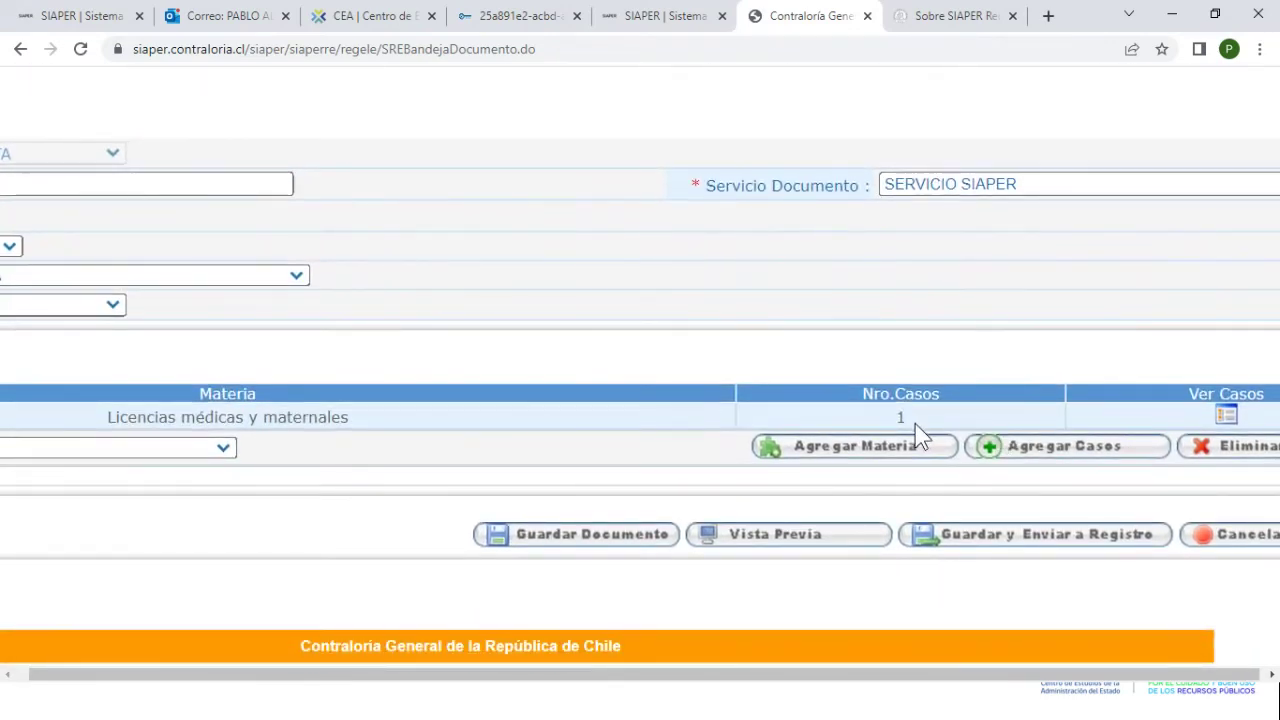
{"action": "double_click", "coordinate": [899, 418]}
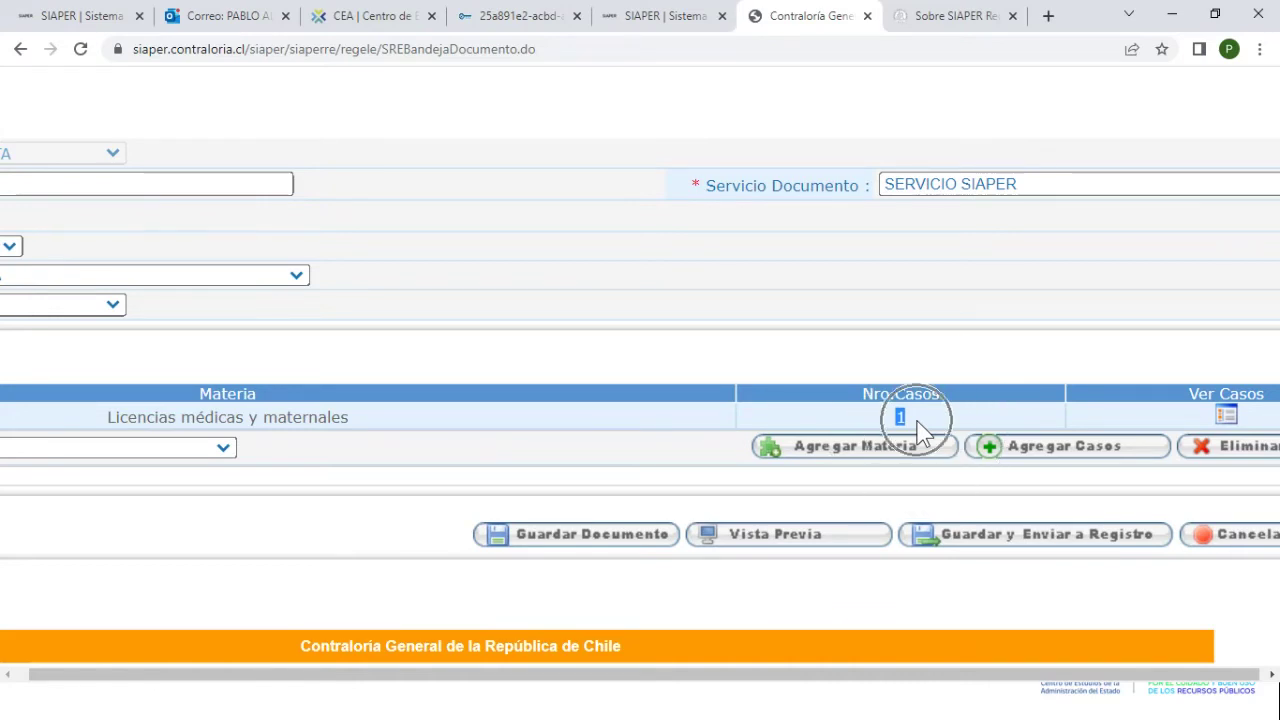
{"action": "key", "text": "ctrl+0"}
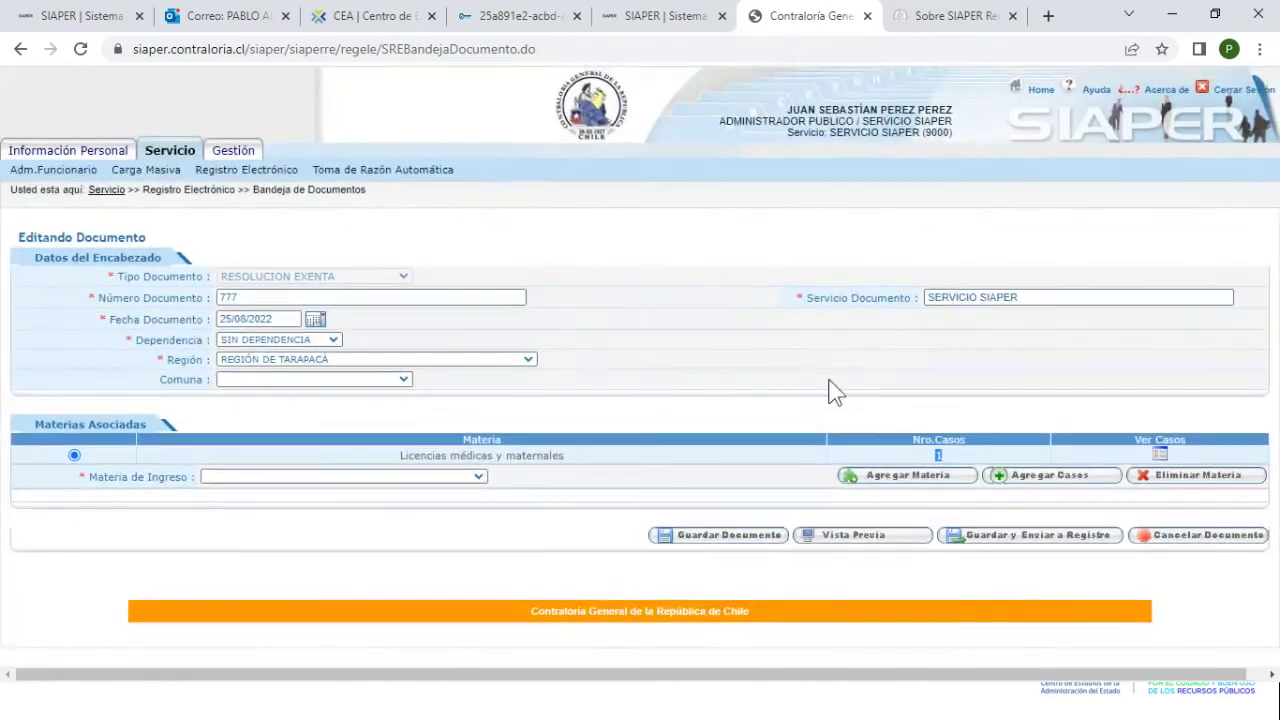
Save resolution 777 and send it to Registro, confirming the submission
{"action": "scroll", "coordinate": [1028, 552], "scroll_direction": "up", "scroll_amount": 5}
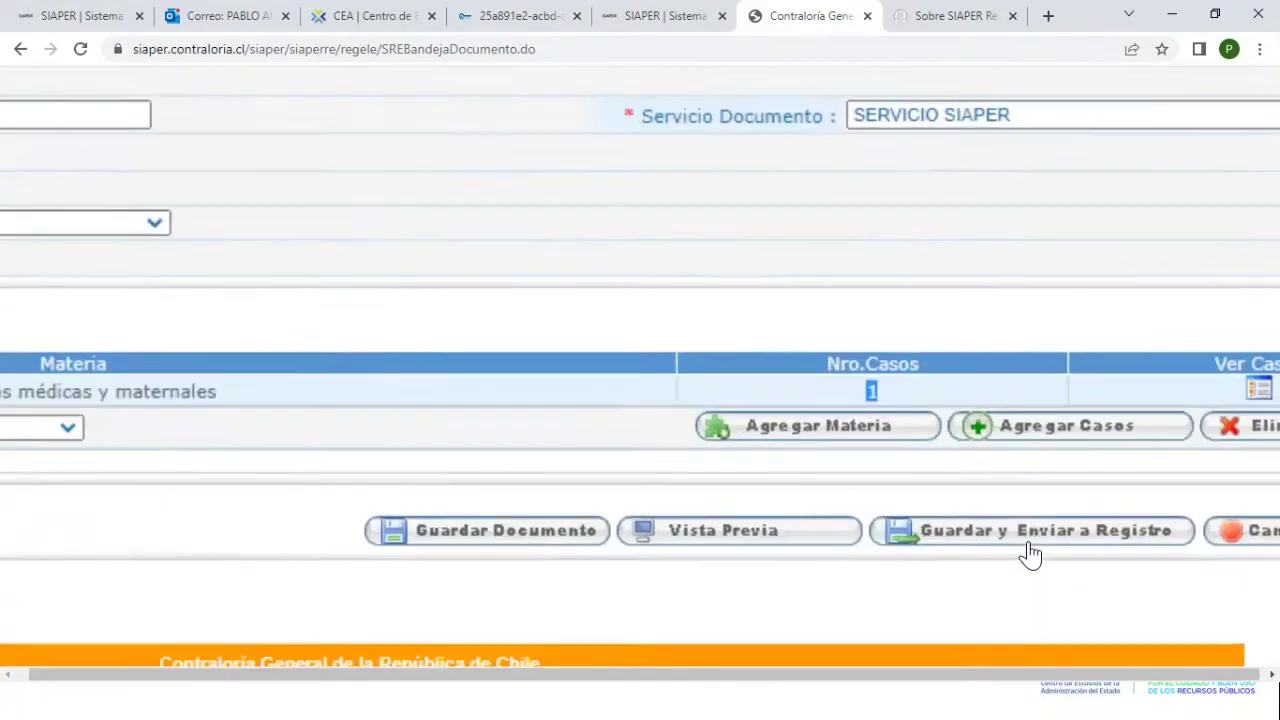
{"action": "scroll", "coordinate": [1030, 555], "scroll_direction": "right", "scroll_amount": 1}
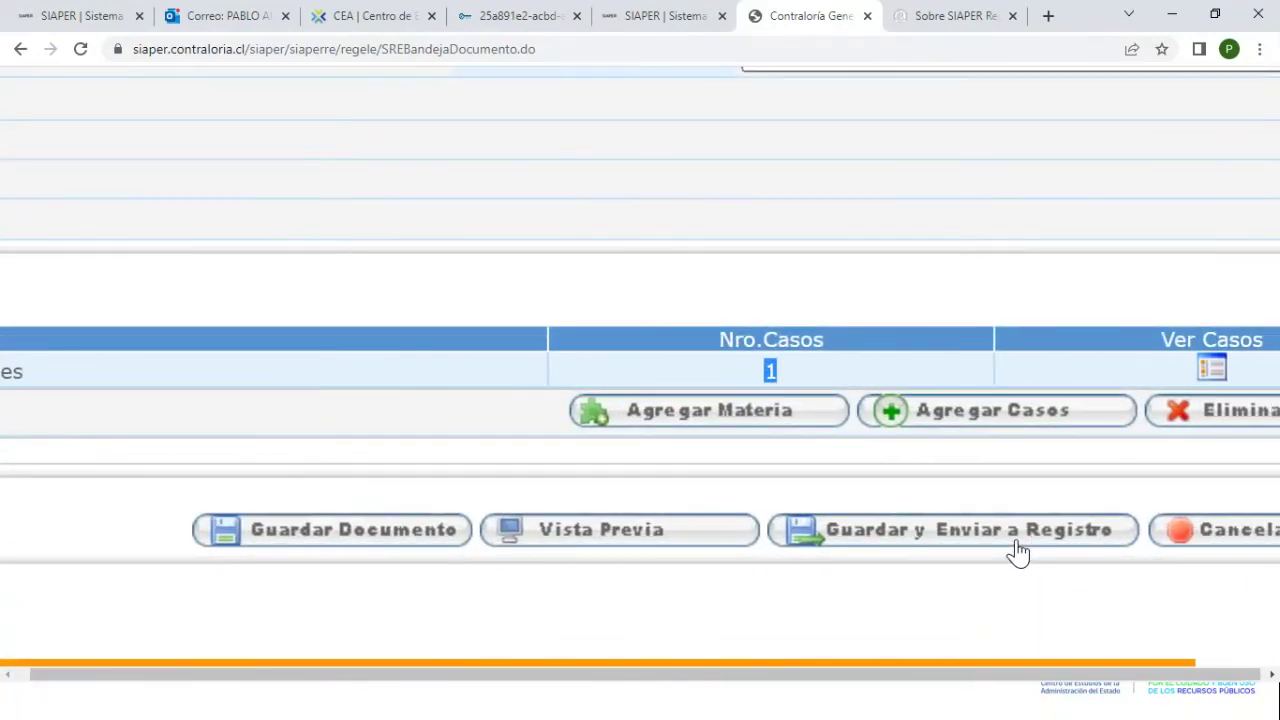
{"action": "key", "text": "ctrl"}
{"action": "key", "text": "ctrl"}
{"action": "left_click", "coordinate": [966, 541]}
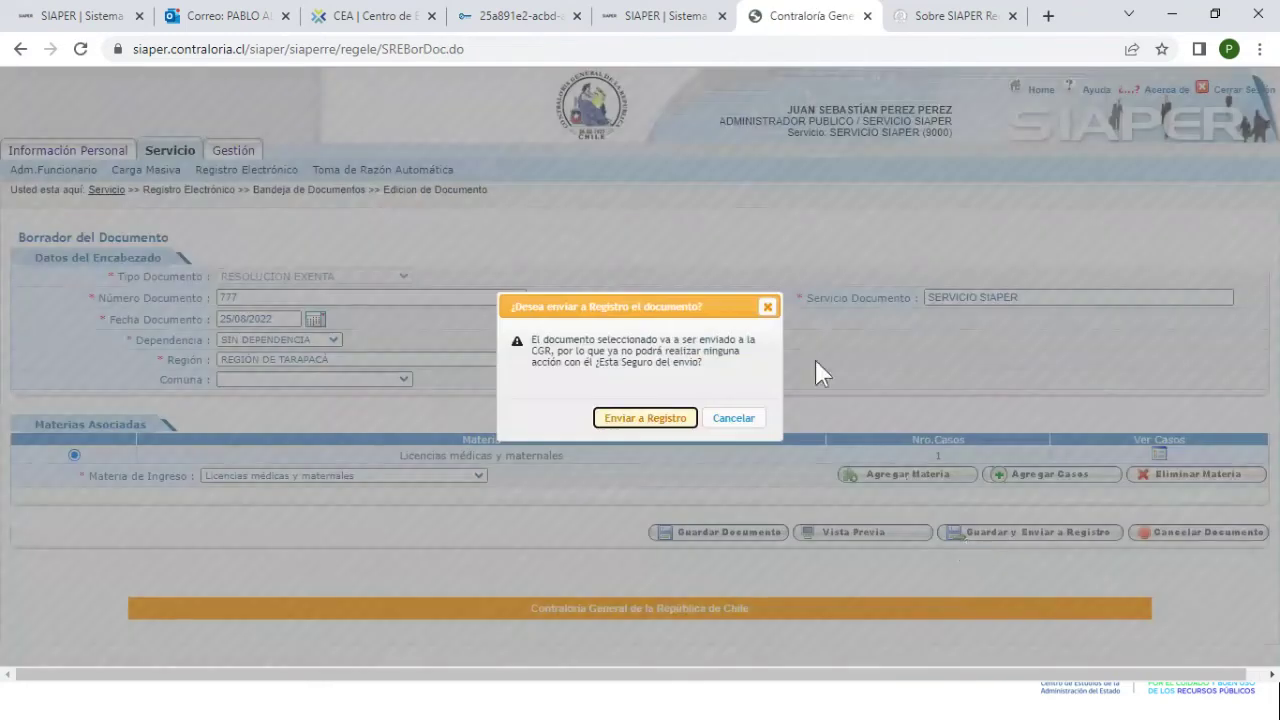
{"action": "left_click", "coordinate": [618, 420]}
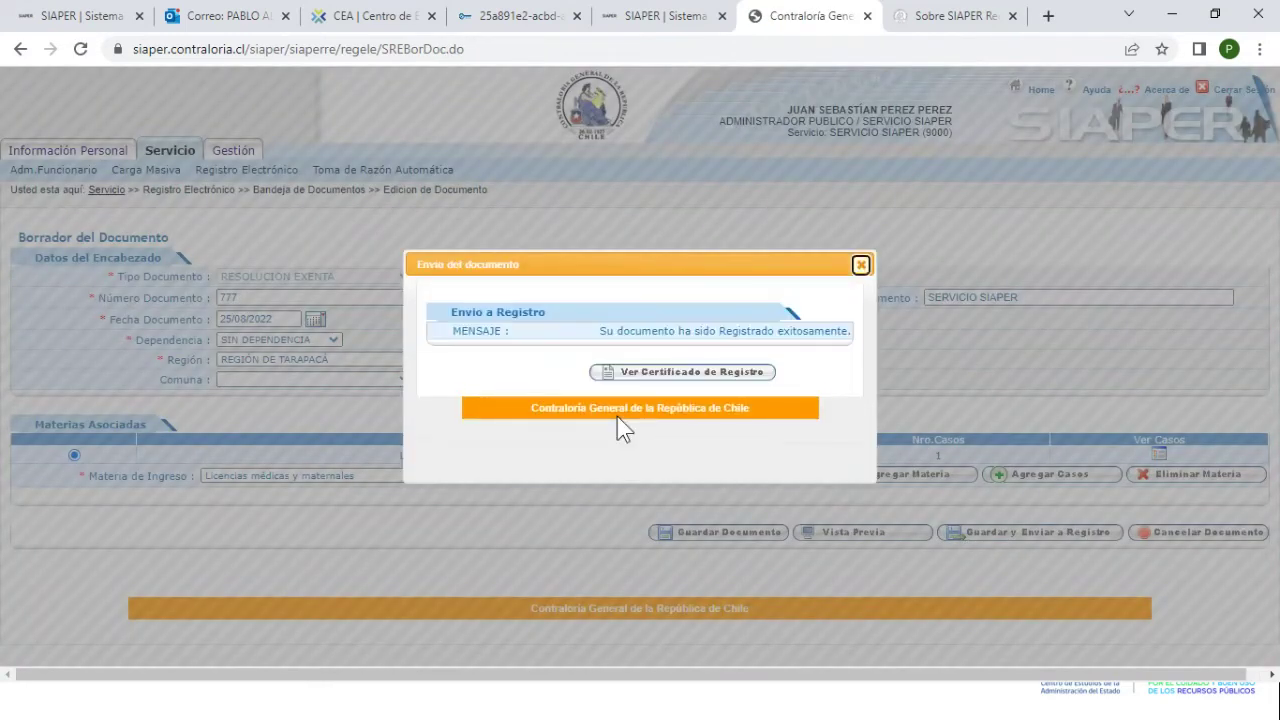
Download the Certificado de Registro of the submitted resolution and review the PDF
{"action": "left_click", "coordinate": [690, 374]}
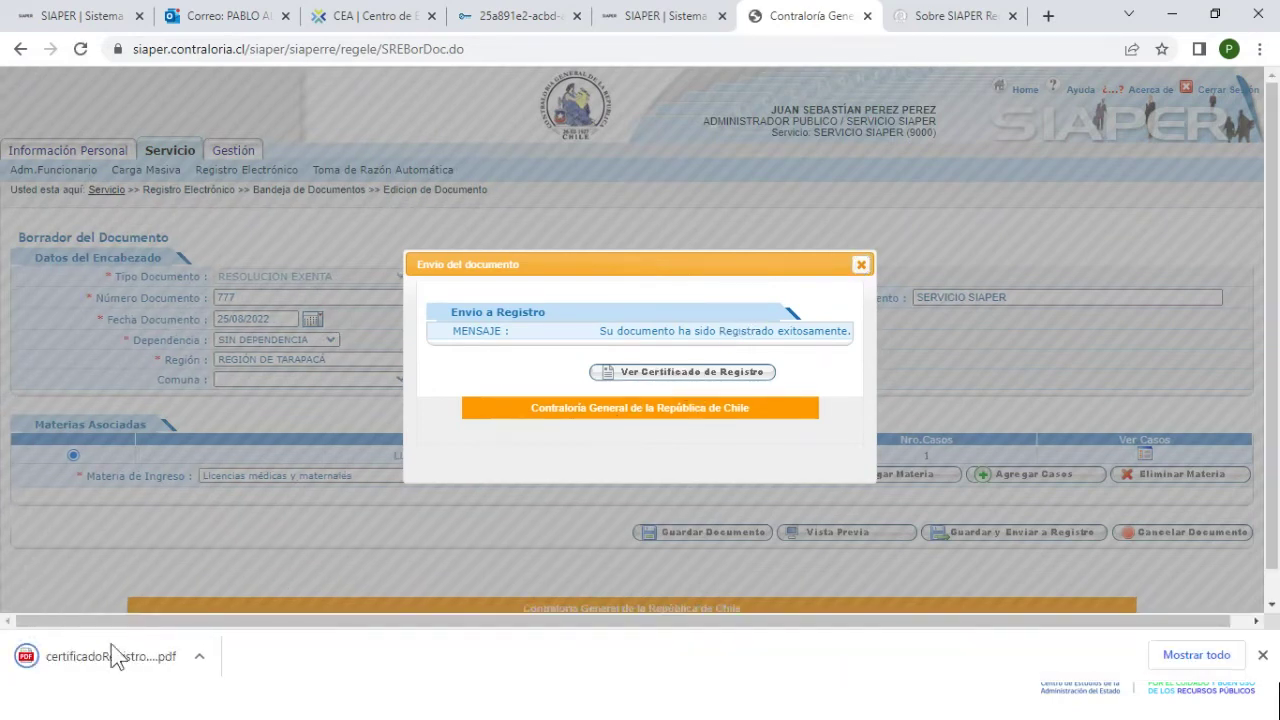
{"action": "left_click", "coordinate": [106, 653]}
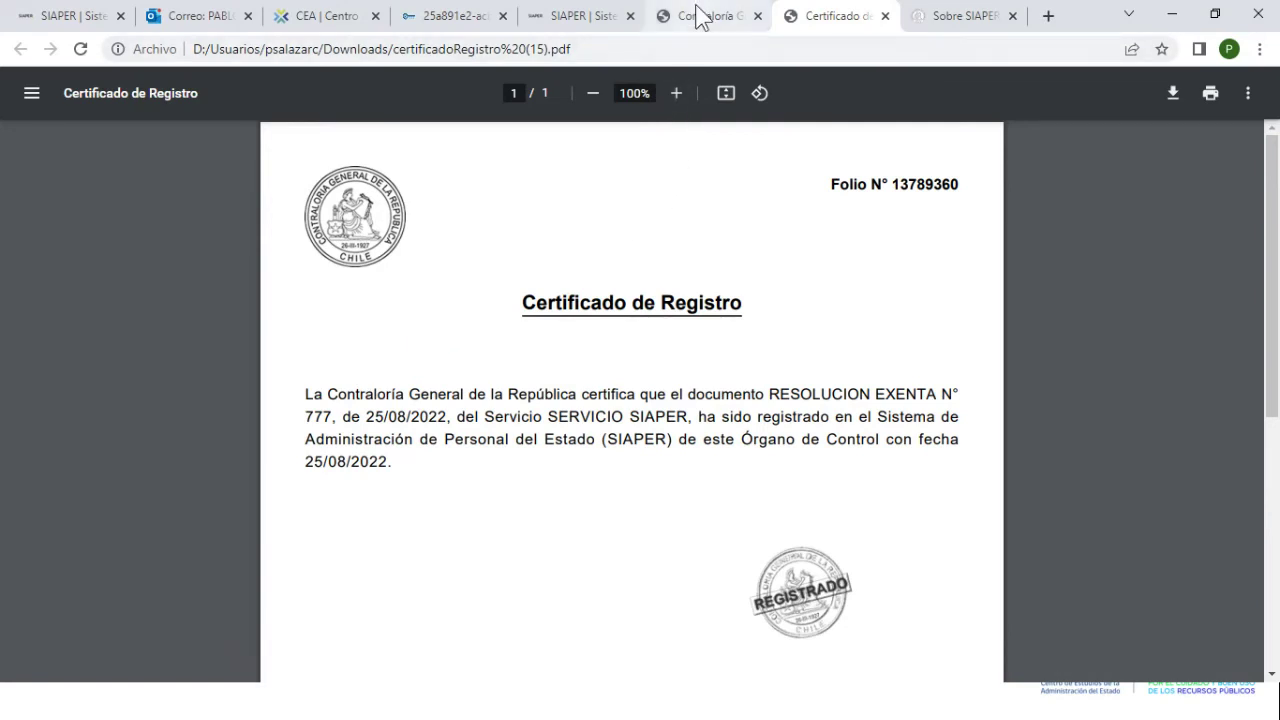
{"action": "mouse_move", "coordinate": [698, 24]}
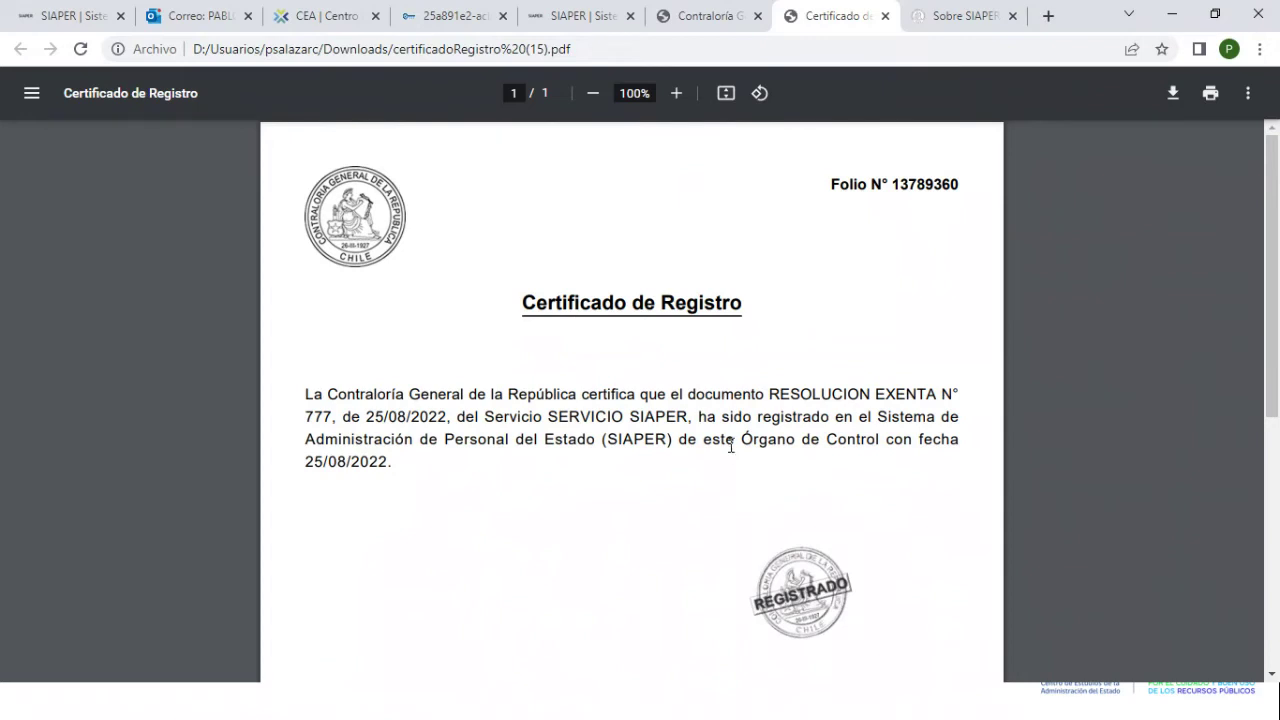
{"action": "scroll", "coordinate": [731, 430], "scroll_direction": "down", "scroll_amount": 3}
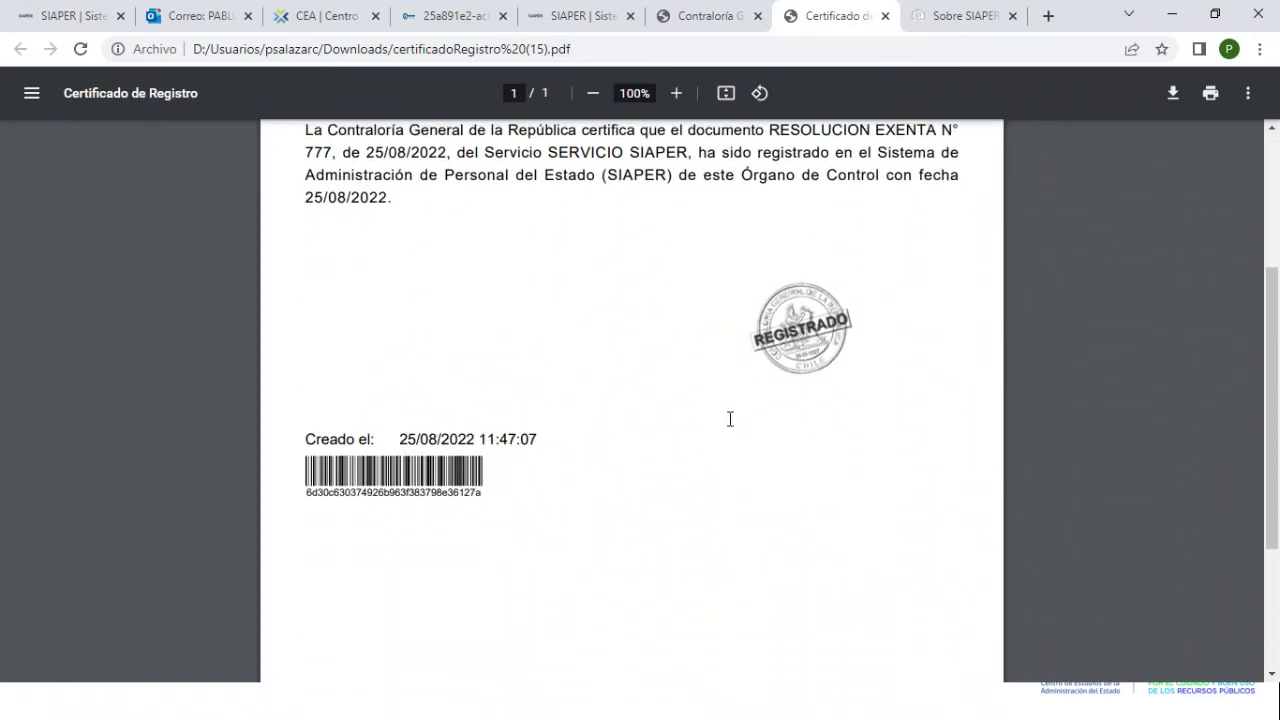
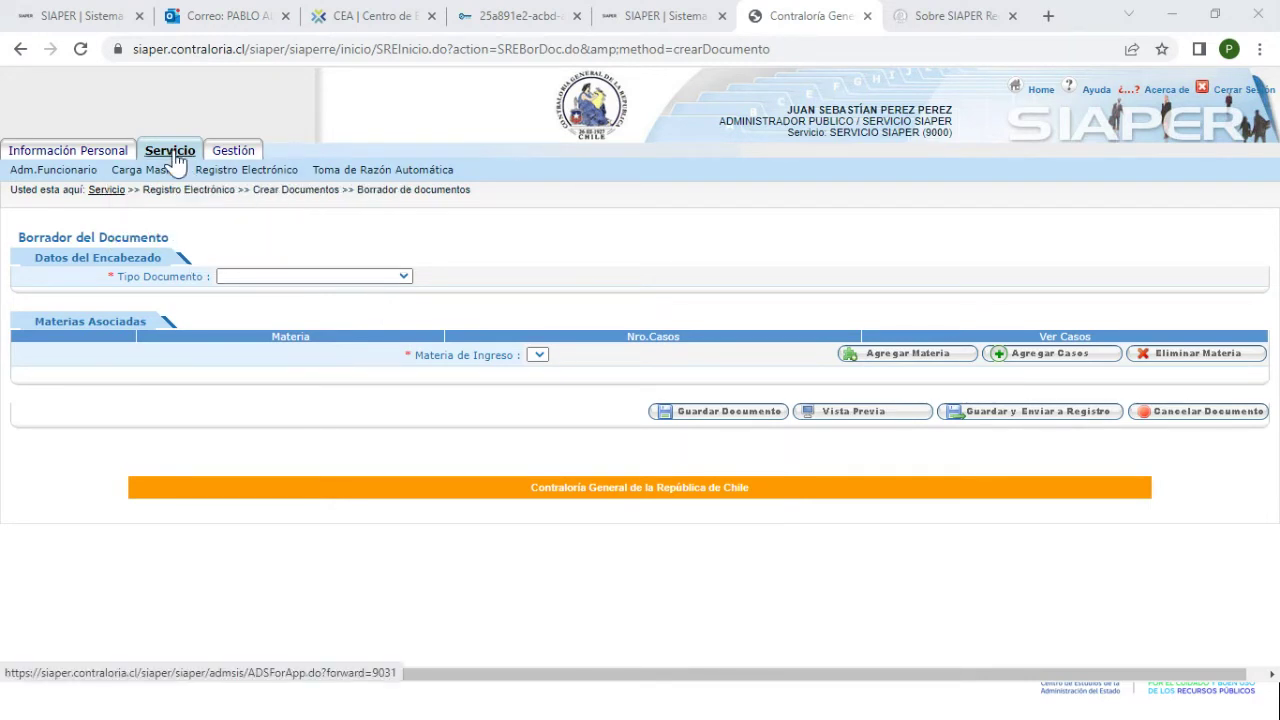
{"action": "mouse_move", "coordinate": [272, 171]}
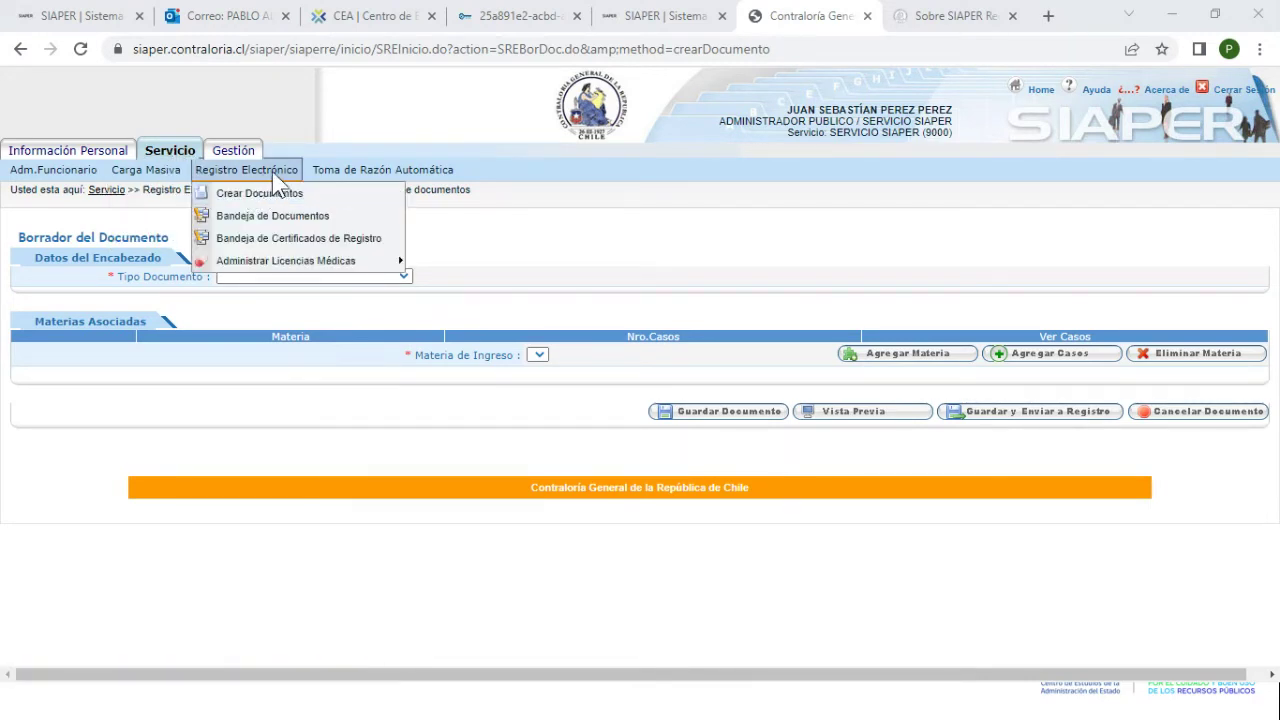
{"action": "scroll", "coordinate": [273, 172], "scroll_direction": "up", "scroll_amount": 5}
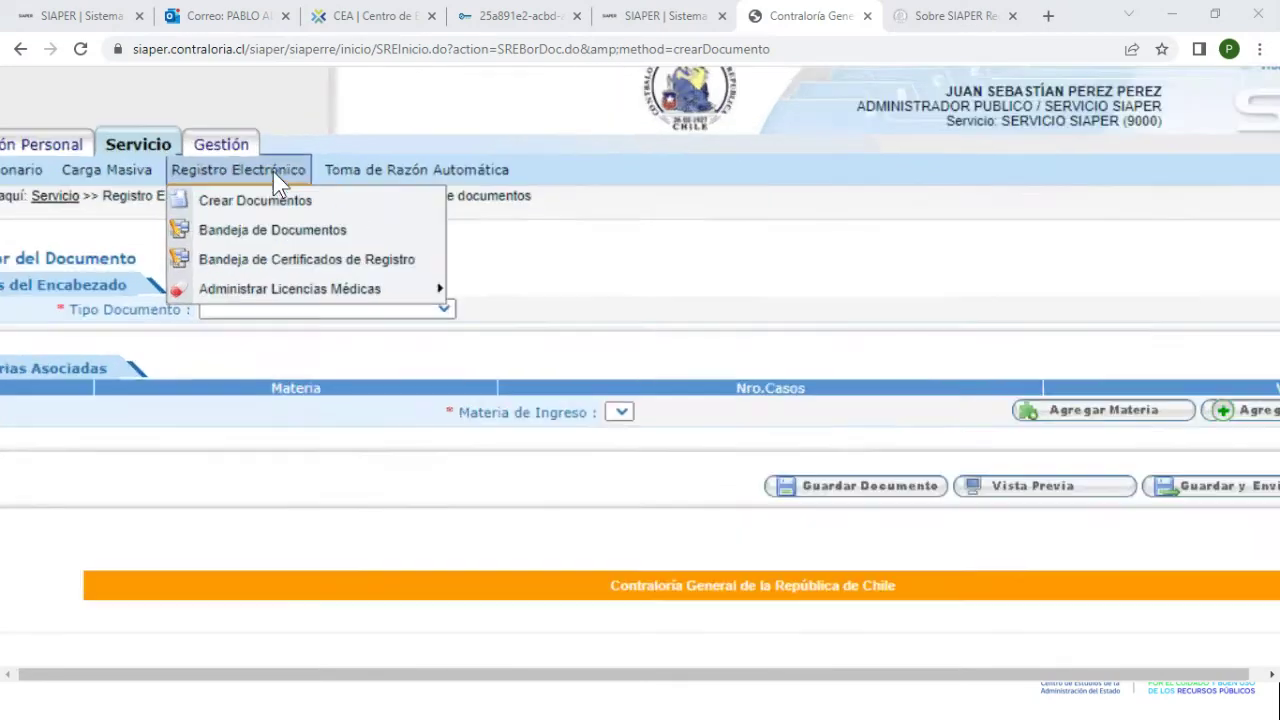
{"action": "scroll", "coordinate": [273, 171], "scroll_direction": "left", "scroll_amount": 2}
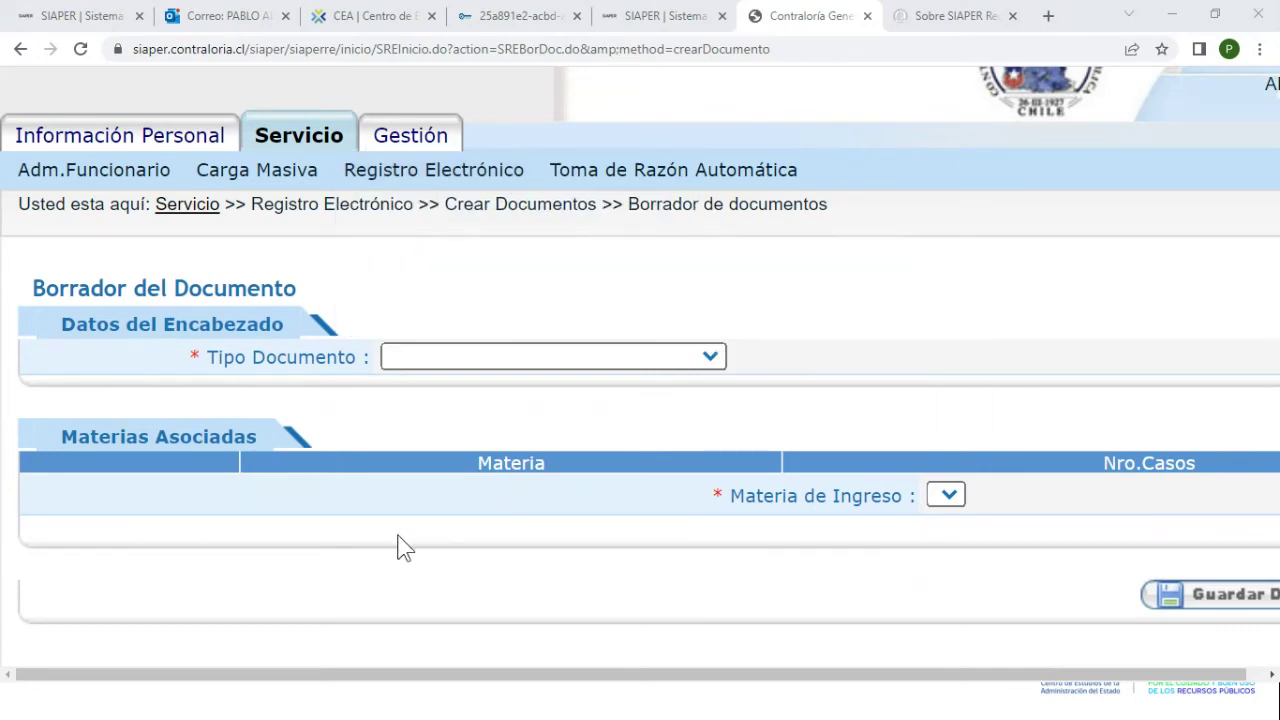
{"action": "scroll", "coordinate": [400, 546], "scroll_direction": "down", "scroll_amount": 4}
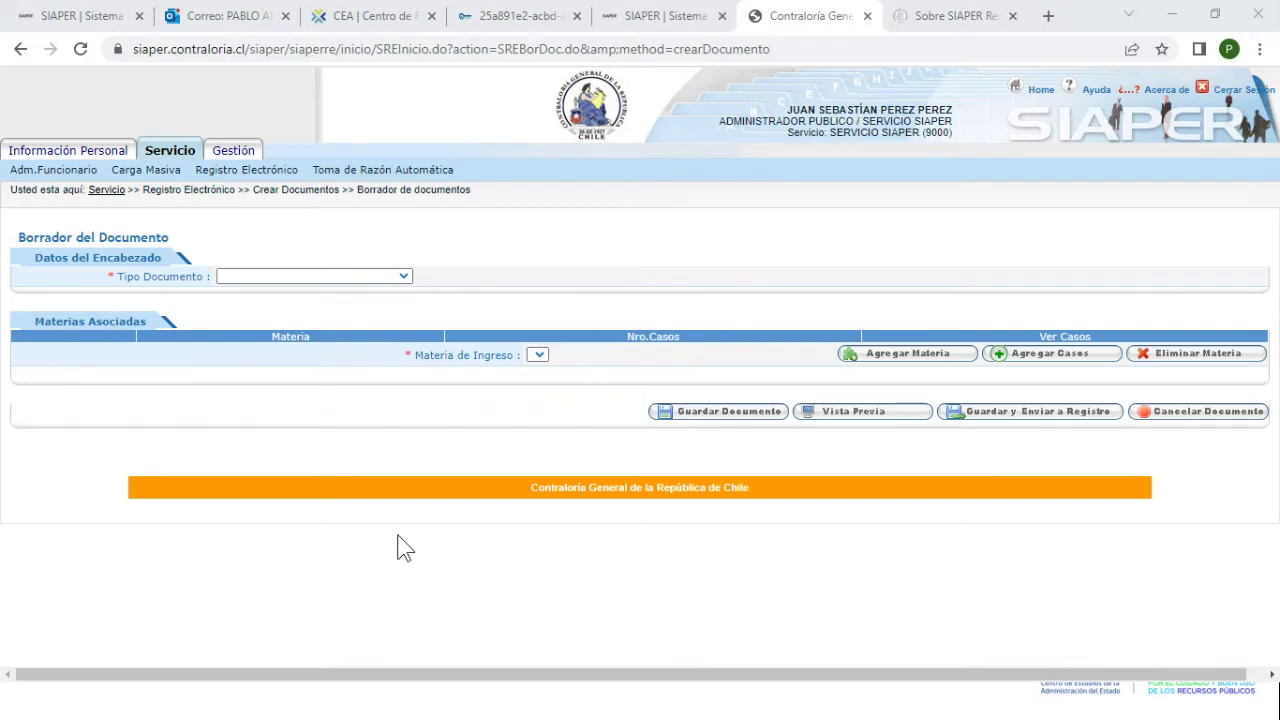
Set the new document draft's type to RESOLUCION EXENTA, its number to 888 and its date to 25/08/2022
{"action": "left_click", "coordinate": [352, 278]}
{"action": "left_click", "coordinate": [330, 332]}
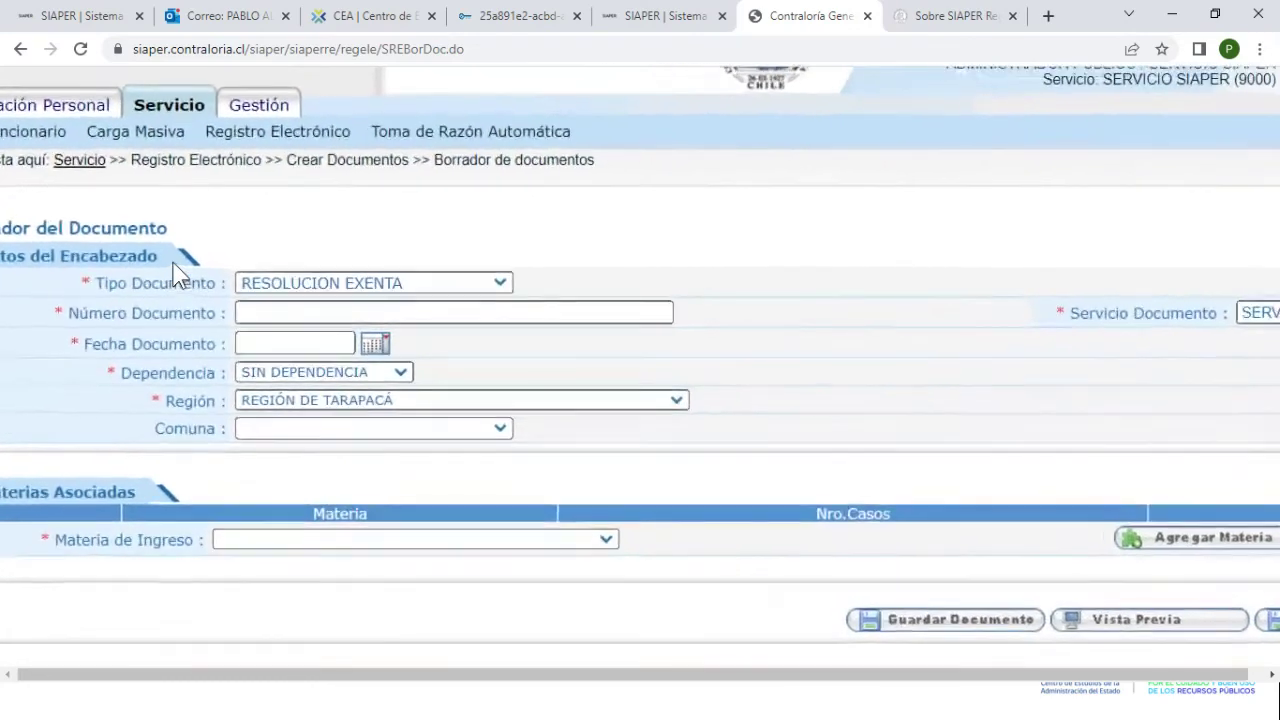
{"action": "left_click", "coordinate": [401, 314]}
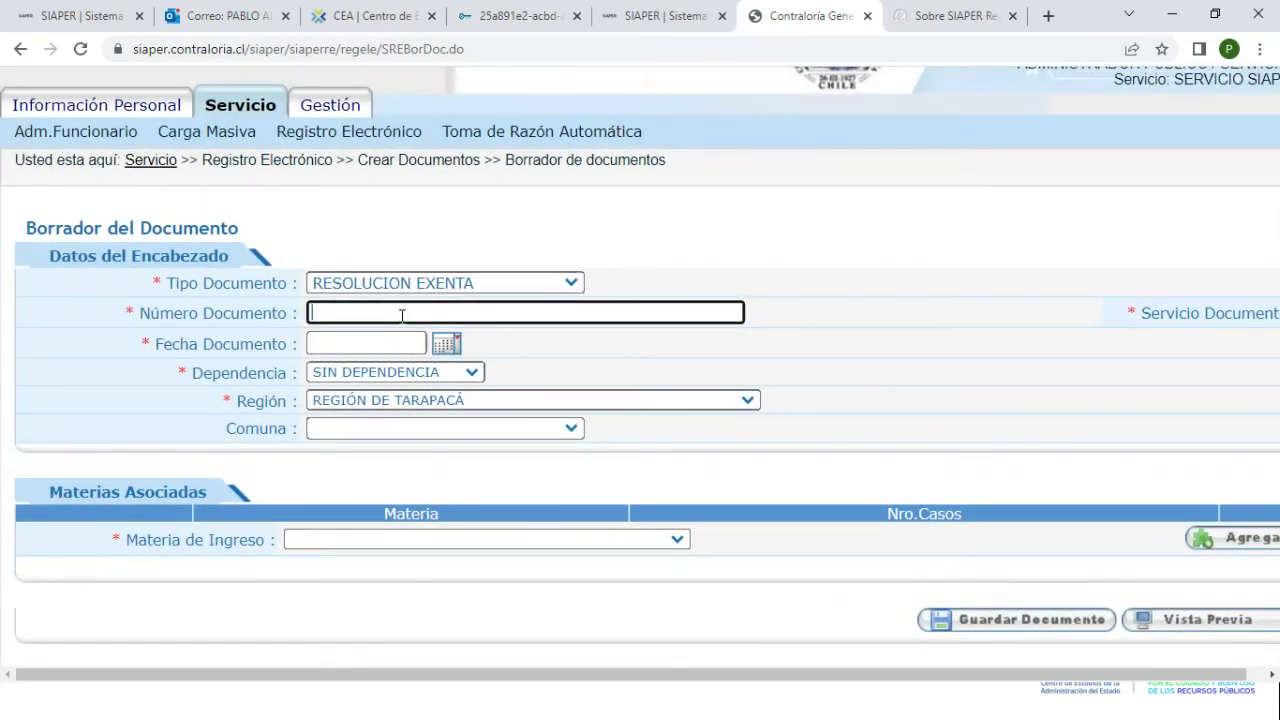
{"action": "type", "text": "888"}
{"action": "left_click", "coordinate": [444, 343]}
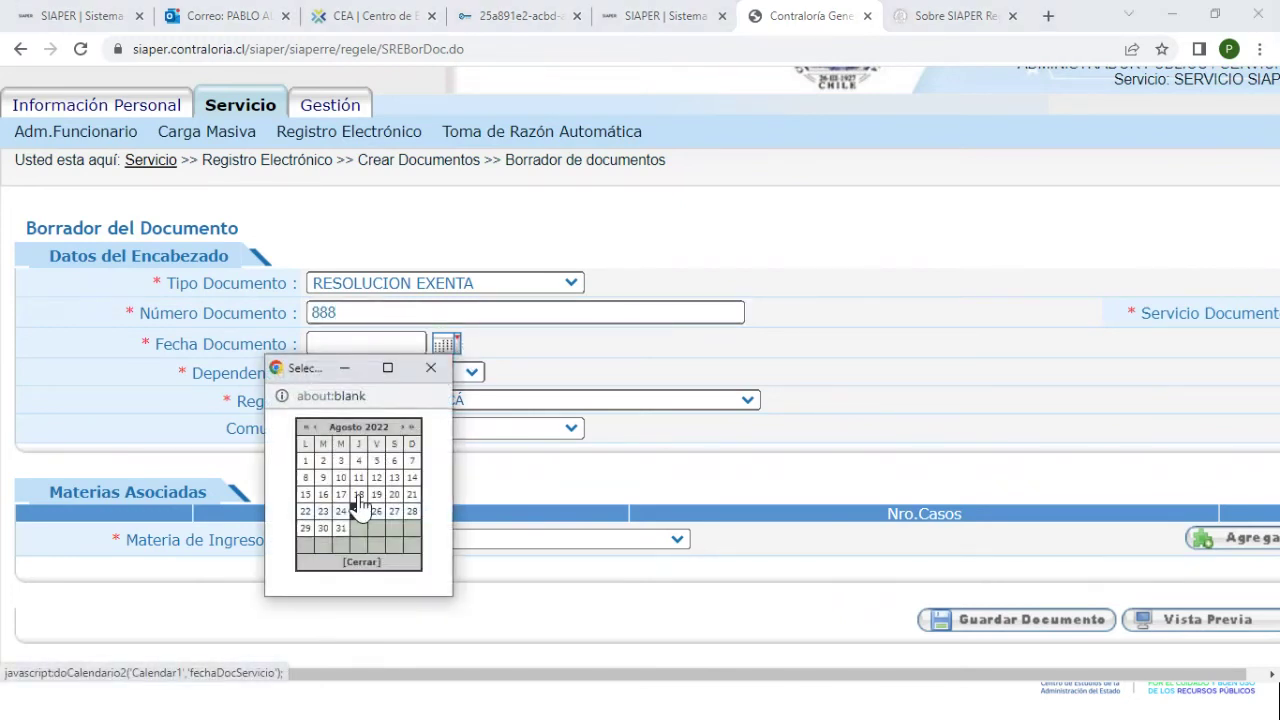
{"action": "left_click", "coordinate": [358, 512]}
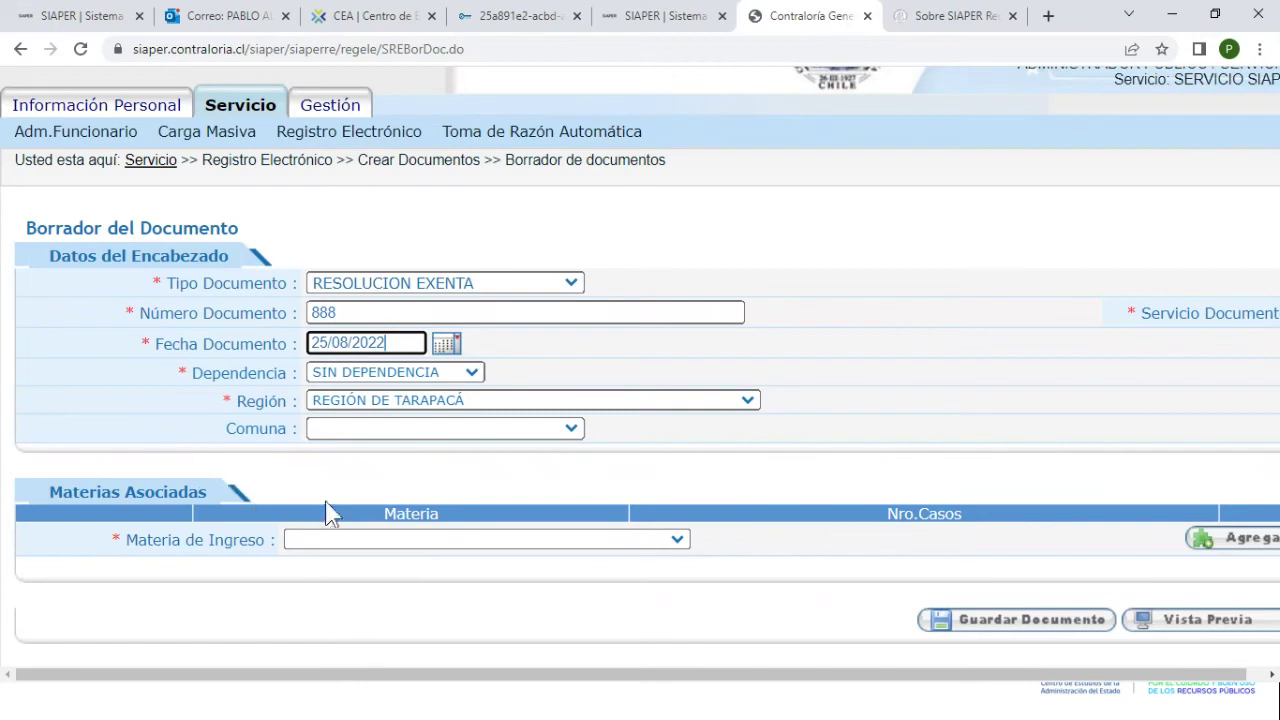
Set the document's region to REGIÓN DE TARAPACÁ and its comuna to IQUIQUE
{"action": "left_click", "coordinate": [355, 403]}
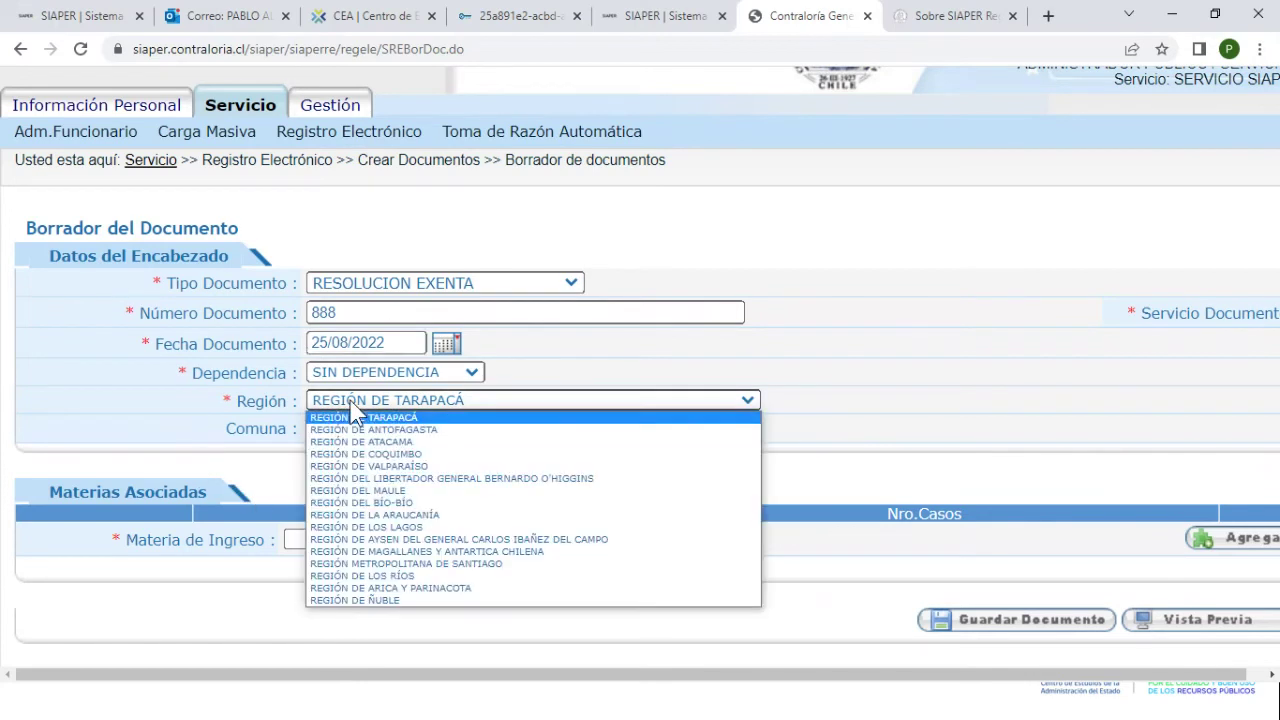
{"action": "left_click", "coordinate": [350, 418]}
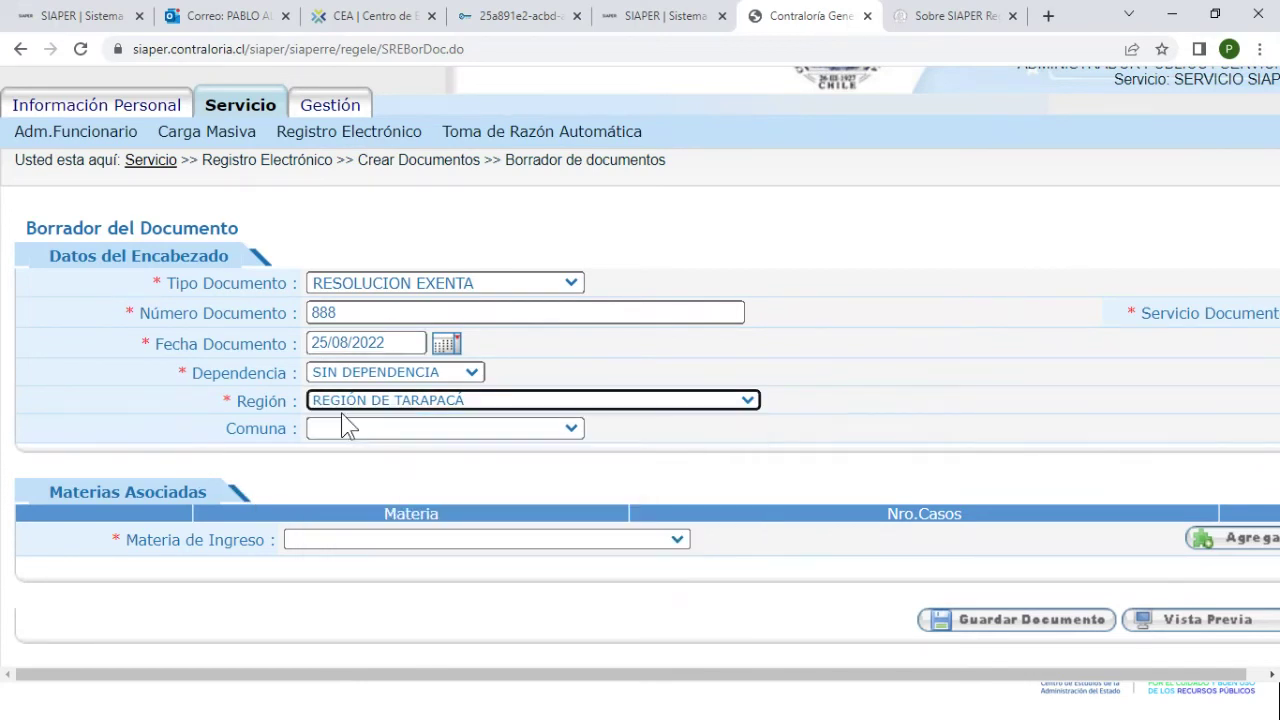
{"action": "left_click", "coordinate": [360, 427]}
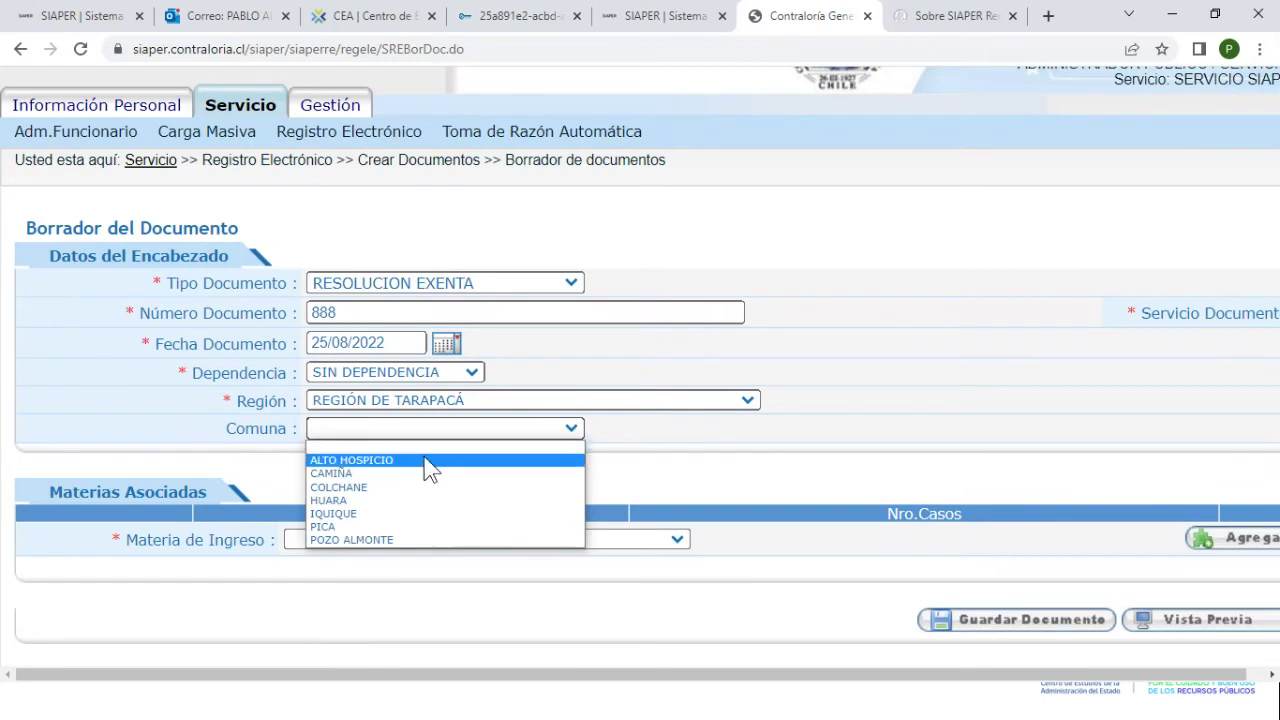
{"action": "left_click", "coordinate": [409, 514]}
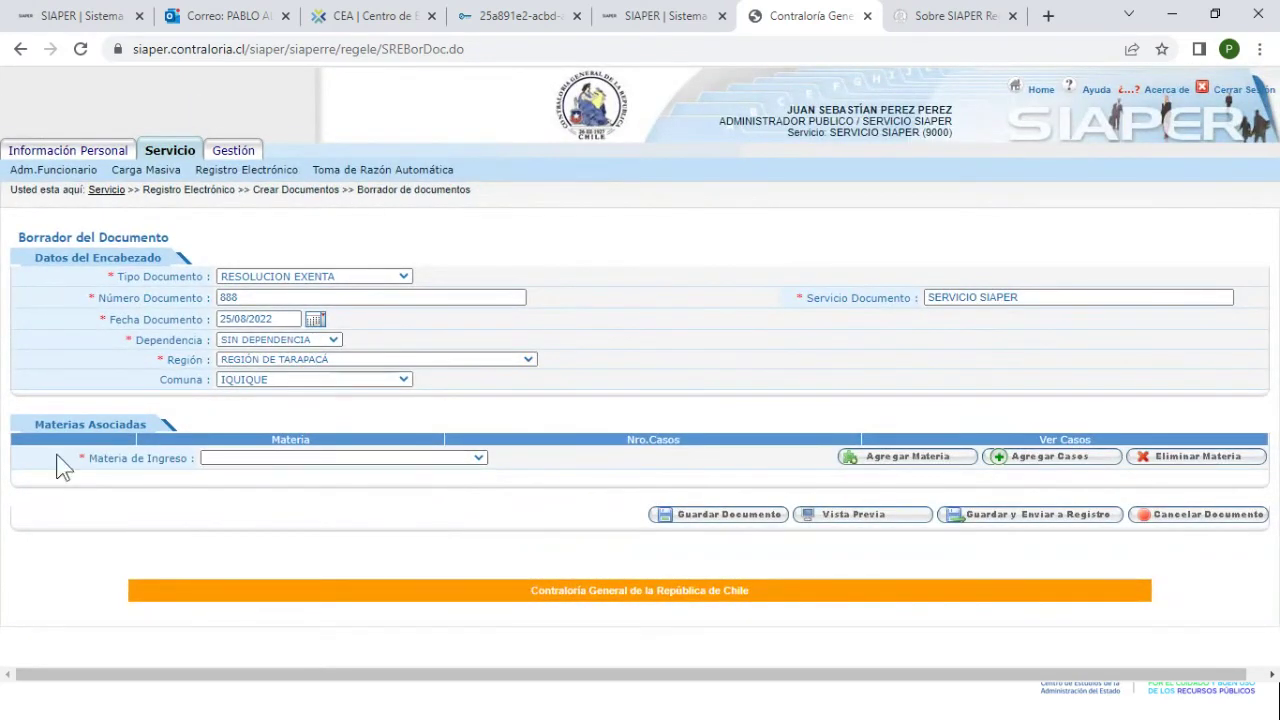
Add Permisos y feriados as an associated materia of the document
{"action": "left_click", "coordinate": [241, 457]}
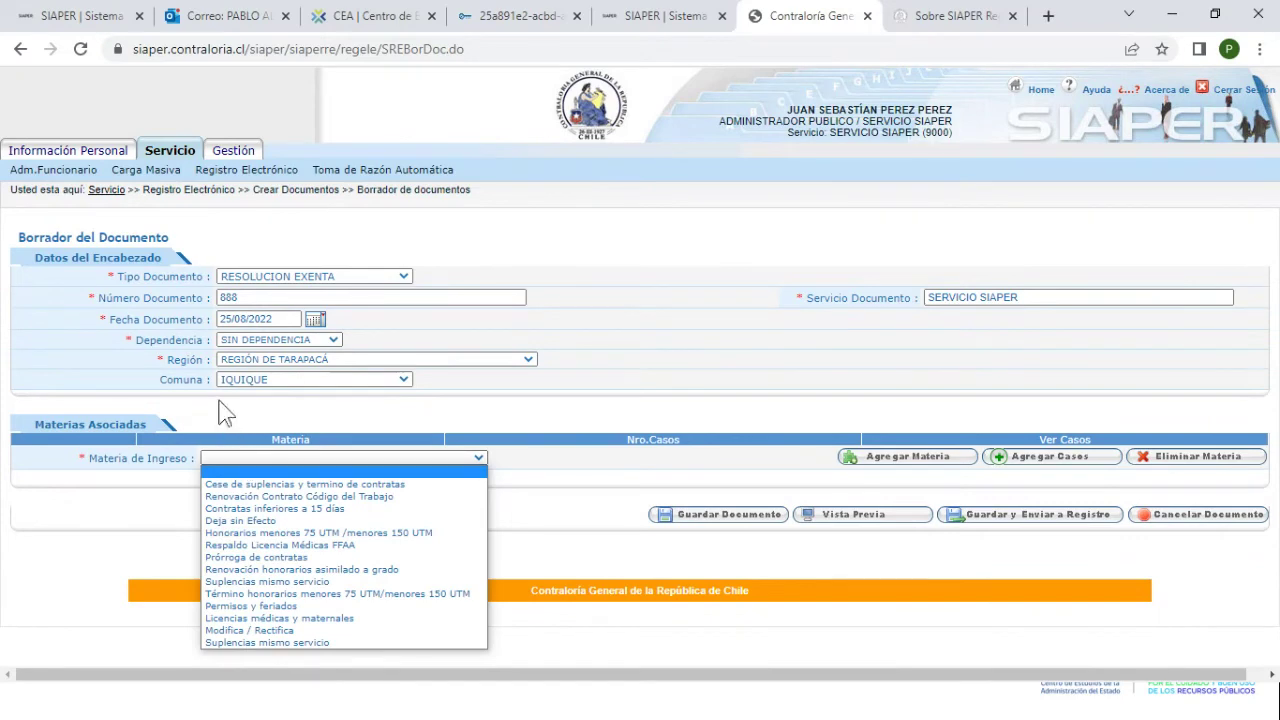
{"action": "left_click", "coordinate": [294, 608]}
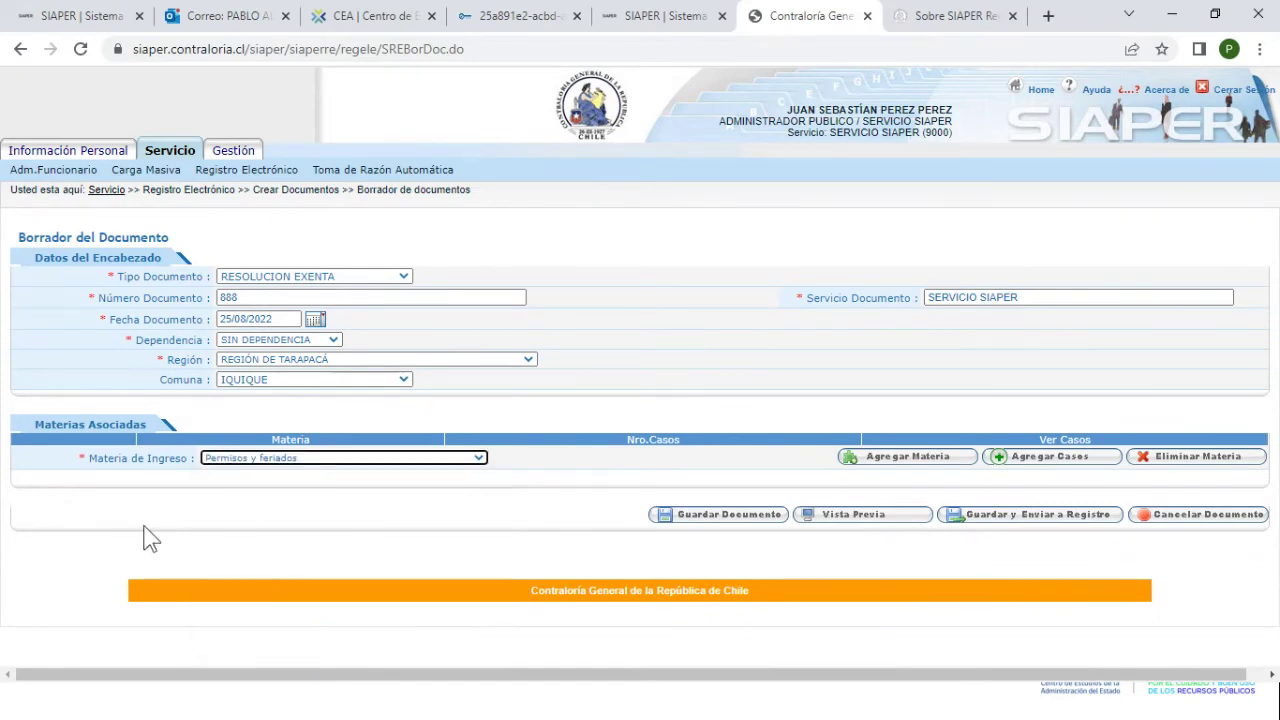
{"action": "scroll", "coordinate": [121, 518], "scroll_direction": "up", "scroll_amount": 5, "text": "ctrl"}
{"action": "scroll", "coordinate": [121, 528], "scroll_direction": "down", "scroll_amount": 1, "text": "ctrl"}
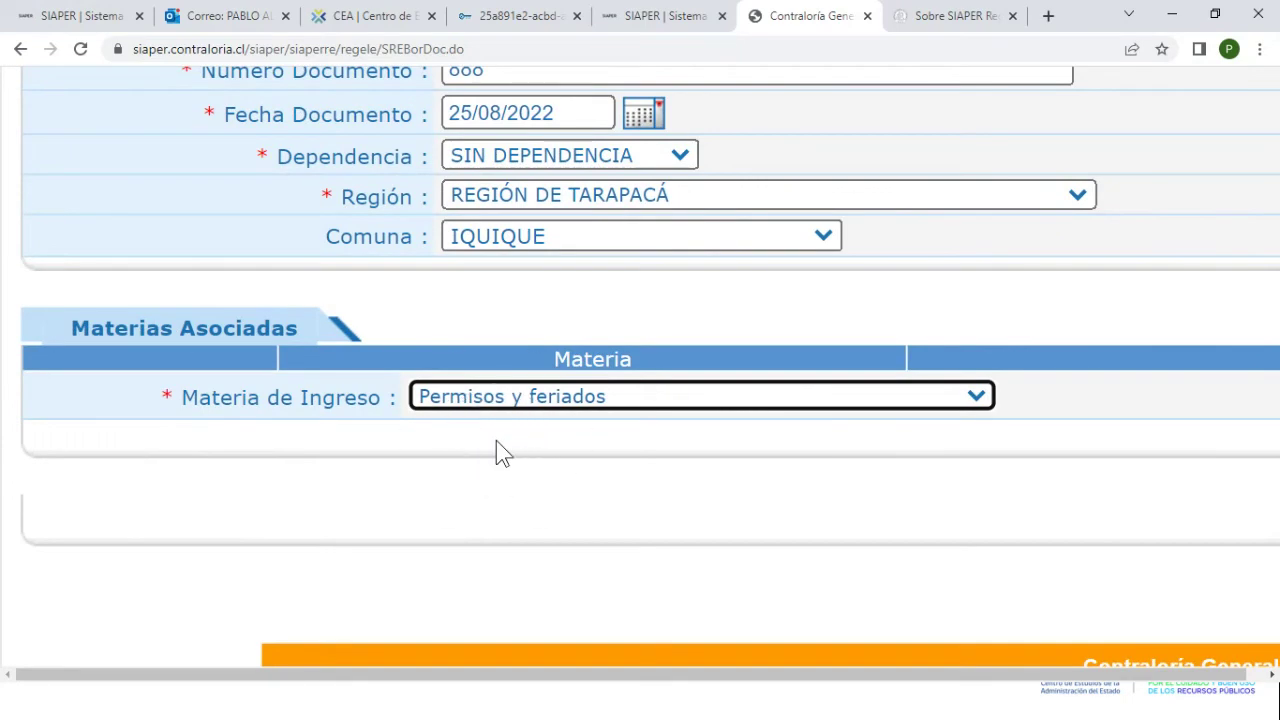
{"action": "scroll", "coordinate": [497, 441], "scroll_direction": "down", "scroll_amount": 4, "text": "ctrl"}
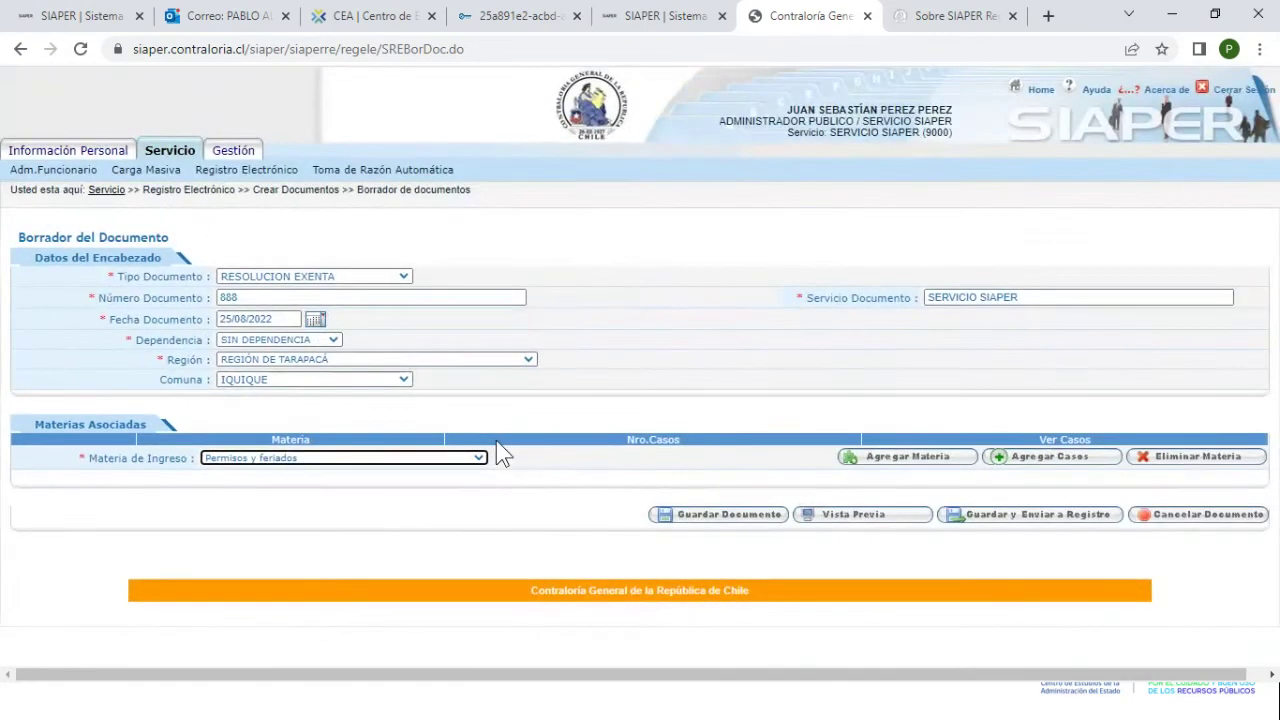
{"action": "left_click", "coordinate": [918, 464]}
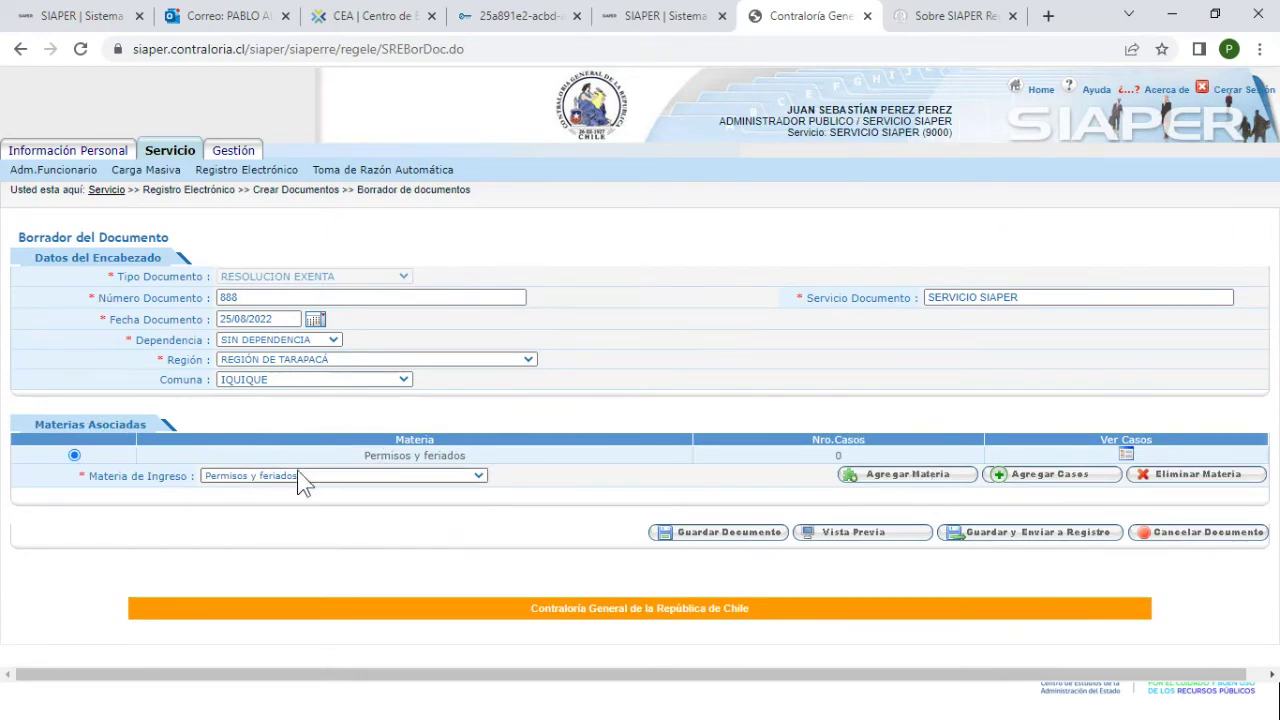
Examine the added Permisos y feriados row, its number of cases and the options for viewing and adding cases
{"action": "left_click_drag", "start_coordinate": [362, 456], "coordinate": [478, 470]}
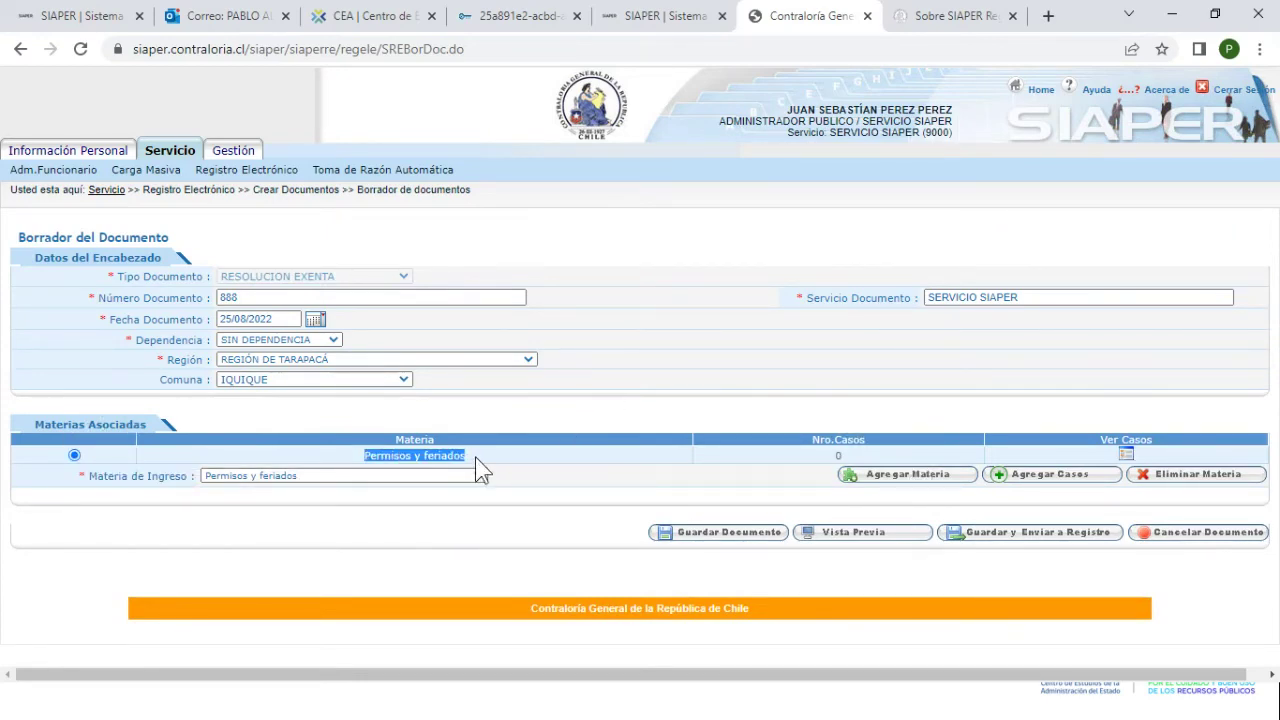
{"action": "scroll", "coordinate": [480, 470], "scroll_direction": "up", "scroll_amount": 5, "text": "ctrl"}
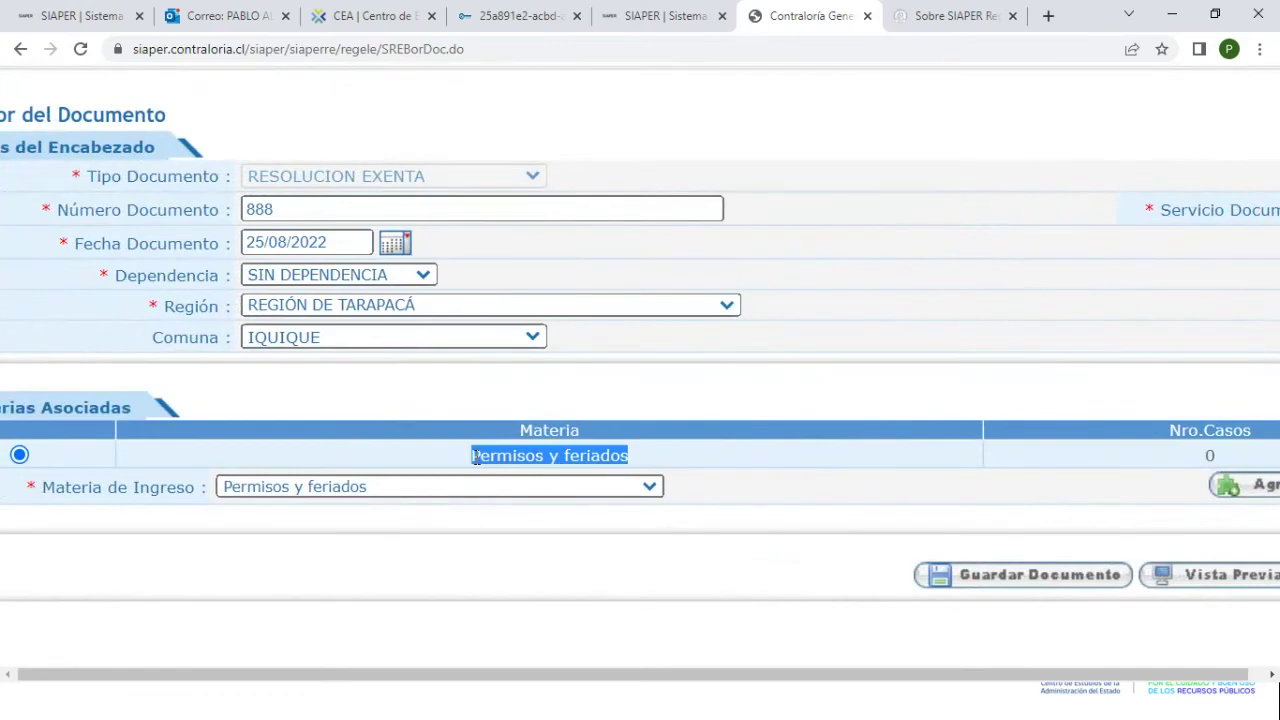
{"action": "scroll", "coordinate": [476, 458], "scroll_direction": "down", "scroll_amount": 5, "text": "ctrl"}
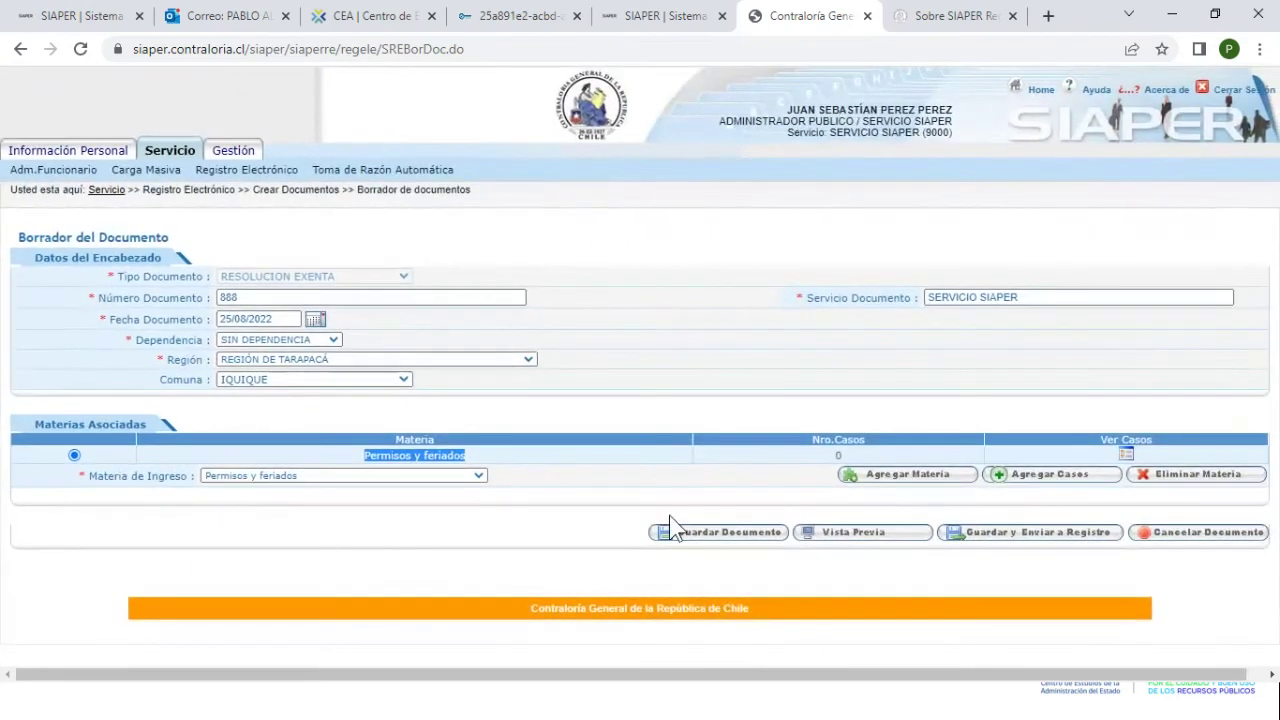
{"action": "left_click_drag", "start_coordinate": [851, 455], "coordinate": [823, 455]}
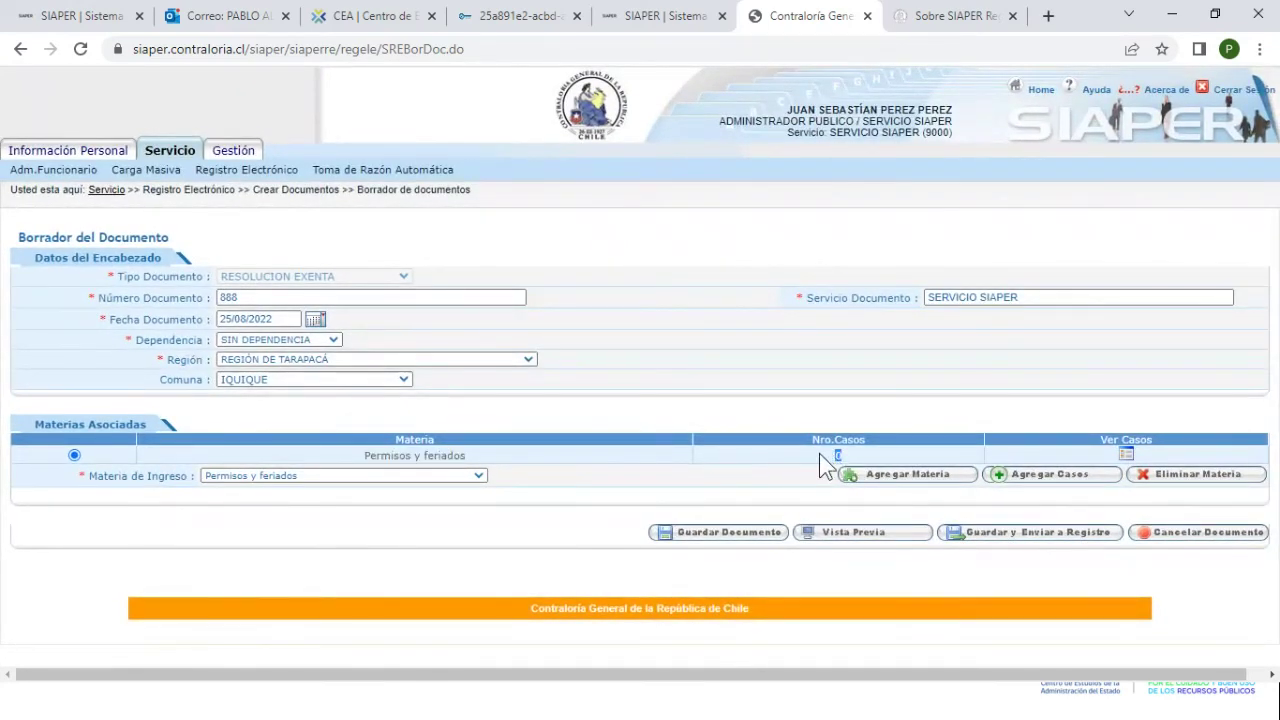
{"action": "scroll", "coordinate": [819, 453], "scroll_direction": "up", "scroll_amount": 3, "text": "ctrl"}
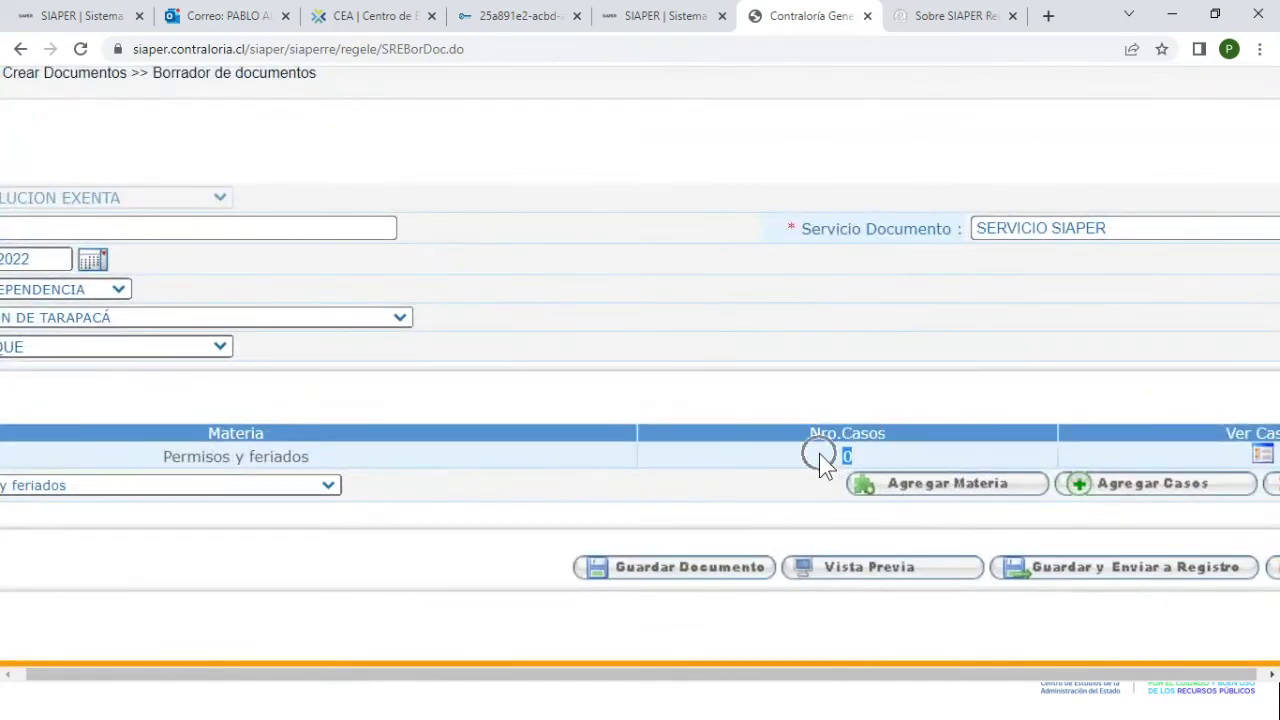
{"action": "scroll", "coordinate": [819, 453], "scroll_direction": "down", "scroll_amount": 3, "text": "ctrl"}
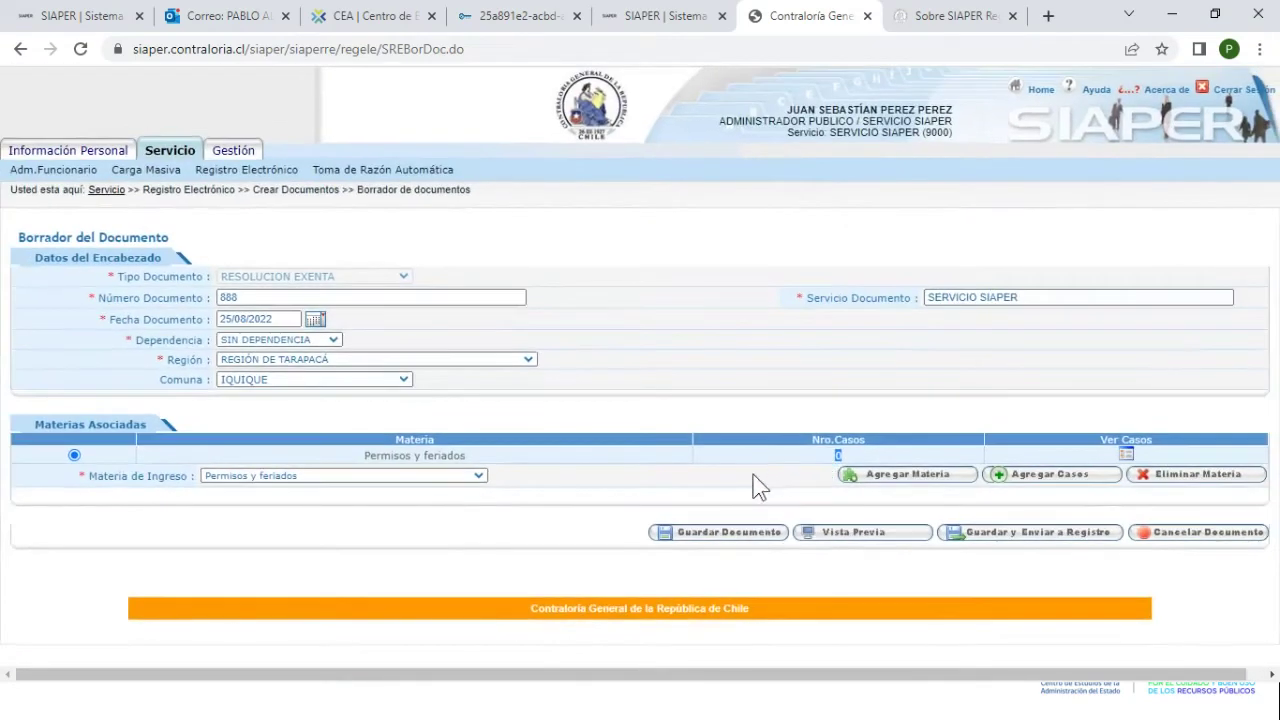
{"action": "scroll", "coordinate": [1120, 443], "scroll_direction": "up", "scroll_amount": 3, "text": "ctrl"}
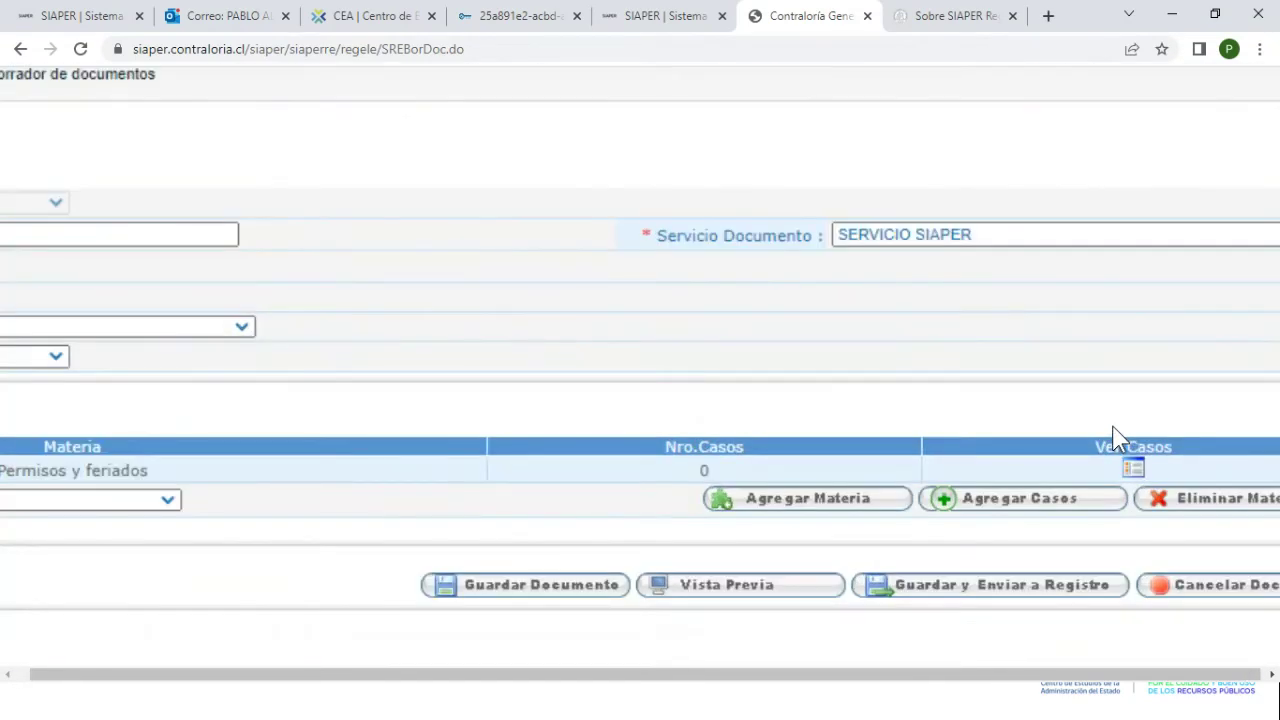
{"action": "scroll", "coordinate": [1116, 440], "scroll_direction": "up", "scroll_amount": 1, "text": "ctrl"}
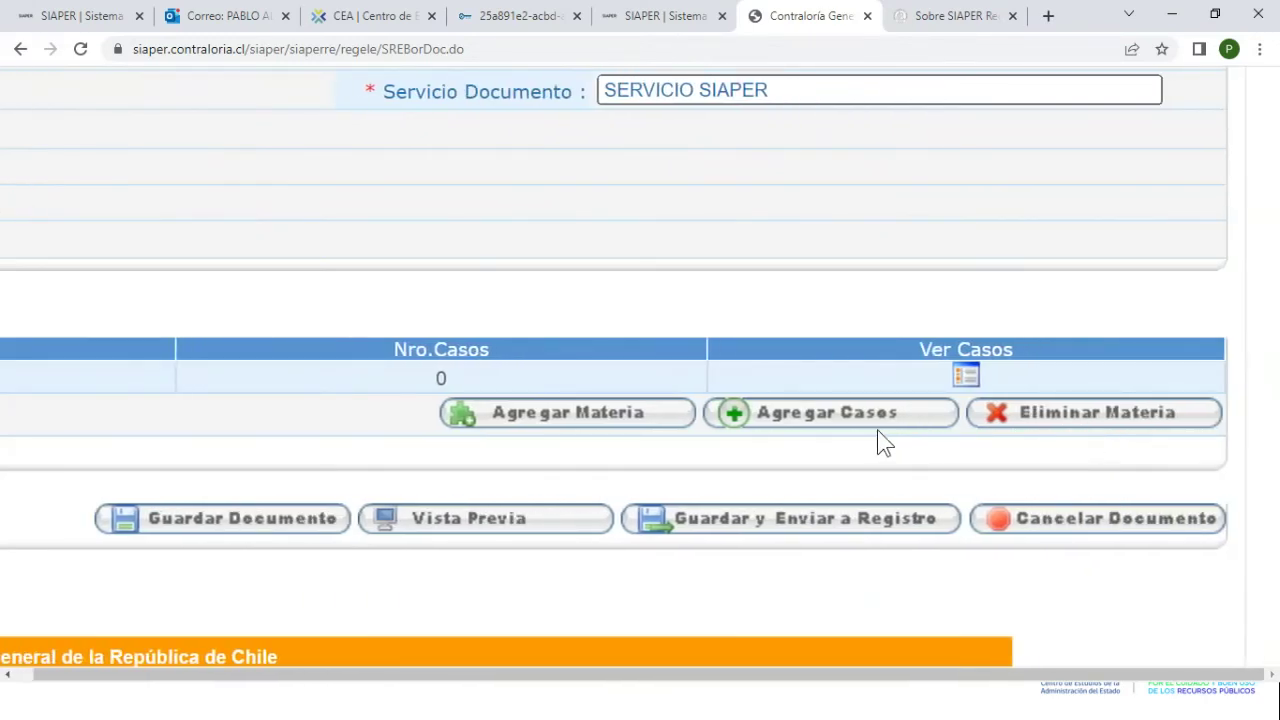
{"action": "left_click", "coordinate": [787, 430]}
{"action": "left_click", "coordinate": [788, 428]}
{"action": "left_click", "coordinate": [973, 382]}
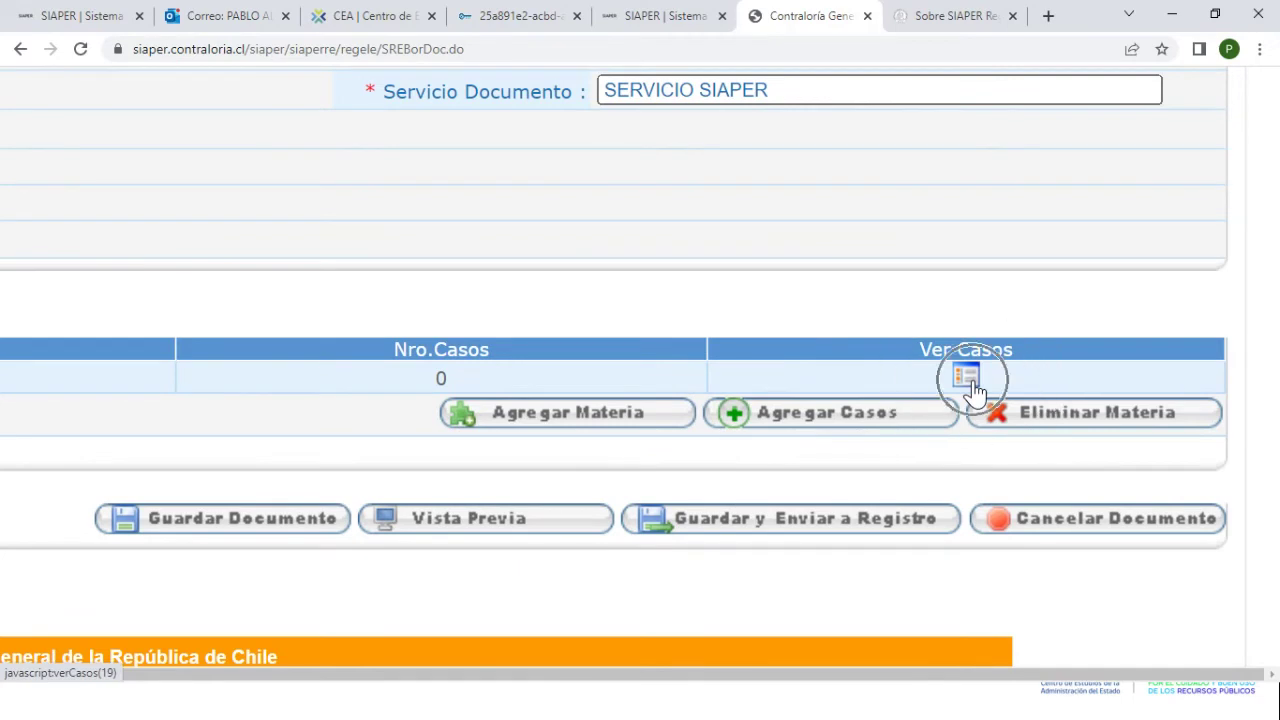
{"action": "left_click", "coordinate": [973, 385]}
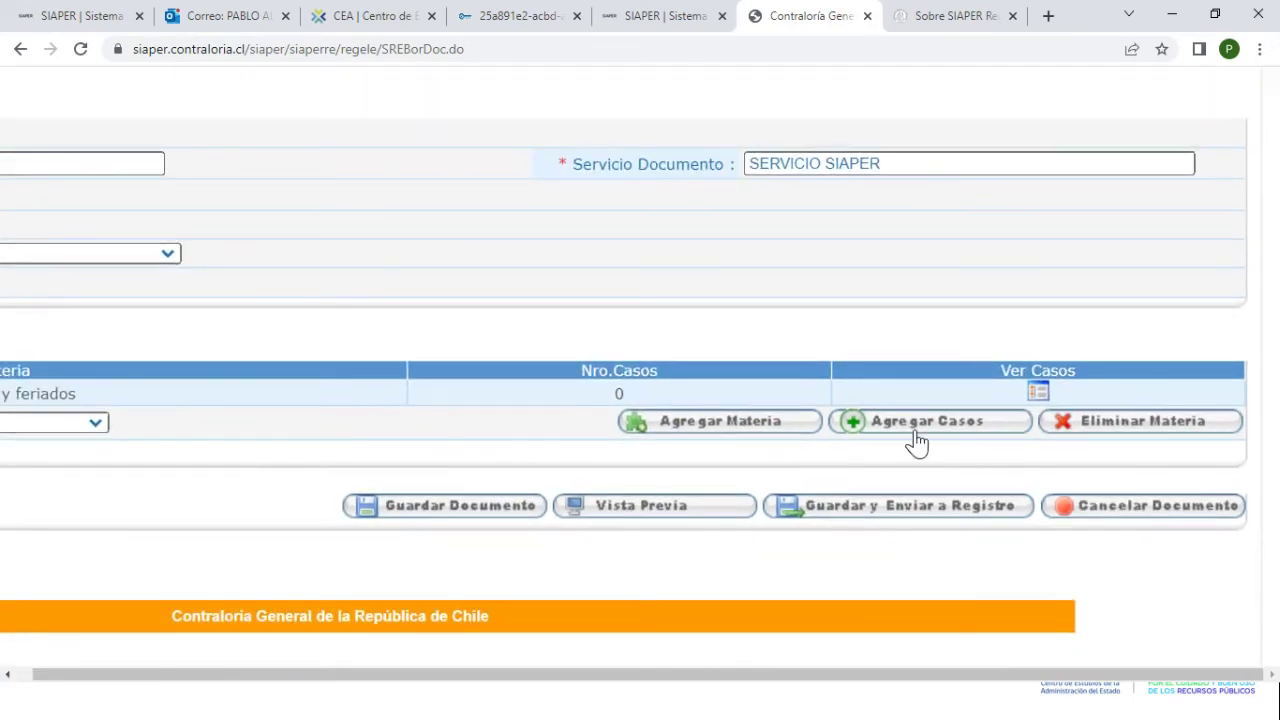
Open the case list for Permisos y feriados and start adding a case
{"action": "left_click", "coordinate": [912, 421]}
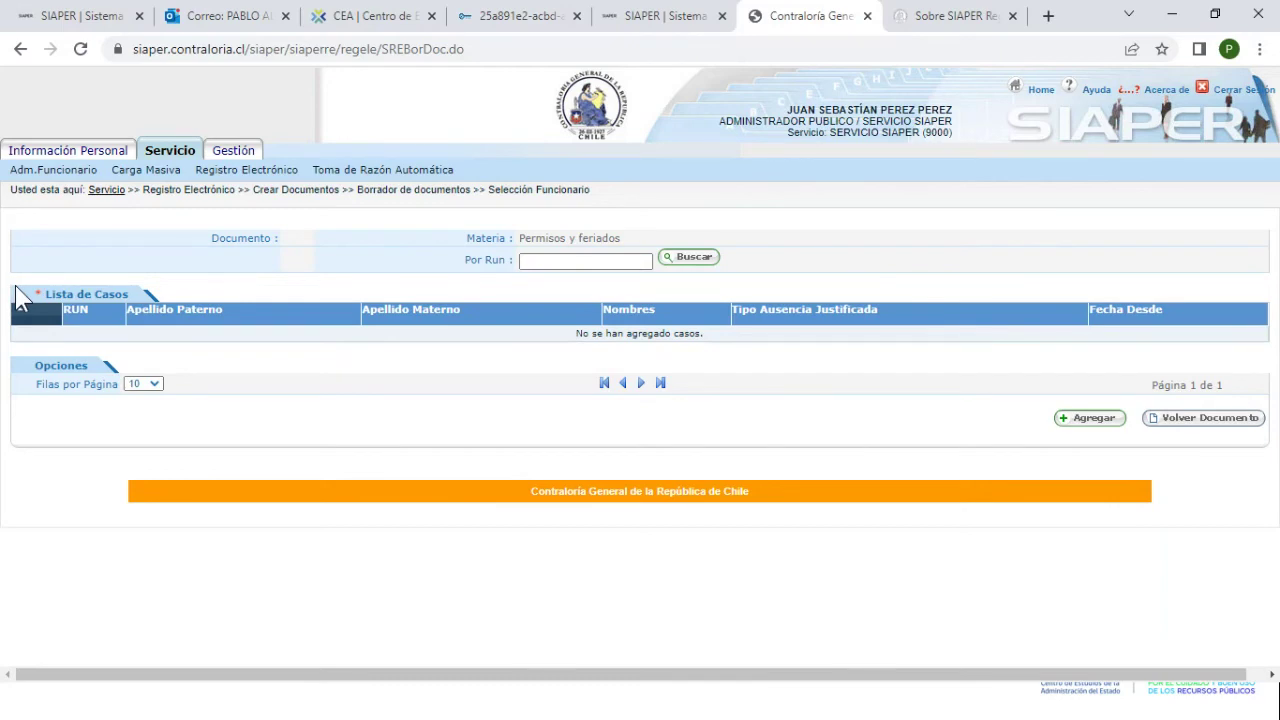
{"action": "scroll", "coordinate": [20, 290], "scroll_direction": "up", "scroll_amount": 5}
{"action": "left_click", "coordinate": [42, 312]}
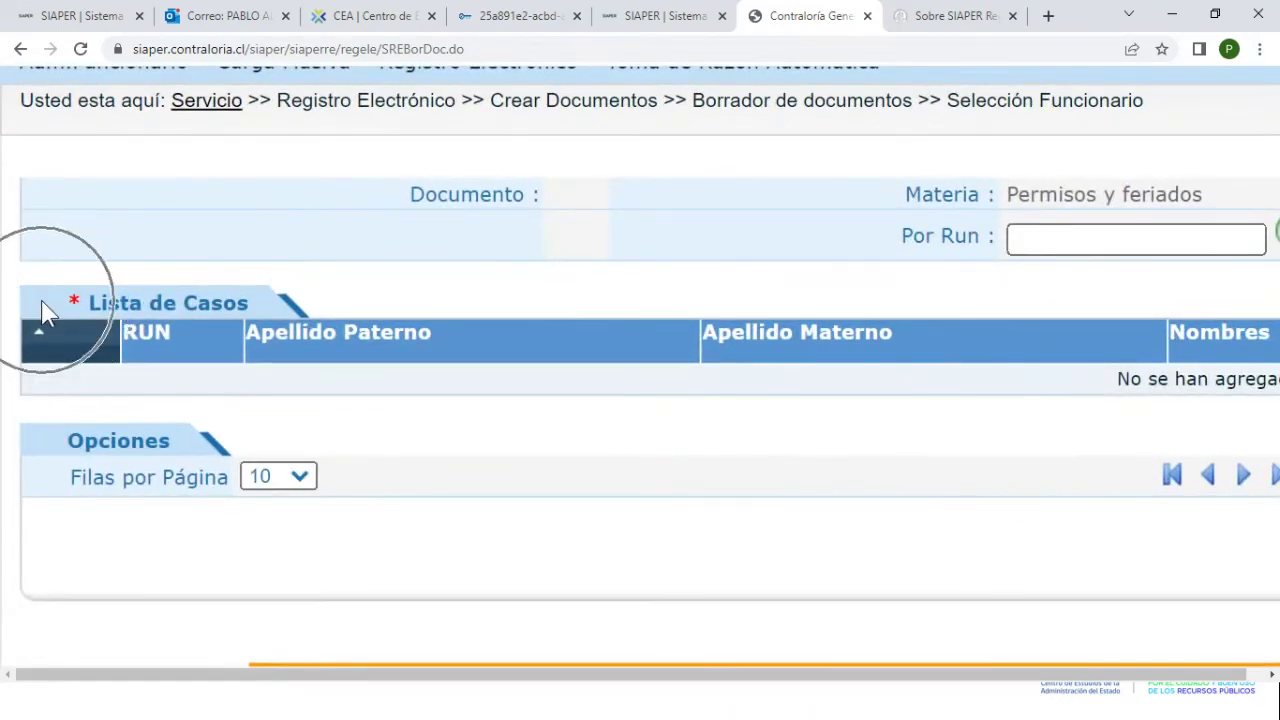
{"action": "scroll", "coordinate": [517, 494], "scroll_direction": "down", "scroll_amount": 5}
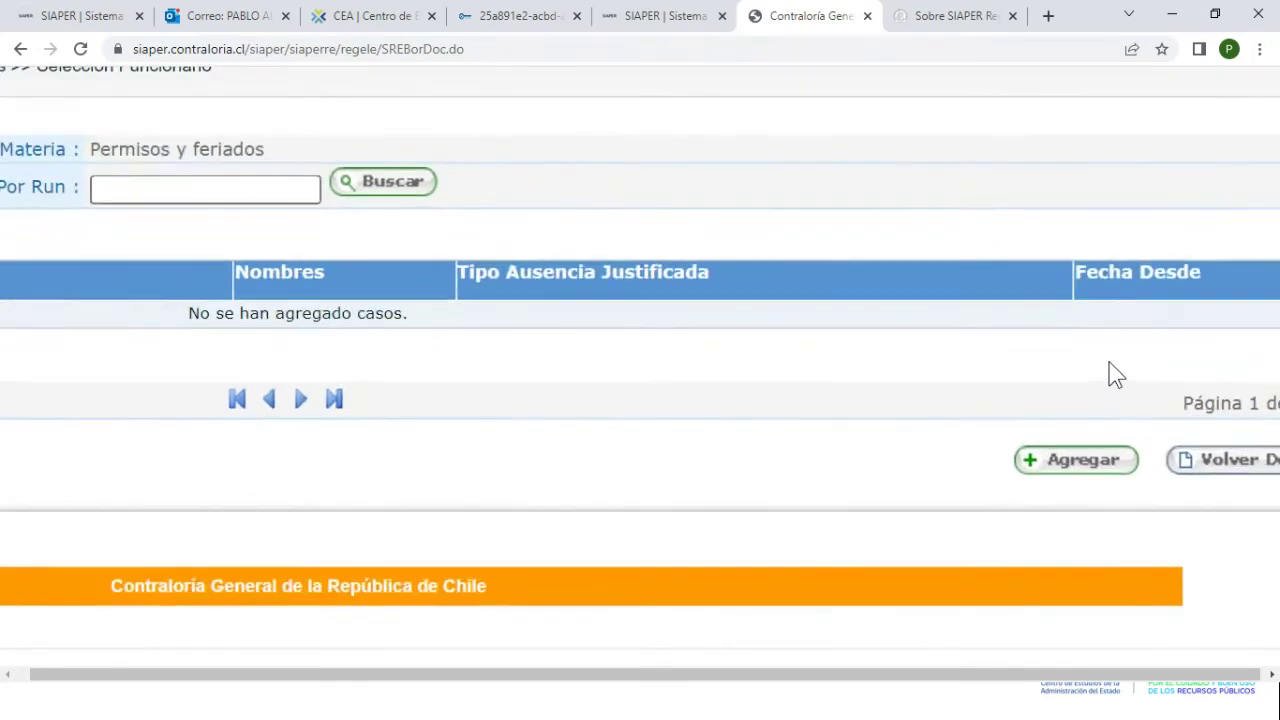
{"action": "scroll", "coordinate": [1057, 348], "scroll_direction": "down", "scroll_amount": 2}
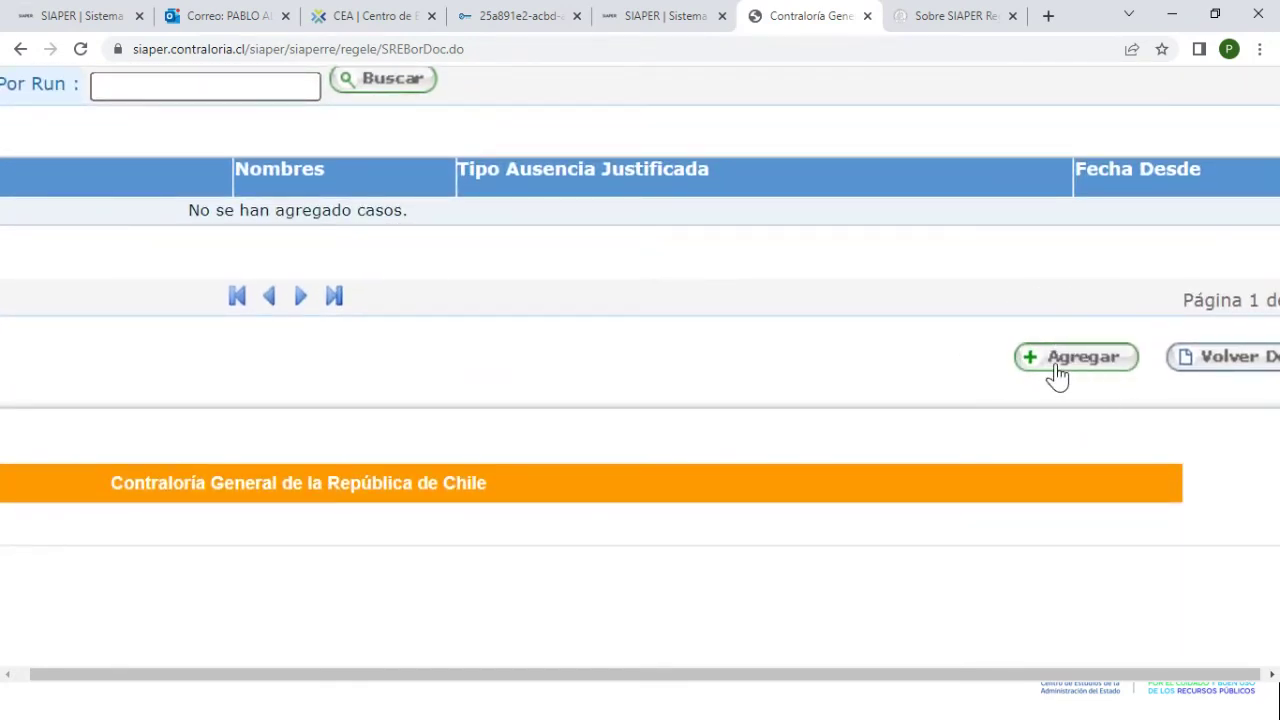
{"action": "left_click", "coordinate": [1057, 374]}
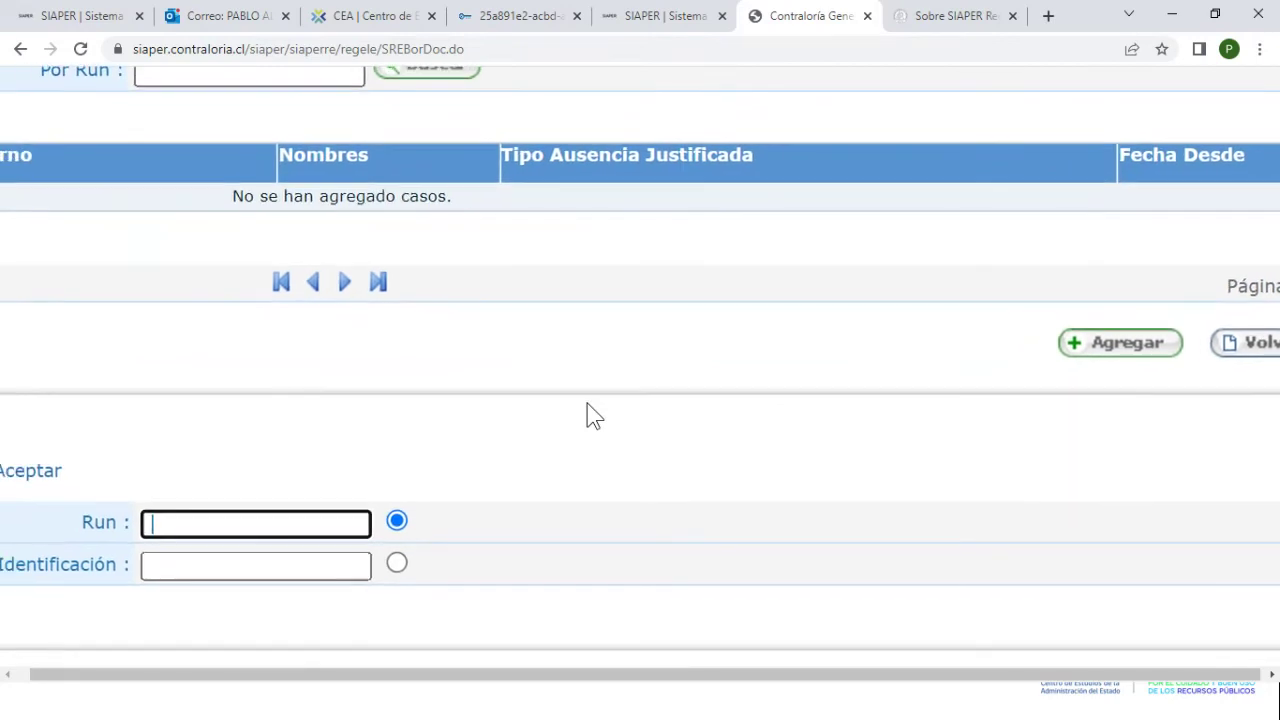
Identify the employee for the case by entering their RUN, and dismiss the application alert
{"action": "scroll", "coordinate": [461, 445], "scroll_direction": "down", "scroll_amount": 4}
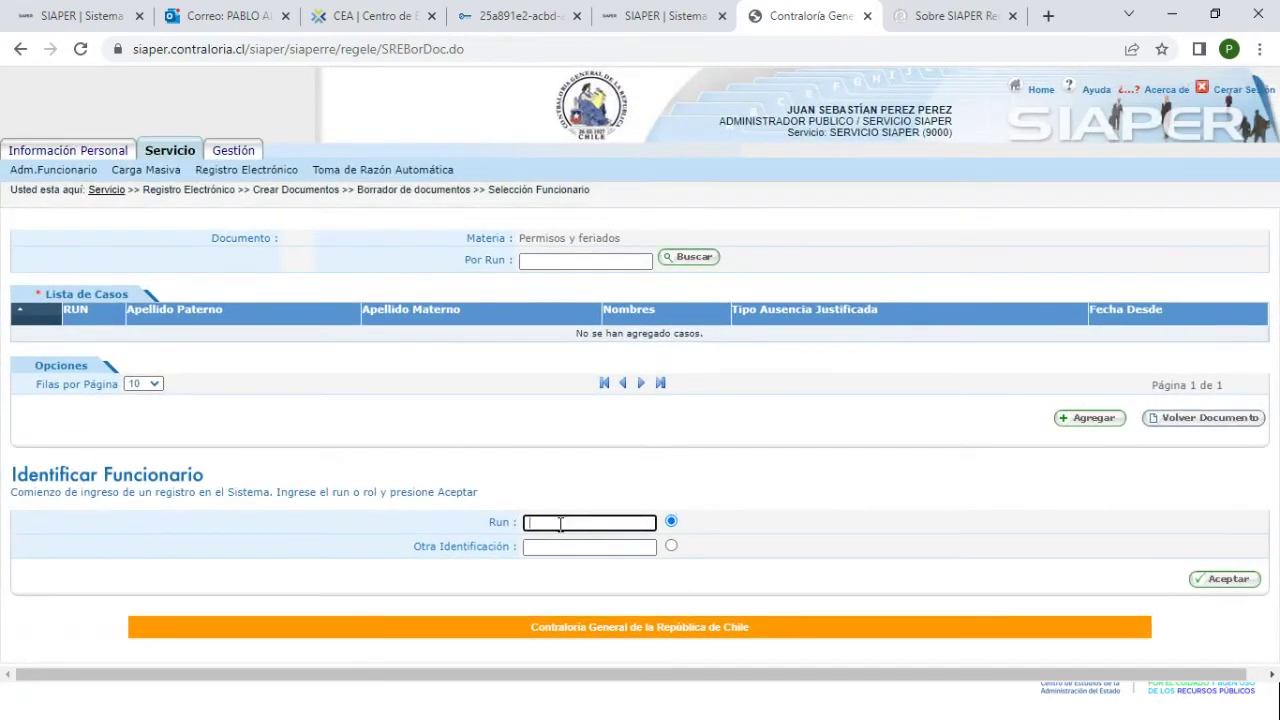
{"action": "type", "text": "1-9"}
{"action": "left_click", "coordinate": [597, 566]}
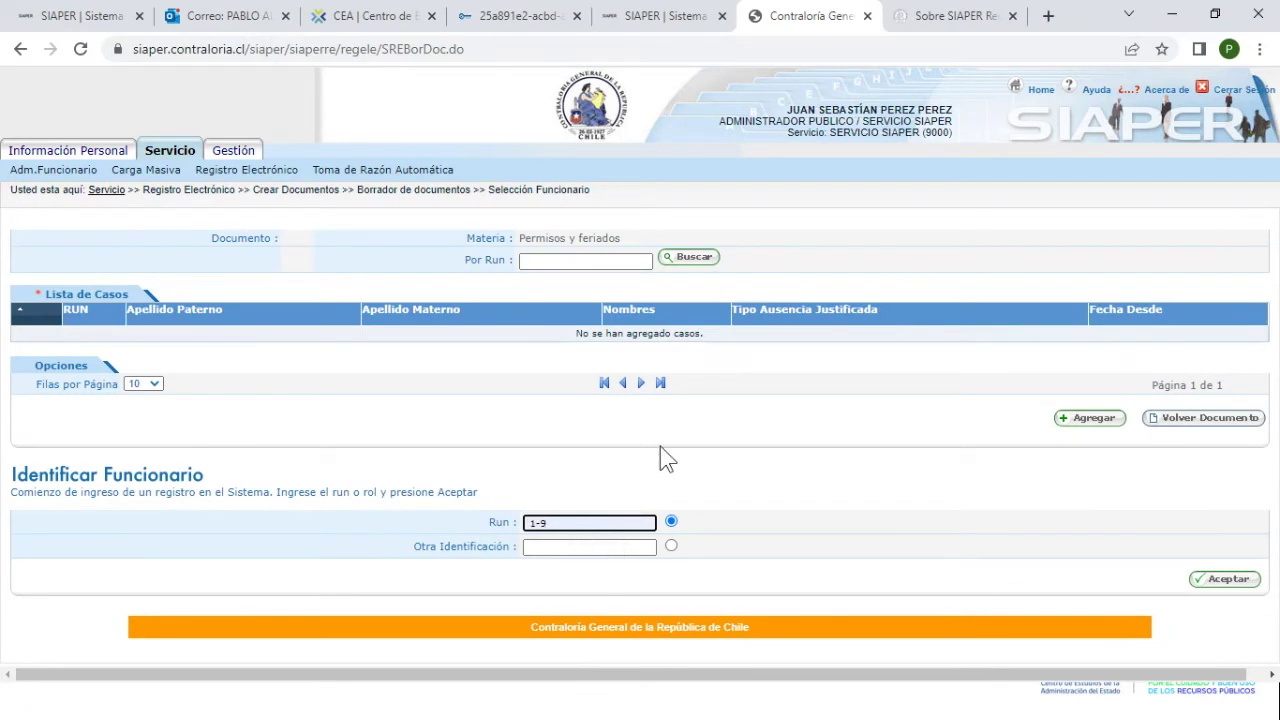
{"action": "left_click", "coordinate": [1238, 585]}
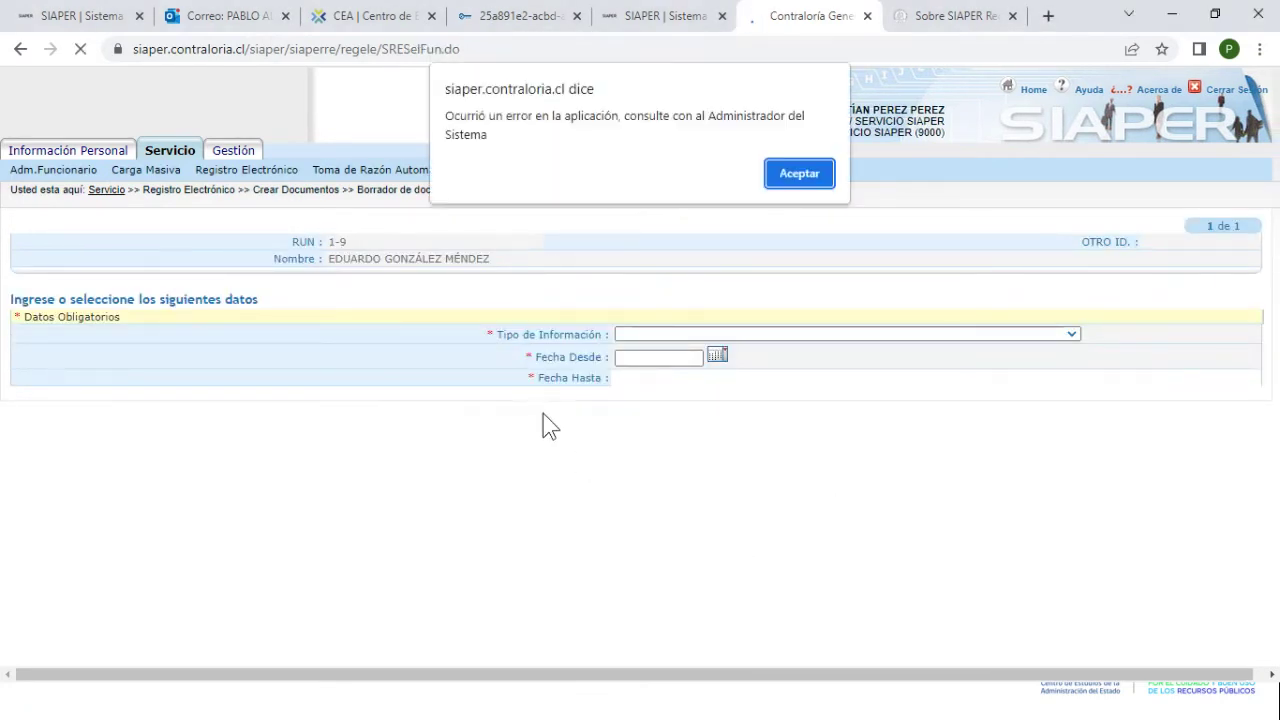
{"action": "left_click", "coordinate": [785, 173]}
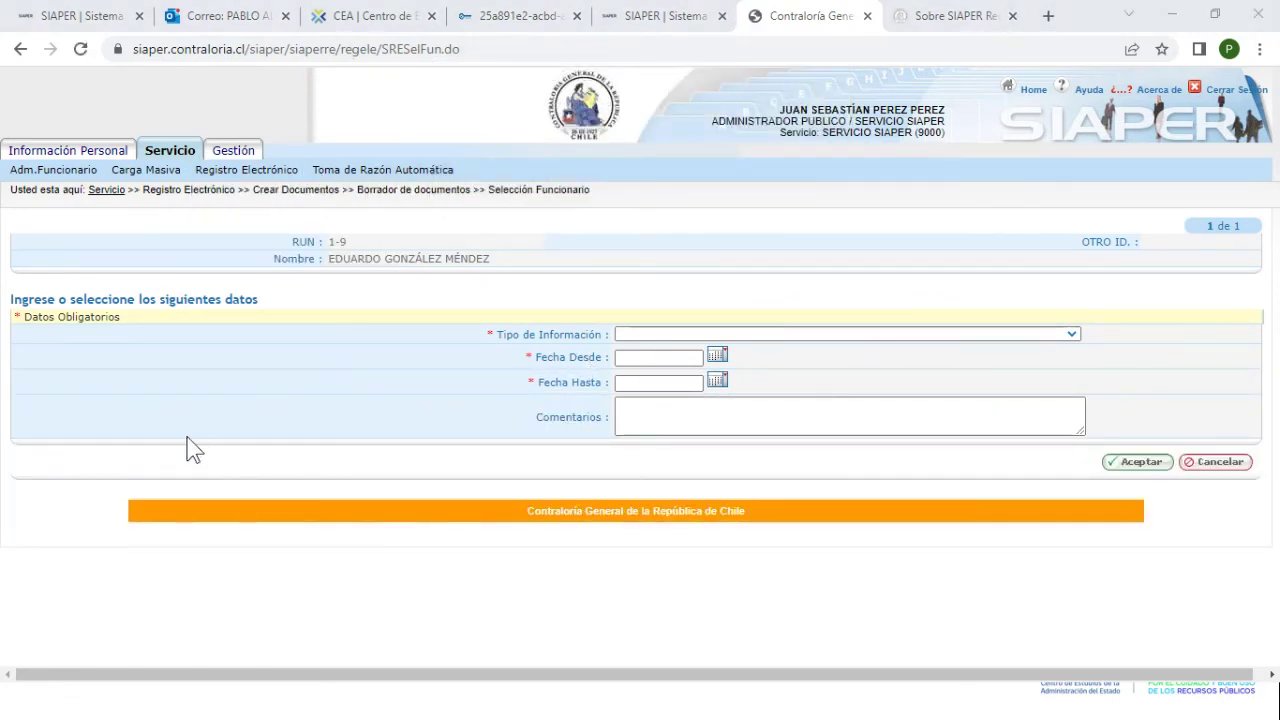
Set the case's Tipo de Información to PERMISOS CON GOCE DE REMUNERACIONES
{"action": "left_click", "coordinate": [661, 337]}
{"action": "left_click", "coordinate": [663, 339]}
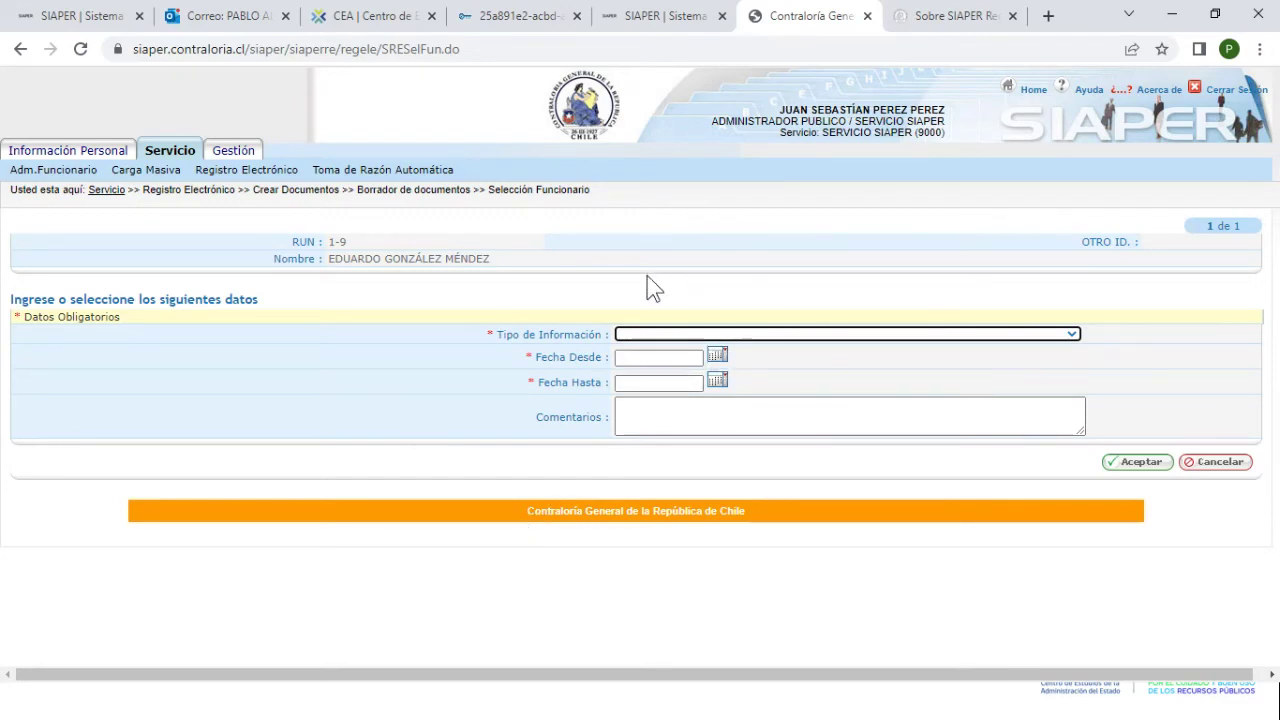
{"action": "scroll", "coordinate": [655, 286], "scroll_direction": "up", "scroll_amount": 2}
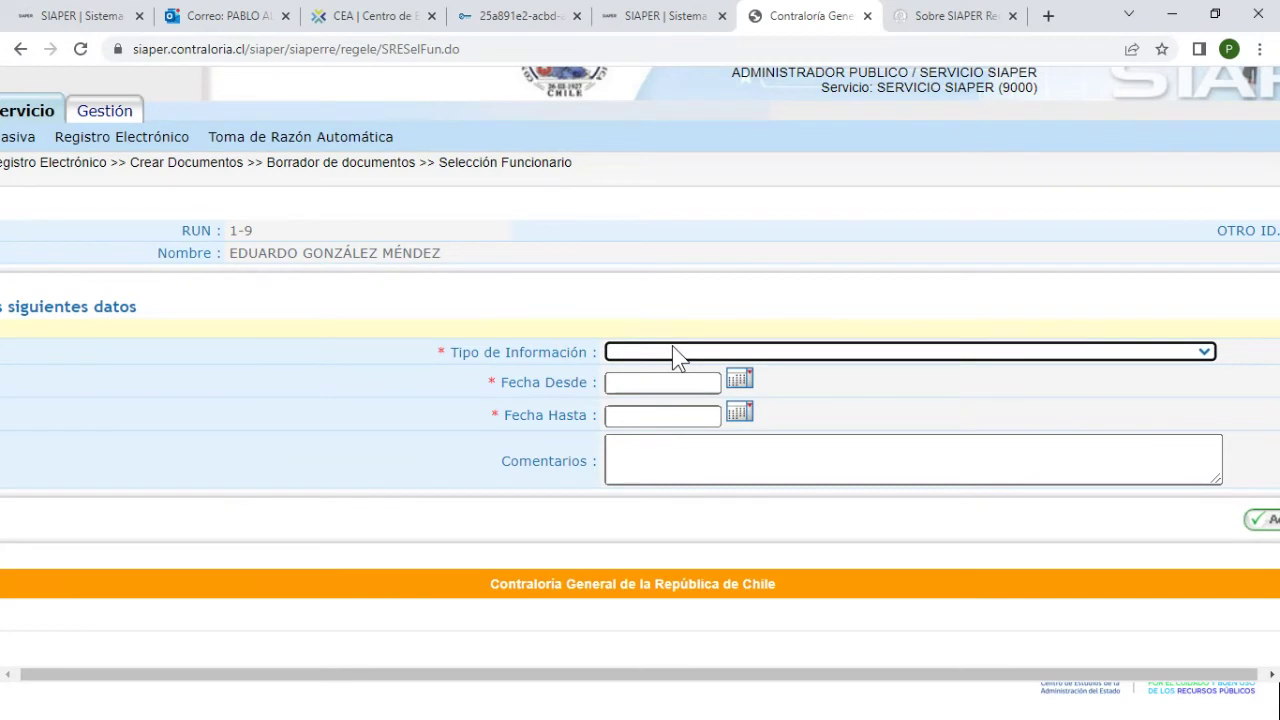
{"action": "left_click", "coordinate": [676, 354]}
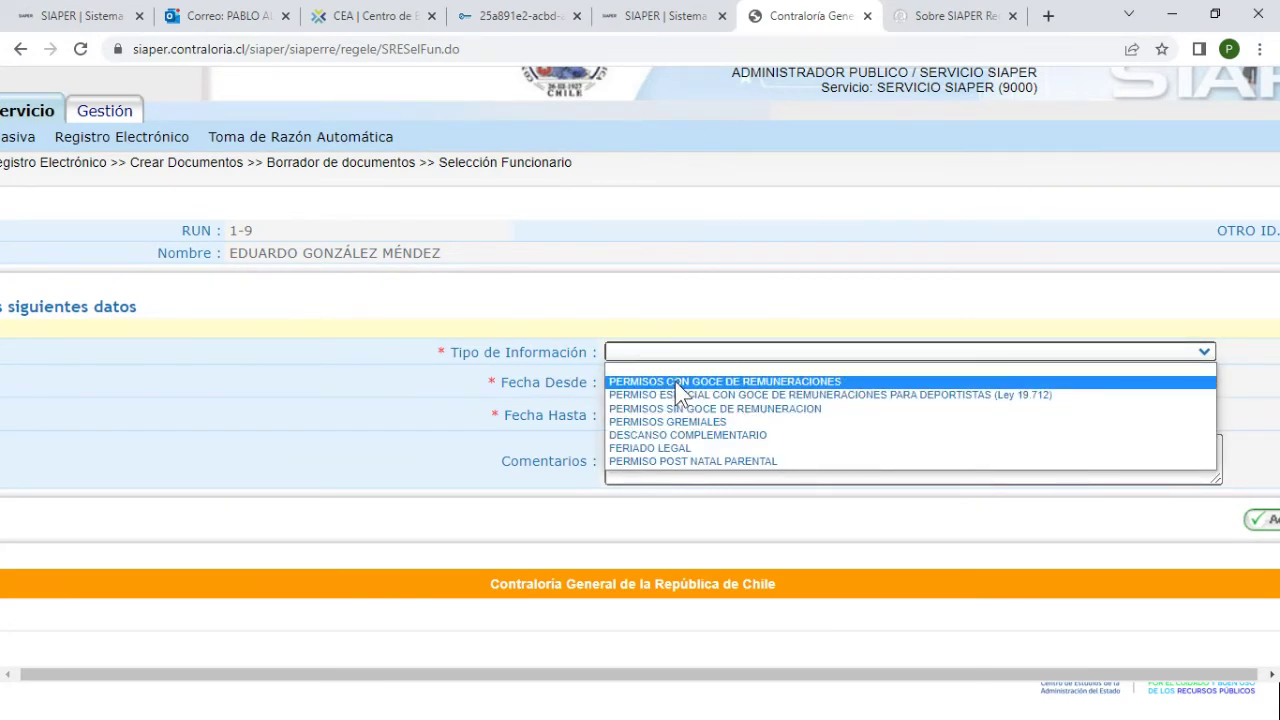
{"action": "left_click", "coordinate": [675, 381]}
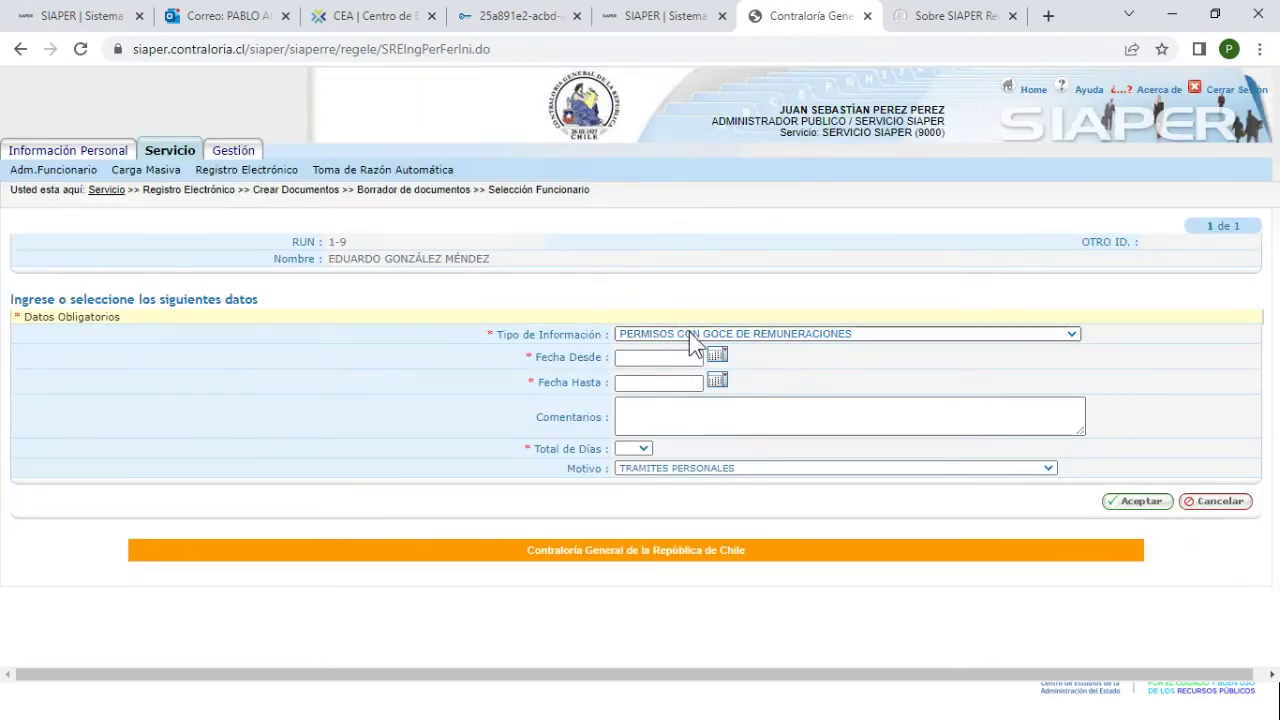
Change the case's Tipo de Información to PERMISO ESPECIAL CON GOCE DE REMUNERACIONES PARA DEPORTISTAS (Ley 19.712)
{"action": "scroll", "coordinate": [689, 332], "scroll_direction": "up", "scroll_amount": 3}
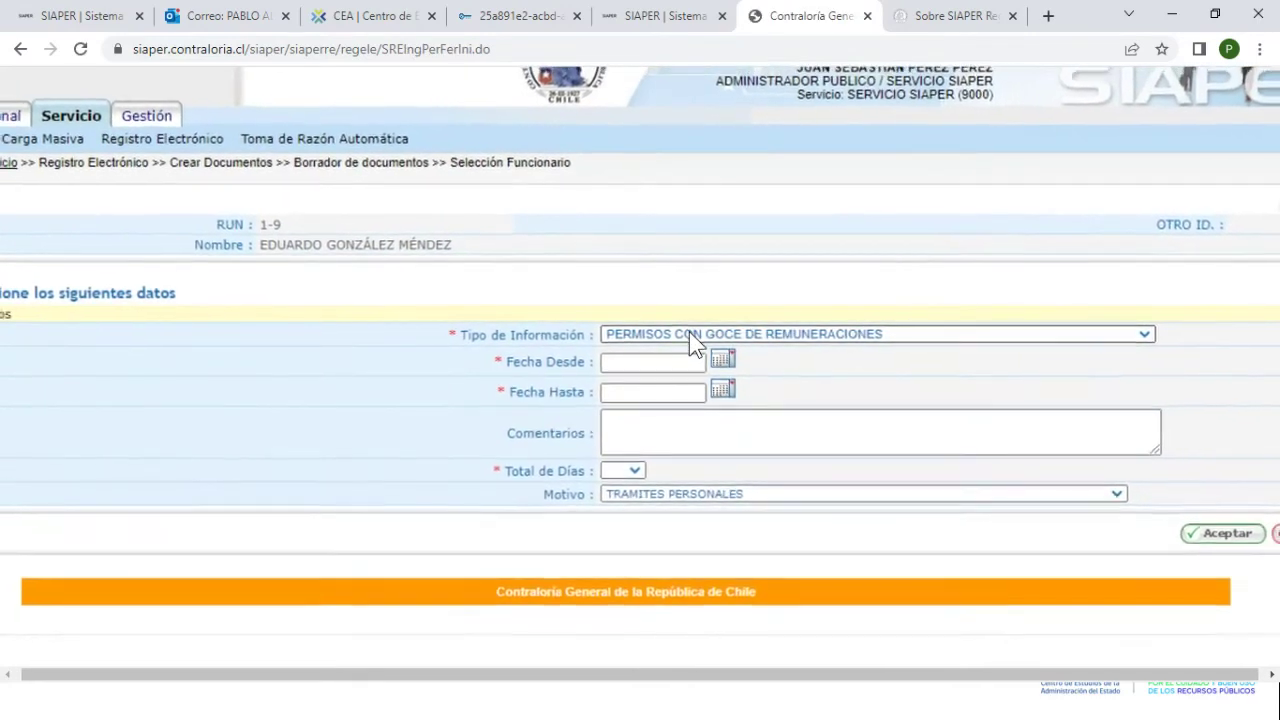
{"action": "scroll", "coordinate": [689, 332], "scroll_direction": "down", "scroll_amount": 3}
{"action": "left_click", "coordinate": [689, 332]}
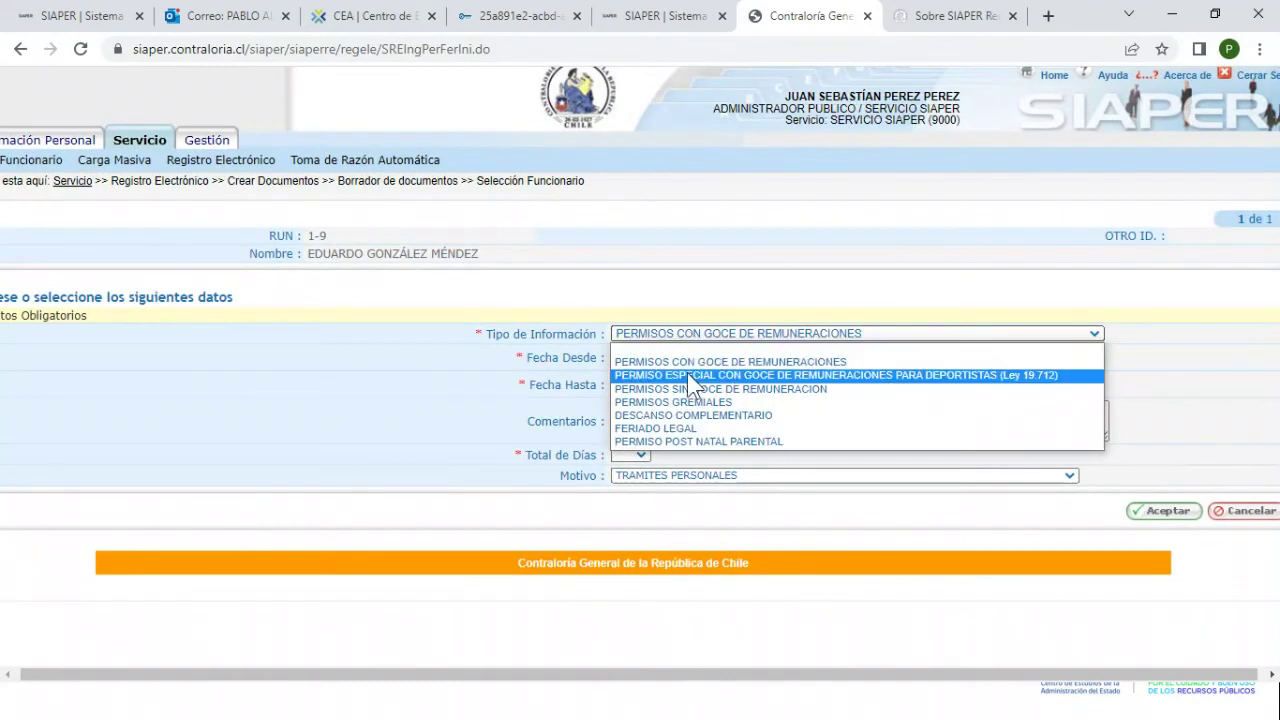
{"action": "left_click", "coordinate": [687, 373]}
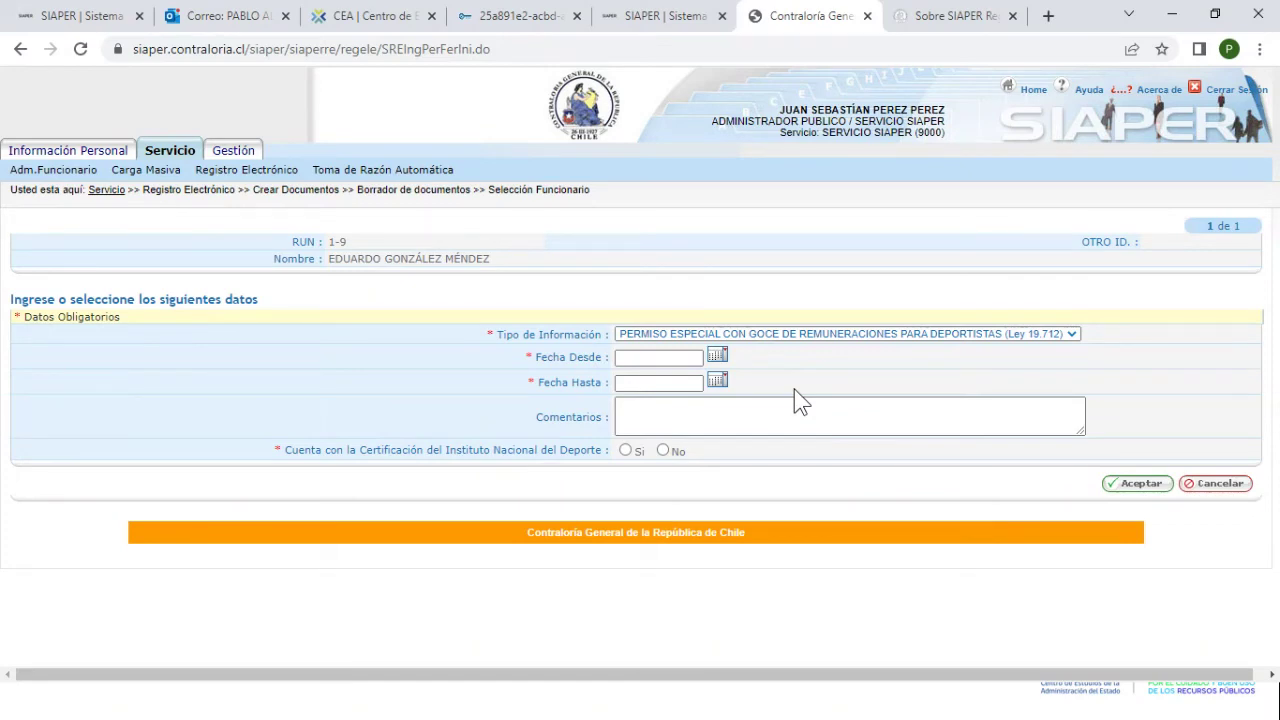
Try the case's Tipo de Información as PERMISOS SIN GOCE DE REMUNERACION, followed by PERMISOS GREMIALES
{"action": "left_click", "coordinate": [796, 334]}
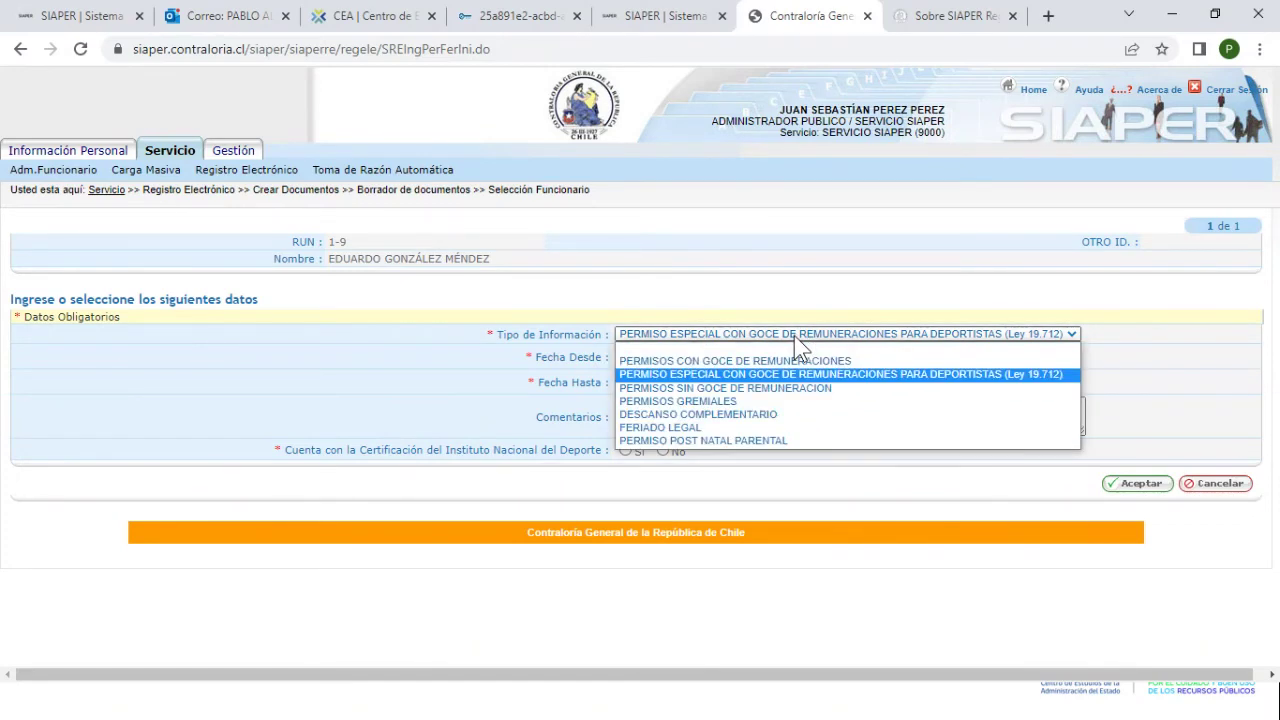
{"action": "left_click", "coordinate": [772, 388]}
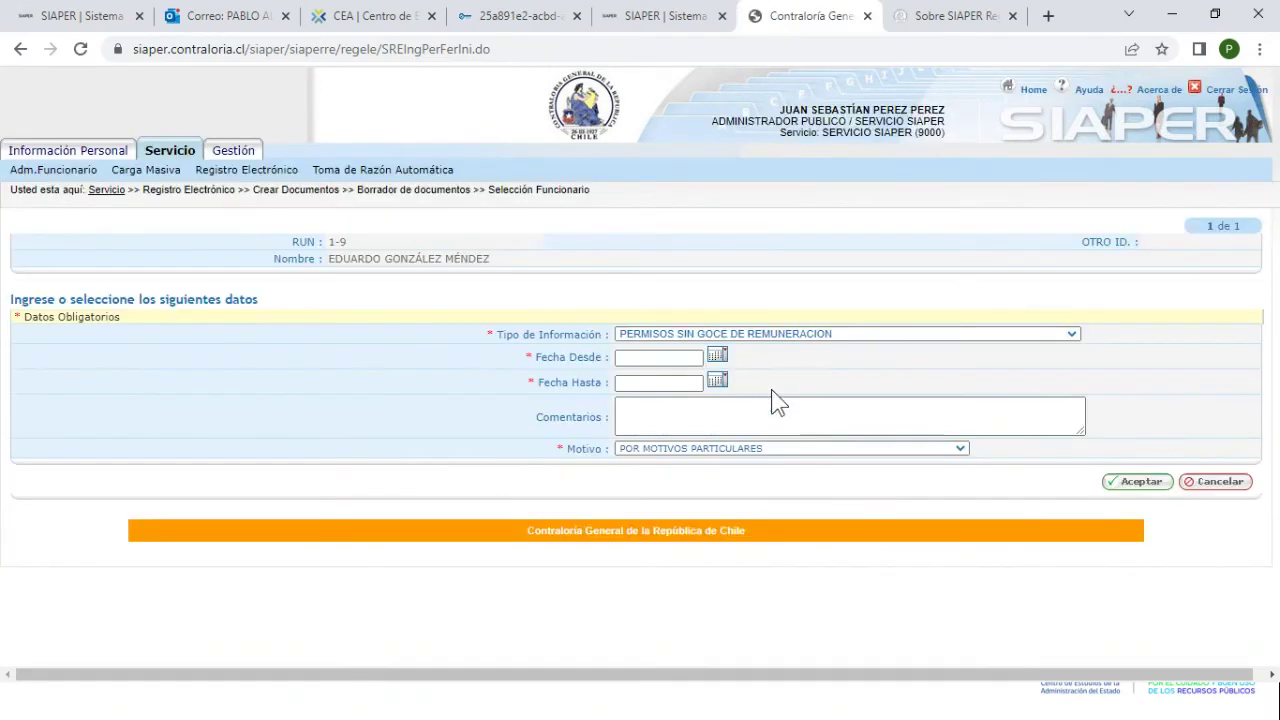
{"action": "left_click", "coordinate": [780, 336]}
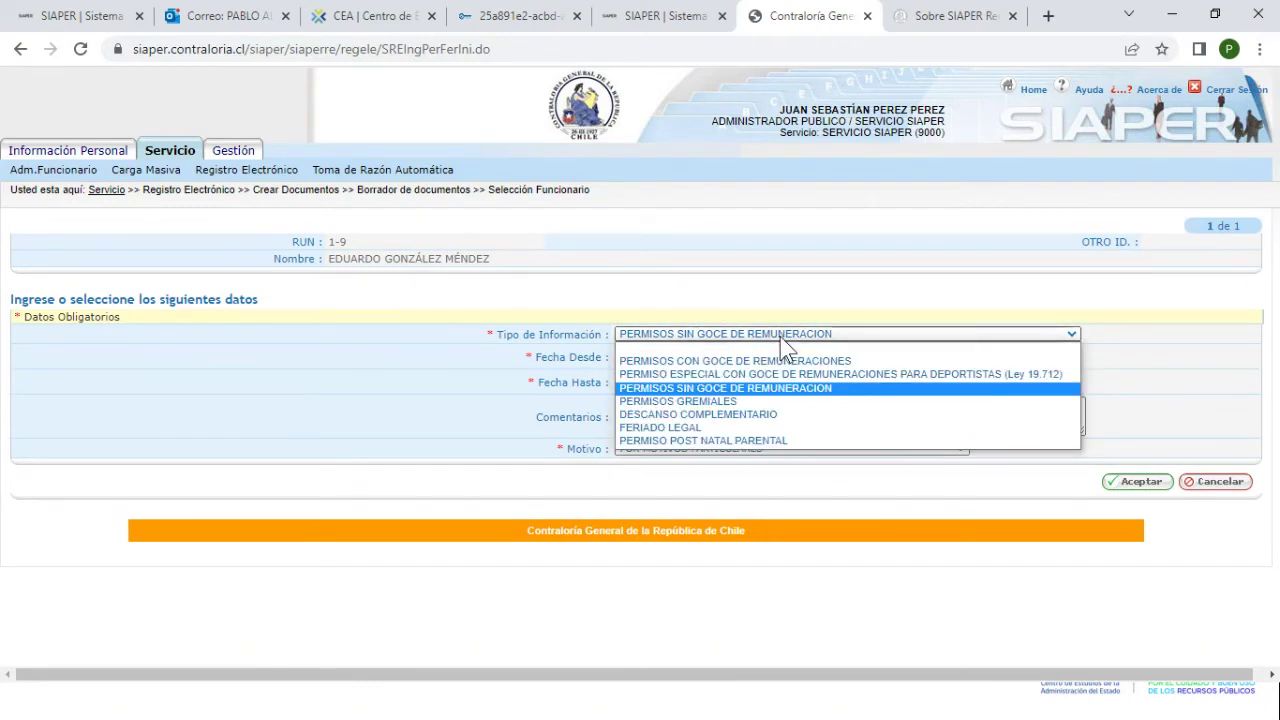
{"action": "left_click", "coordinate": [748, 401]}
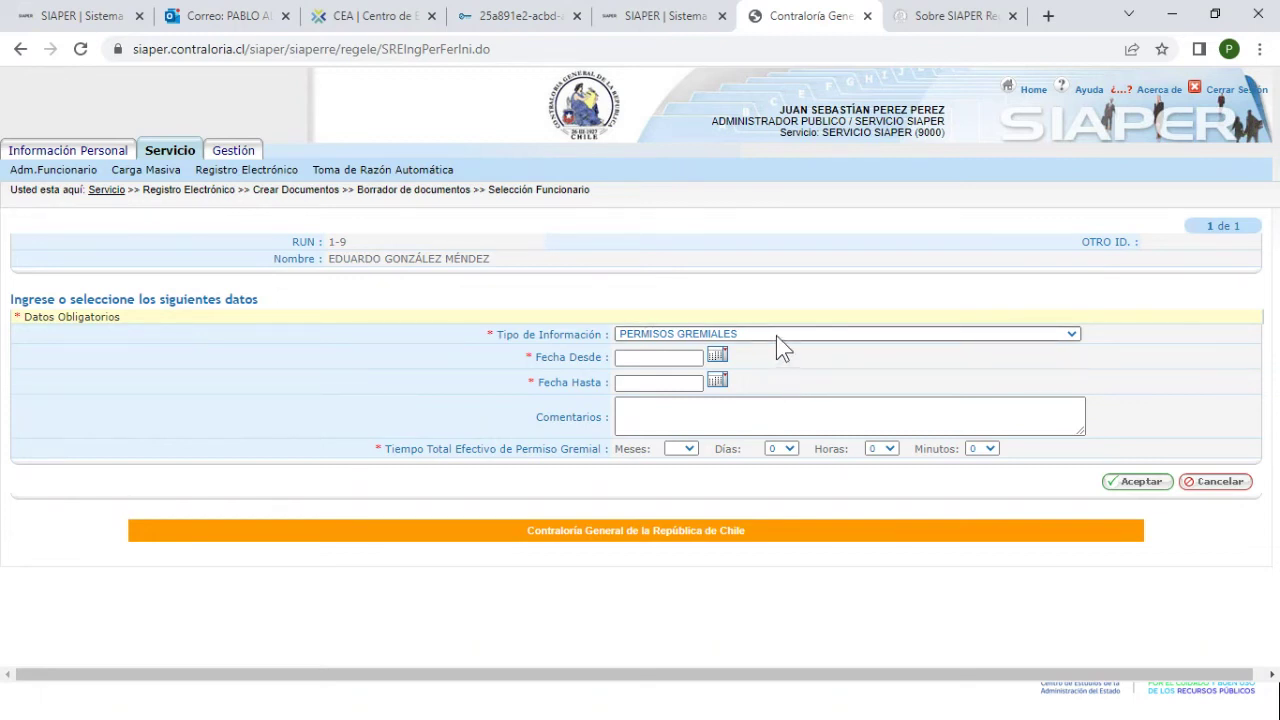
Try DESCANSO COMPLEMENTARIO, FERIADO LEGAL and PERMISO POST NATAL PARENTAL in turn as the case's Tipo de Información
{"action": "left_click", "coordinate": [776, 335]}
{"action": "left_click", "coordinate": [755, 414]}
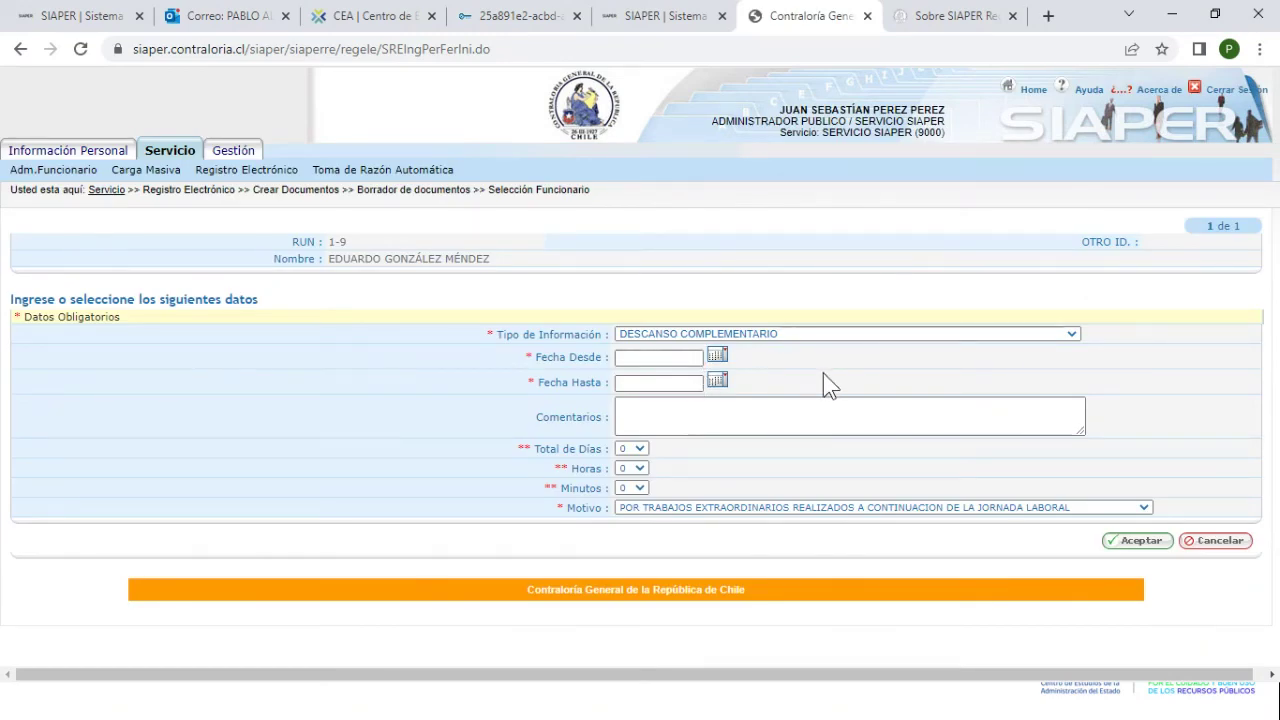
{"action": "left_click", "coordinate": [797, 337]}
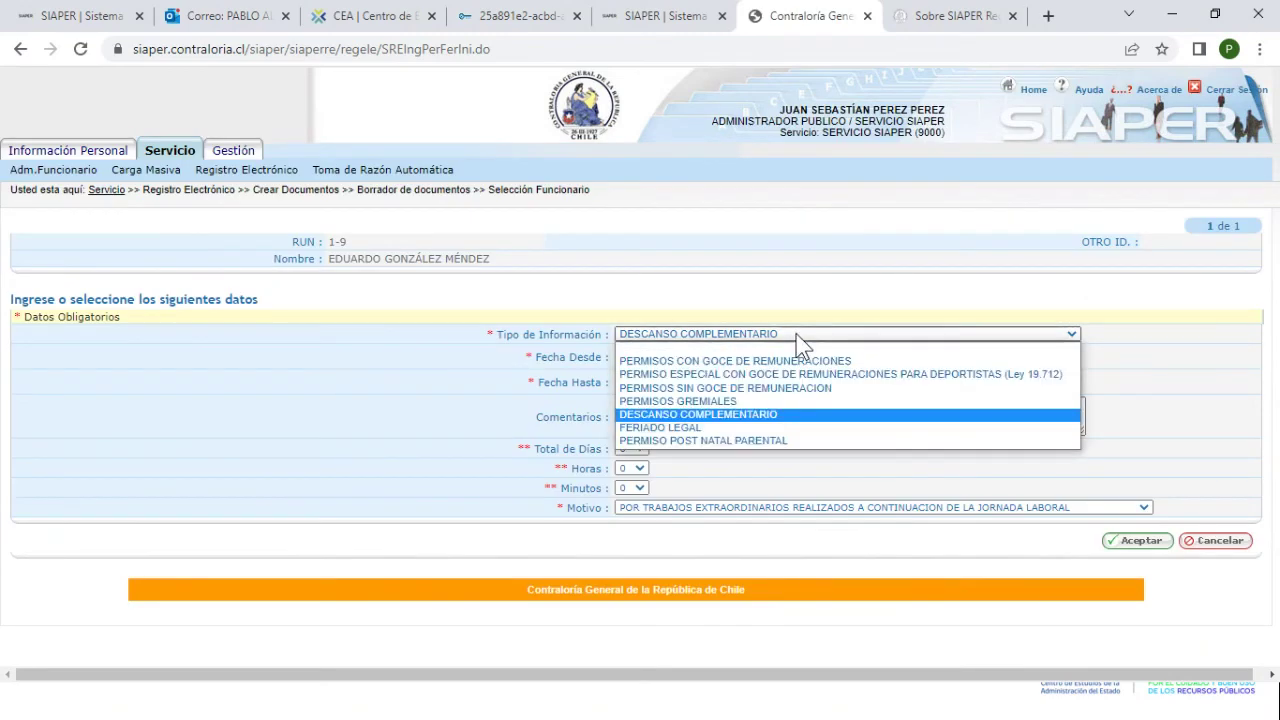
{"action": "left_click", "coordinate": [746, 428]}
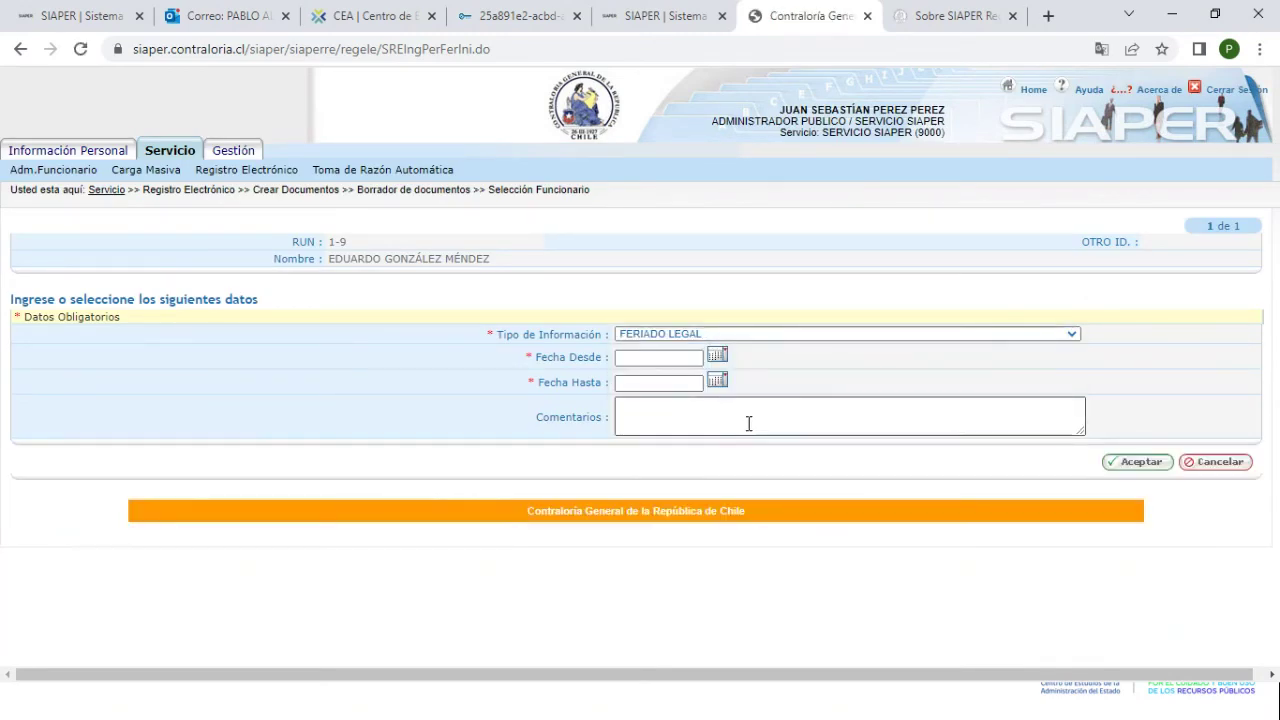
{"action": "left_click", "coordinate": [763, 337]}
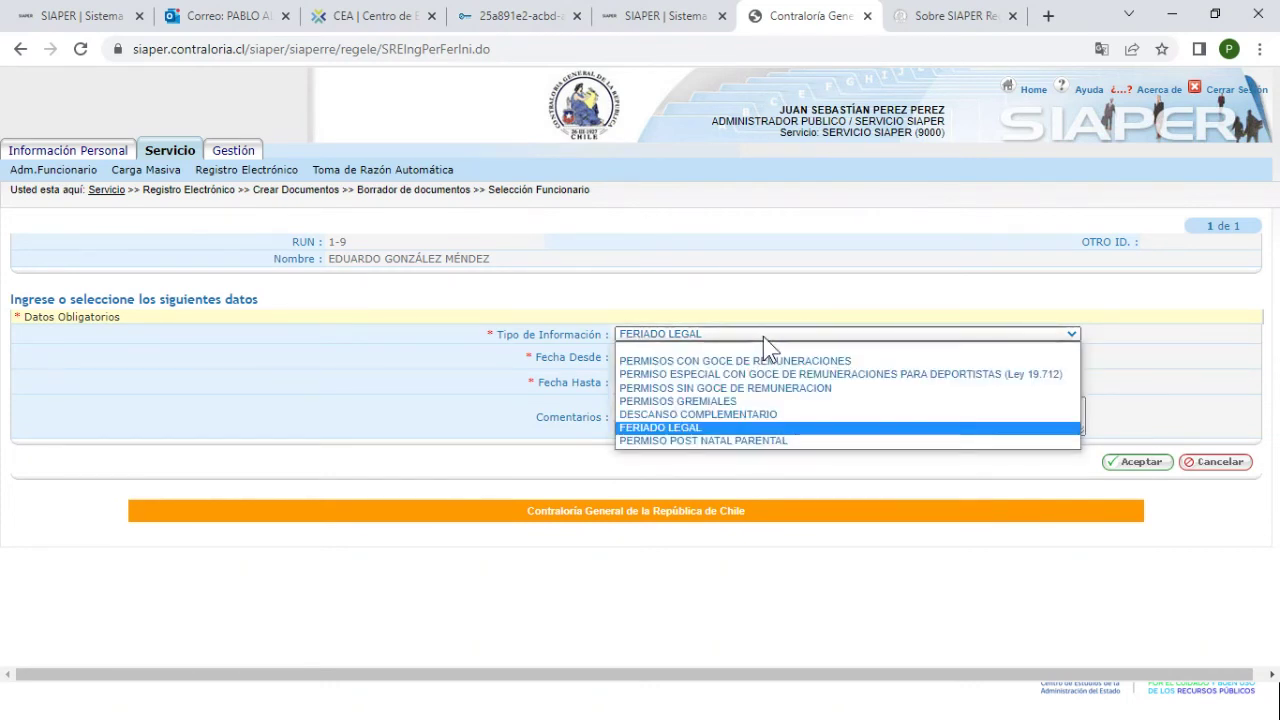
{"action": "left_click", "coordinate": [746, 441]}
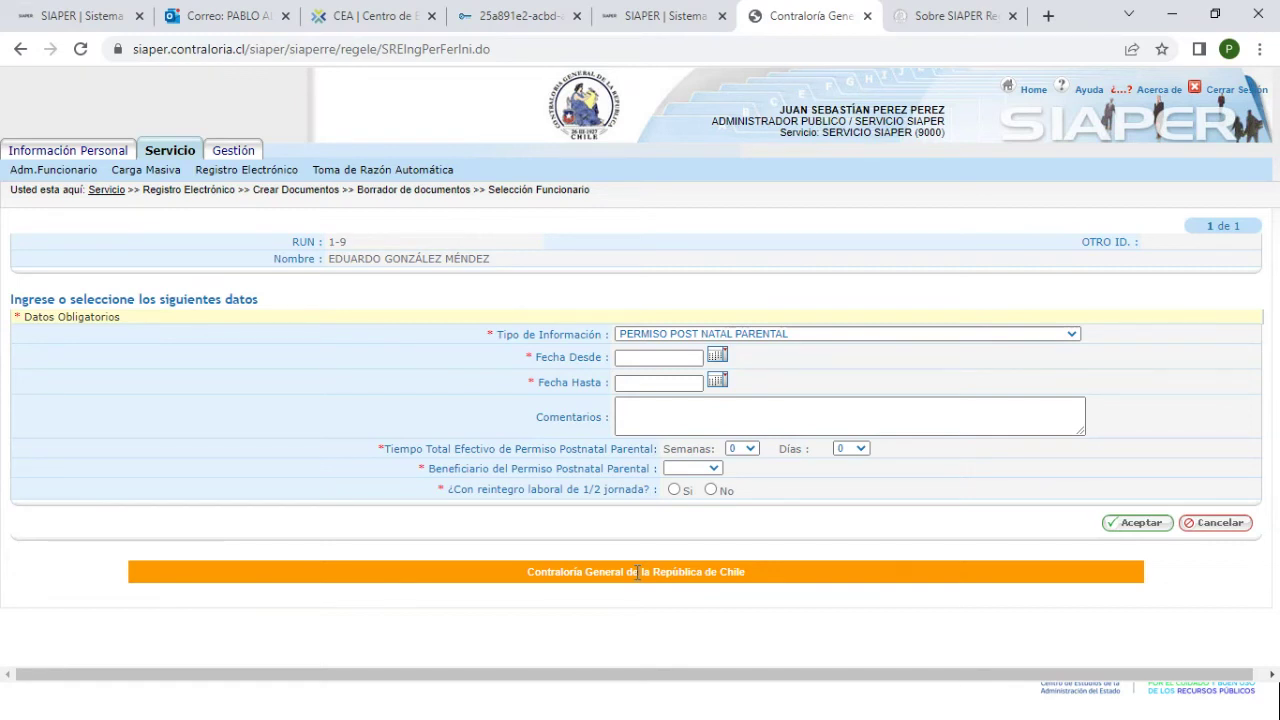
Select PERMISOS CON GOCE DE REMUNERACIONES as the information type and set the permit's dates from 25/08/2022 to 26/08/2022
{"action": "left_click", "coordinate": [772, 334]}
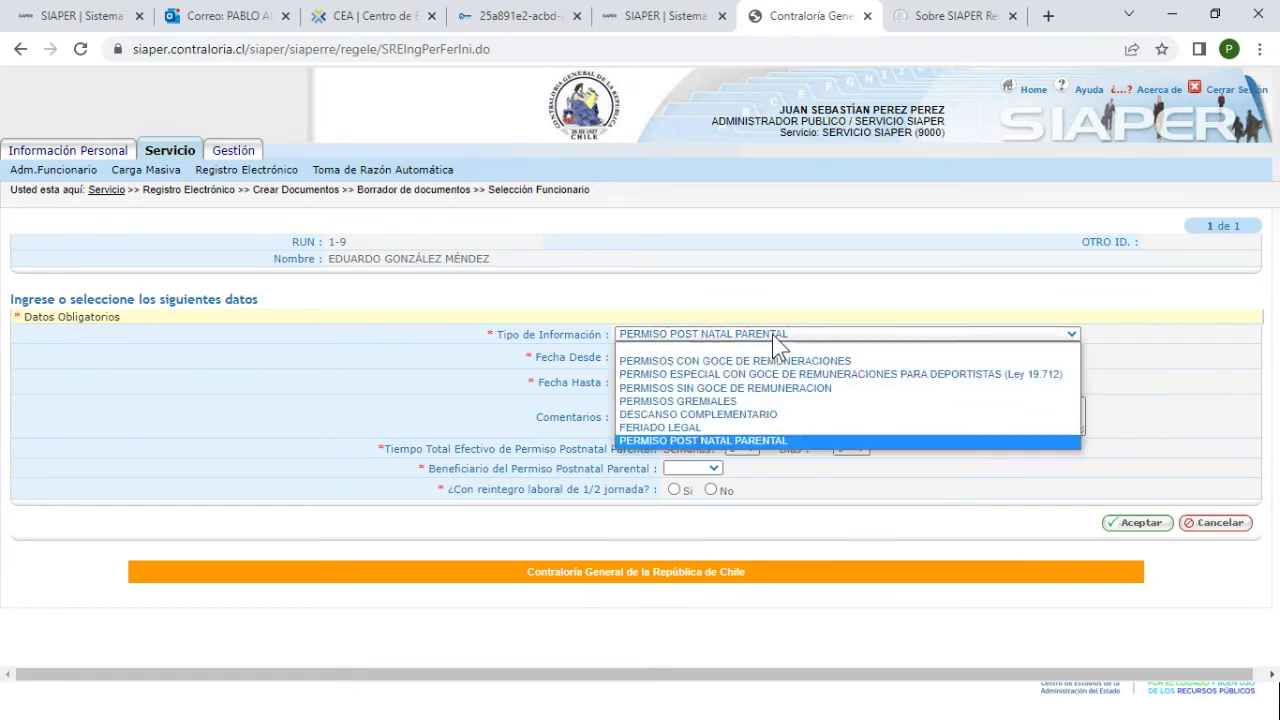
{"action": "left_click", "coordinate": [760, 362]}
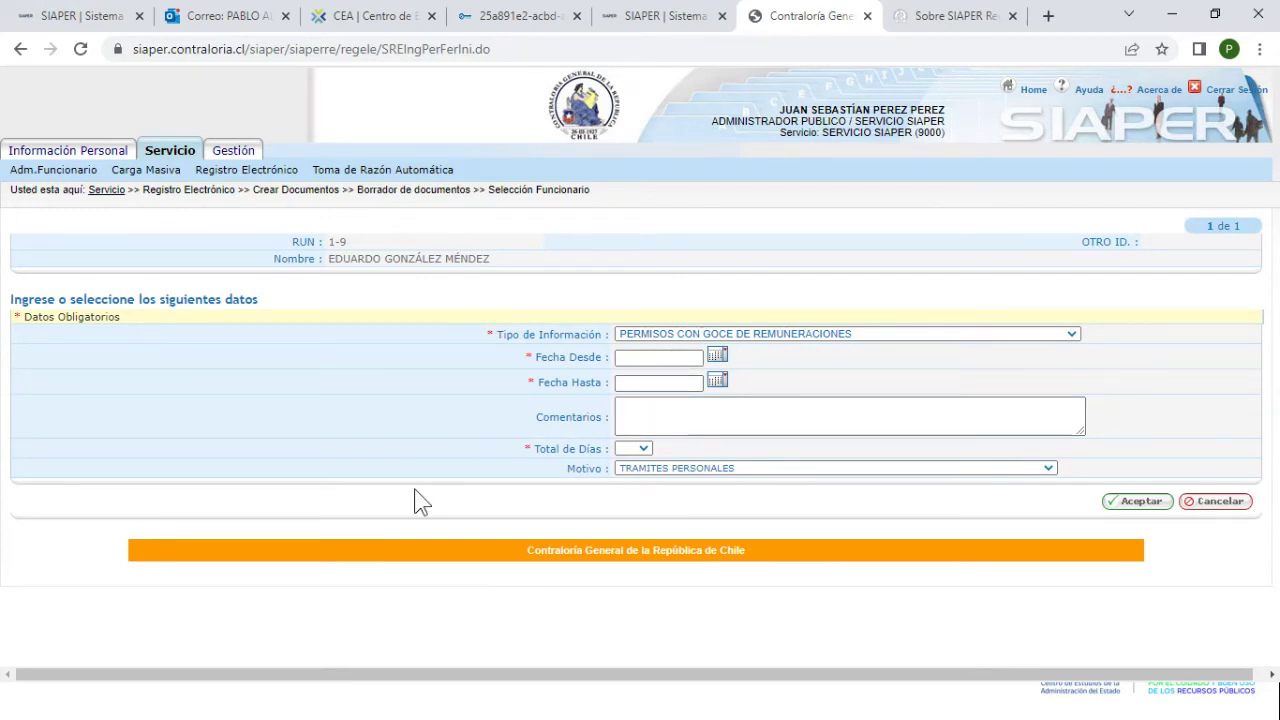
{"action": "left_click", "coordinate": [717, 358]}
{"action": "left_click", "coordinate": [630, 527]}
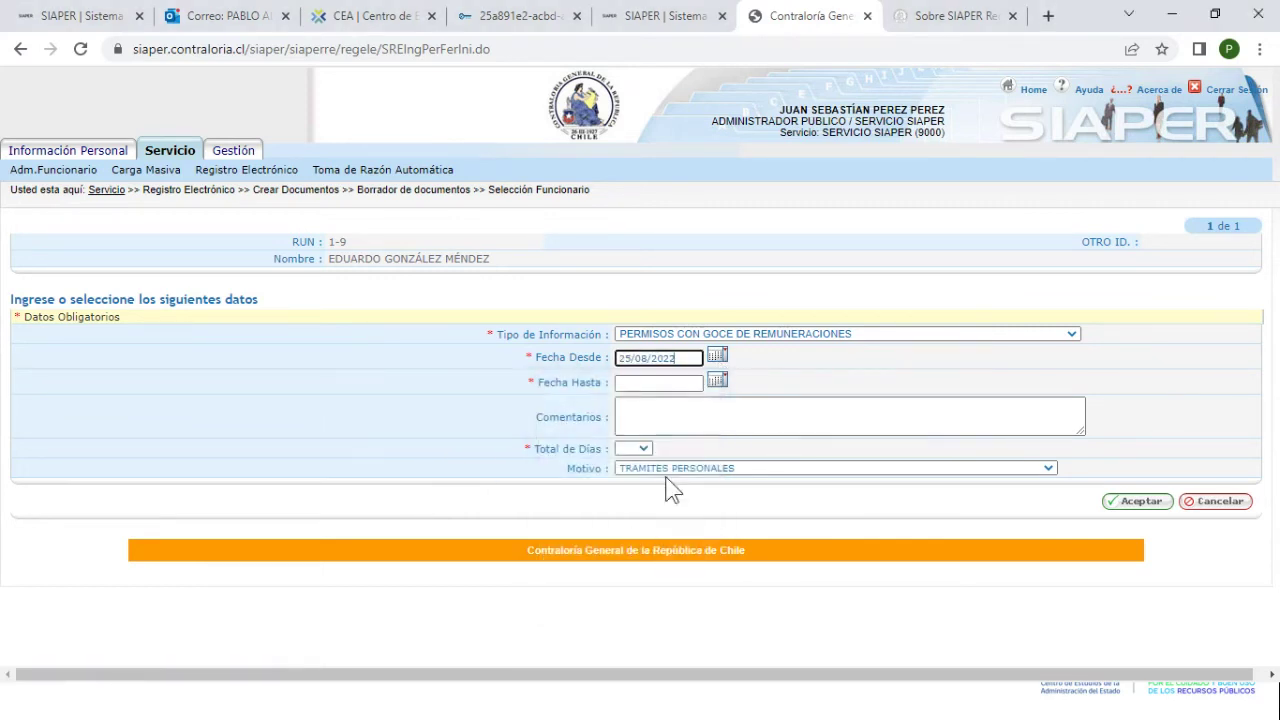
{"action": "left_click", "coordinate": [717, 381]}
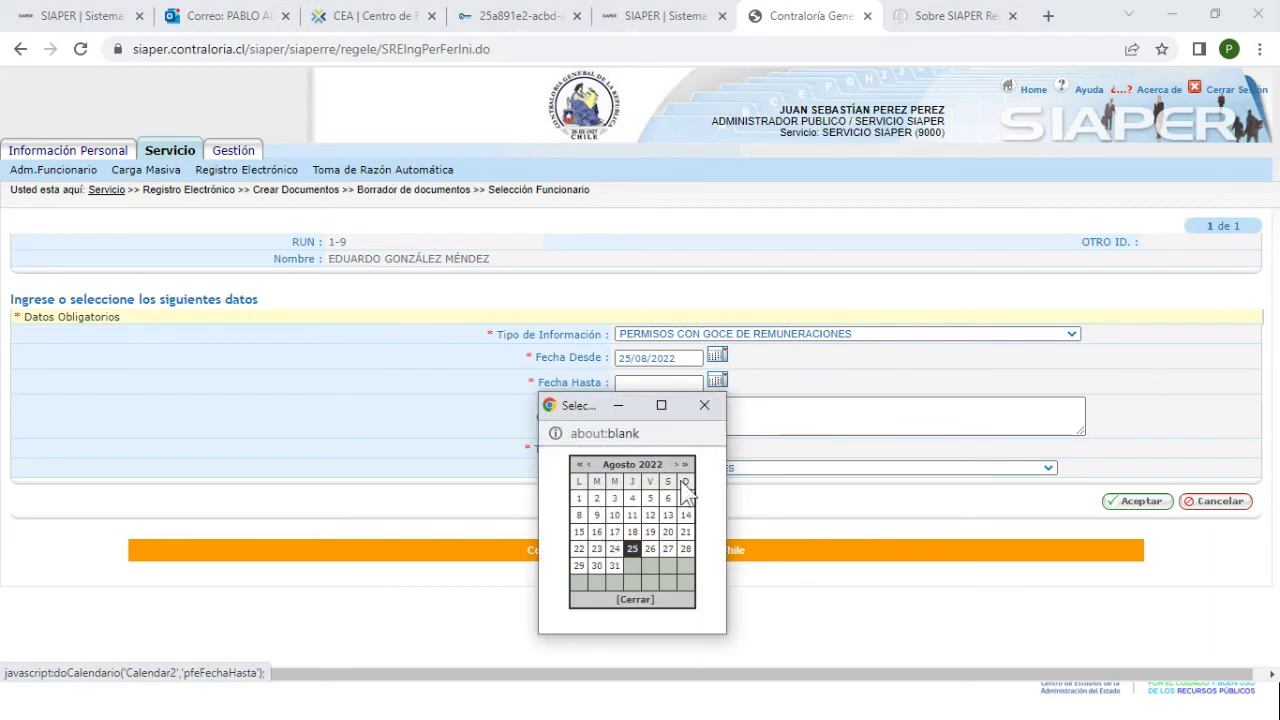
{"action": "left_click", "coordinate": [650, 550]}
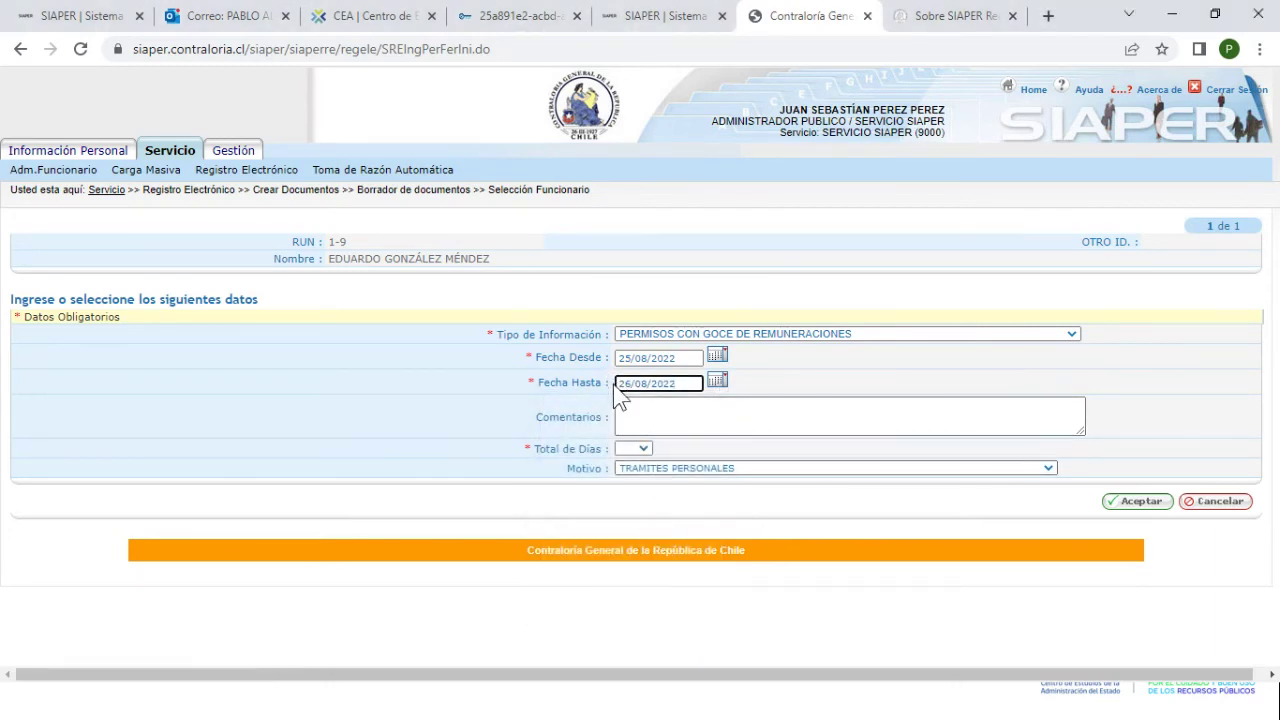
Set the permit's Total de Días to 2 and change it to 1,5
{"action": "left_click", "coordinate": [645, 449]}
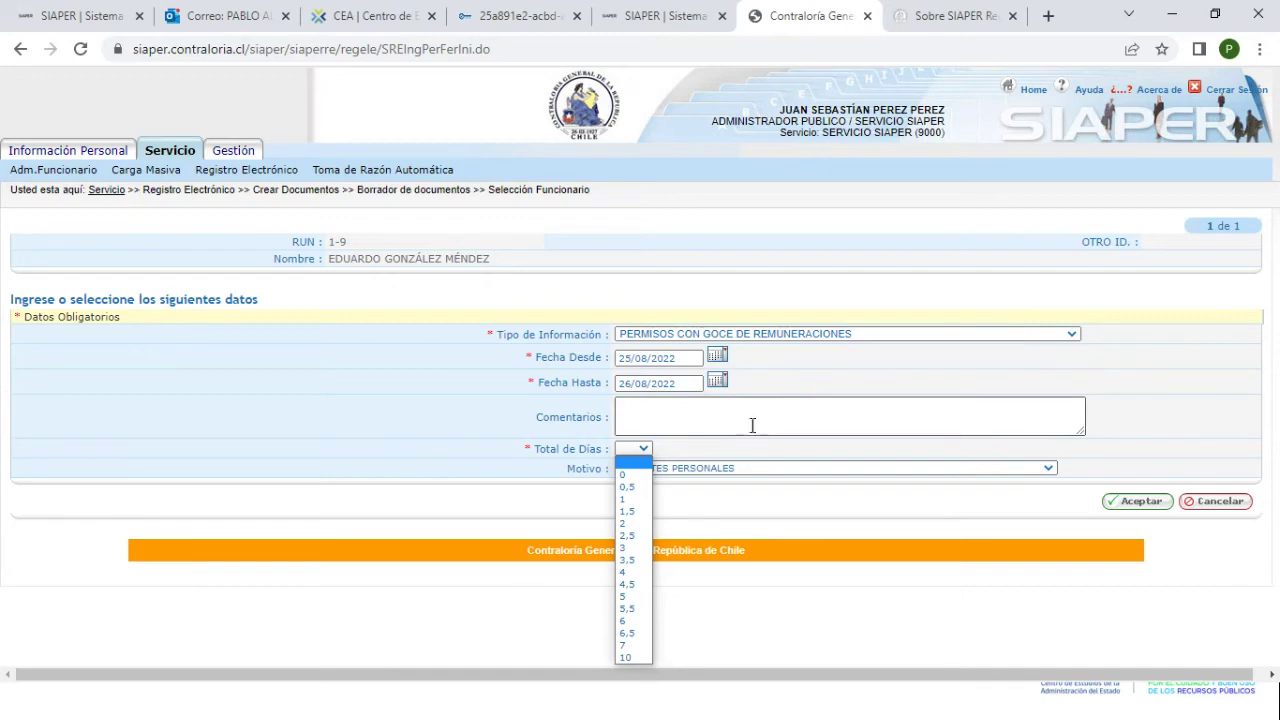
{"action": "left_click", "coordinate": [636, 523]}
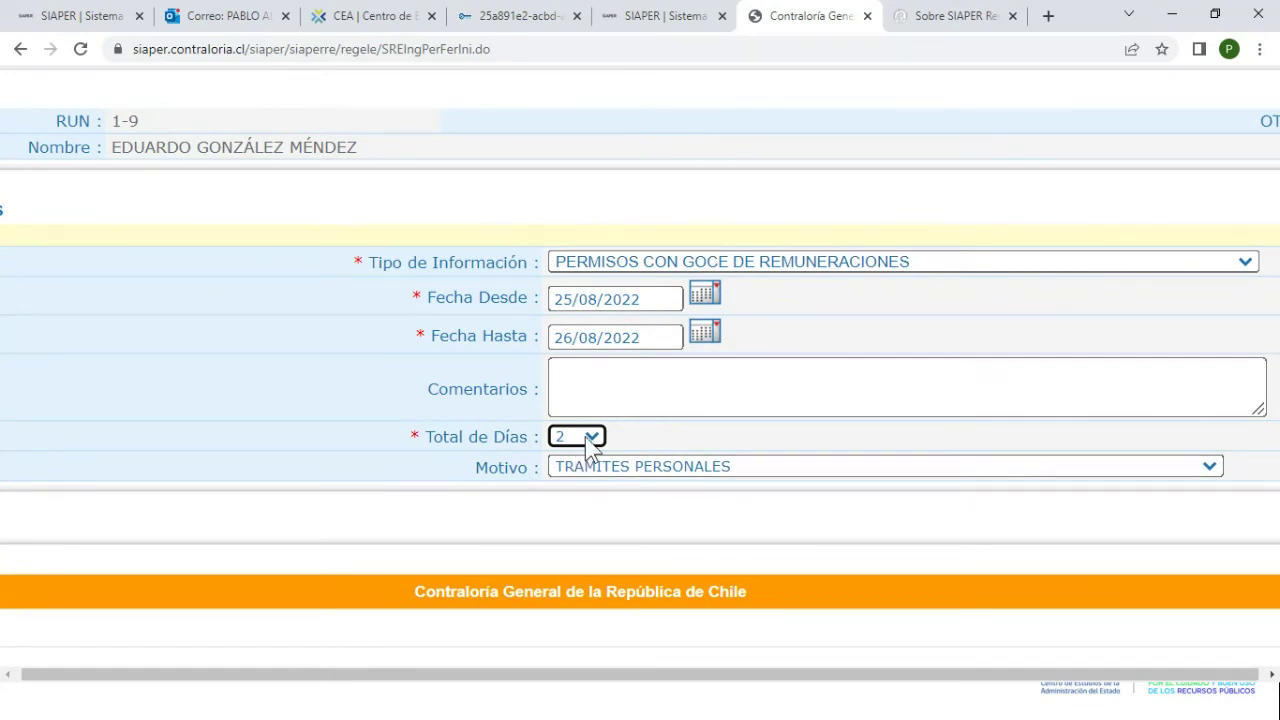
{"action": "left_click", "coordinate": [590, 440]}
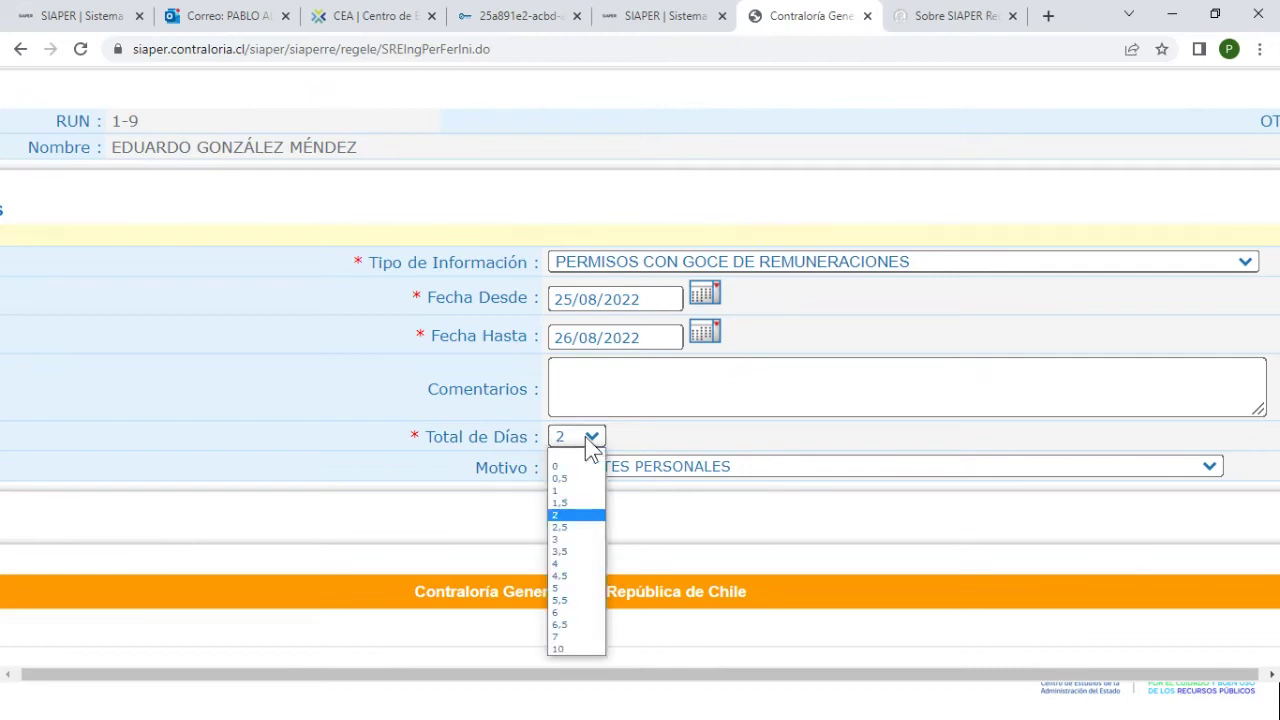
{"action": "left_click", "coordinate": [566, 502]}
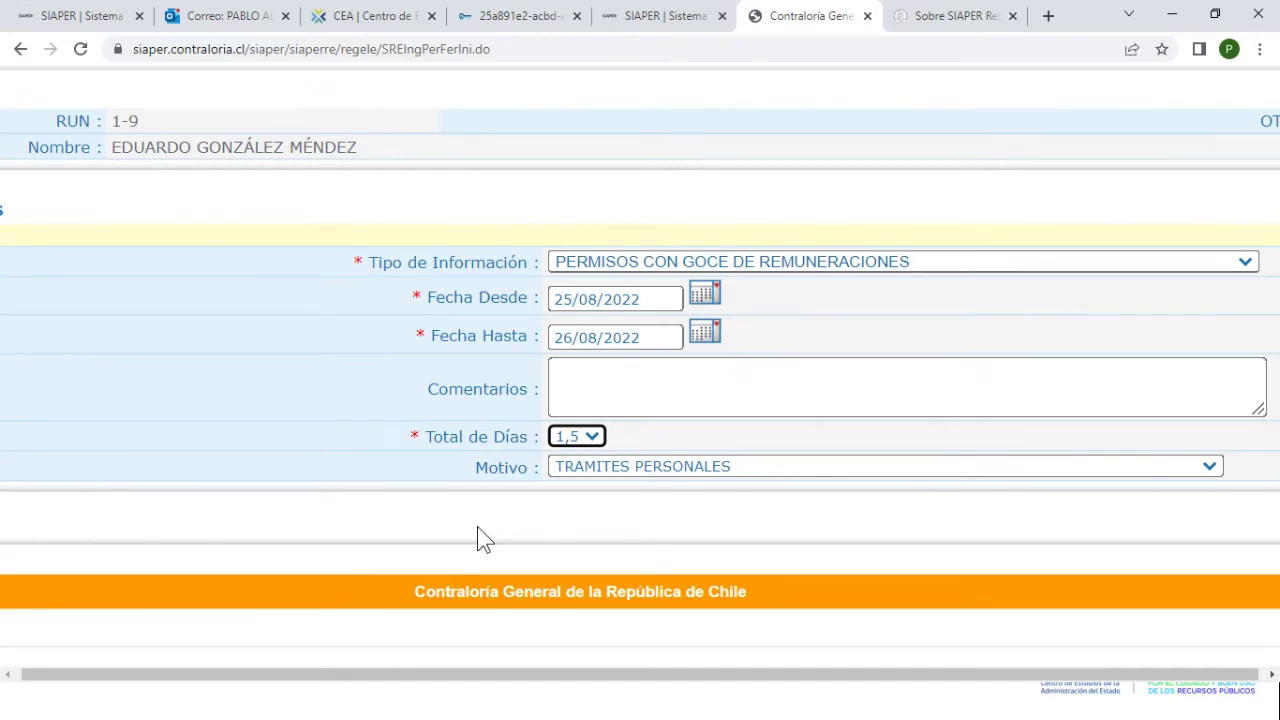
{"action": "key", "text": "ctrl+minus"}
{"action": "key", "text": "ctrl+minus"}
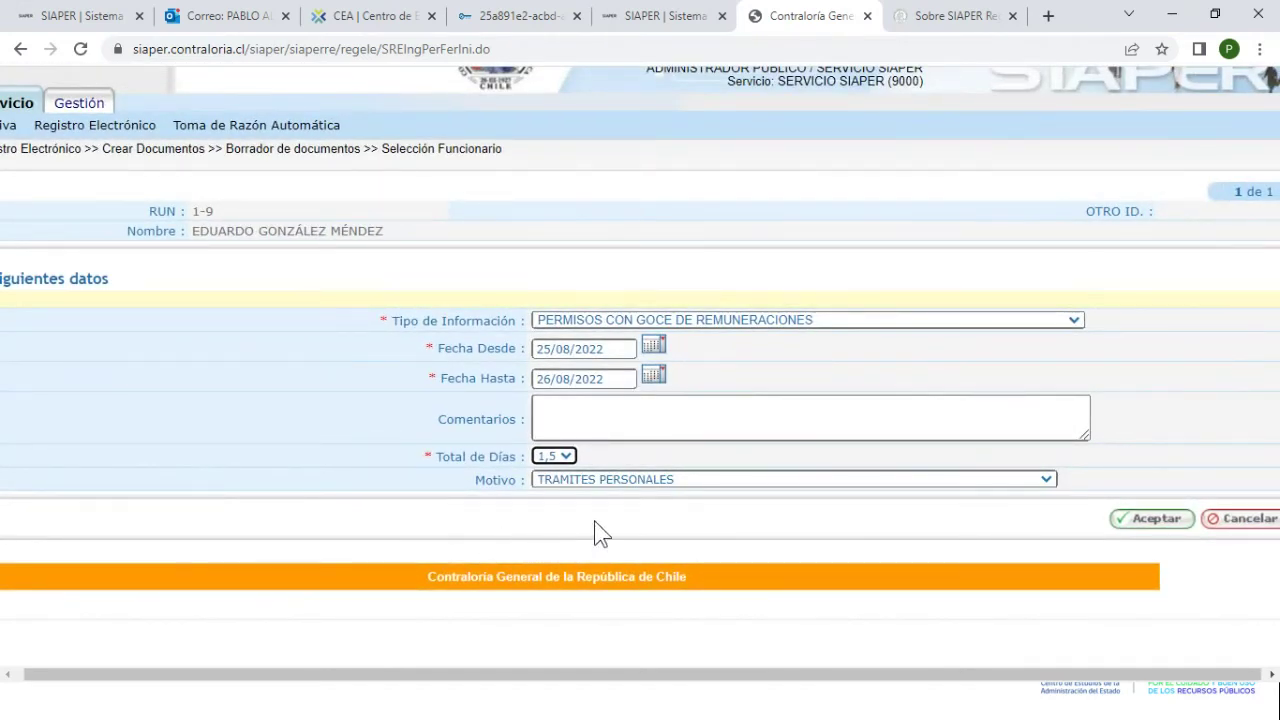
Set the permit's Motivo to INTERFERIADO and change it to POR MATRIMONIO (Ley Nro 20.764)
{"action": "left_click", "coordinate": [564, 479]}
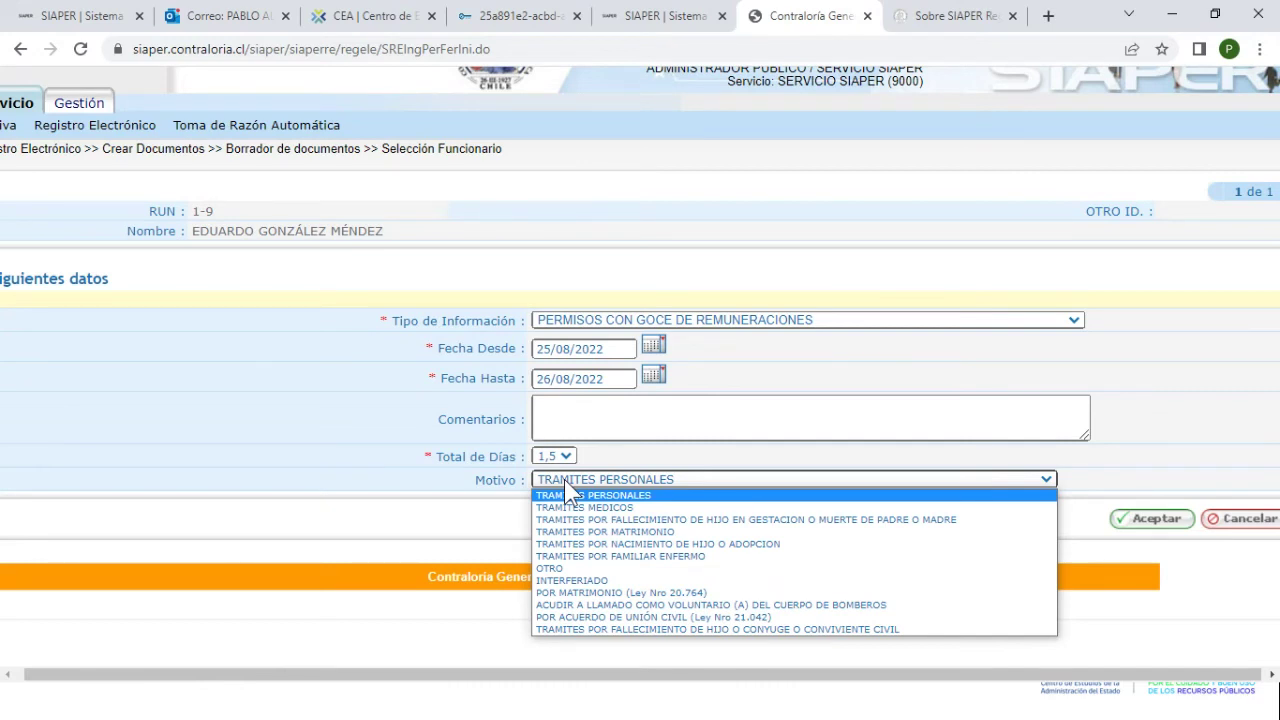
{"action": "left_click", "coordinate": [583, 580]}
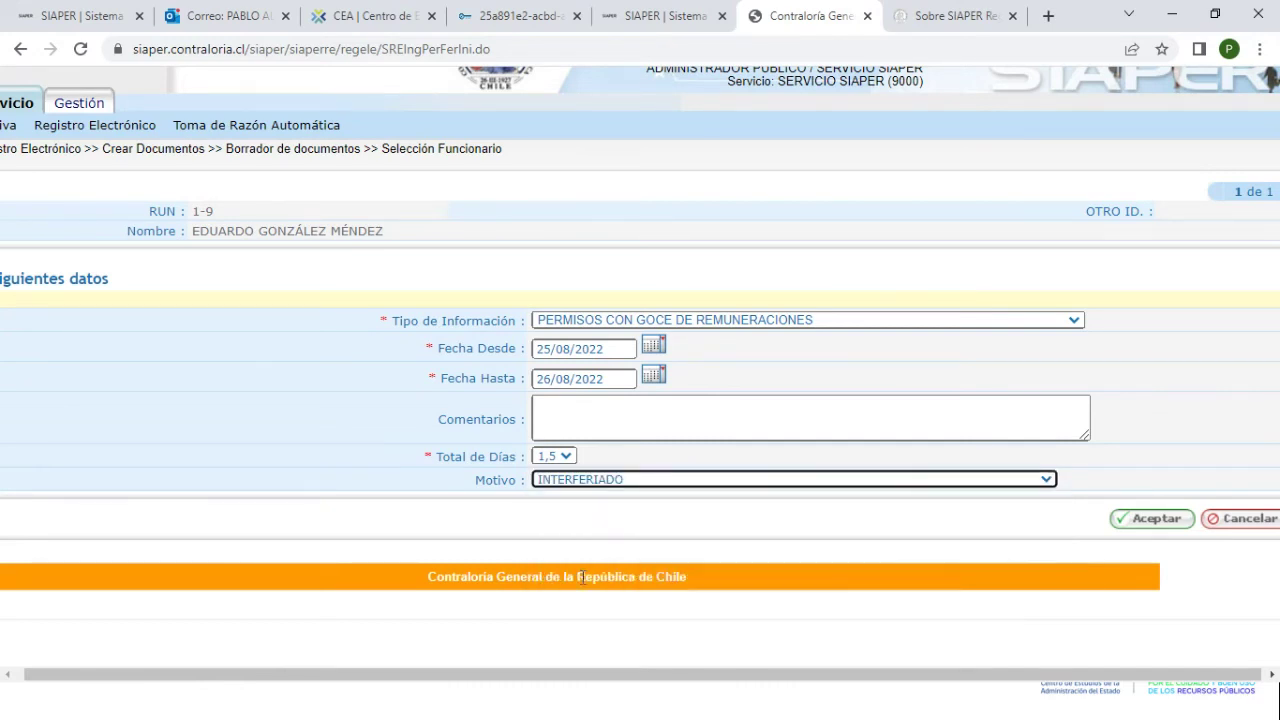
{"action": "left_click", "coordinate": [607, 481]}
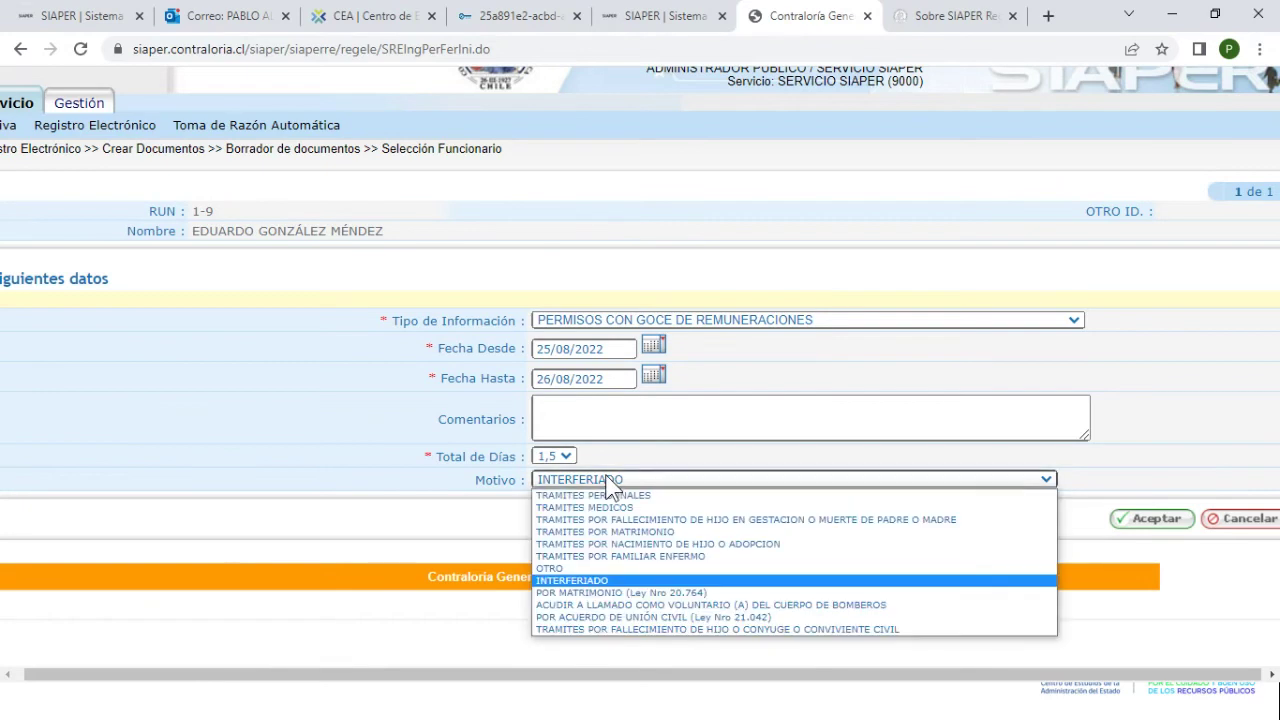
{"action": "left_click", "coordinate": [676, 596]}
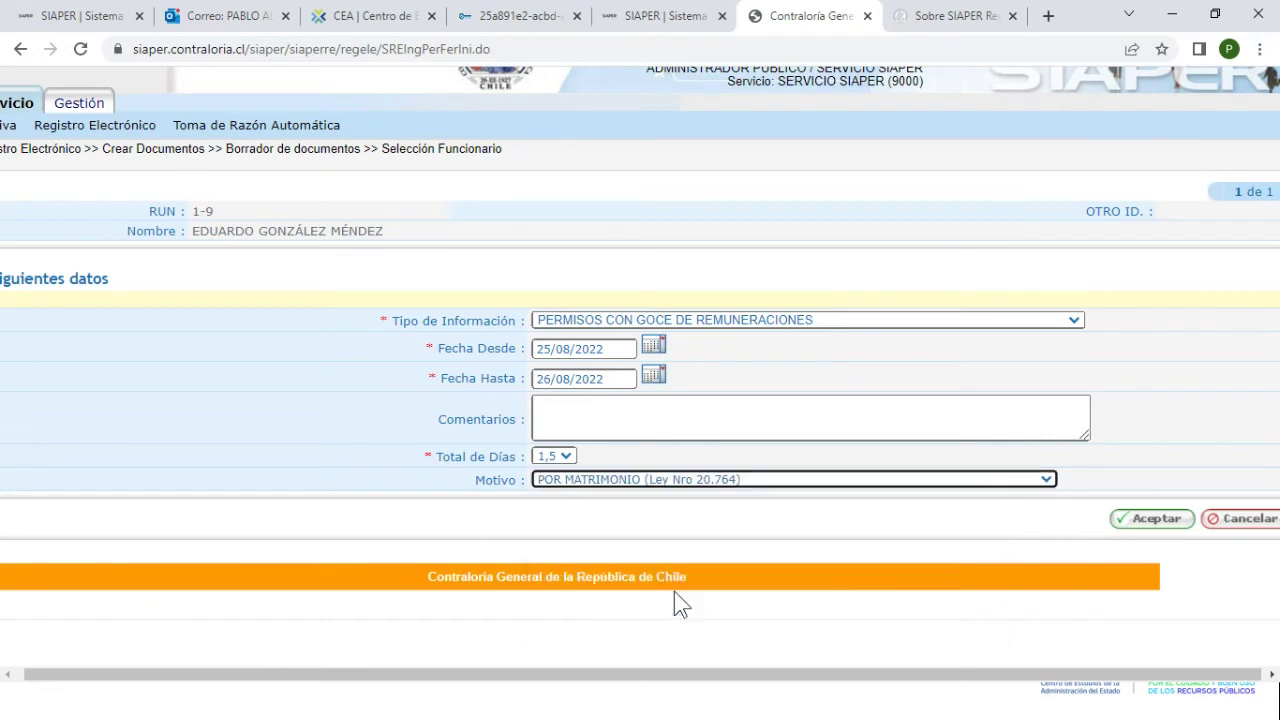
Try the Motivo ACUDIR A LLAMADO COMO VOLUNTARIO (A) DEL CUERPO DE BOMBEROS, followed by POR ACUERDO DE UNIÓN CIVIL (Ley Nro 21.042)
{"action": "left_click", "coordinate": [698, 480]}
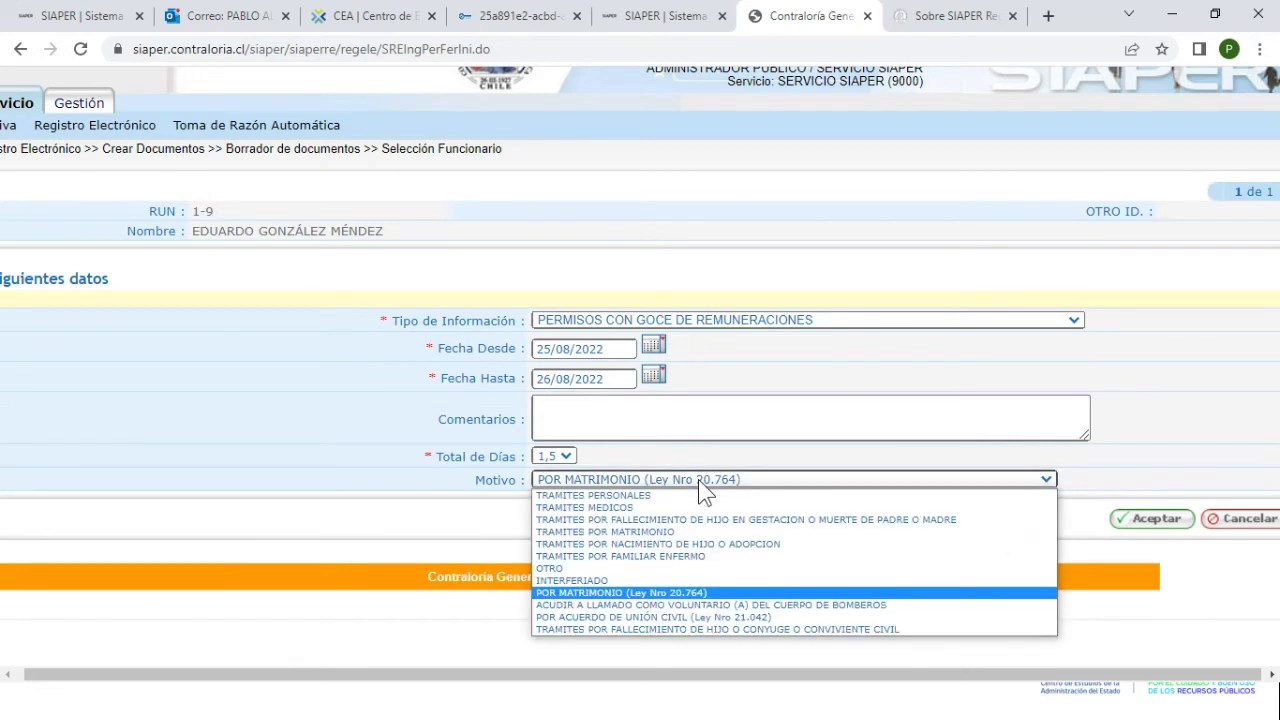
{"action": "left_click", "coordinate": [819, 605]}
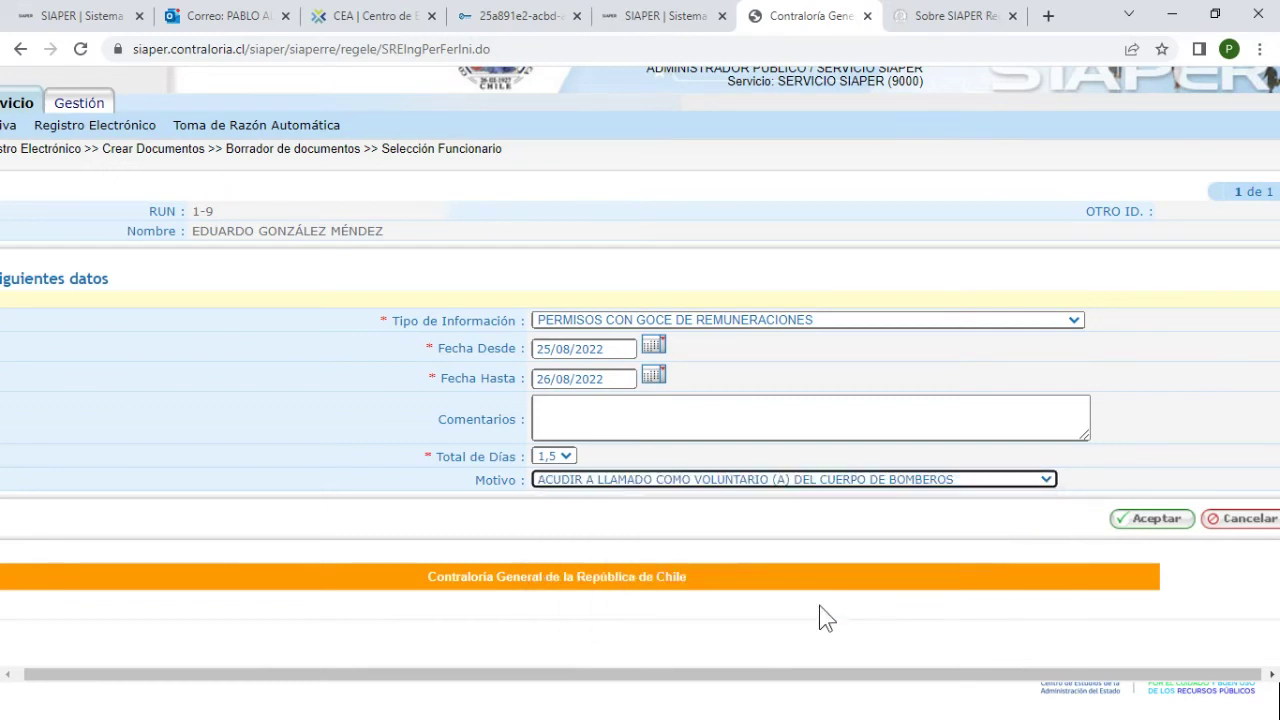
{"action": "left_click", "coordinate": [792, 482]}
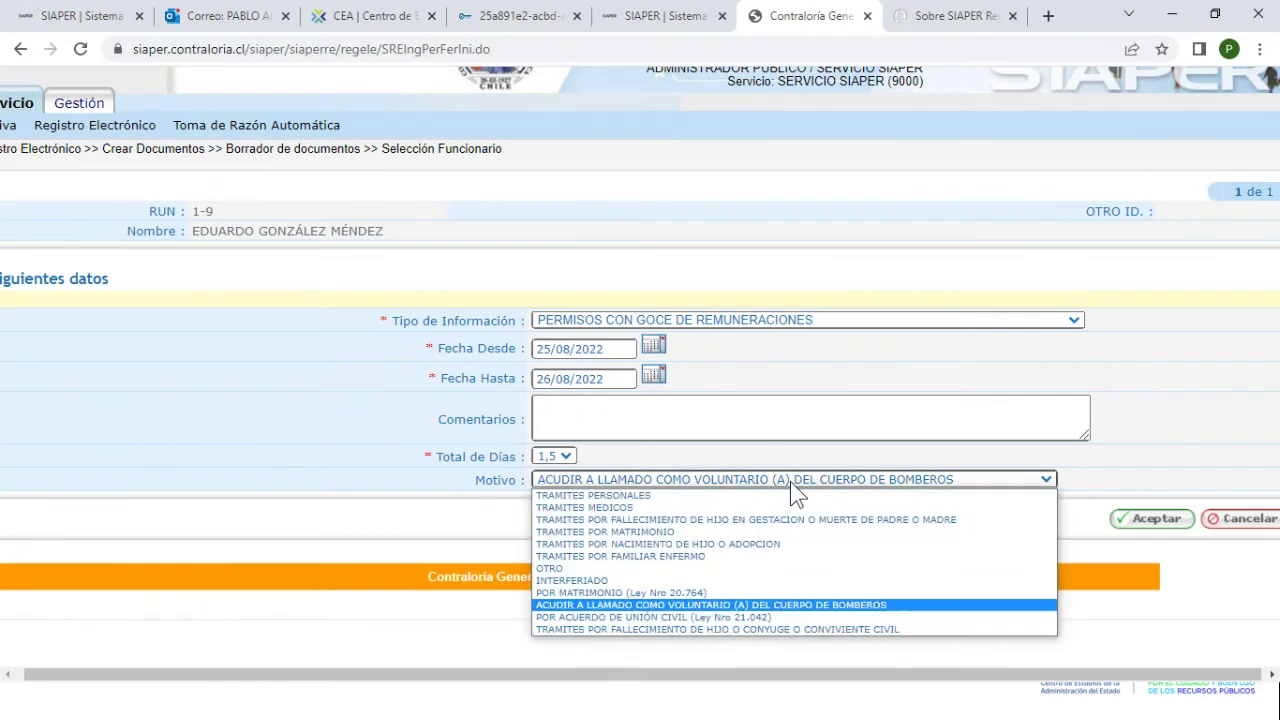
{"action": "left_click", "coordinate": [766, 618]}
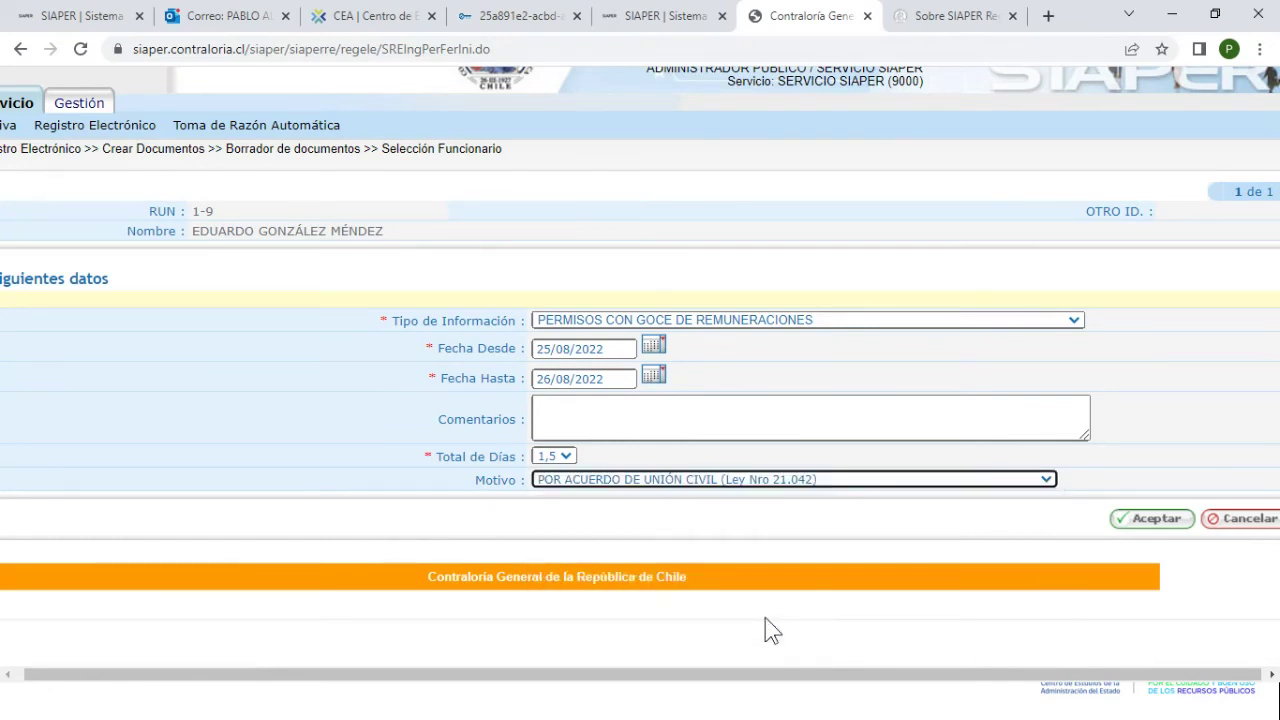
Change the permit's Motivo to TRAMITES POR FALLECIMIENTO DE HIJO O CONYUGE O CONVIVIENTE CIVIL and look over the available reasons
{"action": "left_click", "coordinate": [762, 482]}
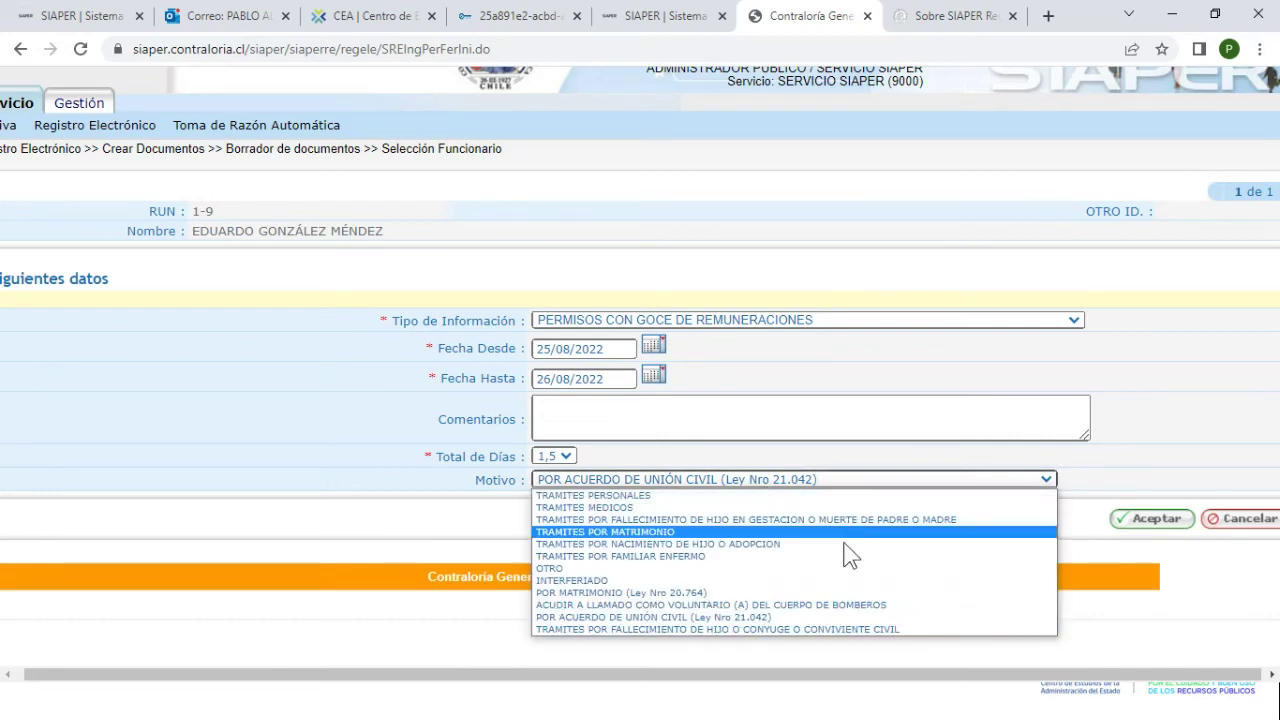
{"action": "left_click", "coordinate": [896, 629]}
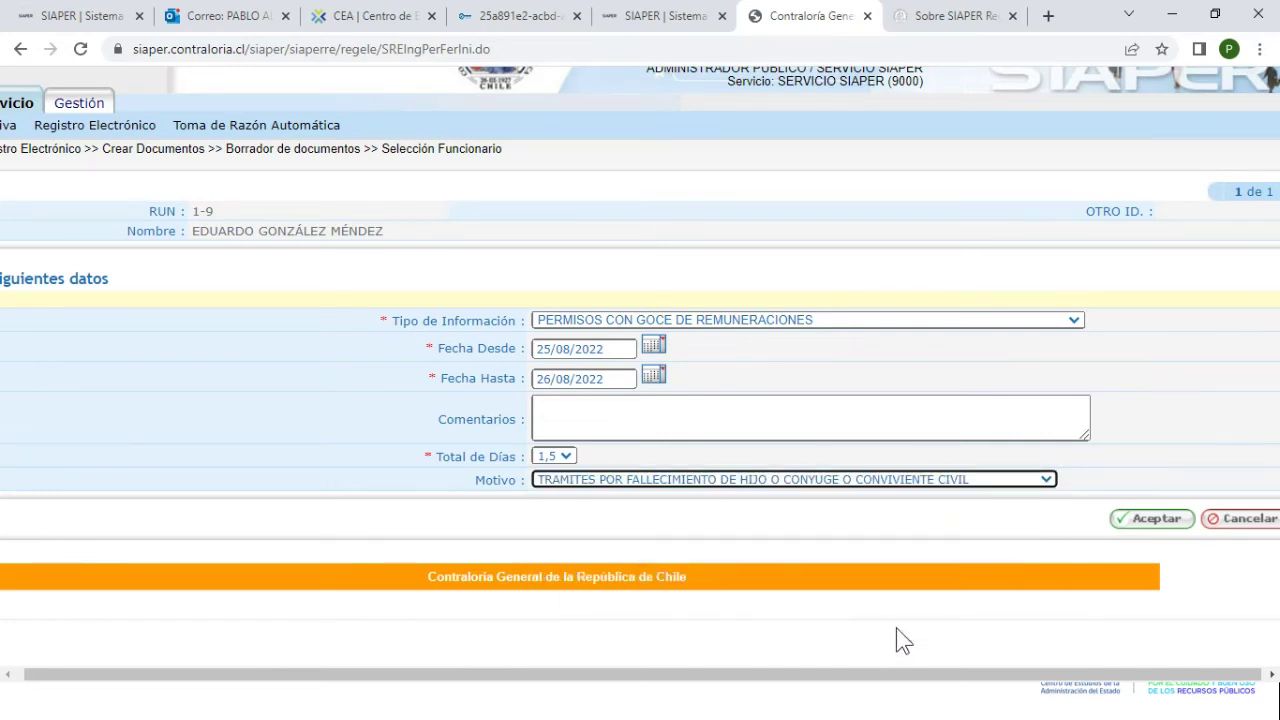
{"action": "left_click", "coordinate": [846, 481]}
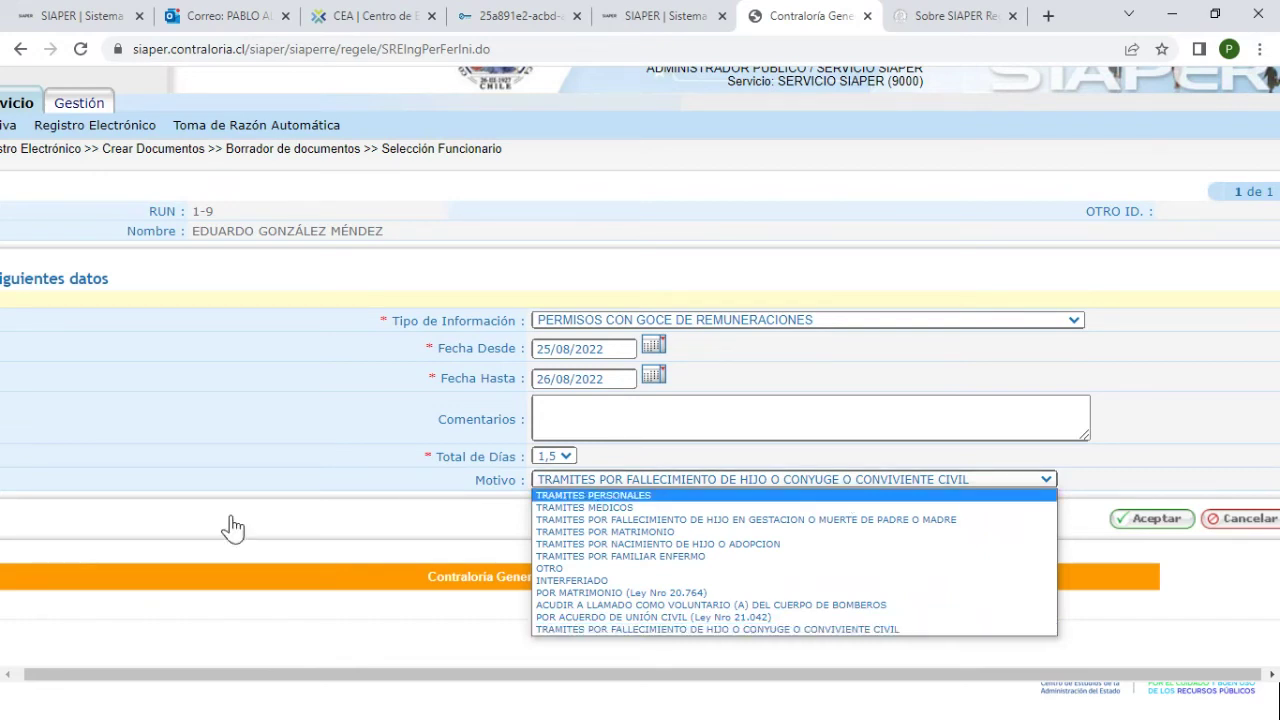
{"action": "left_click", "coordinate": [177, 564]}
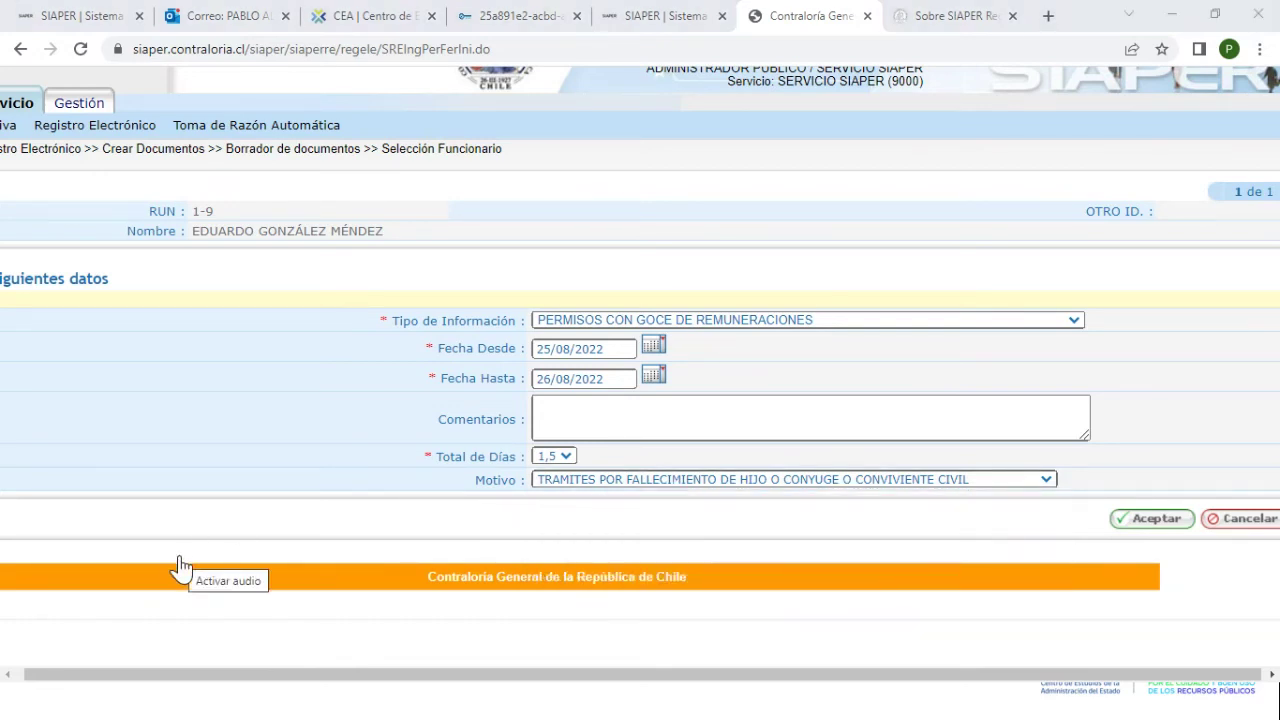
{"action": "left_click", "coordinate": [606, 482]}
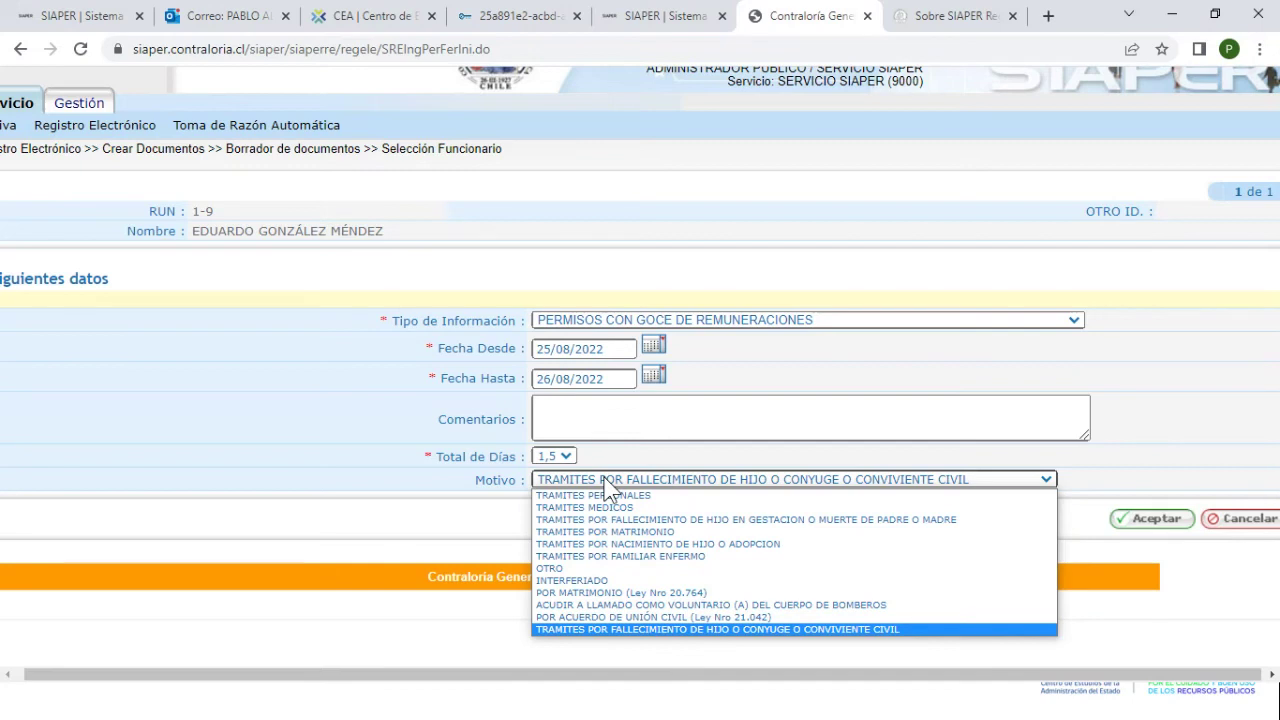
{"action": "left_click", "coordinate": [183, 577]}
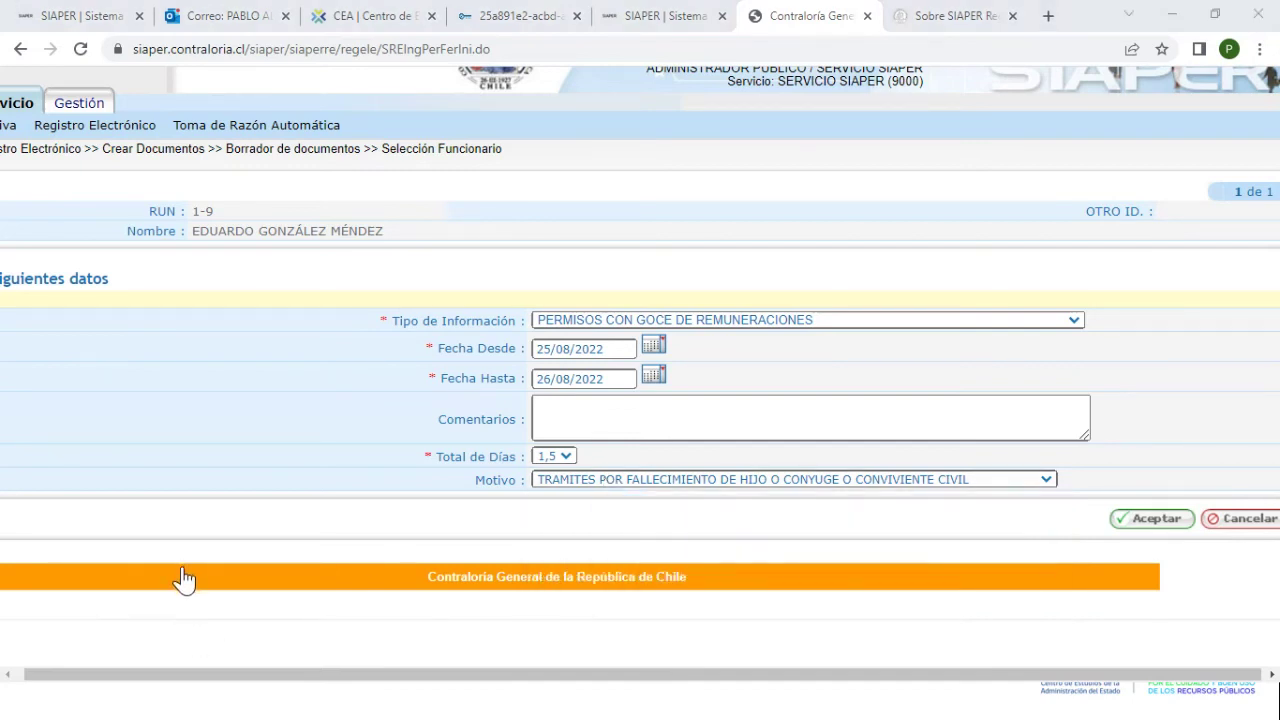
Change the case's Tipo de Información to PERMISOS SIN GOCE DE REMUNERACION, keeping the entered dates
{"action": "left_click", "coordinate": [821, 313]}
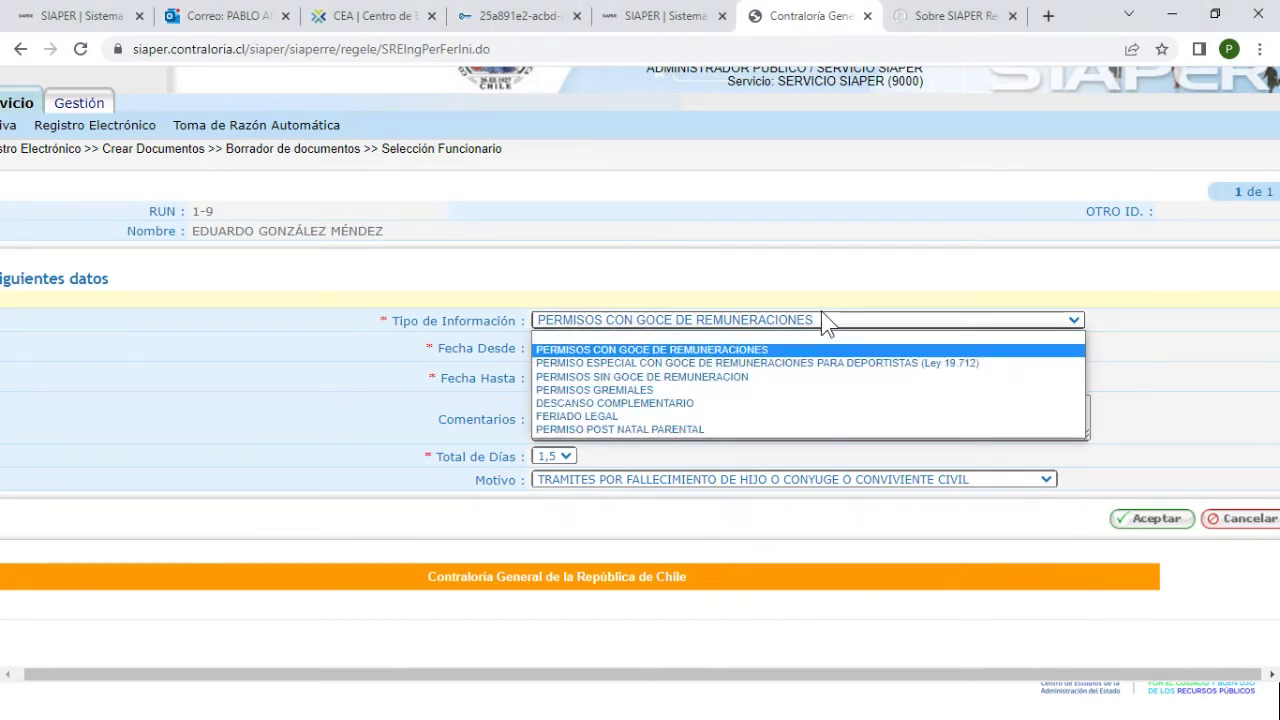
{"action": "left_click", "coordinate": [796, 378]}
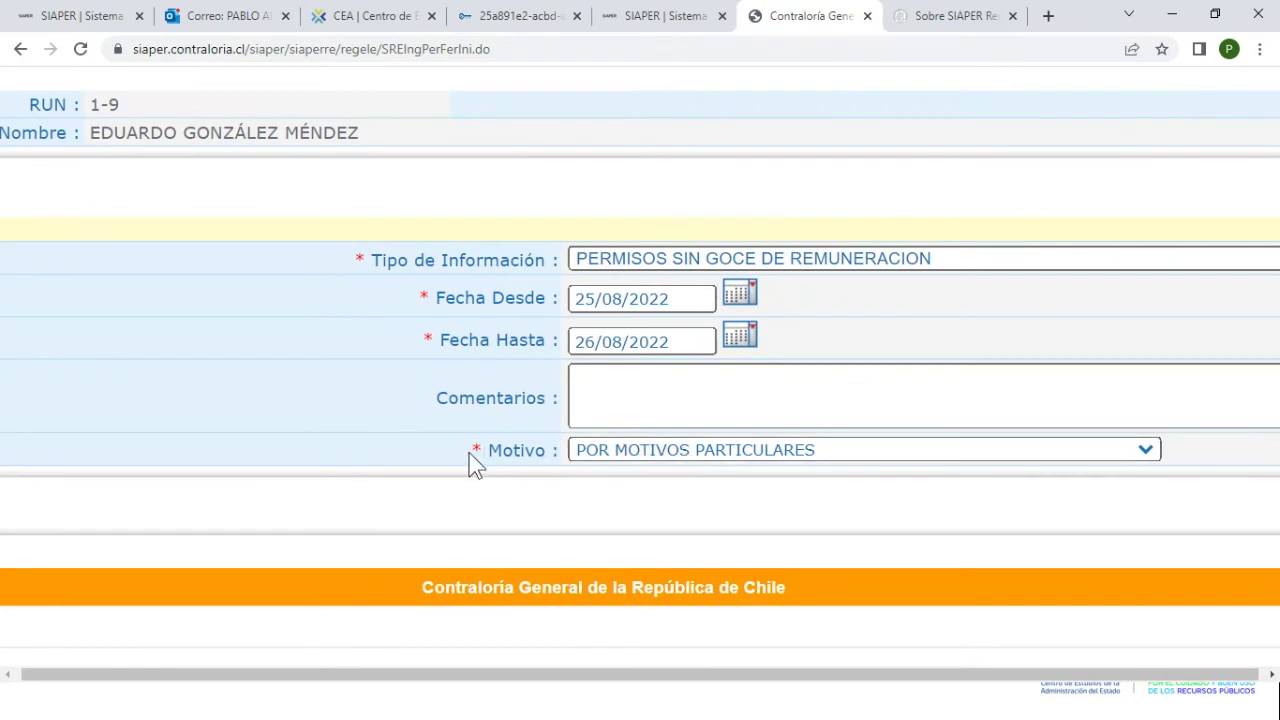
Set the unpaid permit's Motivo to EXTENSIÓN LICENCIA MÉDICA PREVENTIVA PARENTAL LEY Nº 21.351
{"action": "left_click", "coordinate": [745, 452]}
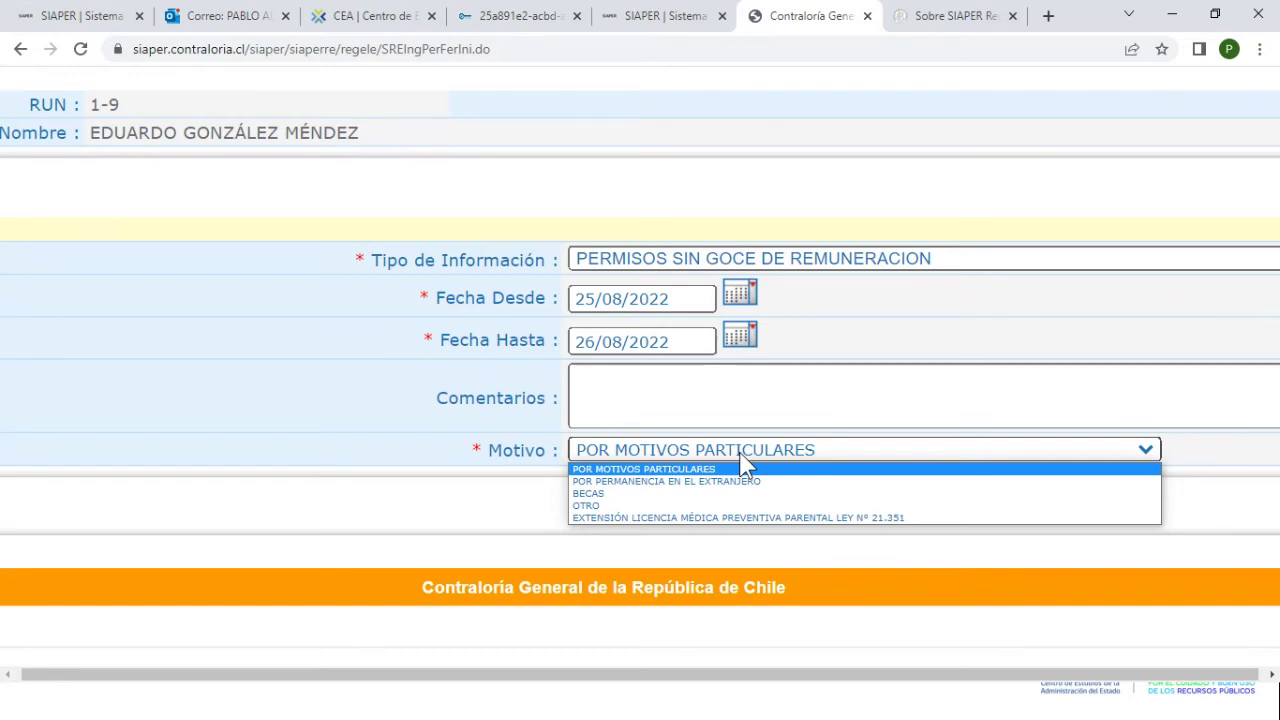
{"action": "left_click", "coordinate": [758, 518]}
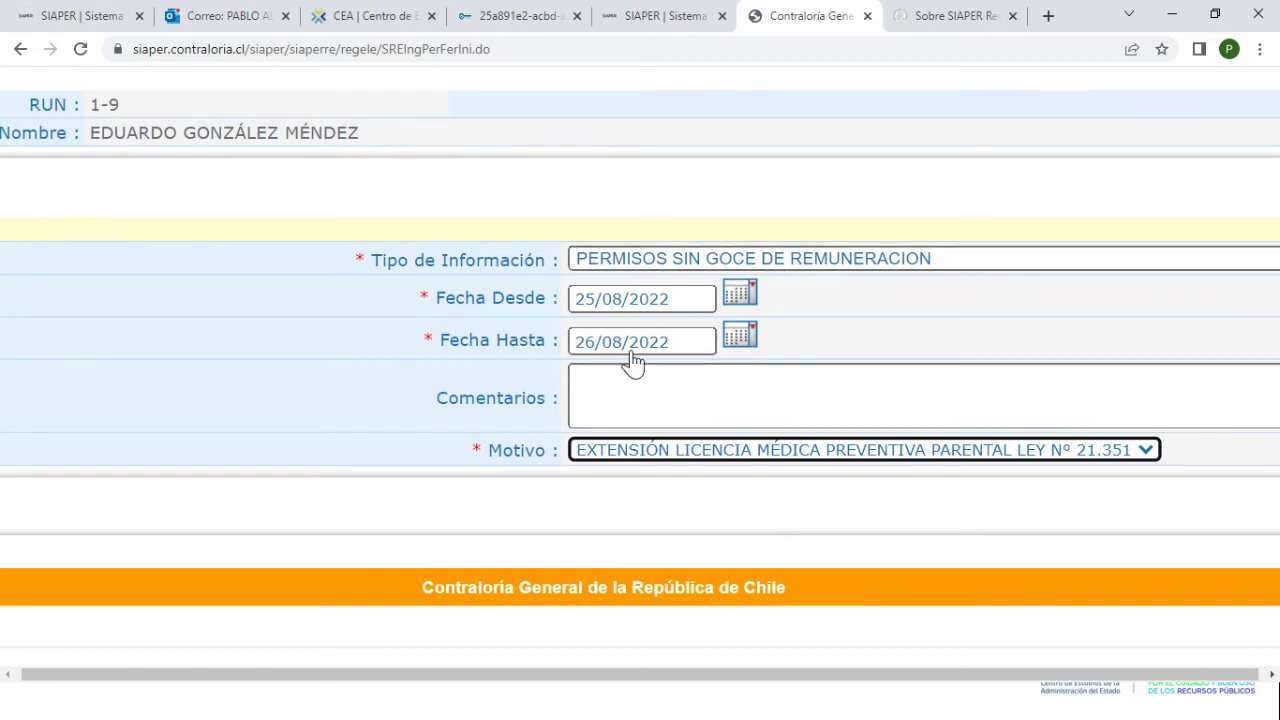
Change the Tipo de Información to PERMISO POST NATAL PARENTAL and look over its required fields
{"action": "scroll", "coordinate": [770, 259], "scroll_direction": "right", "scroll_amount": 2}
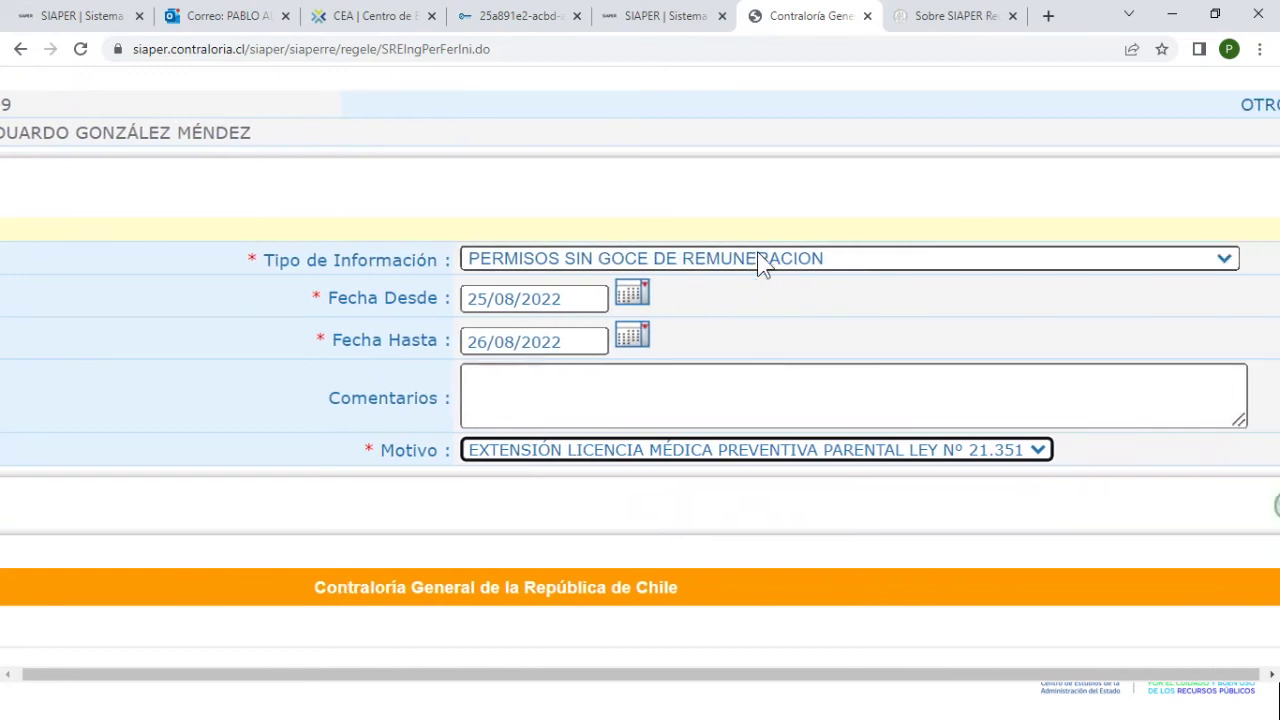
{"action": "left_click", "coordinate": [760, 260]}
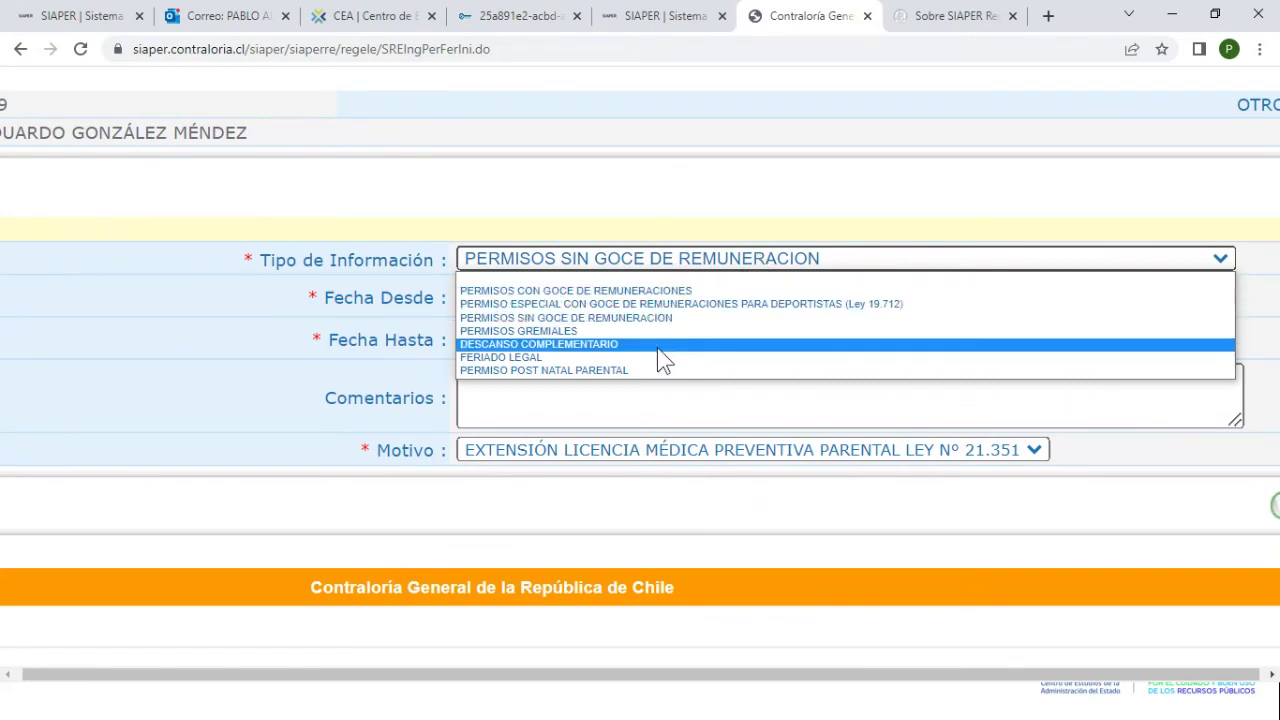
{"action": "left_click", "coordinate": [633, 373]}
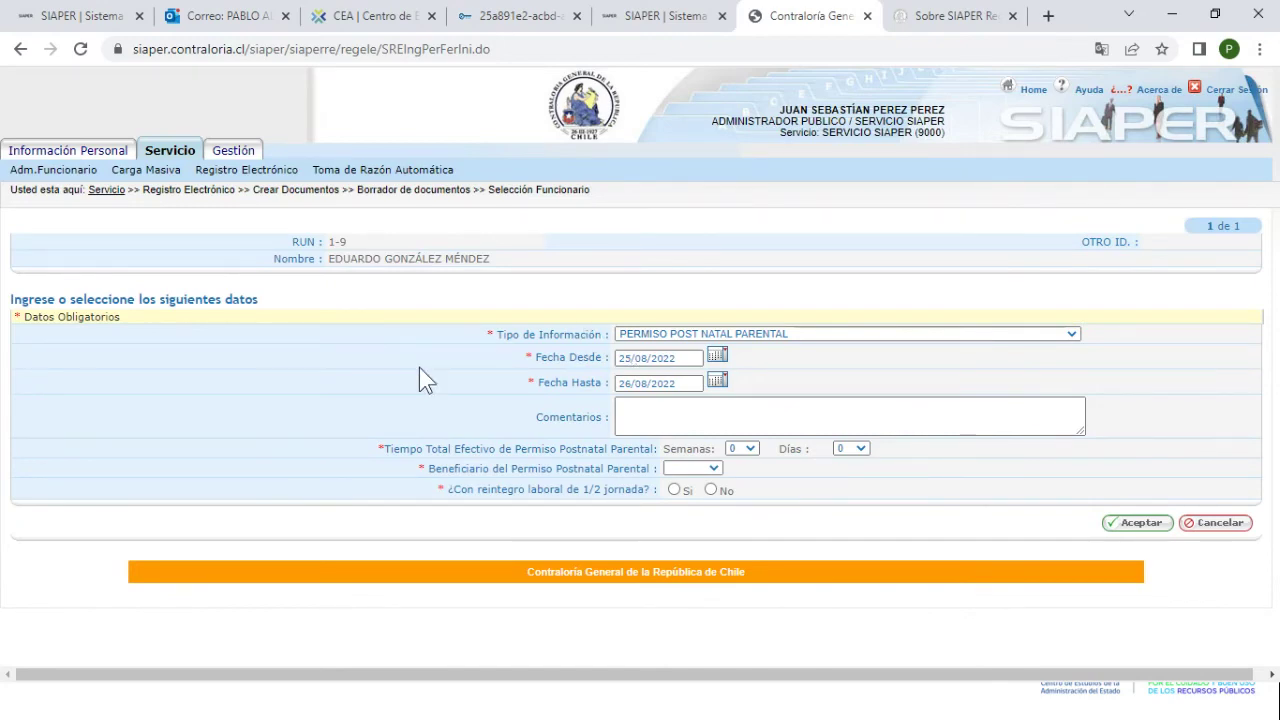
{"action": "scroll", "coordinate": [420, 368], "scroll_direction": "up", "scroll_amount": 3}
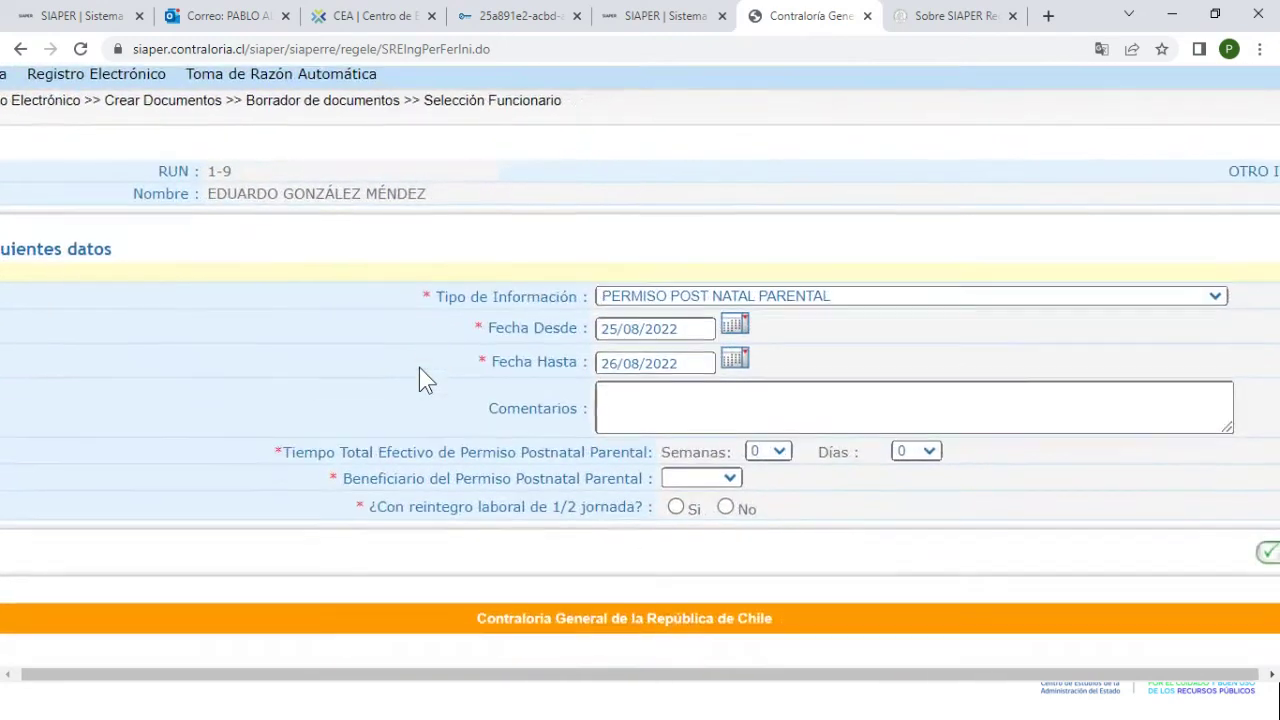
{"action": "scroll", "coordinate": [419, 367], "scroll_direction": "down", "scroll_amount": 1}
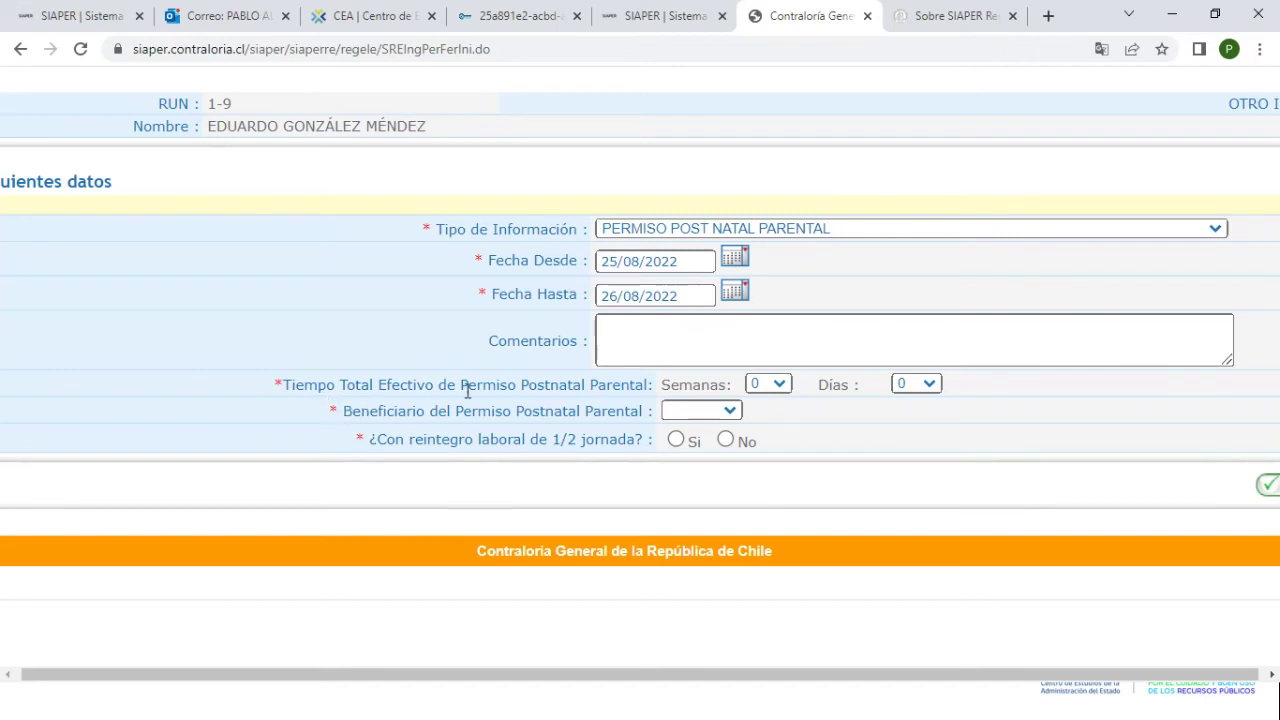
Set the Beneficiario del Permiso Postnatal Parental to PADRE and change it to MADRE
{"action": "left_click", "coordinate": [729, 413]}
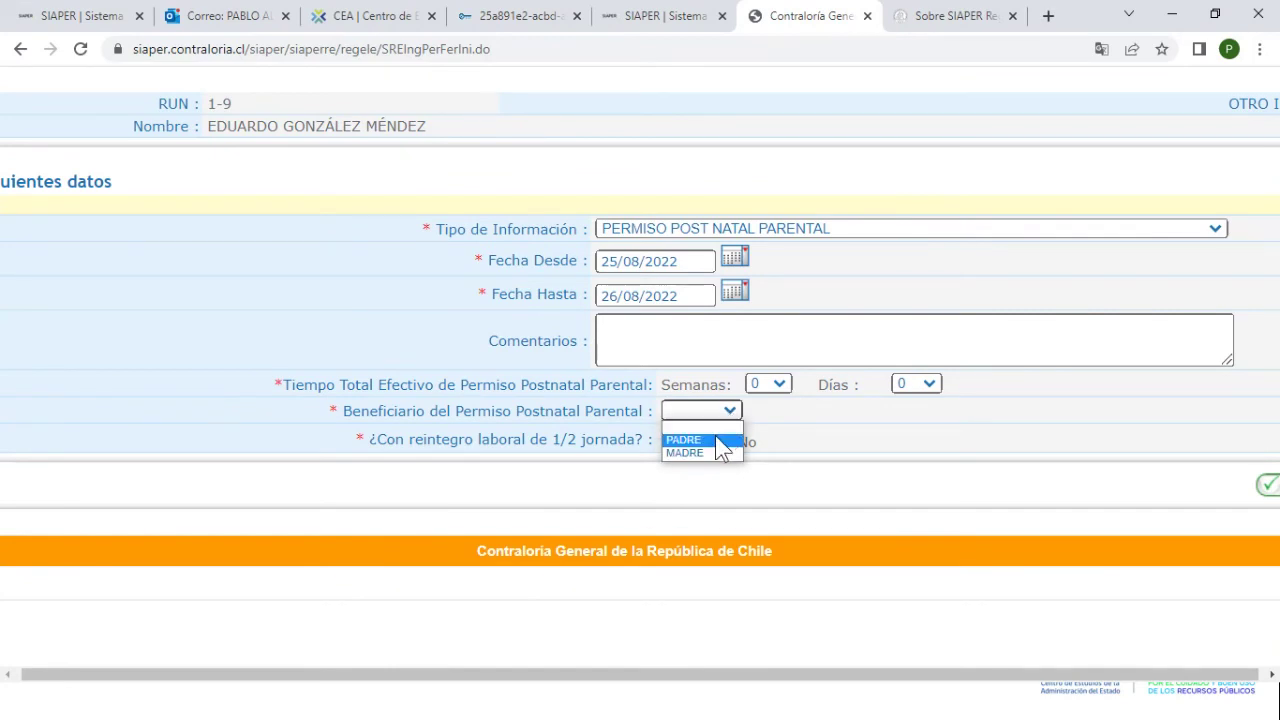
{"action": "left_click", "coordinate": [717, 440]}
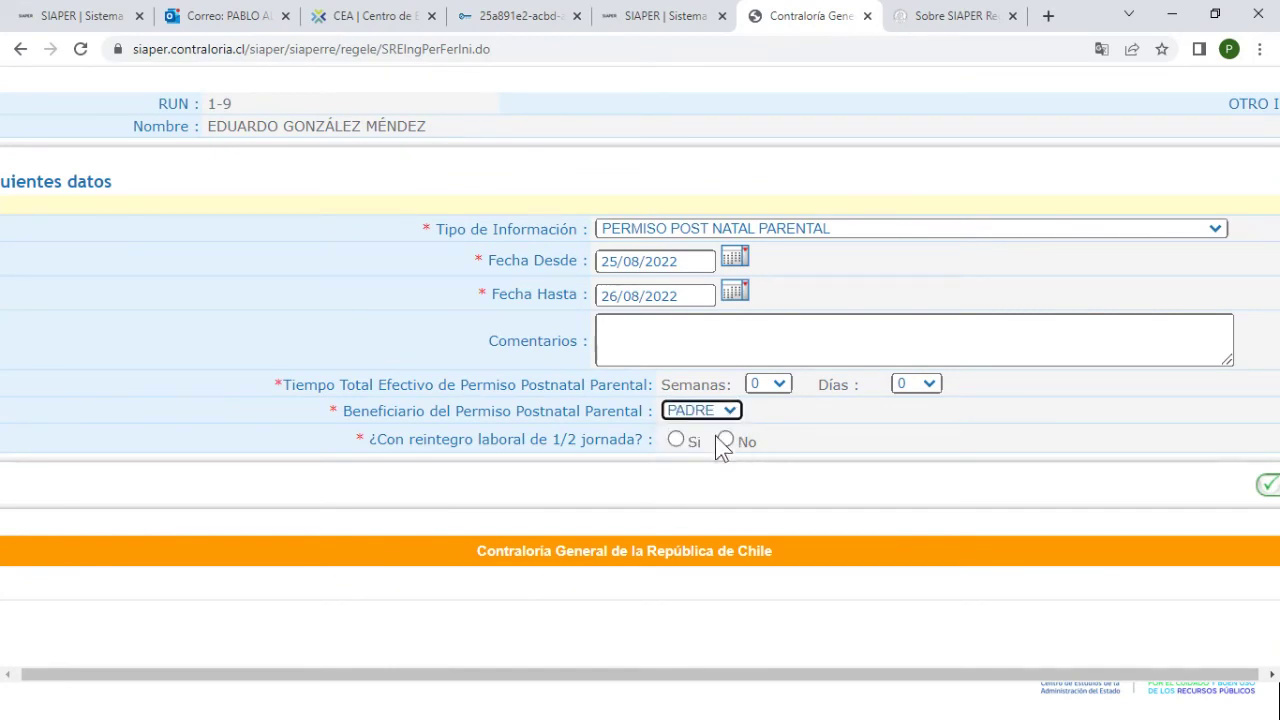
{"action": "left_click", "coordinate": [722, 418]}
{"action": "left_click", "coordinate": [700, 452]}
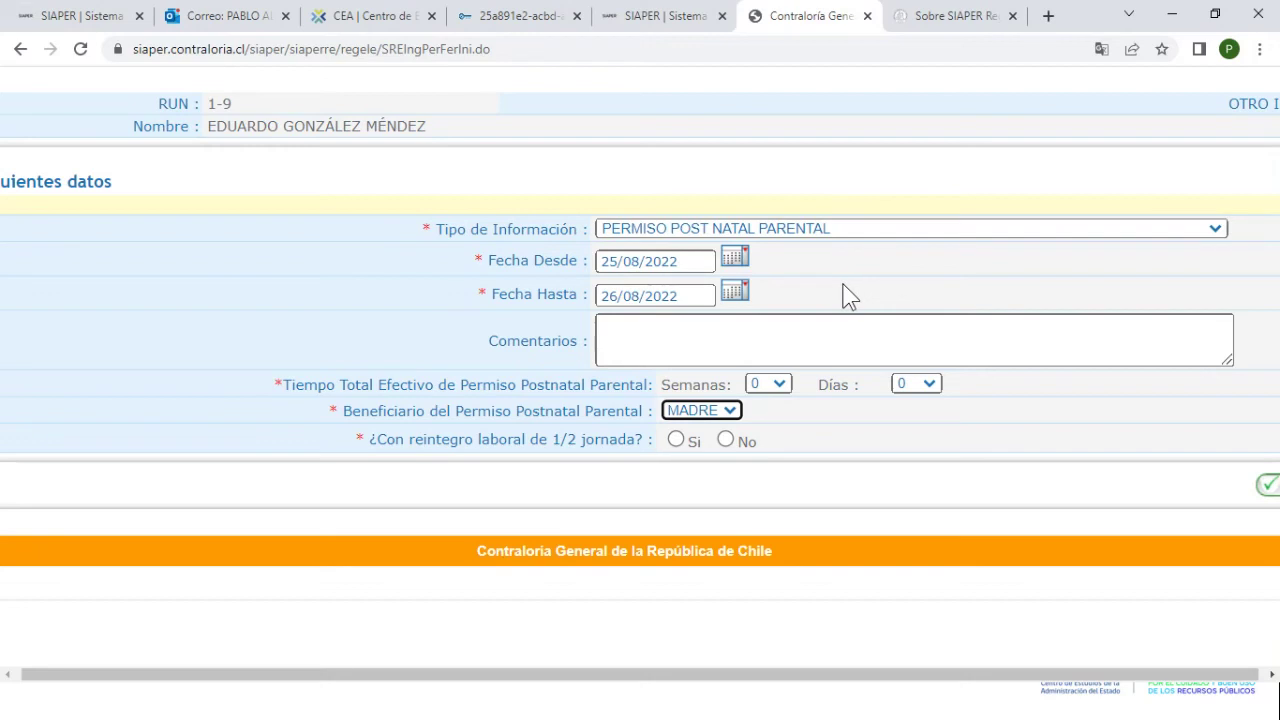
{"action": "left_click", "coordinate": [800, 341]}
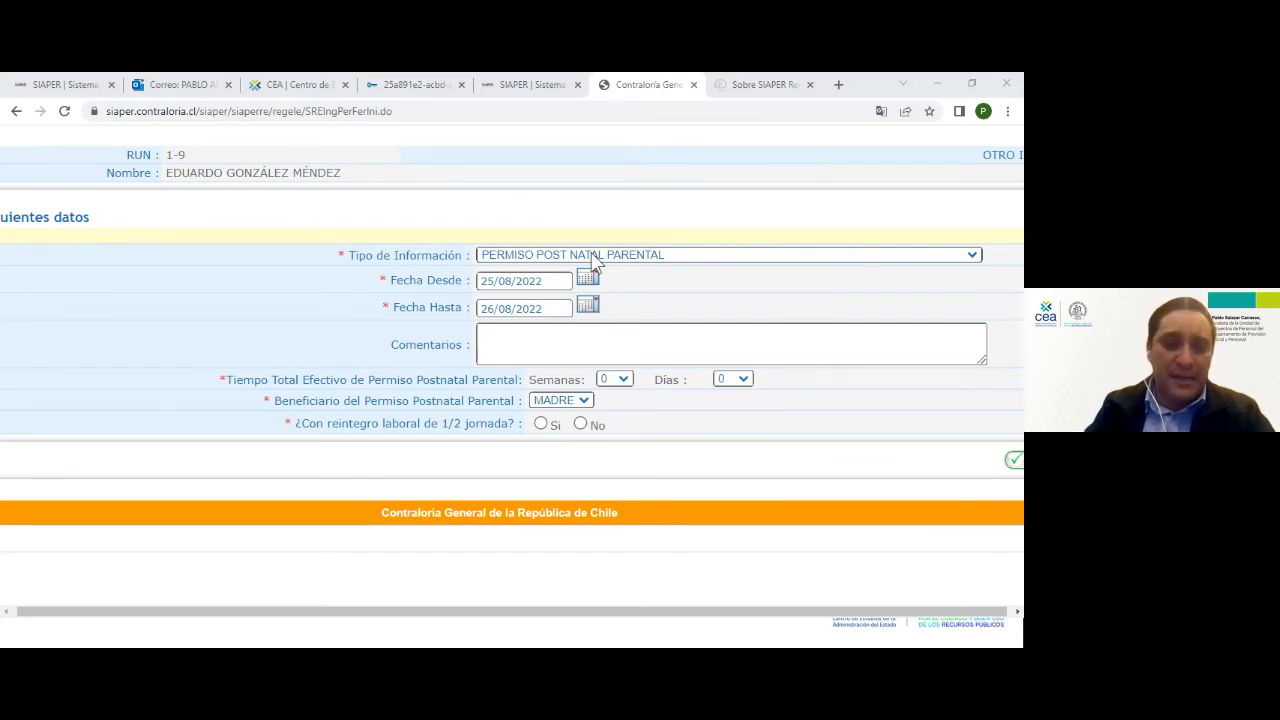
Change the Tipo de Información to FERIADO LEGAL and place the cursor in its empty Comentarios field
{"action": "left_click", "coordinate": [596, 258]}
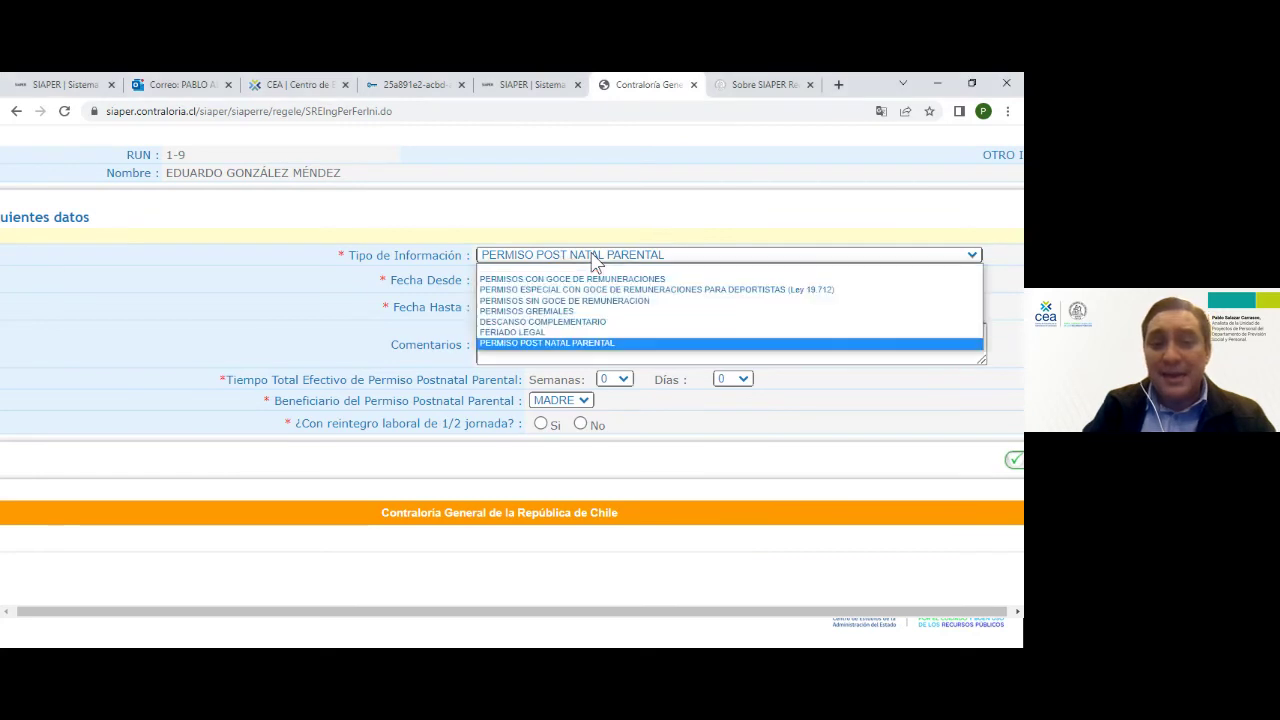
{"action": "left_click", "coordinate": [521, 332]}
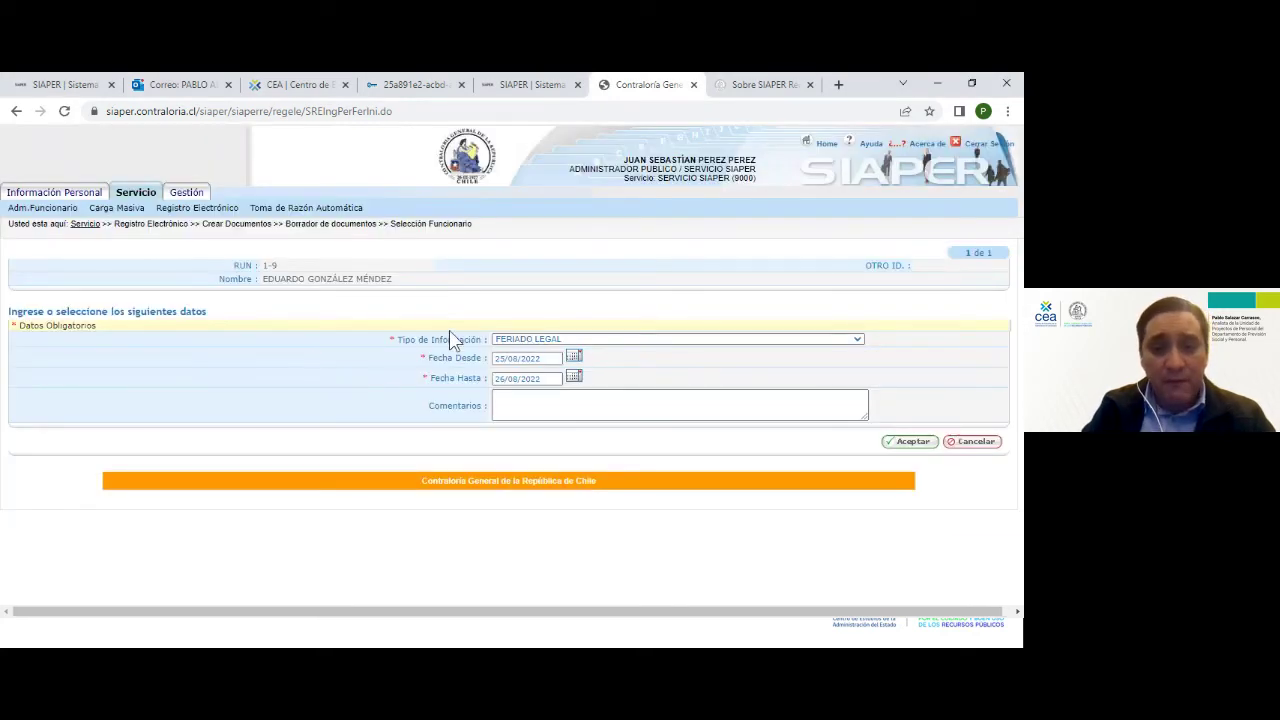
{"action": "scroll", "coordinate": [419, 357], "scroll_direction": "up", "scroll_amount": 4}
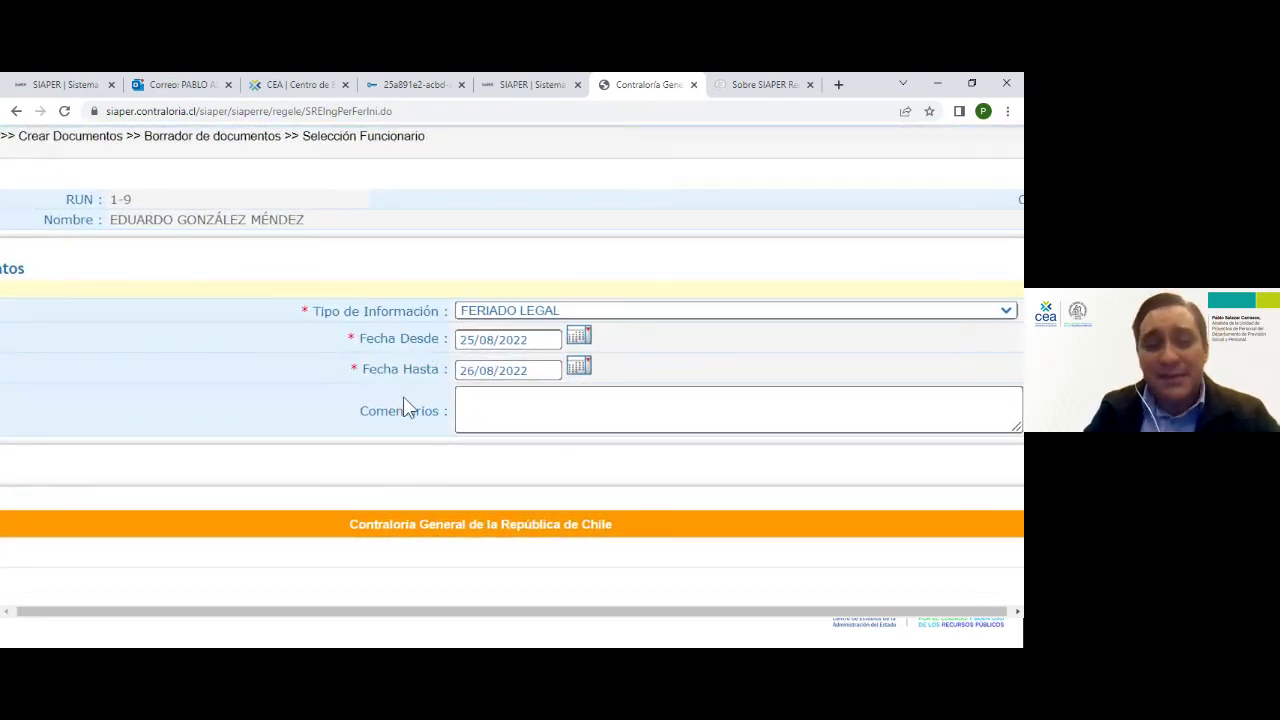
{"action": "left_click", "coordinate": [517, 404]}
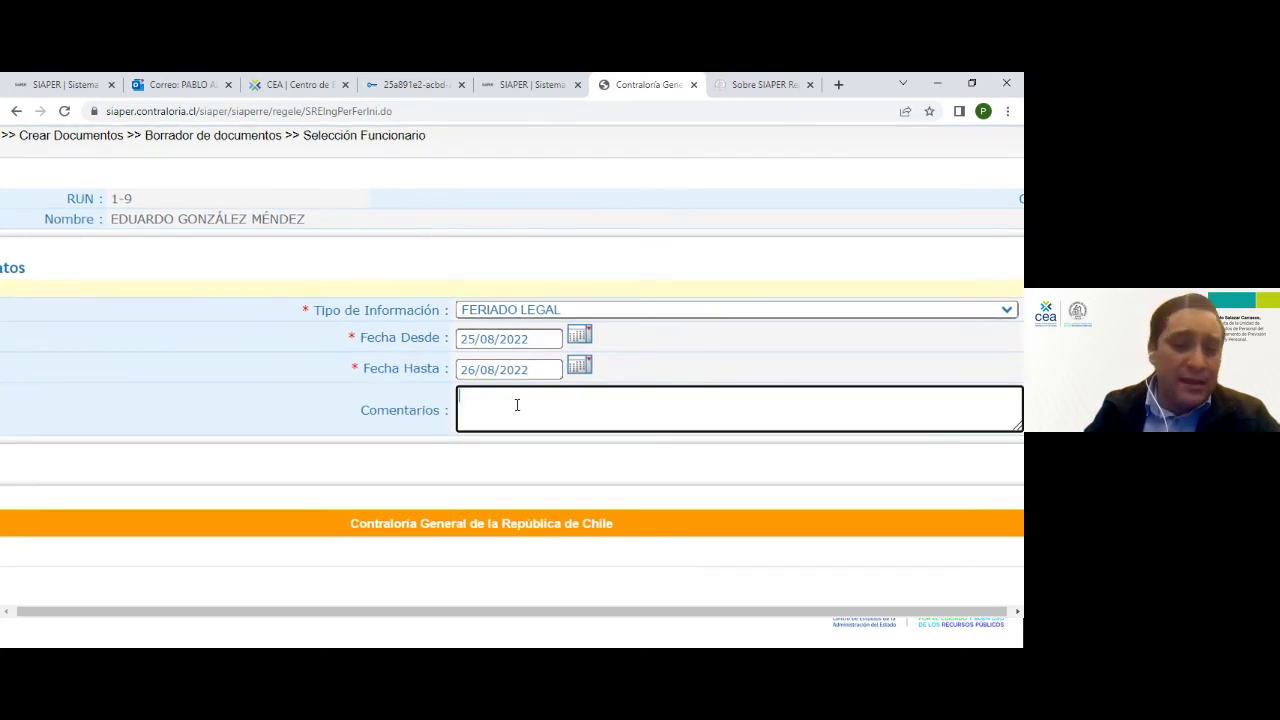
Switch the Tipo de Información to DESCANSO COMPLEMENTARIO and review its days, hours and minutes fields
{"action": "left_click", "coordinate": [491, 312]}
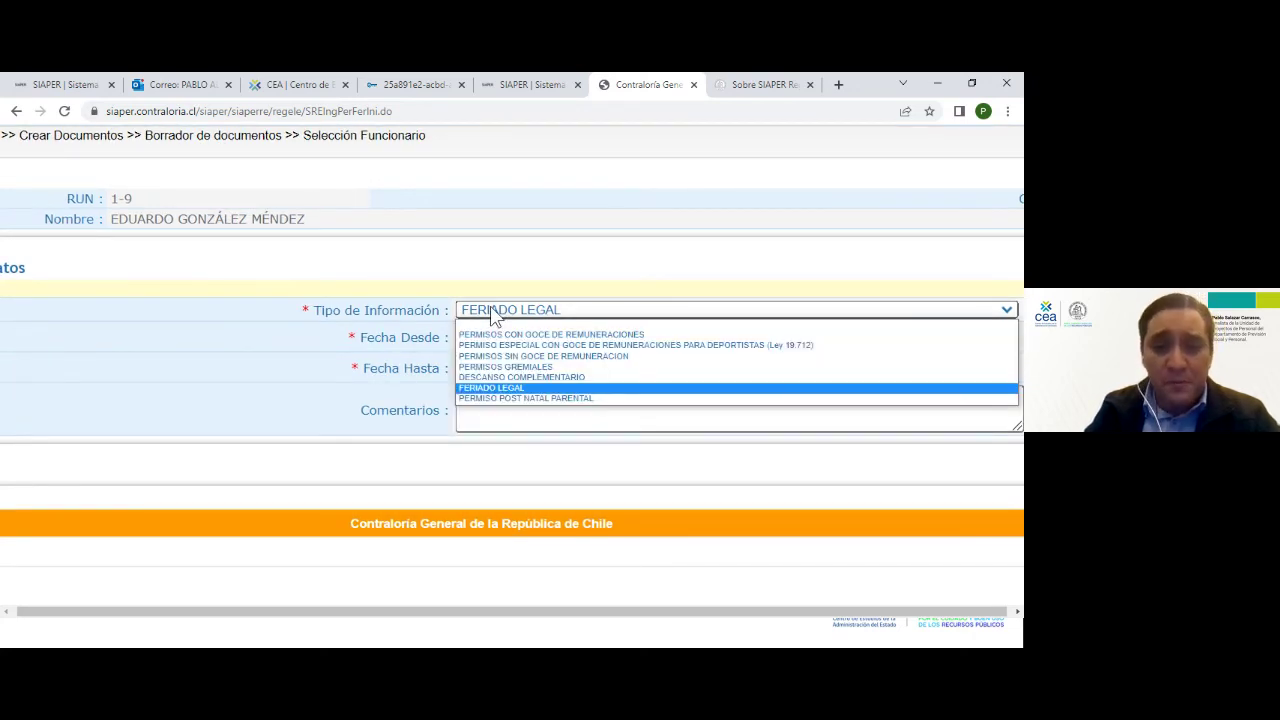
{"action": "left_click", "coordinate": [517, 377]}
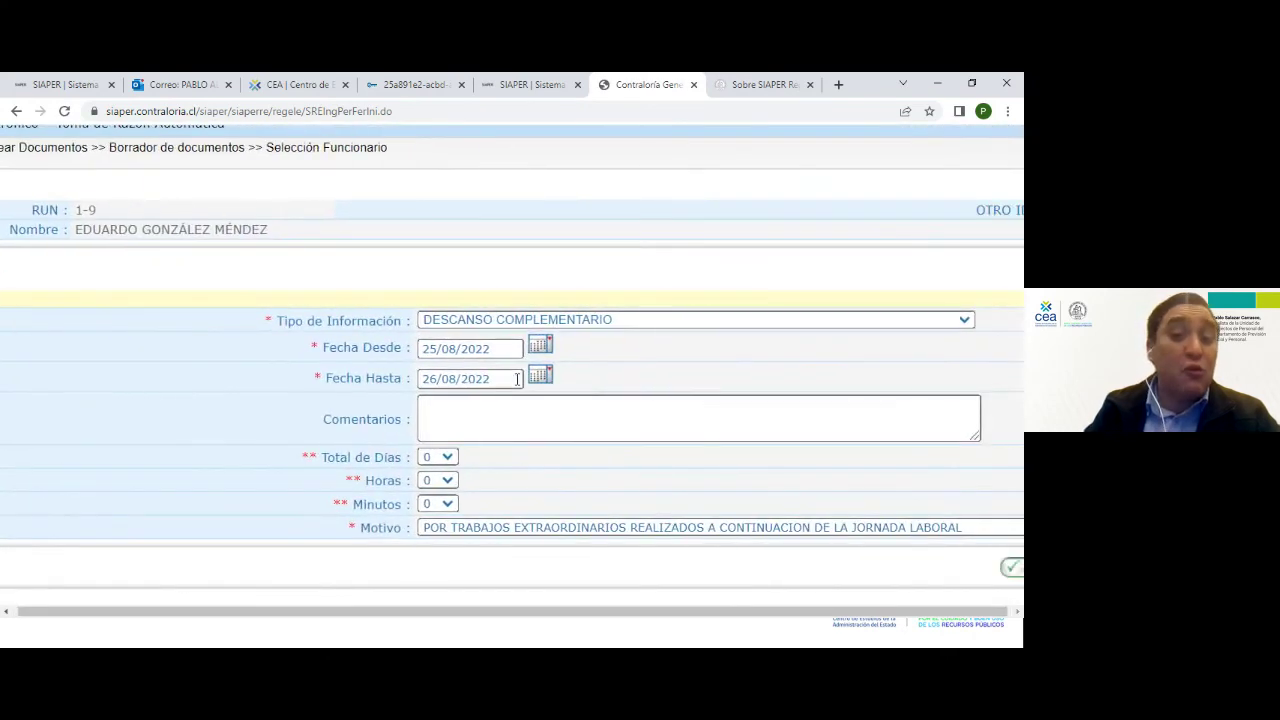
{"action": "scroll", "coordinate": [517, 378], "scroll_direction": "down", "scroll_amount": 1}
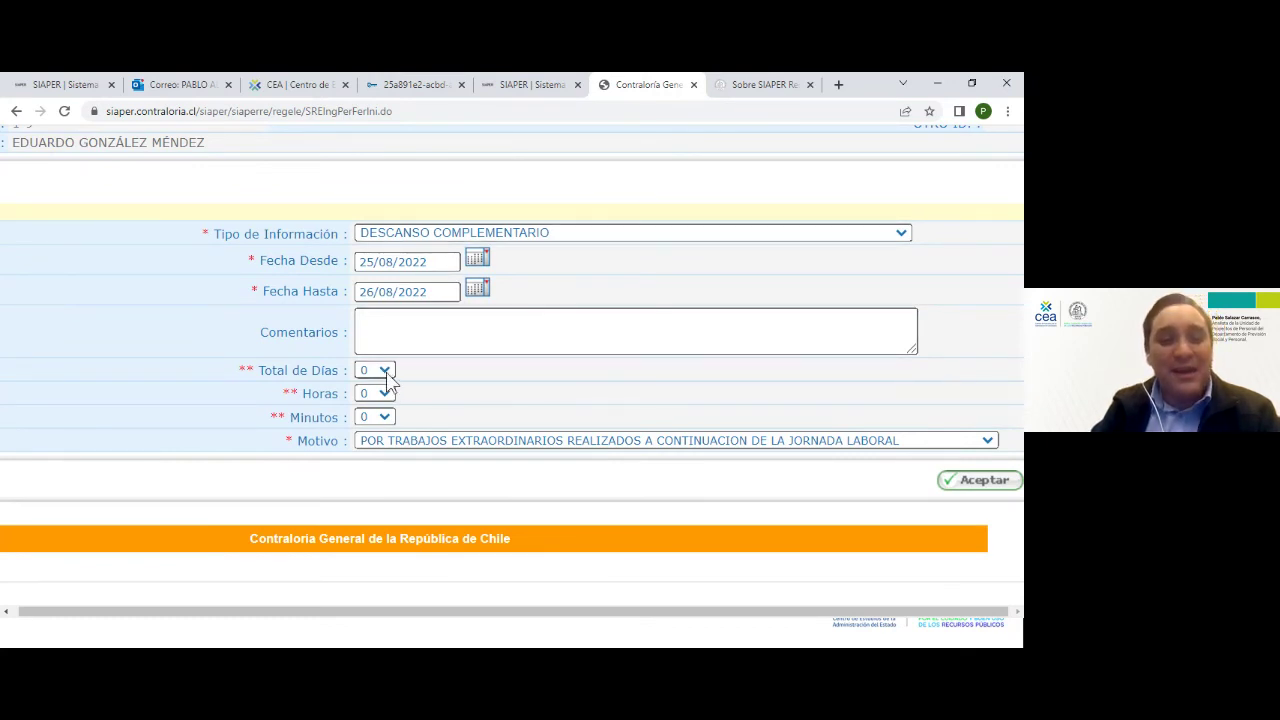
Try the Motivo for night or weekend work, followed by ASISTENCIA A CURSOS DE CAPACITACION OBLIGATORIOS FUERA DE LA JORNADA ORDINARIA DE TRABAJO
{"action": "left_click", "coordinate": [494, 442]}
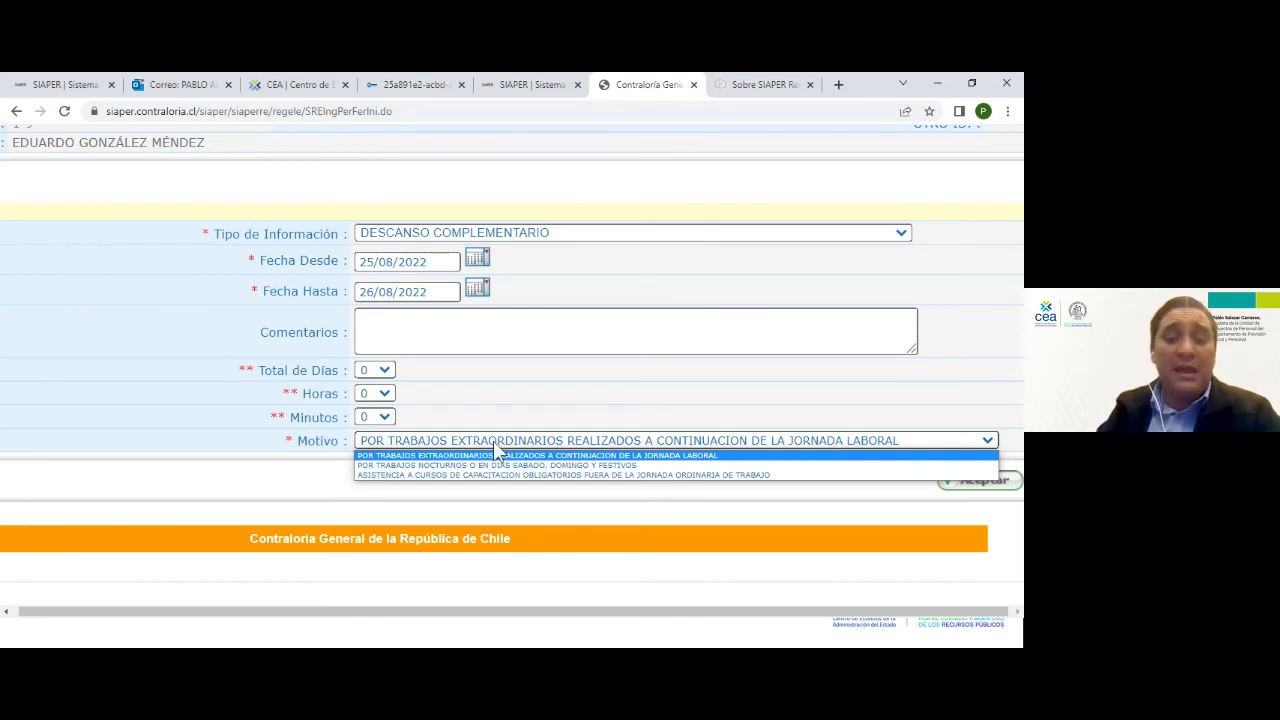
{"action": "left_click", "coordinate": [484, 465]}
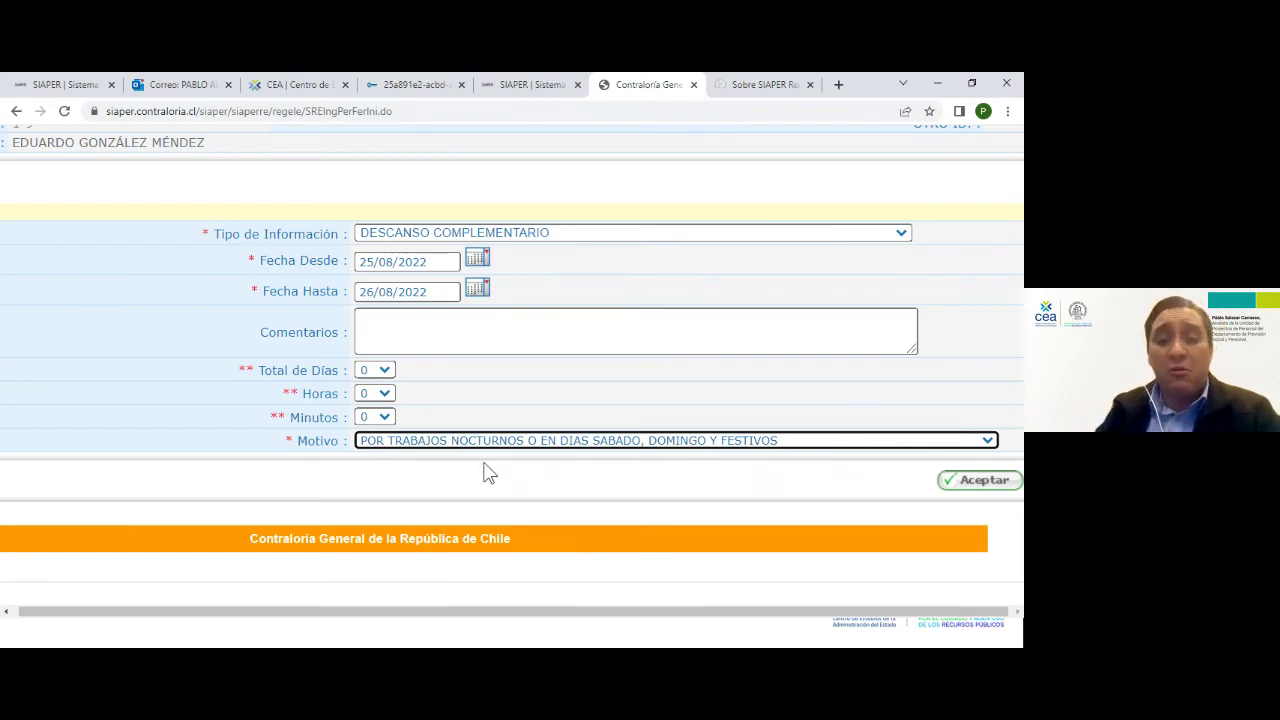
{"action": "left_click", "coordinate": [481, 443]}
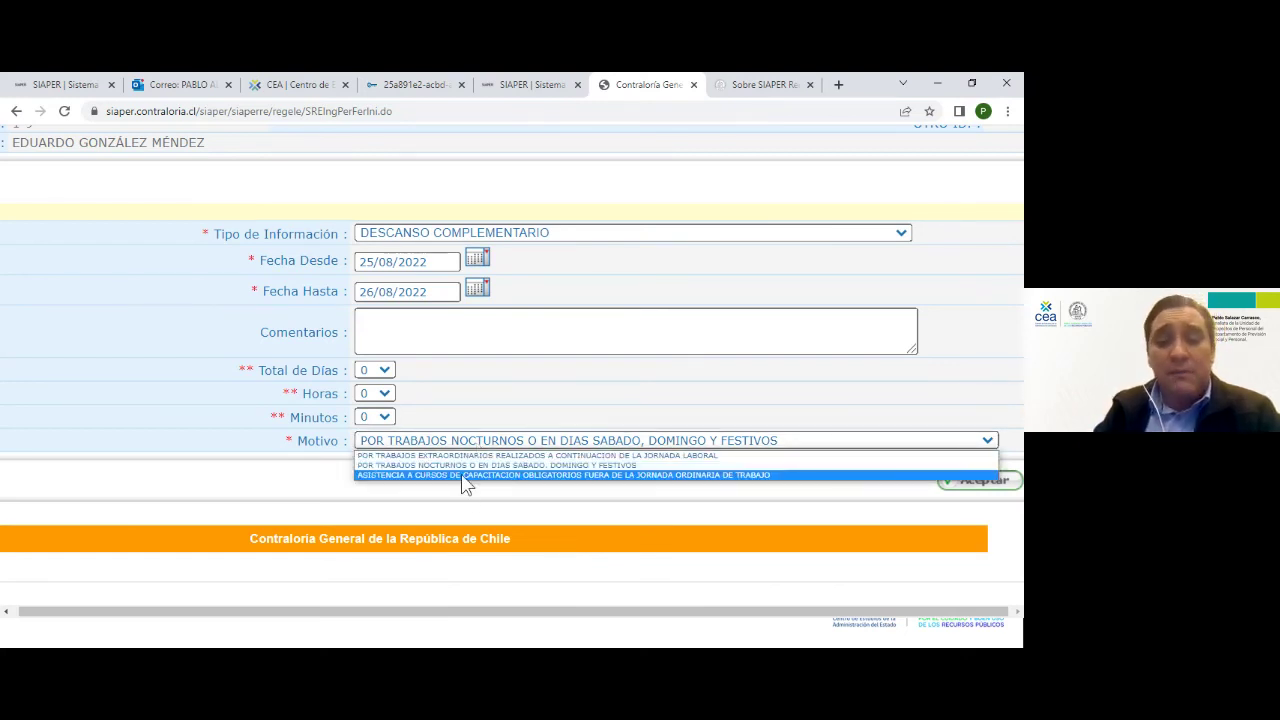
{"action": "left_click", "coordinate": [465, 476]}
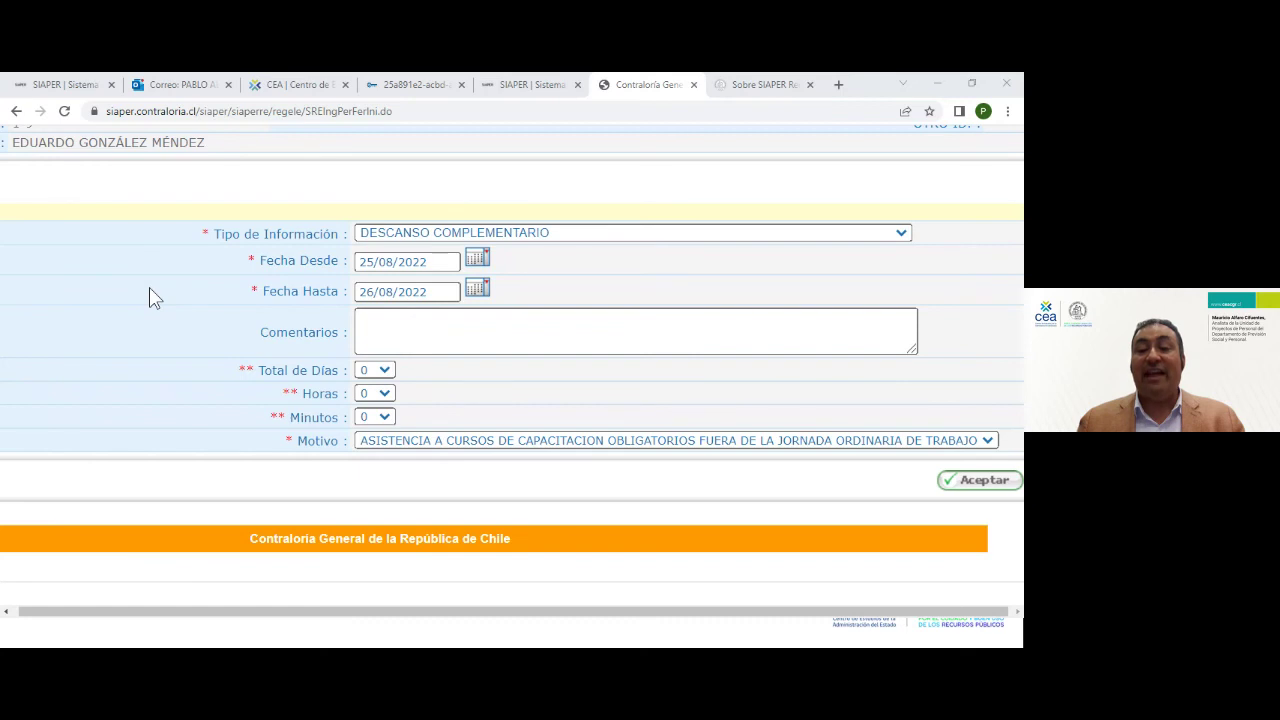
Change the Tipo de Información back to PERMISOS CON GOCE DE REMUNERACIONES
{"action": "key", "text": "ctrl+0"}
{"action": "left_click", "coordinate": [510, 340]}
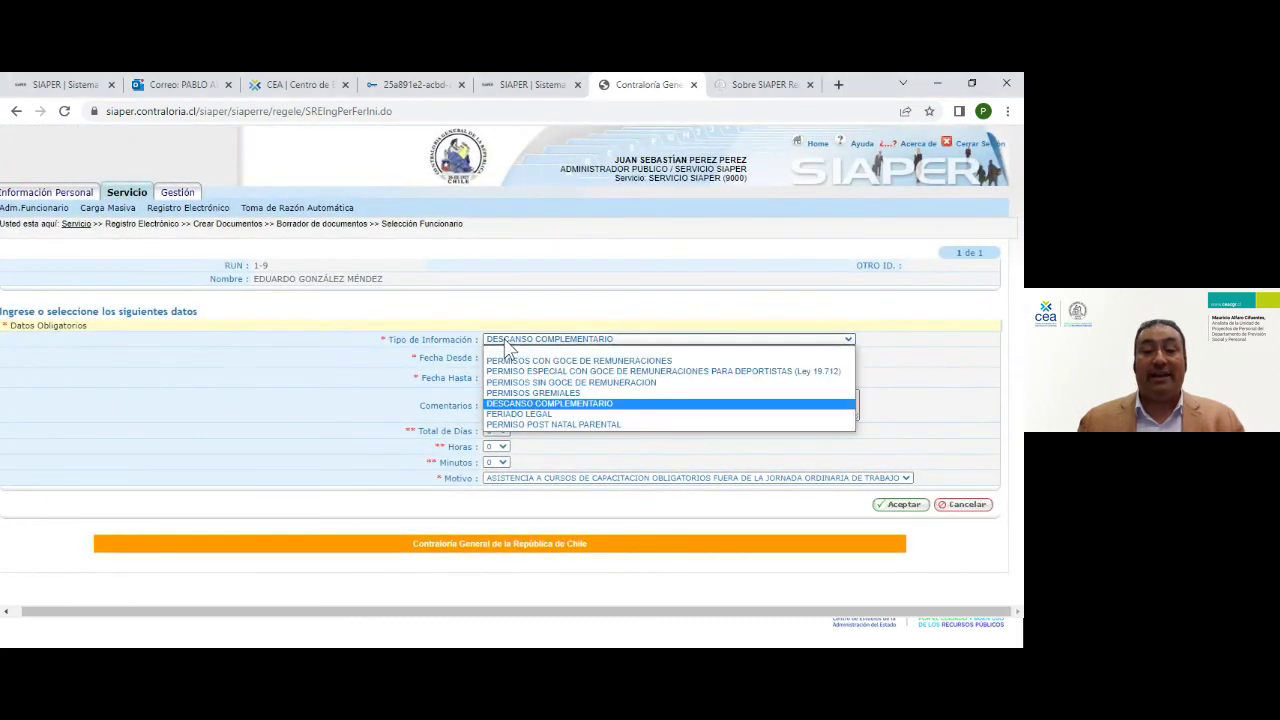
{"action": "left_click", "coordinate": [595, 362]}
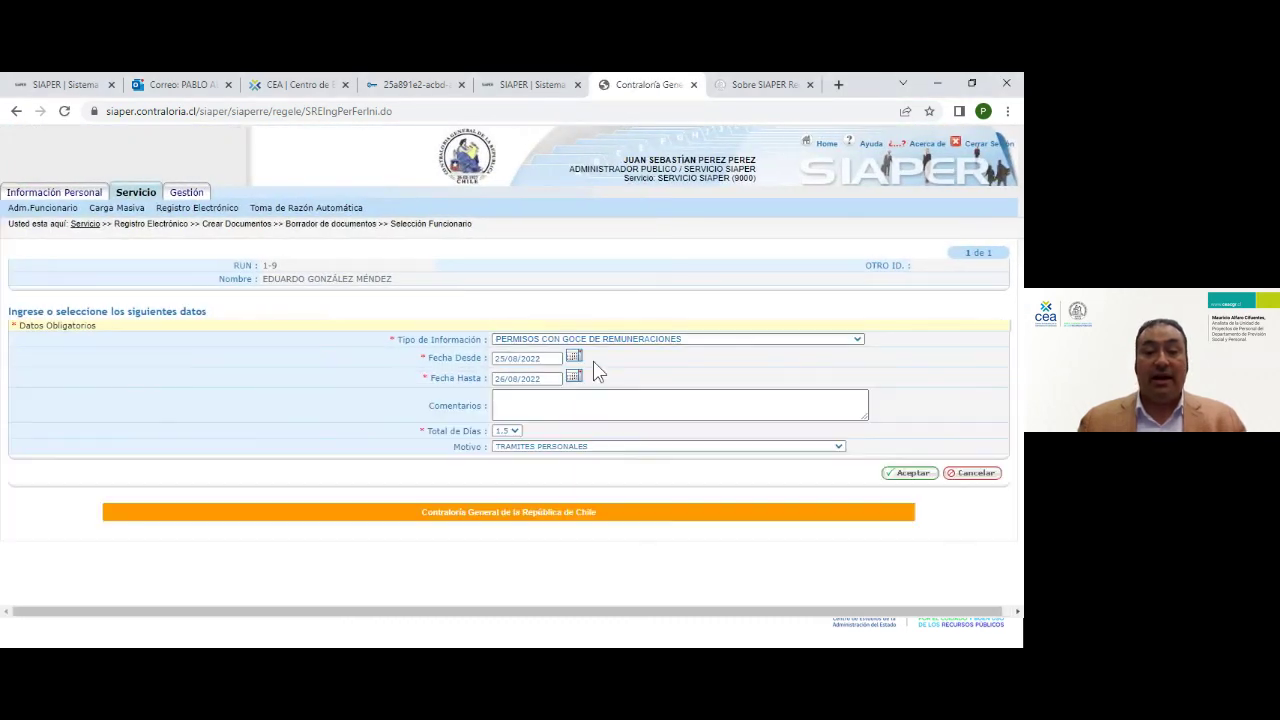
Set the paid permit's Motivo to INTERFERIADO and show the Comentarios field for it
{"action": "left_click", "coordinate": [565, 452]}
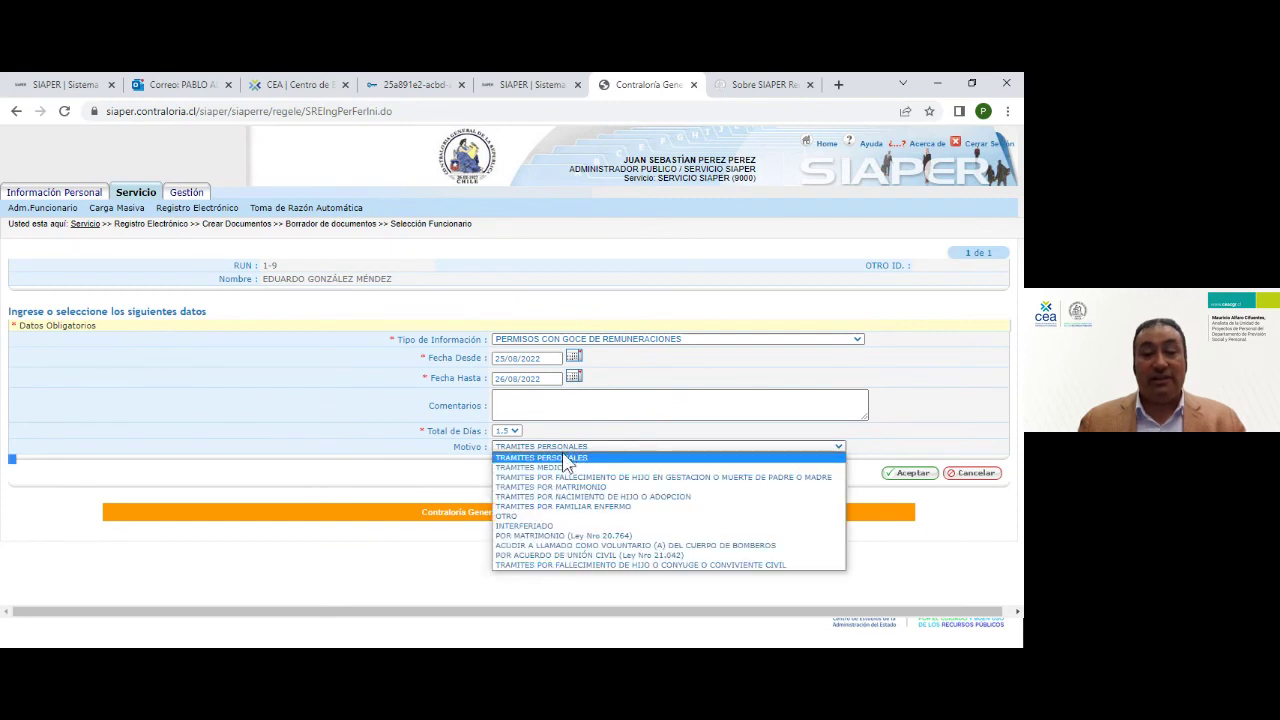
{"action": "left_click", "coordinate": [546, 526]}
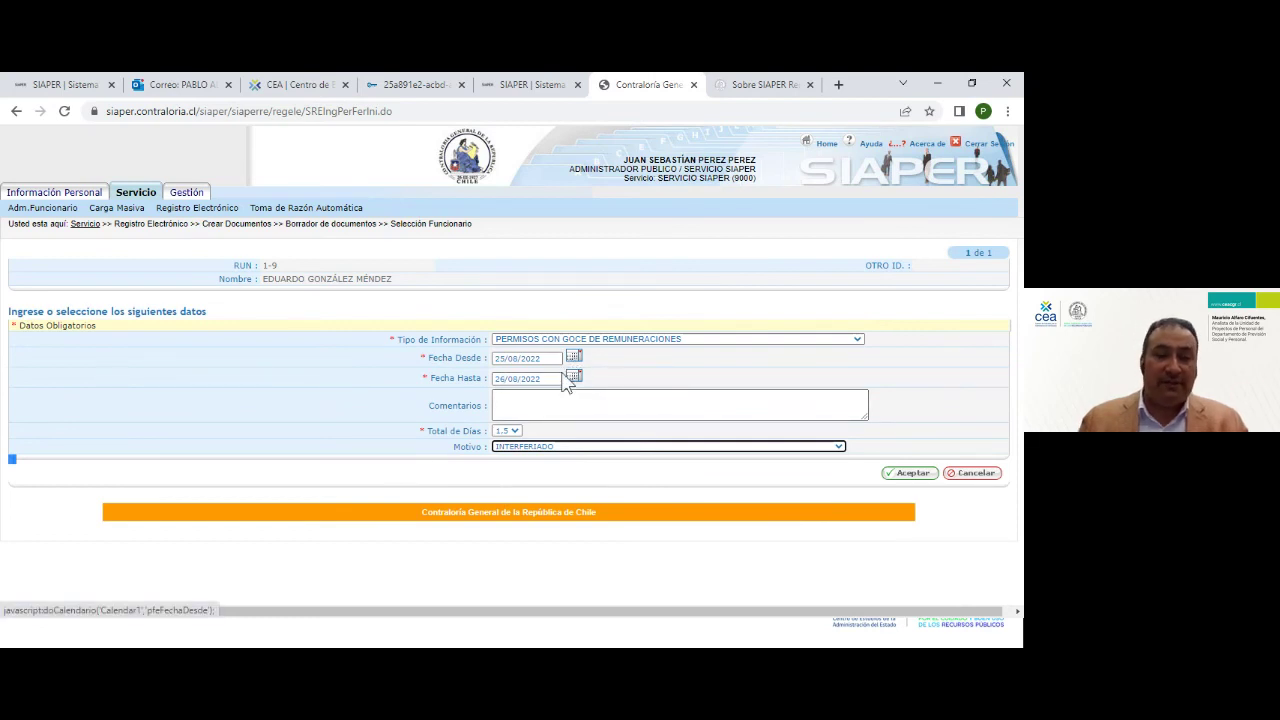
{"action": "left_click", "coordinate": [526, 402]}
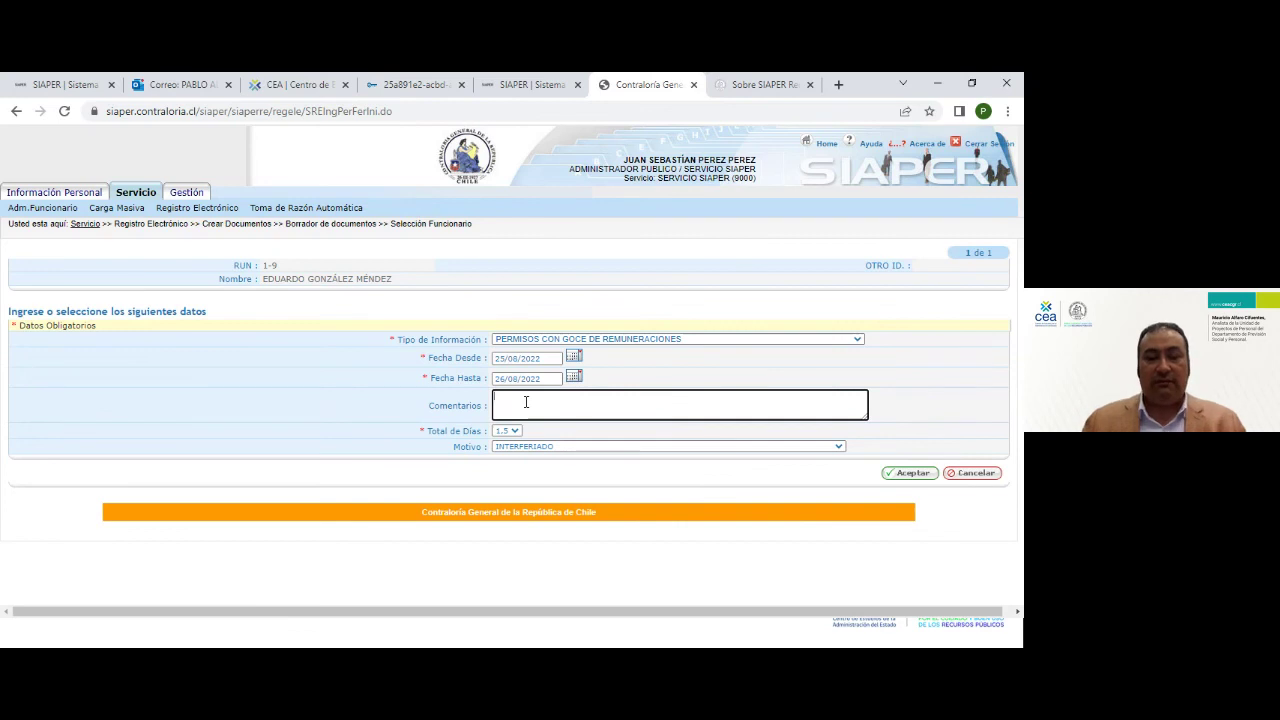
{"action": "key", "text": "ctrl+plus"}
{"action": "key", "text": "ctrl+plus"}
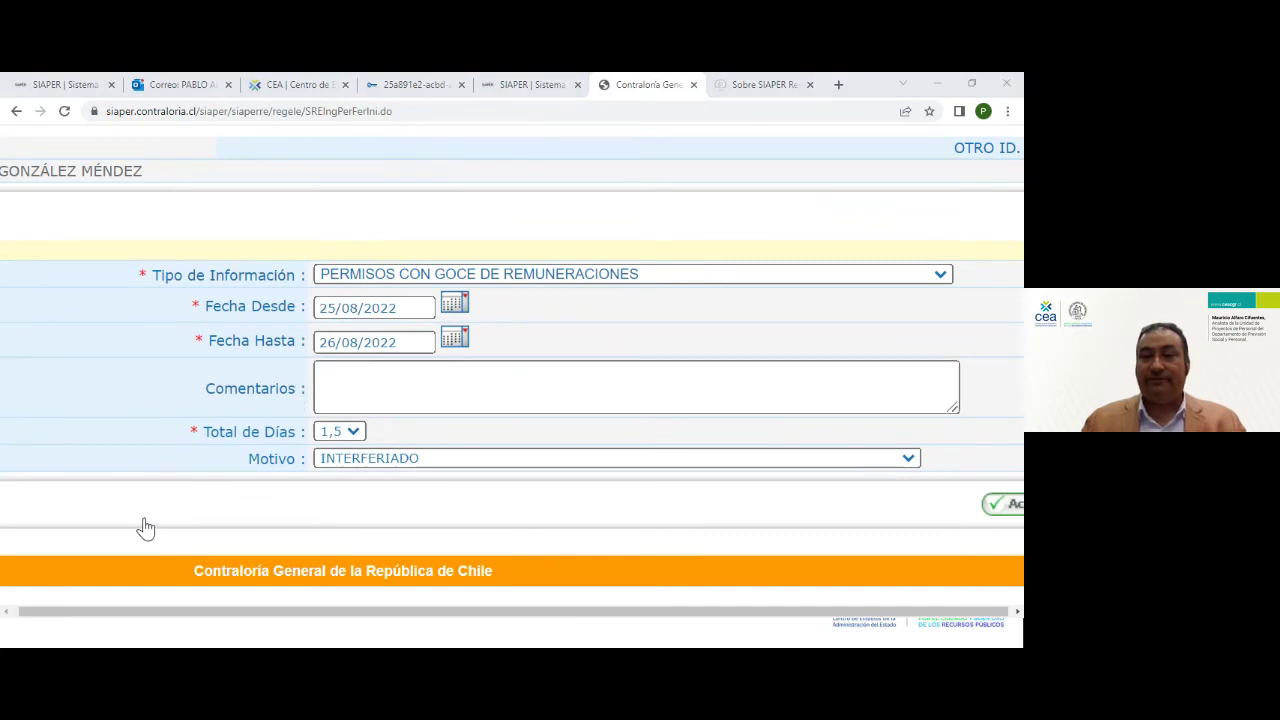
{"action": "key", "text": "ctrl+minus"}
{"action": "key", "text": "ctrl+minus"}
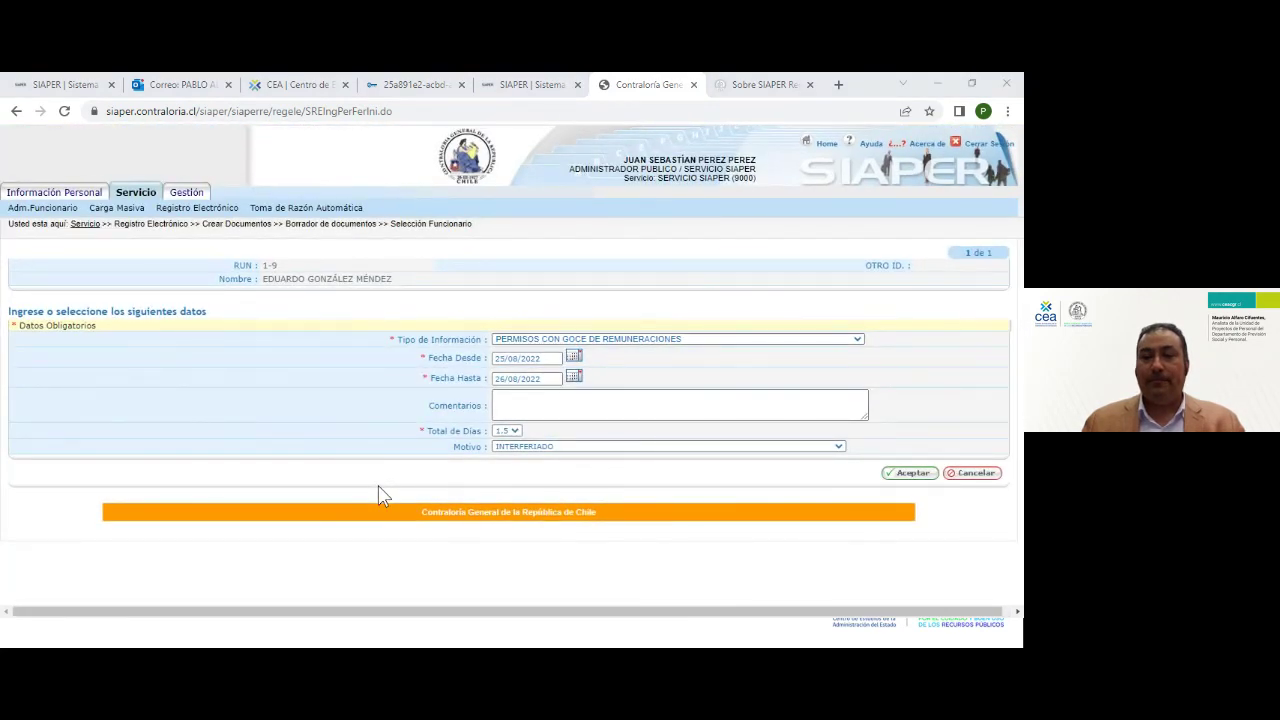
Change the Tipo de Información to PERMISOS GREMIALES and examine its Tiempo Total Efectivo de Permiso Gremial fields
{"action": "left_click", "coordinate": [584, 340]}
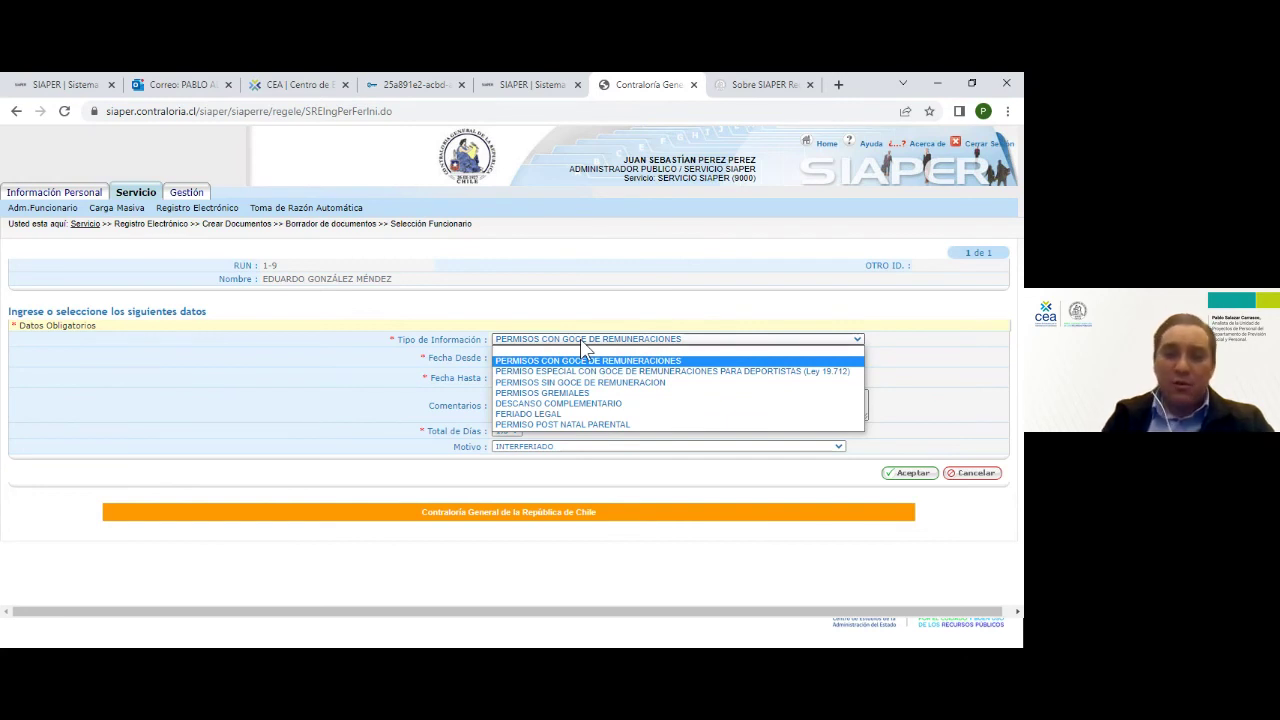
{"action": "left_click", "coordinate": [591, 392]}
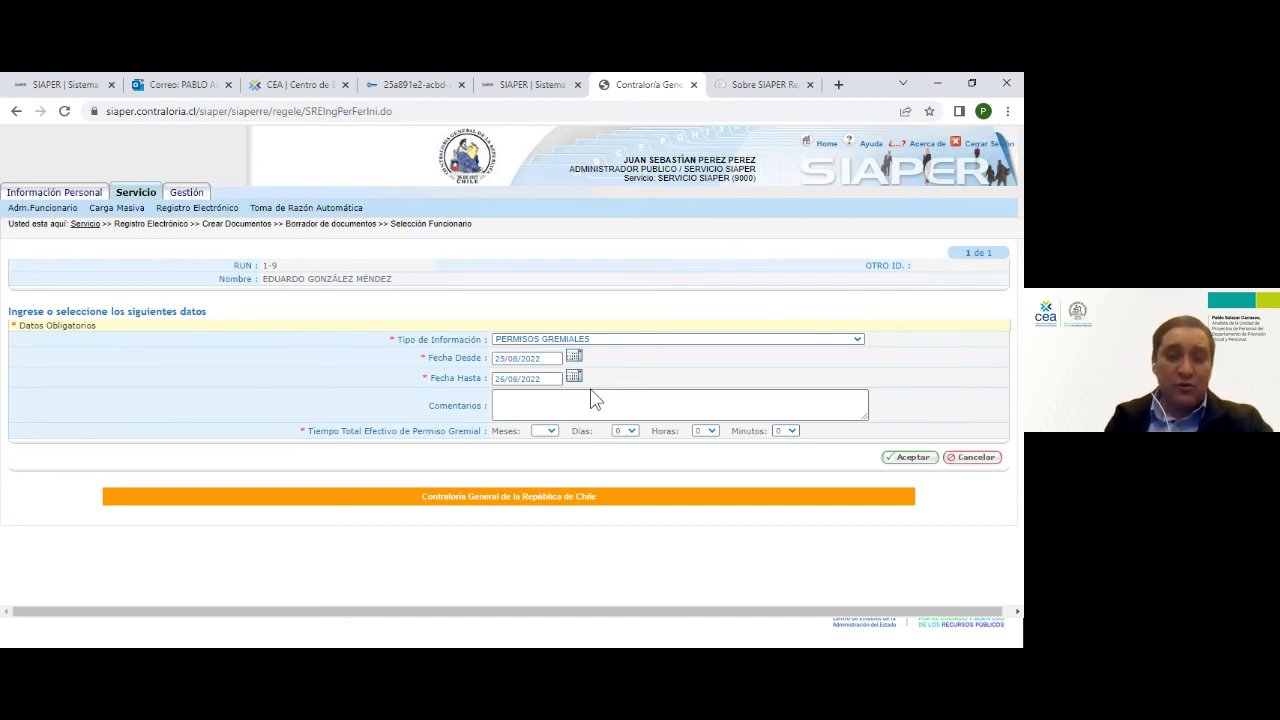
{"action": "scroll", "coordinate": [590, 398], "scroll_direction": "up", "scroll_amount": 5}
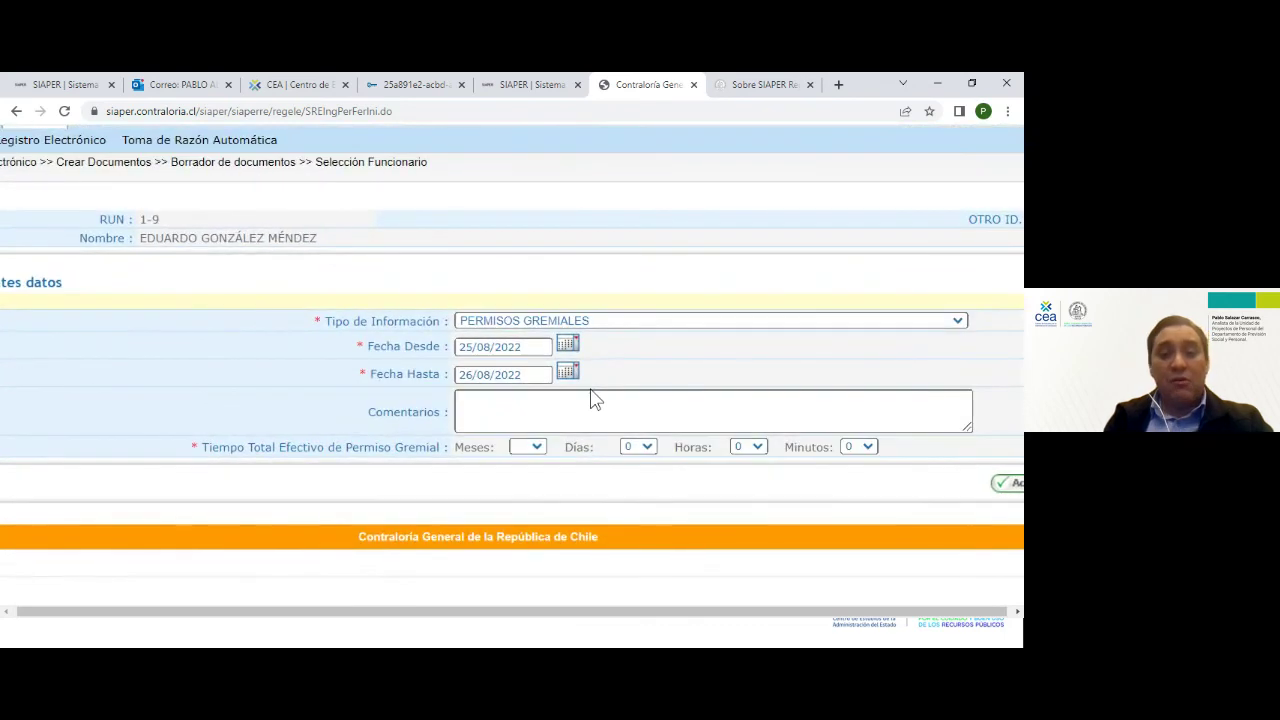
{"action": "scroll", "coordinate": [460, 400], "scroll_direction": "down", "scroll_amount": 1}
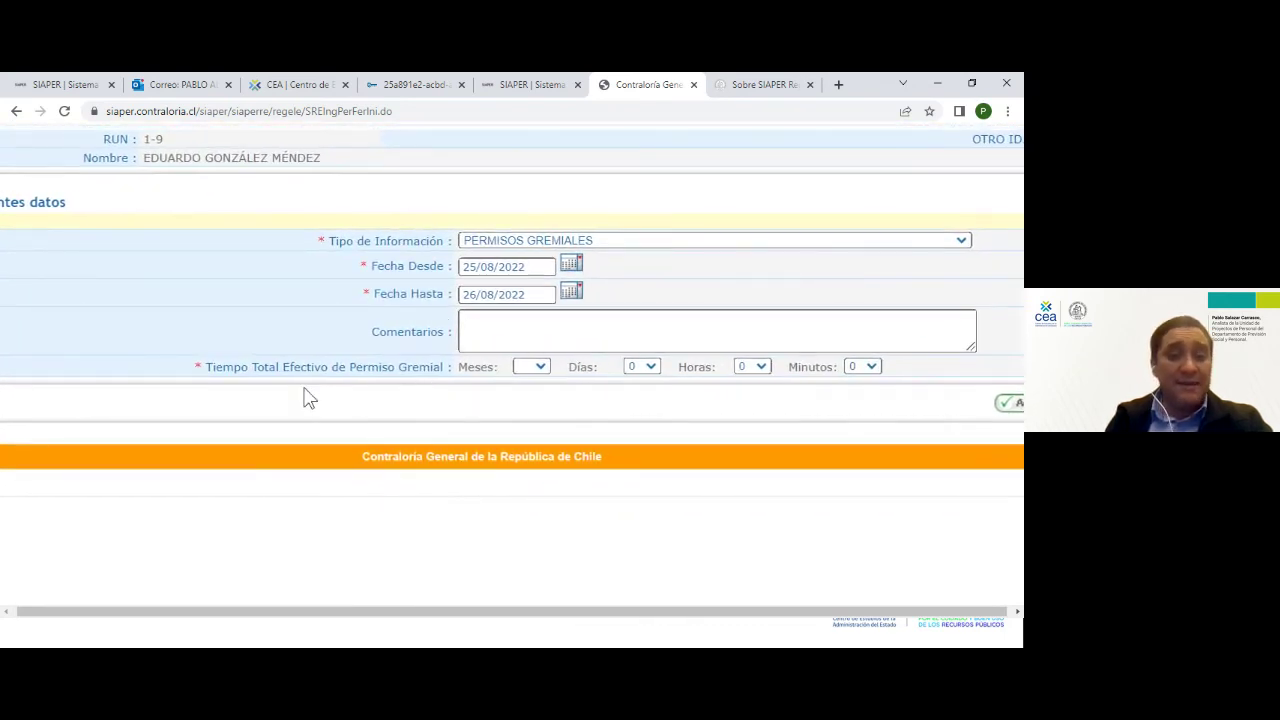
{"action": "scroll", "coordinate": [397, 392], "scroll_direction": "right", "scroll_amount": 2}
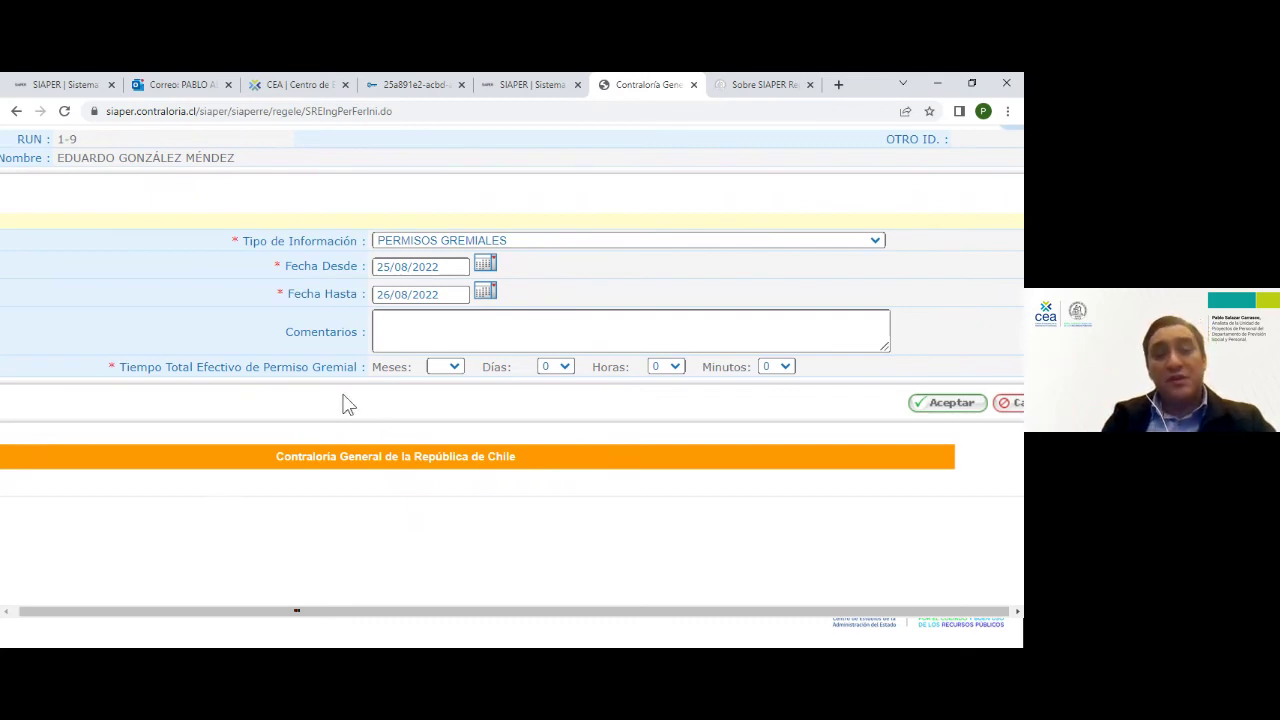
{"action": "key", "text": "ctrl+minus"}
{"action": "key", "text": "ctrl+minus"}
{"action": "key", "text": "ctrl+minus"}
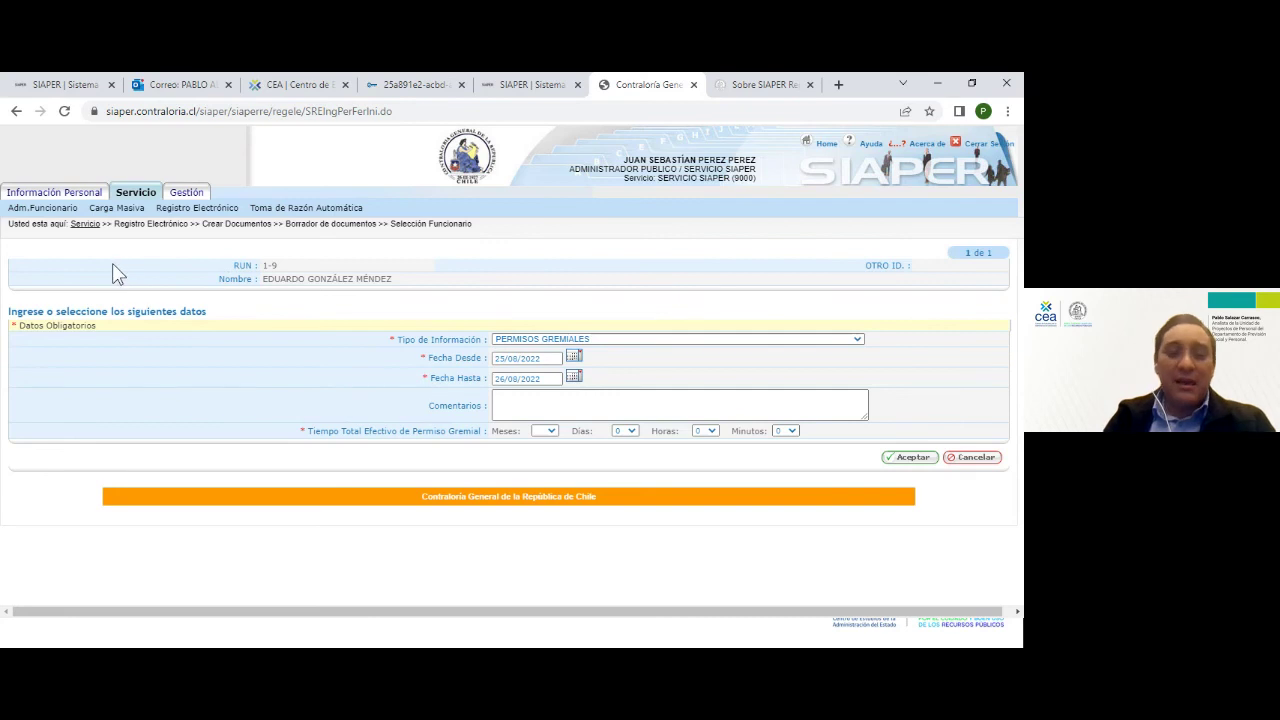
Start a new document draft in Registro Electrónico and look over the Tipo Documento options
{"action": "key", "text": "ctrl+plus"}
{"action": "key", "text": "ctrl+plus"}
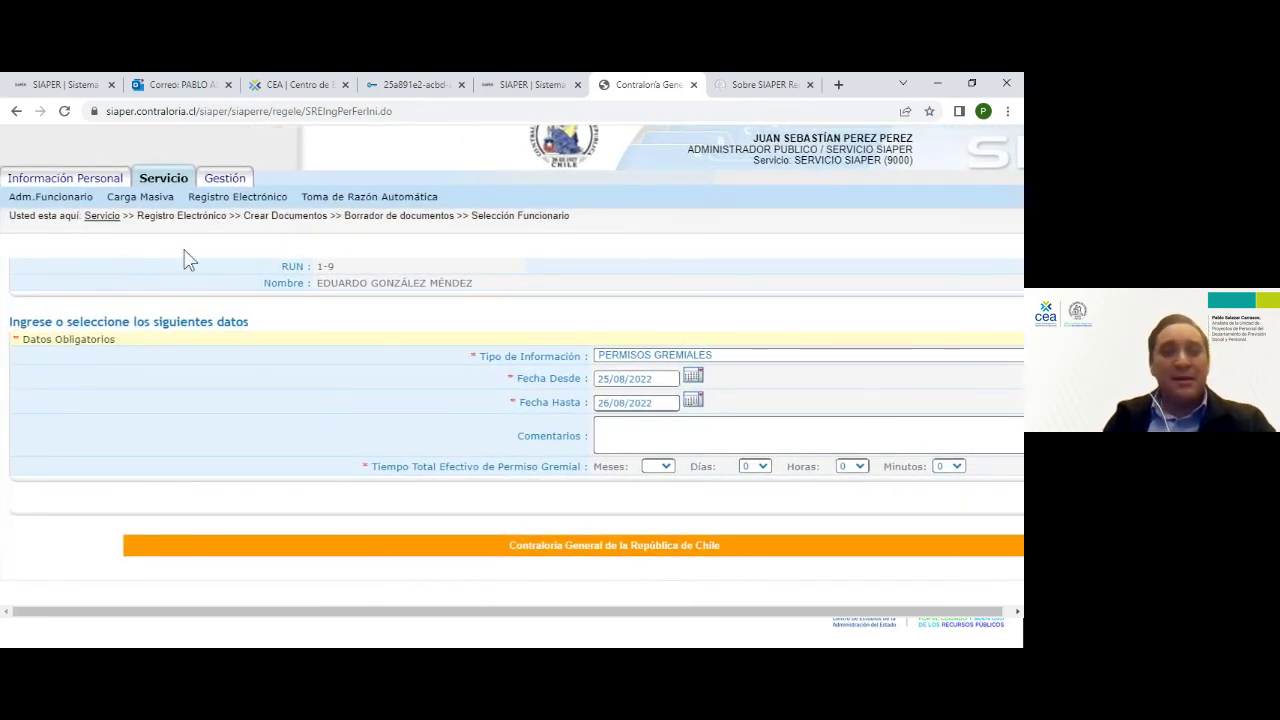
{"action": "mouse_move", "coordinate": [240, 197]}
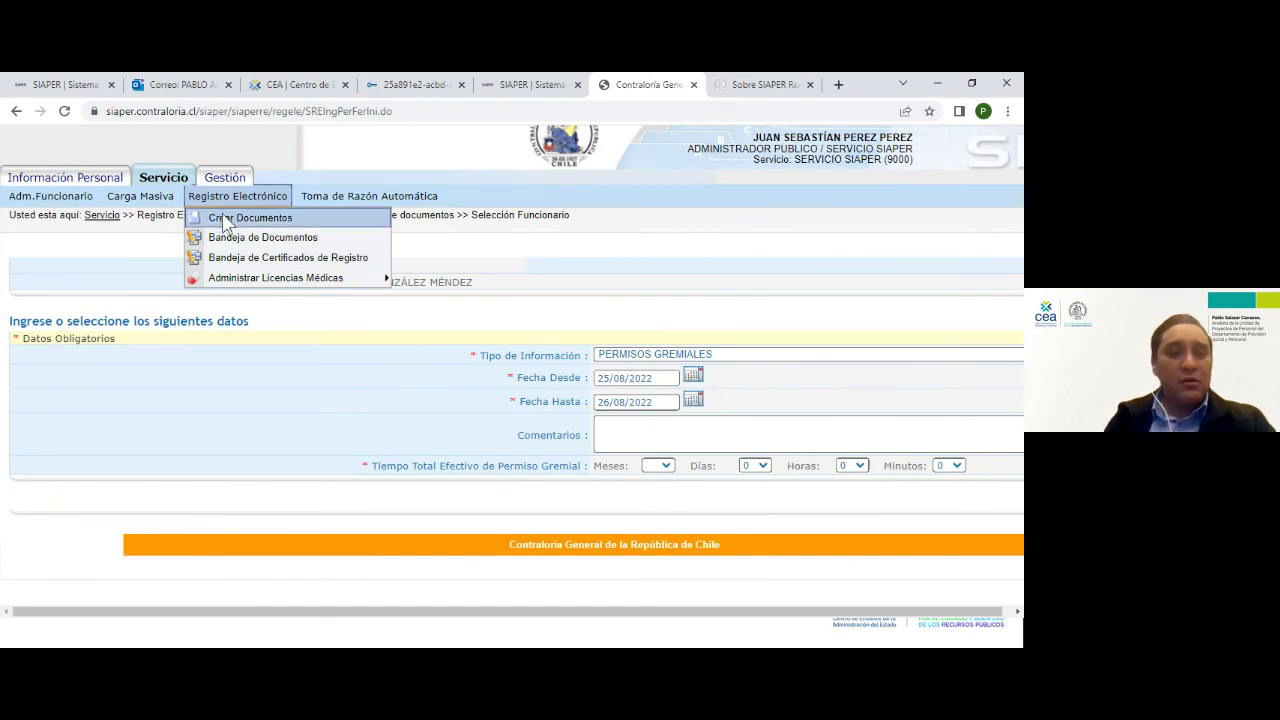
{"action": "left_click", "coordinate": [221, 218]}
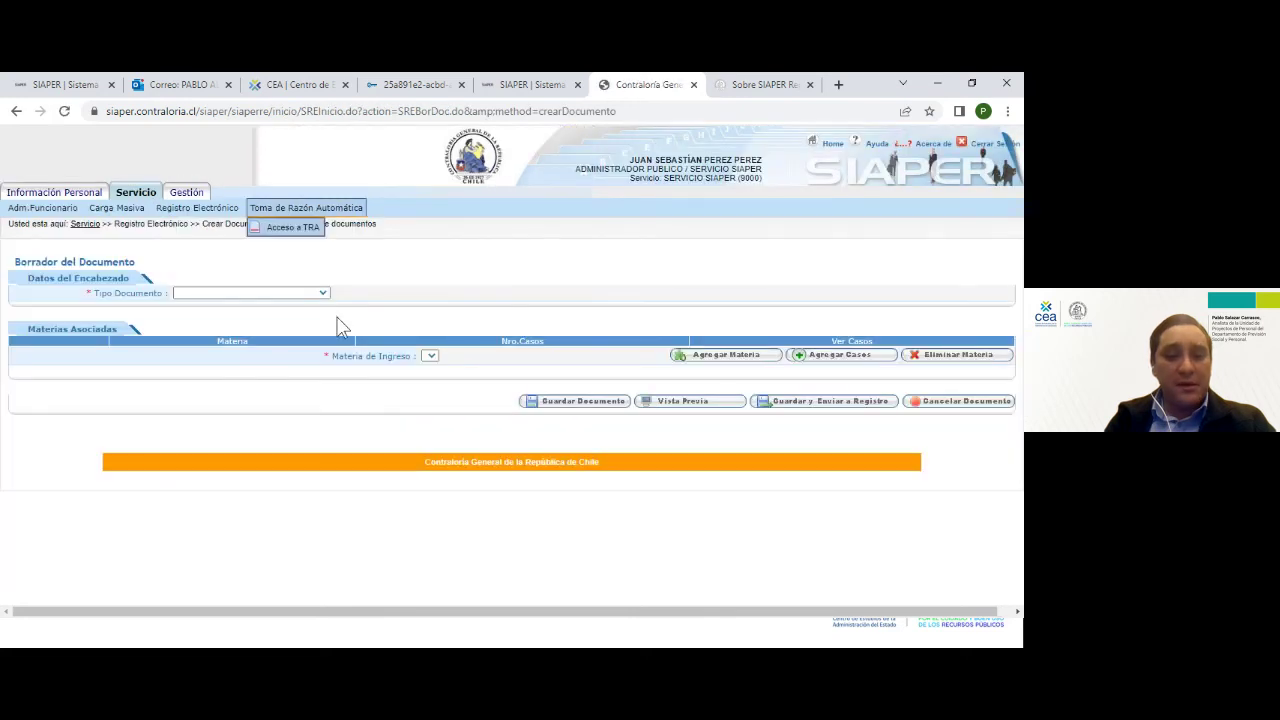
{"action": "left_click", "coordinate": [321, 294]}
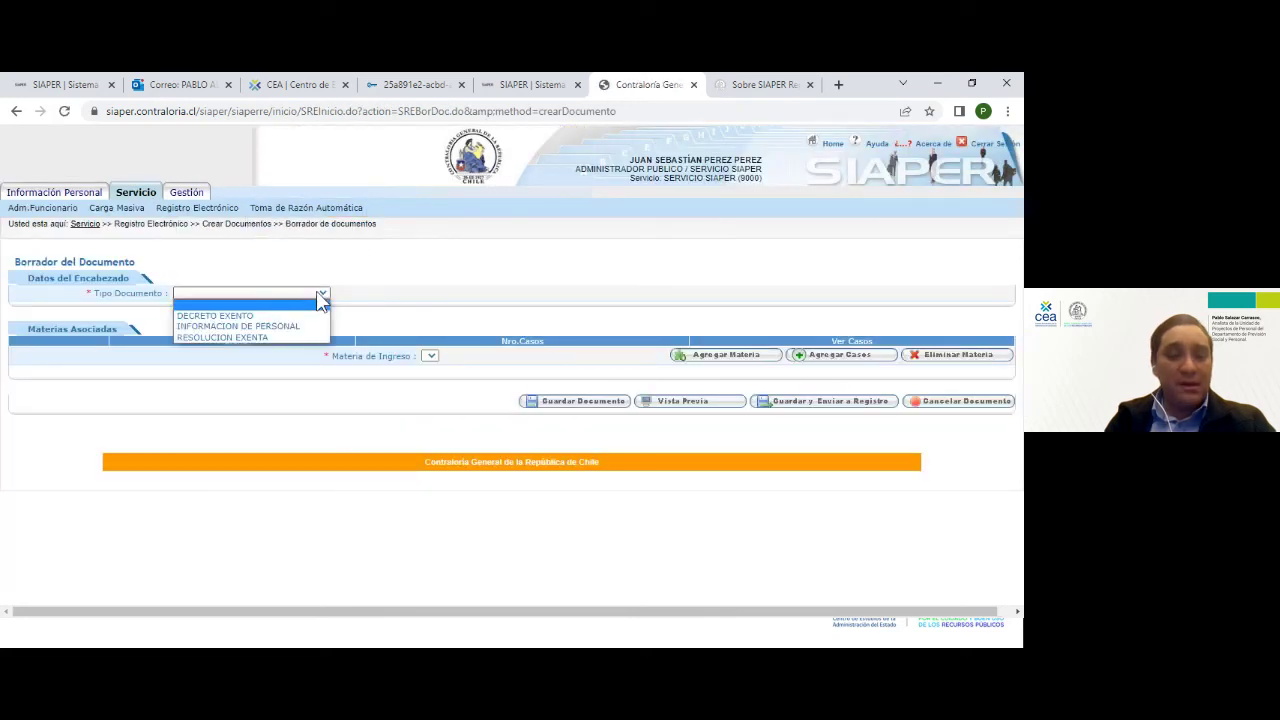
{"action": "left_click", "coordinate": [402, 274]}
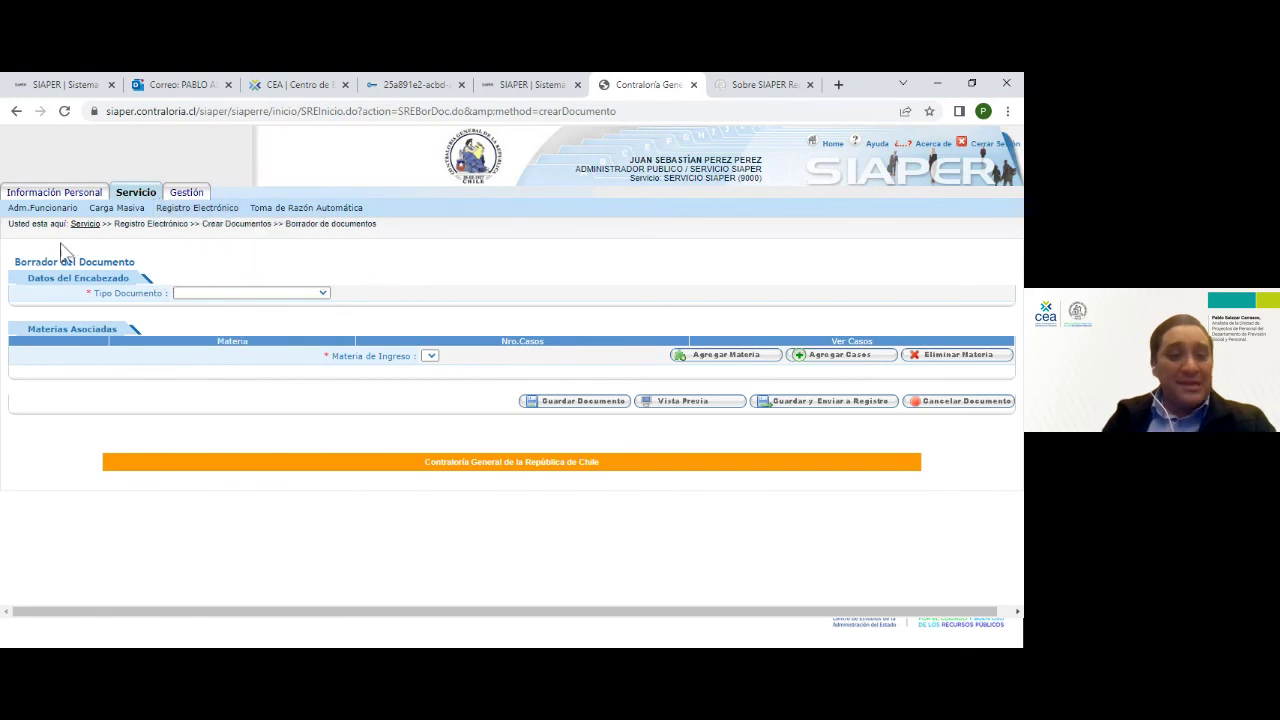
Set the draft's Tipo Documento to INFORMACION DE PERSONAL
{"action": "key", "text": "ctrl+plus"}
{"action": "key", "text": "ctrl+plus"}
{"action": "key", "text": "ctrl+plus"}
{"action": "key", "text": "ctrl+plus"}
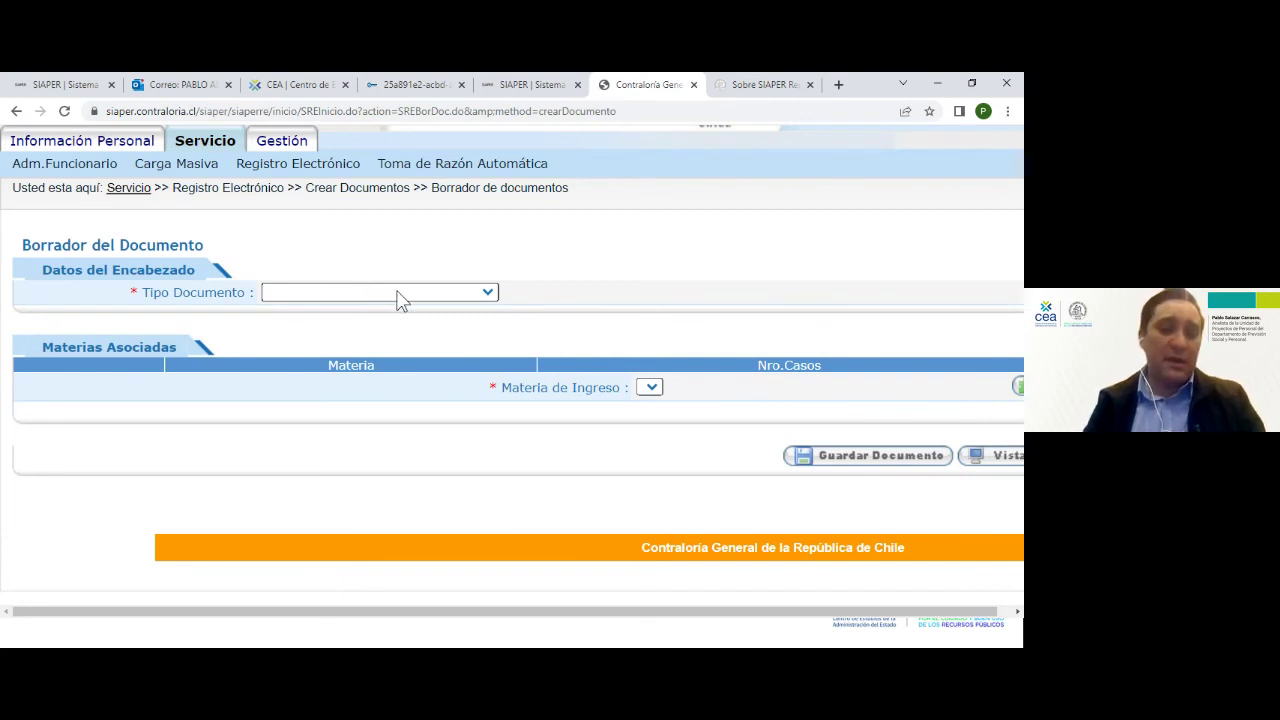
{"action": "left_click", "coordinate": [401, 301]}
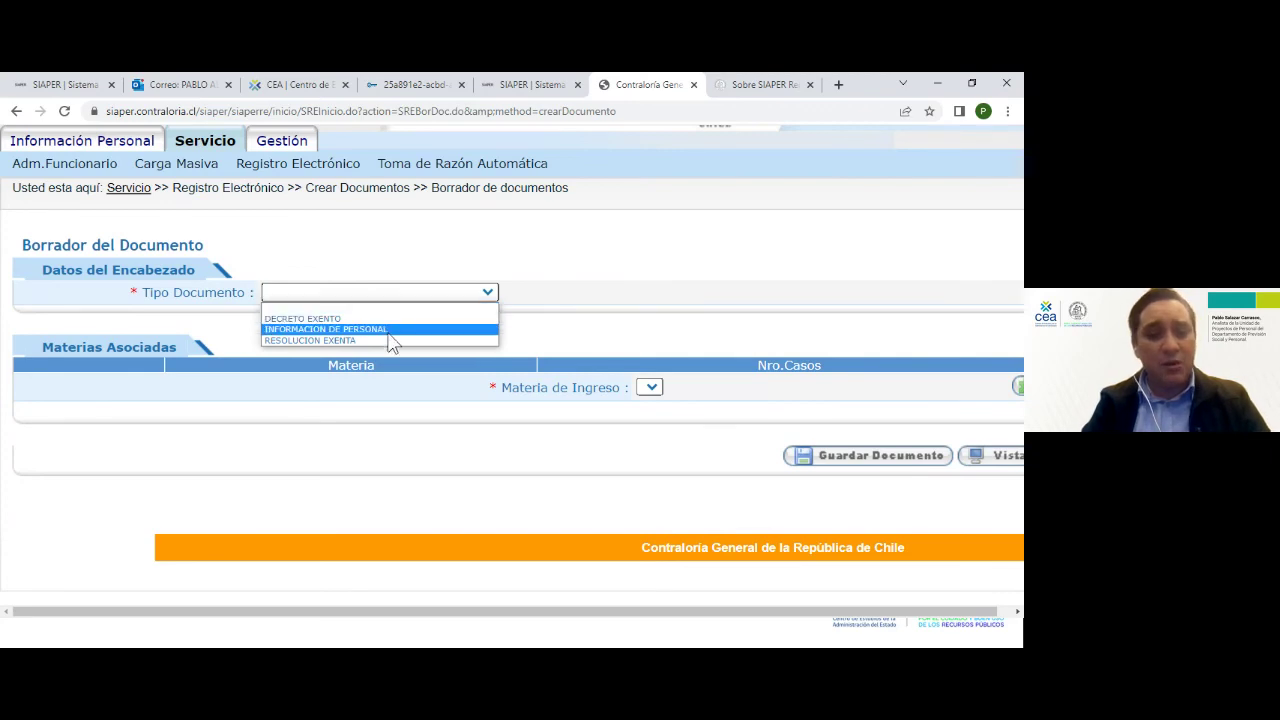
{"action": "left_click", "coordinate": [389, 333]}
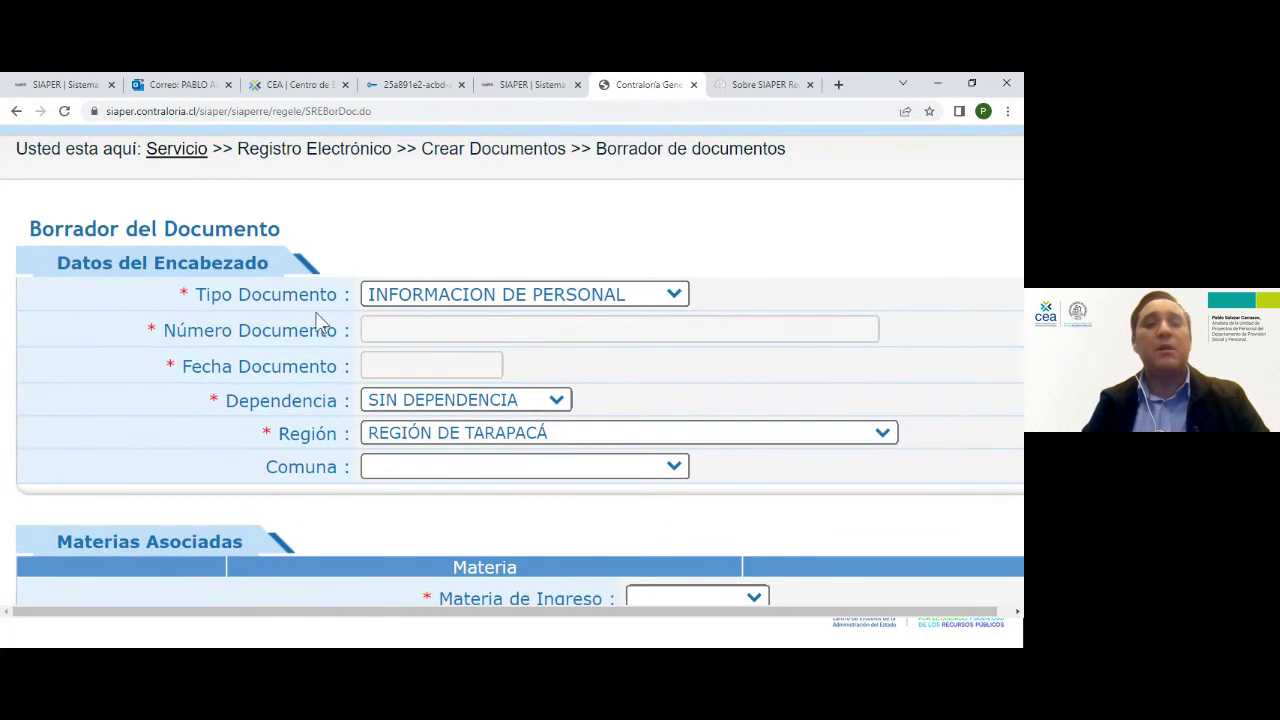
{"action": "left_click", "coordinate": [320, 318]}
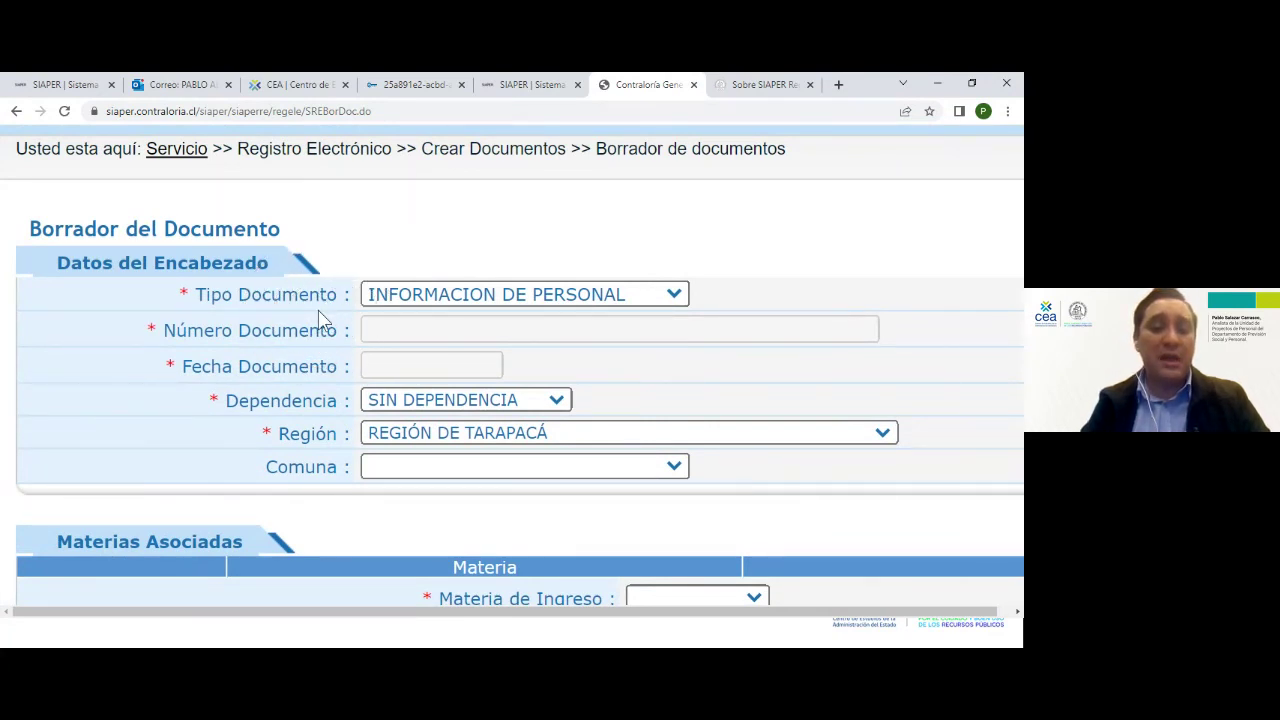
{"action": "left_click", "coordinate": [320, 318]}
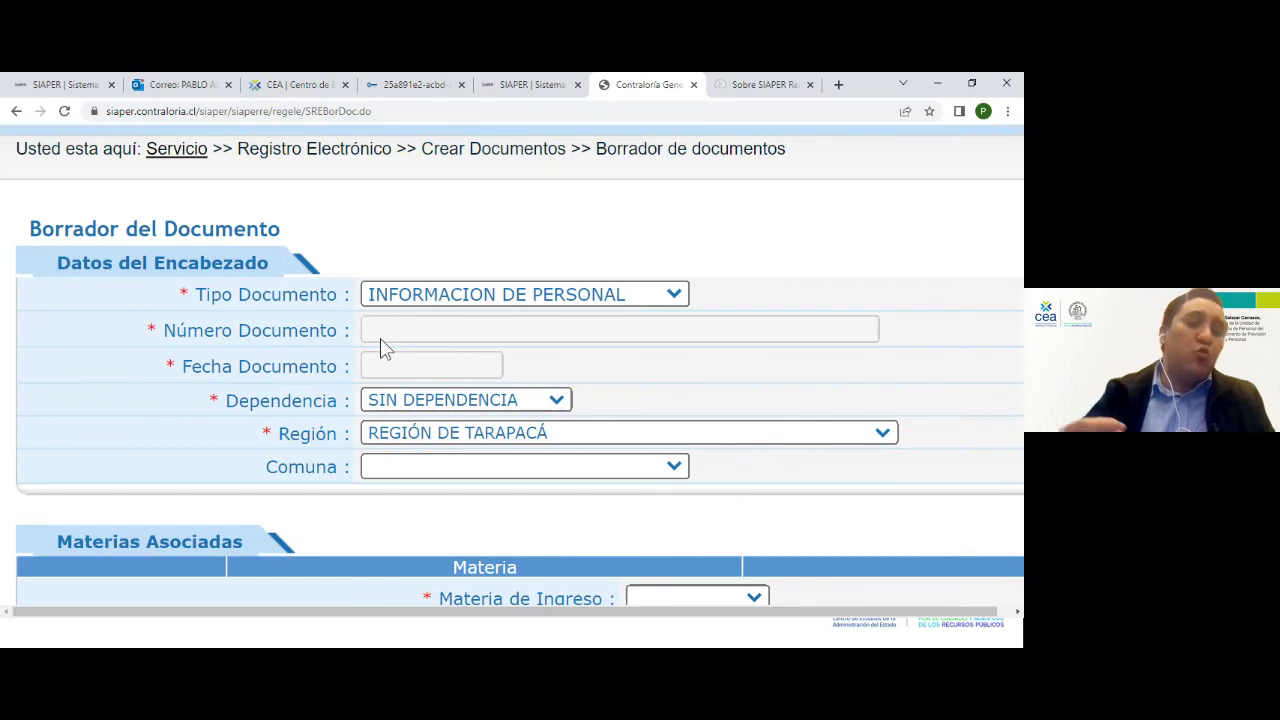
Add Calificaciones to the draft as its Materia de Ingreso
{"action": "scroll", "coordinate": [383, 347], "scroll_direction": "down", "scroll_amount": 1}
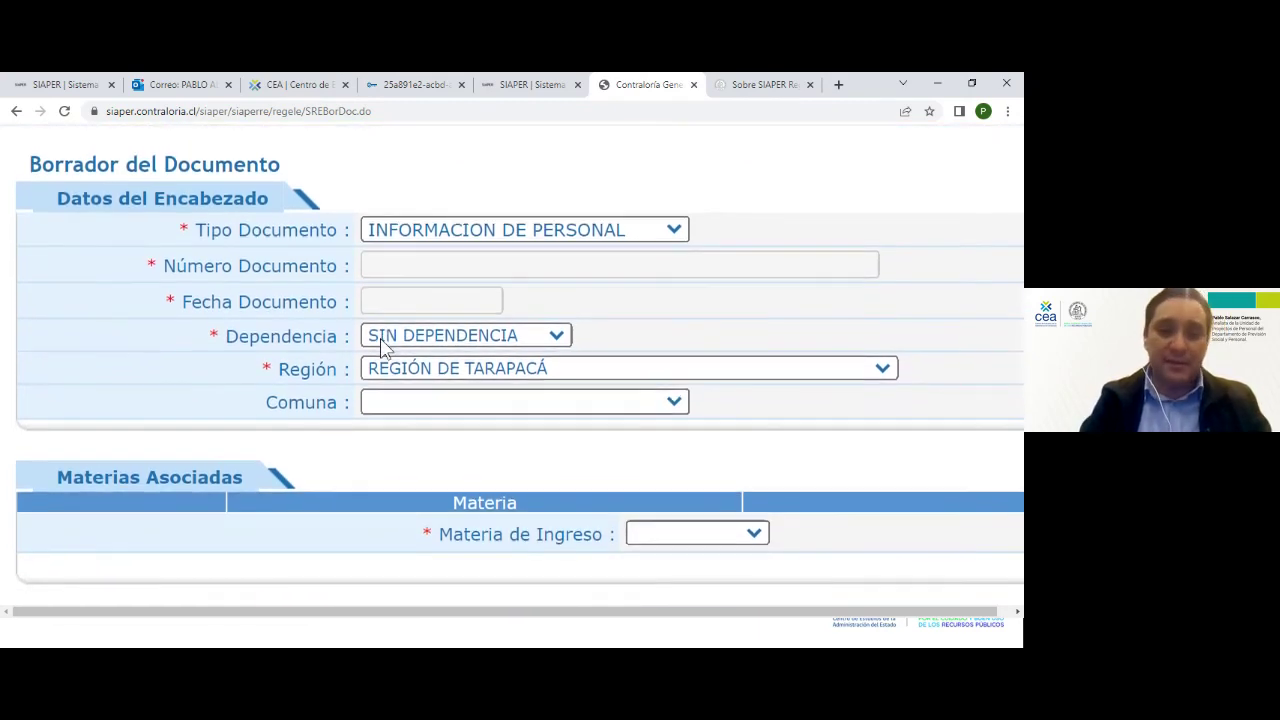
{"action": "scroll", "coordinate": [383, 347], "scroll_direction": "up", "scroll_amount": 2}
{"action": "key", "text": "ctrl+minus"}
{"action": "key", "text": "ctrl+minus"}
{"action": "key", "text": "ctrl+minus"}
{"action": "key", "text": "ctrl+minus"}
{"action": "key", "text": "ctrl+minus"}
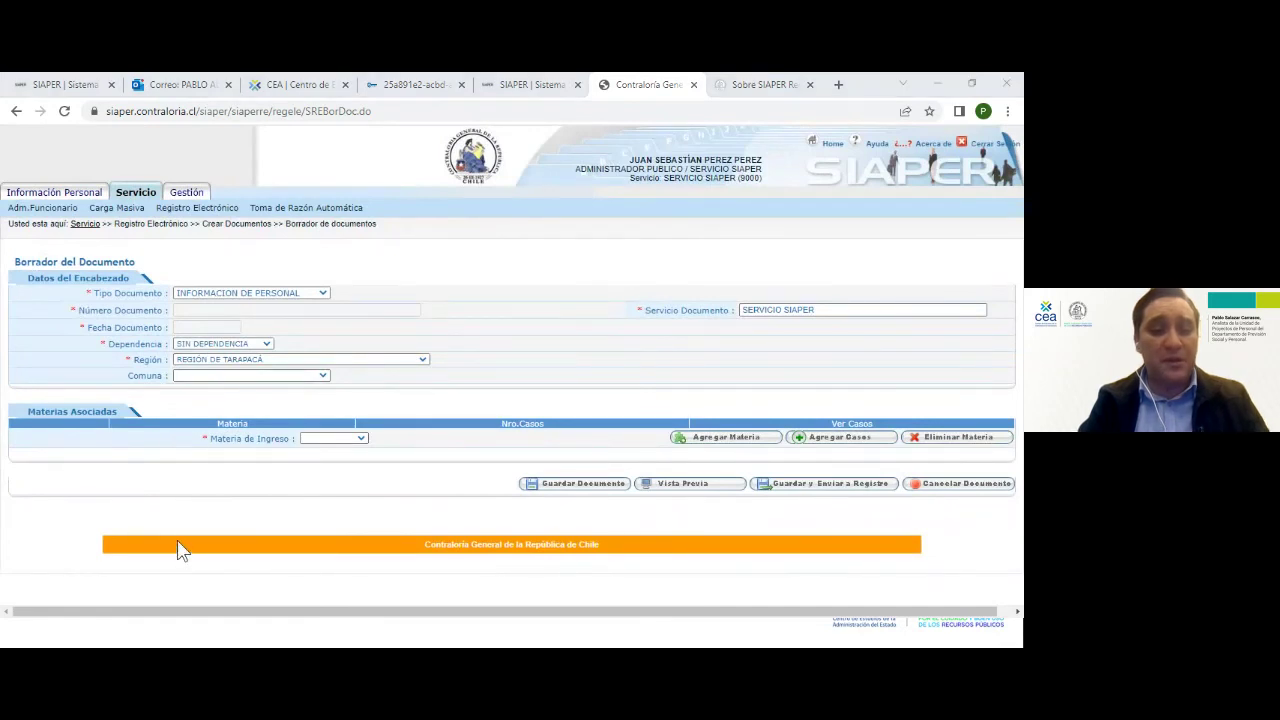
{"action": "left_click", "coordinate": [333, 443]}
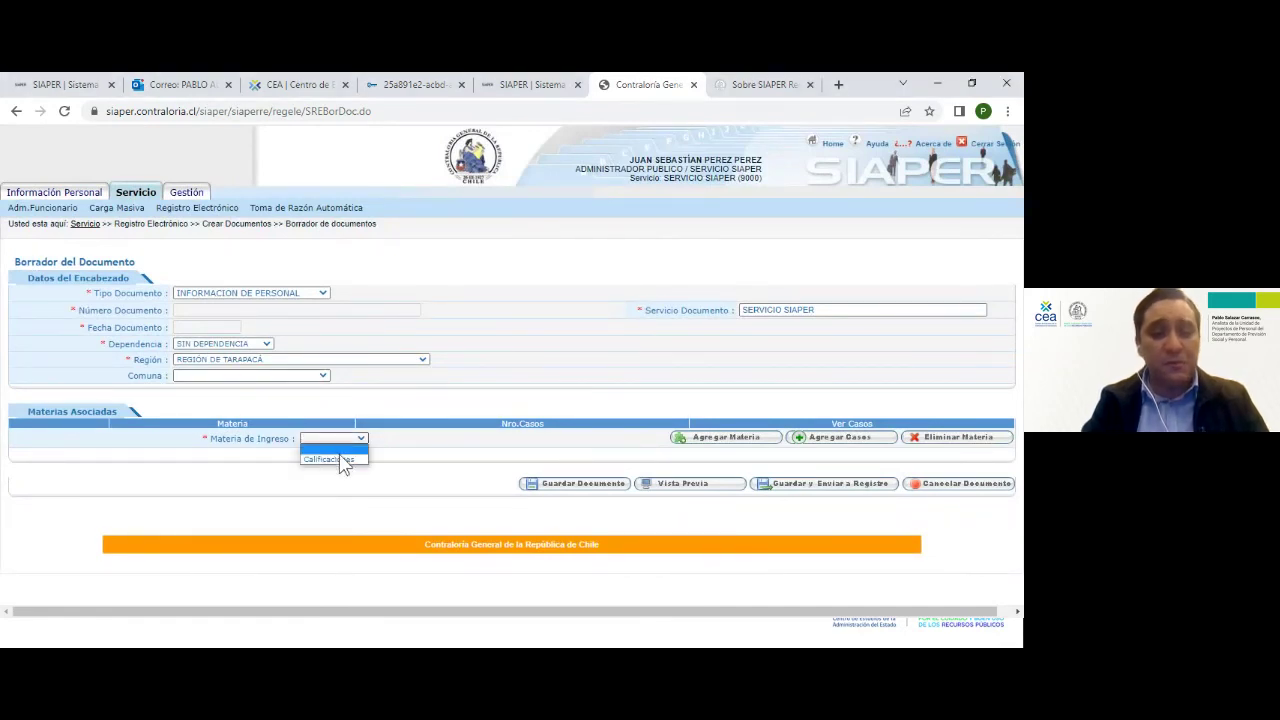
{"action": "left_click", "coordinate": [342, 455]}
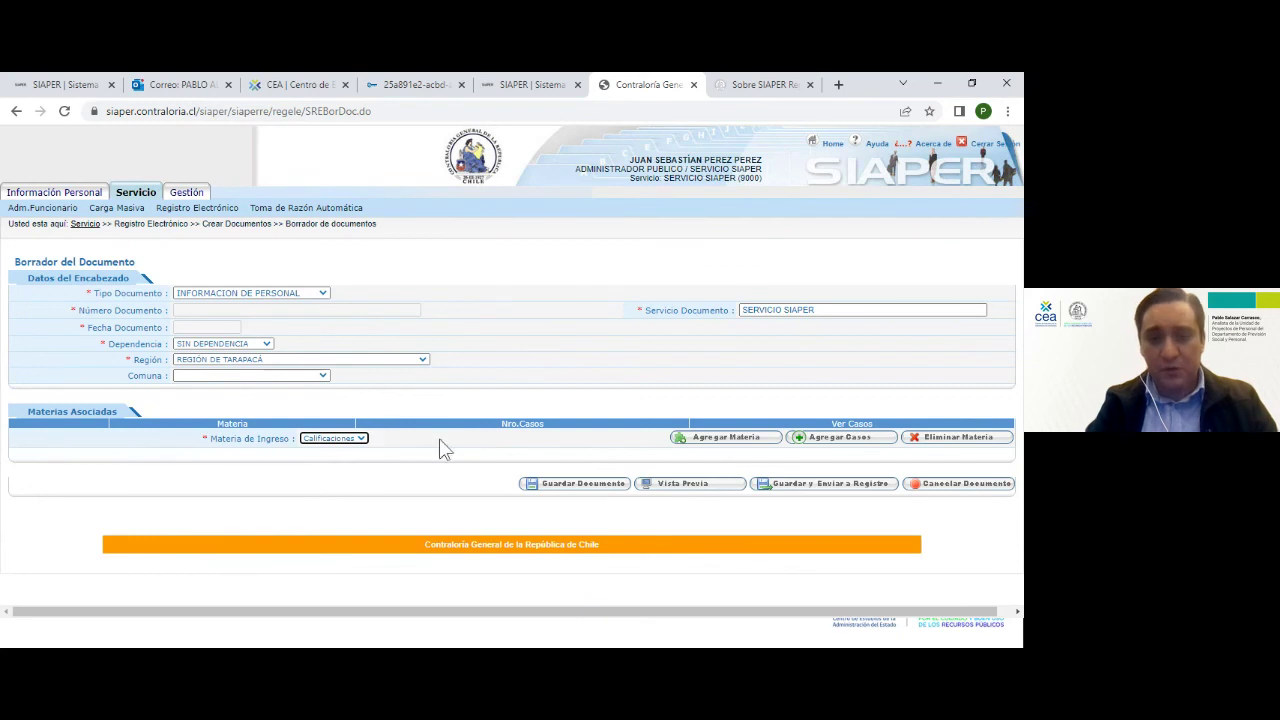
{"action": "left_click", "coordinate": [722, 443]}
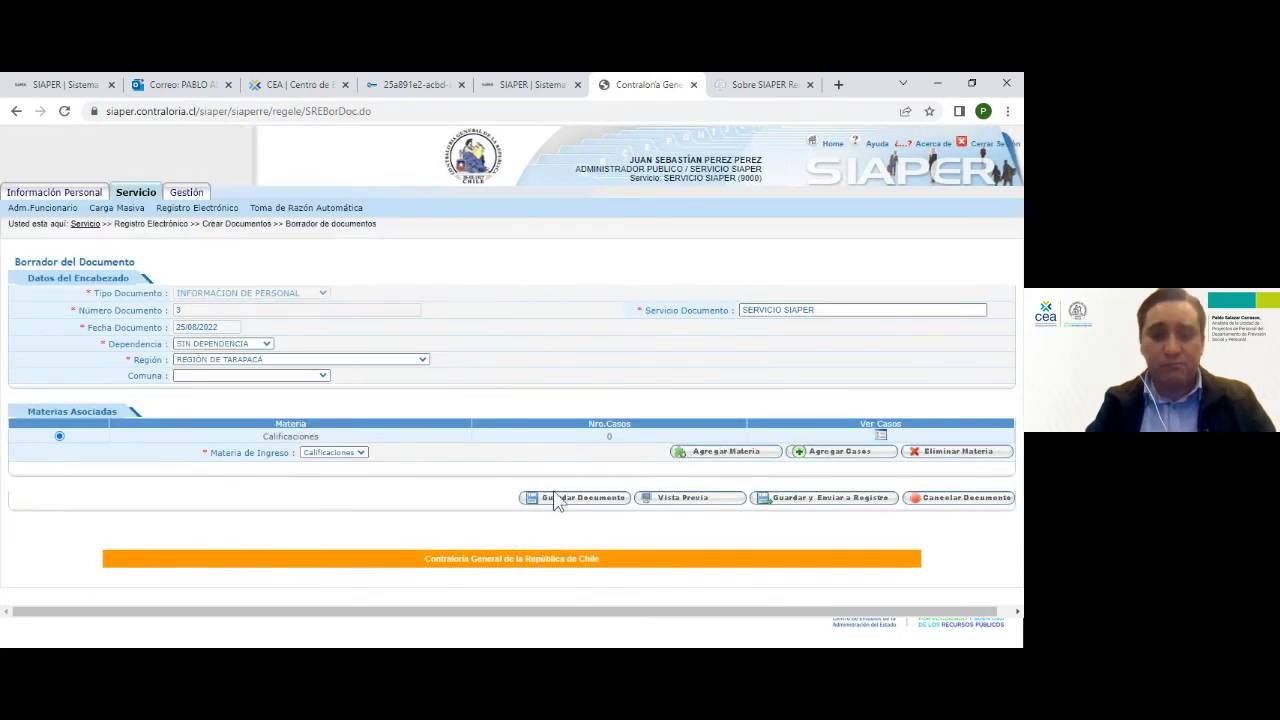
Add a case under Calificaciones and identify the employee by entering their RUN
{"action": "left_click", "coordinate": [845, 453]}
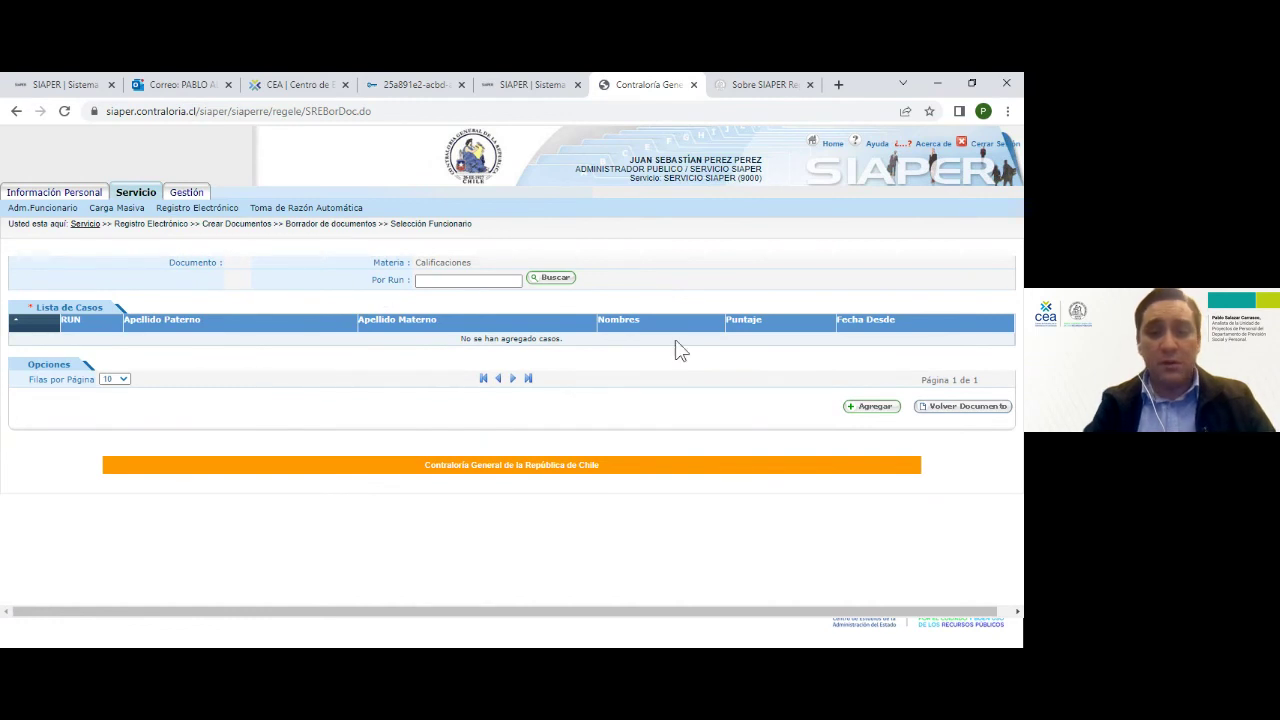
{"action": "left_click", "coordinate": [872, 410]}
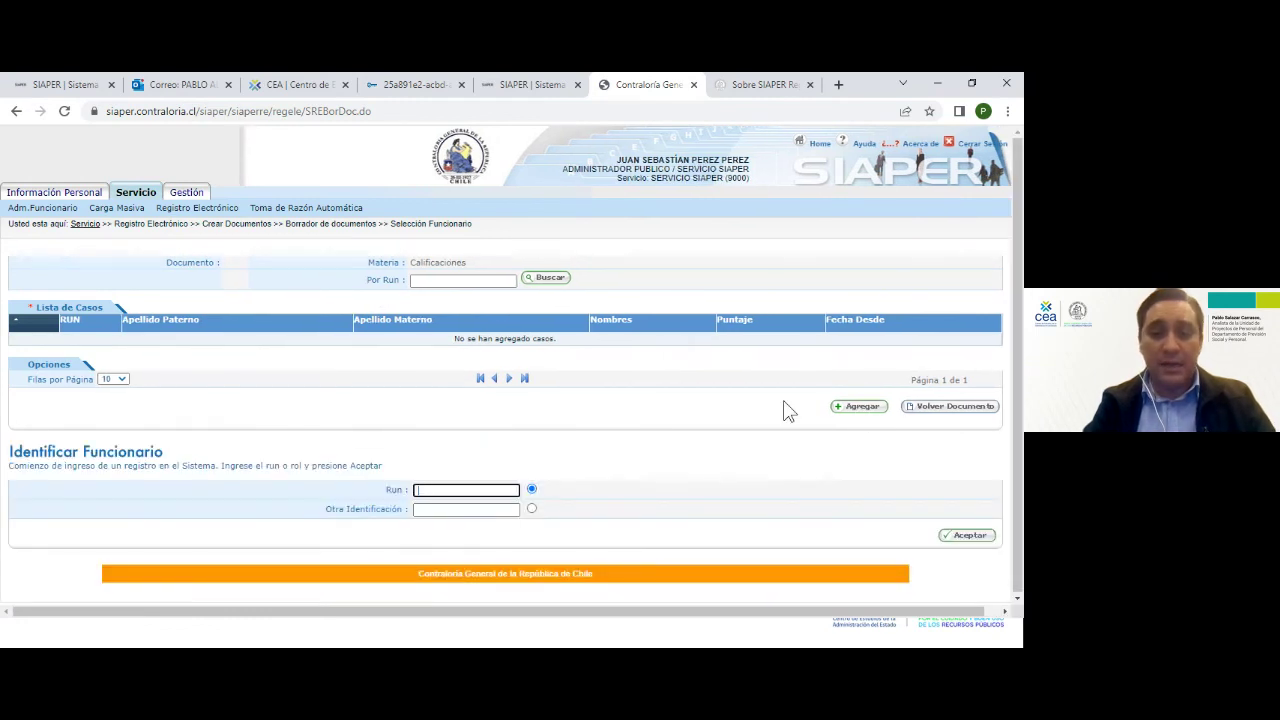
{"action": "left_click", "coordinate": [480, 490]}
{"action": "left_click", "coordinate": [476, 526]}
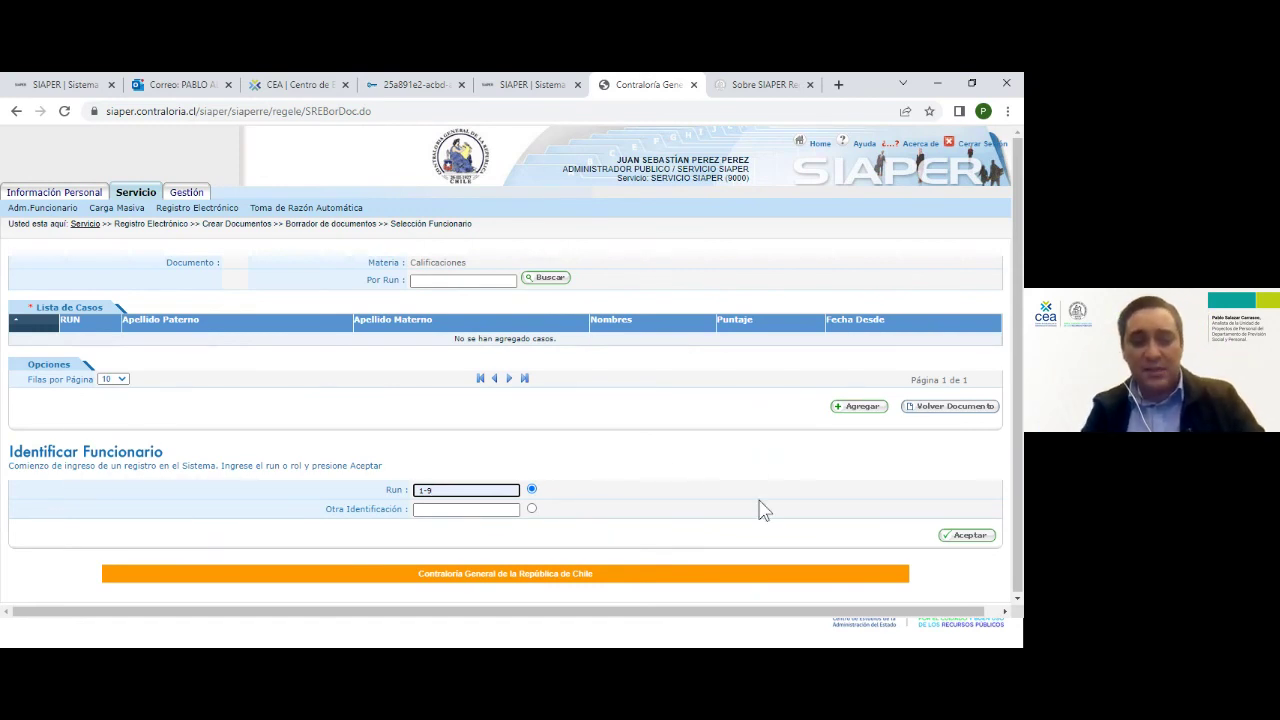
{"action": "left_click", "coordinate": [967, 538]}
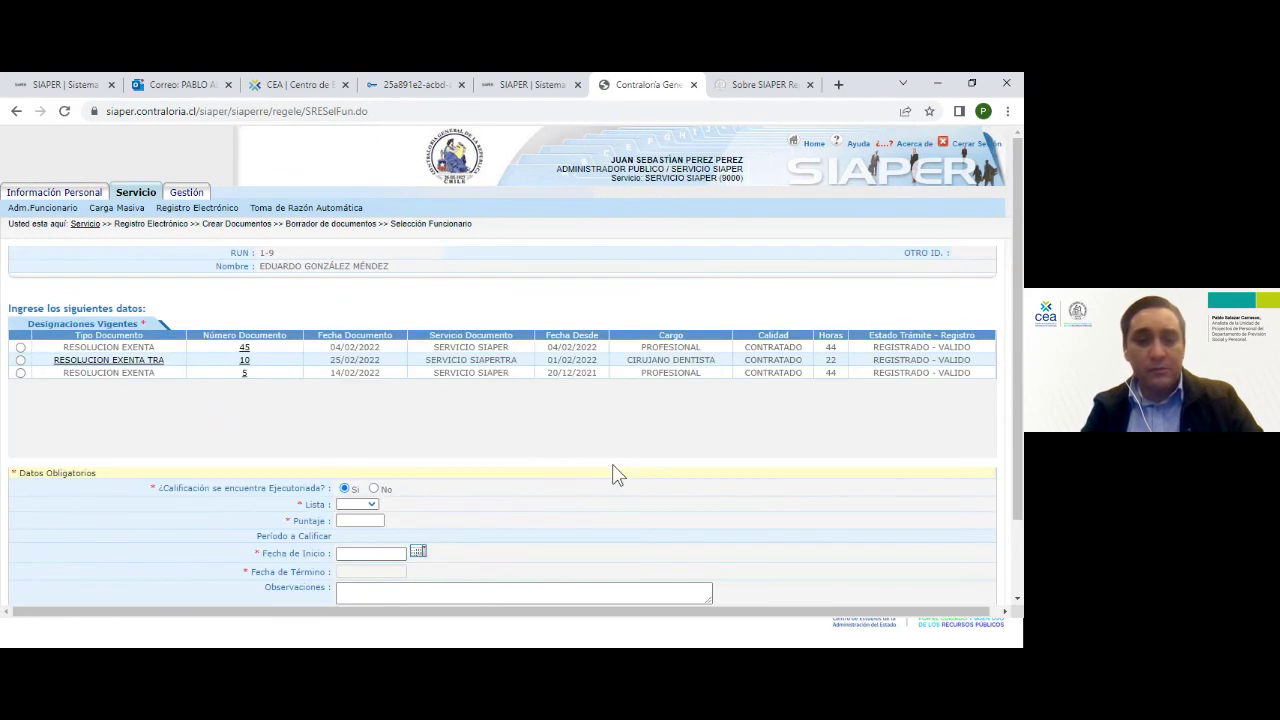
Examine the employee's Designaciones Vigentes and the mandatory fields of the Calificaciones form
{"action": "scroll", "coordinate": [616, 474], "scroll_direction": "down", "scroll_amount": 2}
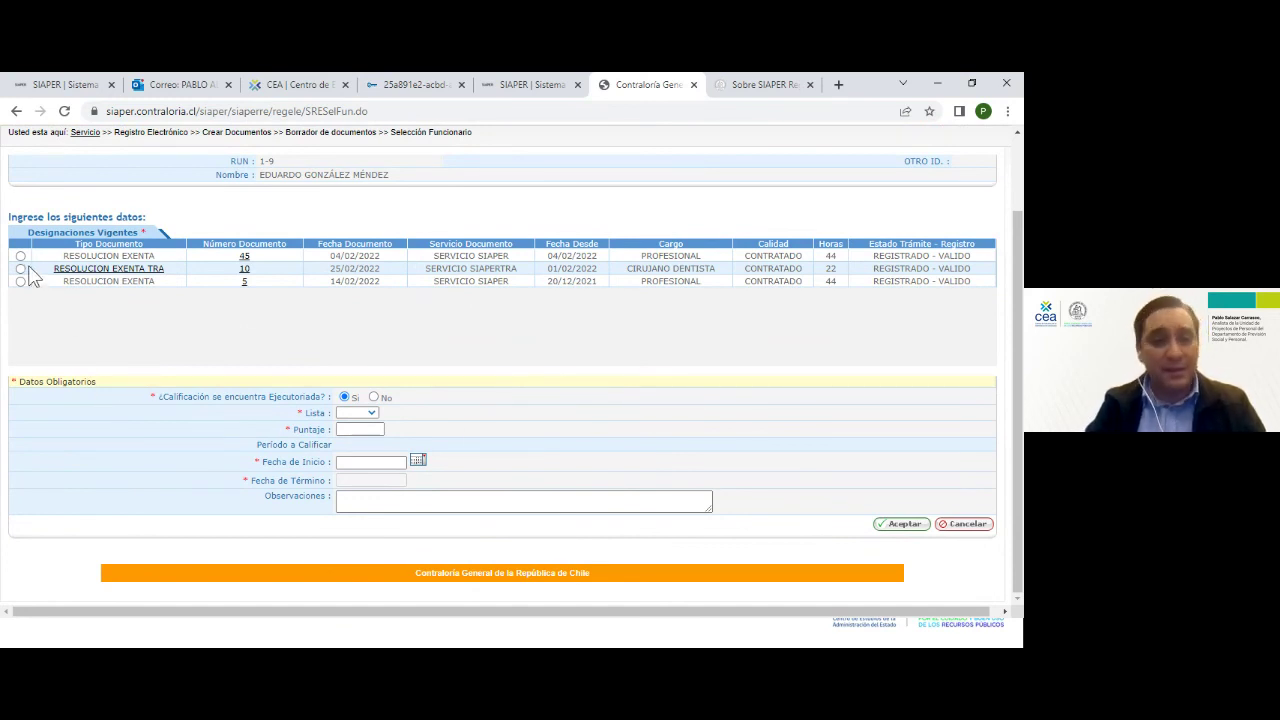
{"action": "scroll", "coordinate": [3, 240], "scroll_direction": "up", "scroll_amount": 6}
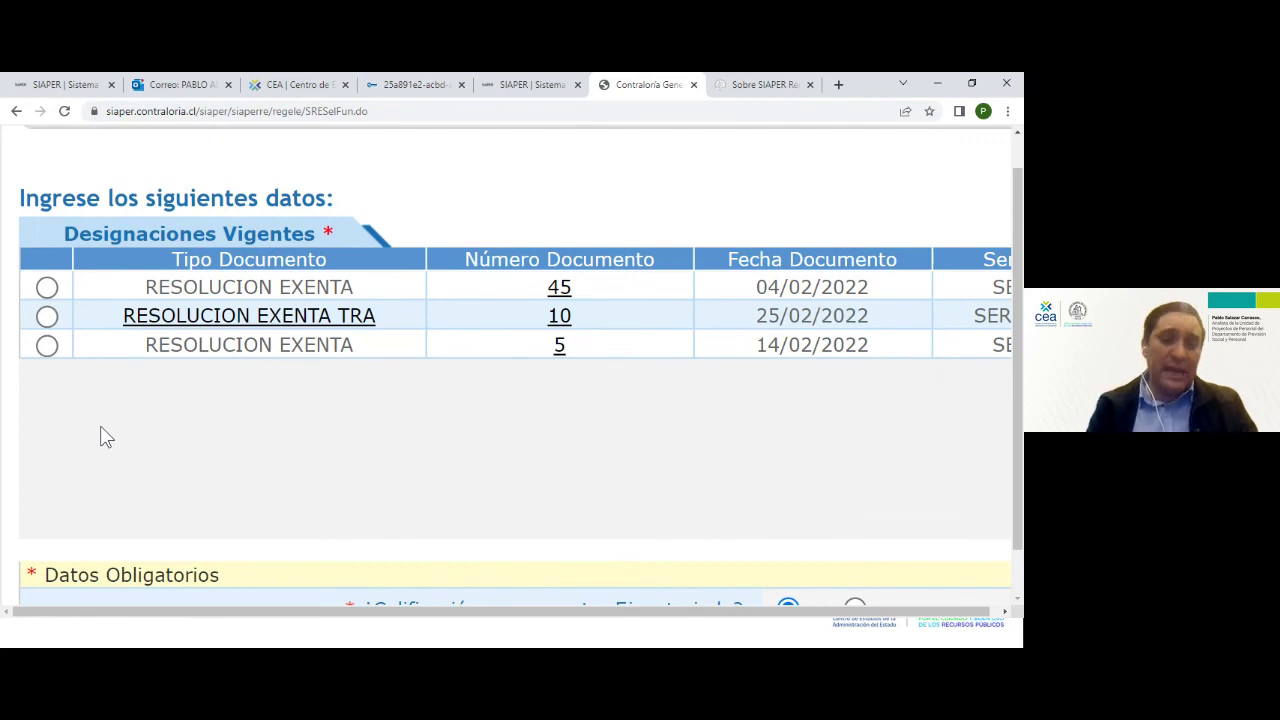
{"action": "scroll", "coordinate": [100, 437], "scroll_direction": "down", "scroll_amount": 6}
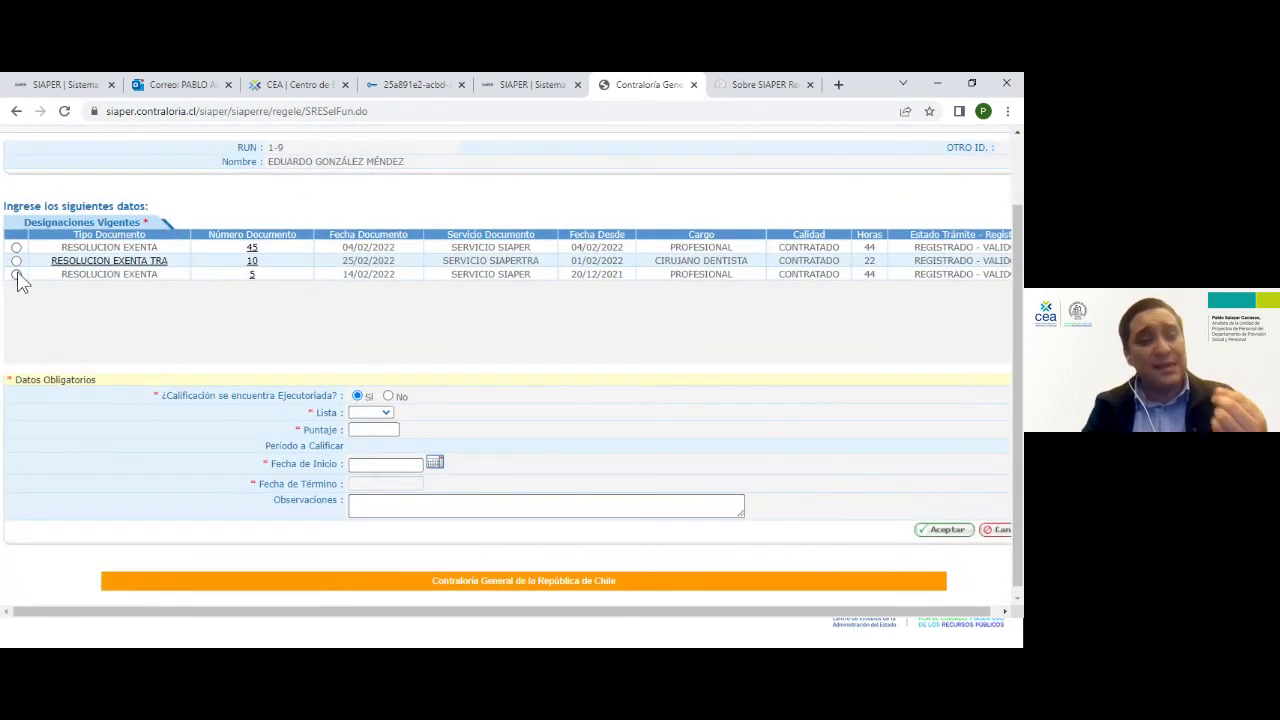
{"action": "scroll", "coordinate": [662, 405], "scroll_direction": "down", "scroll_amount": 1}
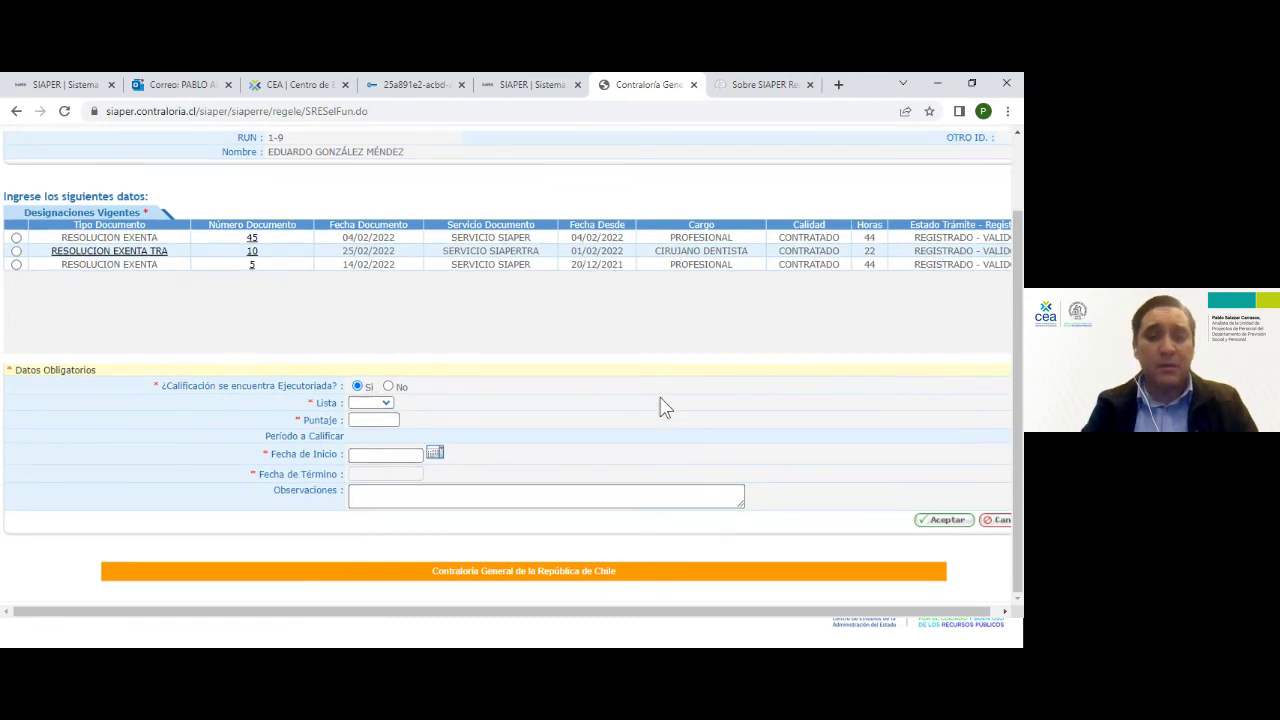
{"action": "scroll", "coordinate": [328, 314], "scroll_direction": "down", "scroll_amount": 2}
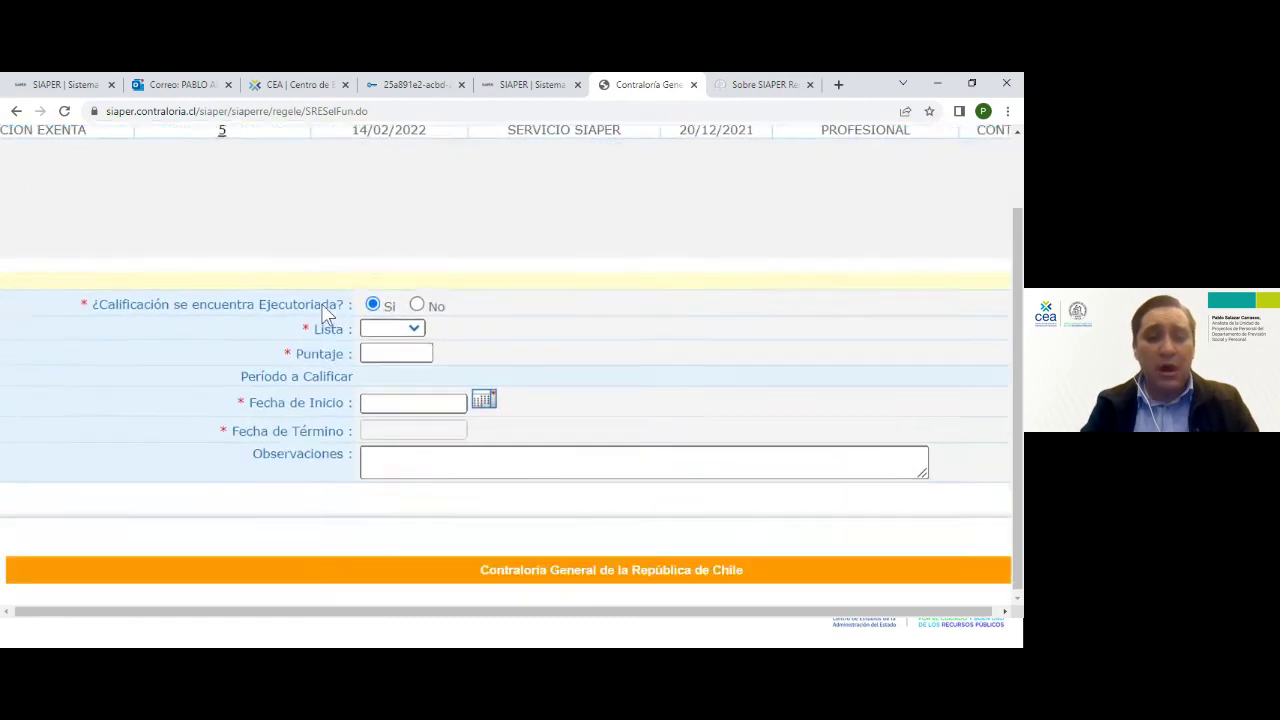
{"action": "scroll", "coordinate": [328, 314], "scroll_direction": "left", "scroll_amount": 2}
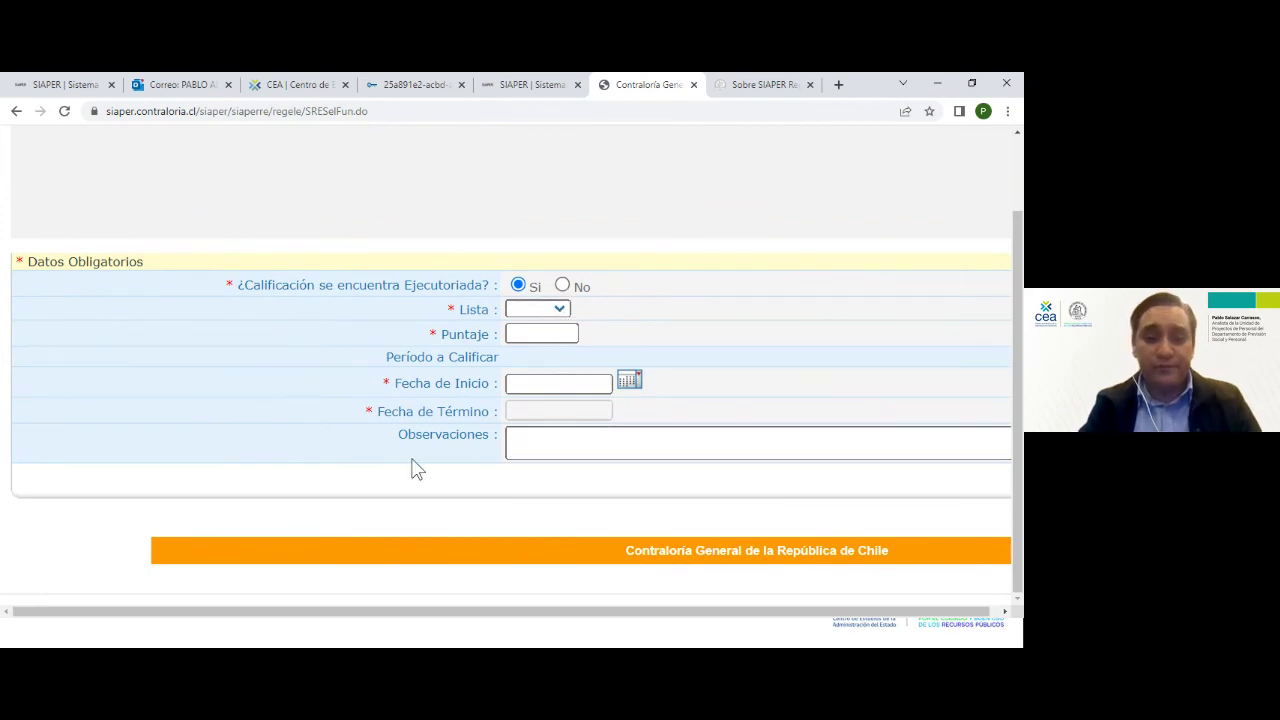
Try answering No to ¿Calificación se encuentra Ejecutoriada?, accept the notice and set the answer back to Sí
{"action": "key", "text": "ctrl+minus"}
{"action": "key", "text": "ctrl+minus"}
{"action": "key", "text": "ctrl+minus"}
{"action": "left_click", "coordinate": [372, 411]}
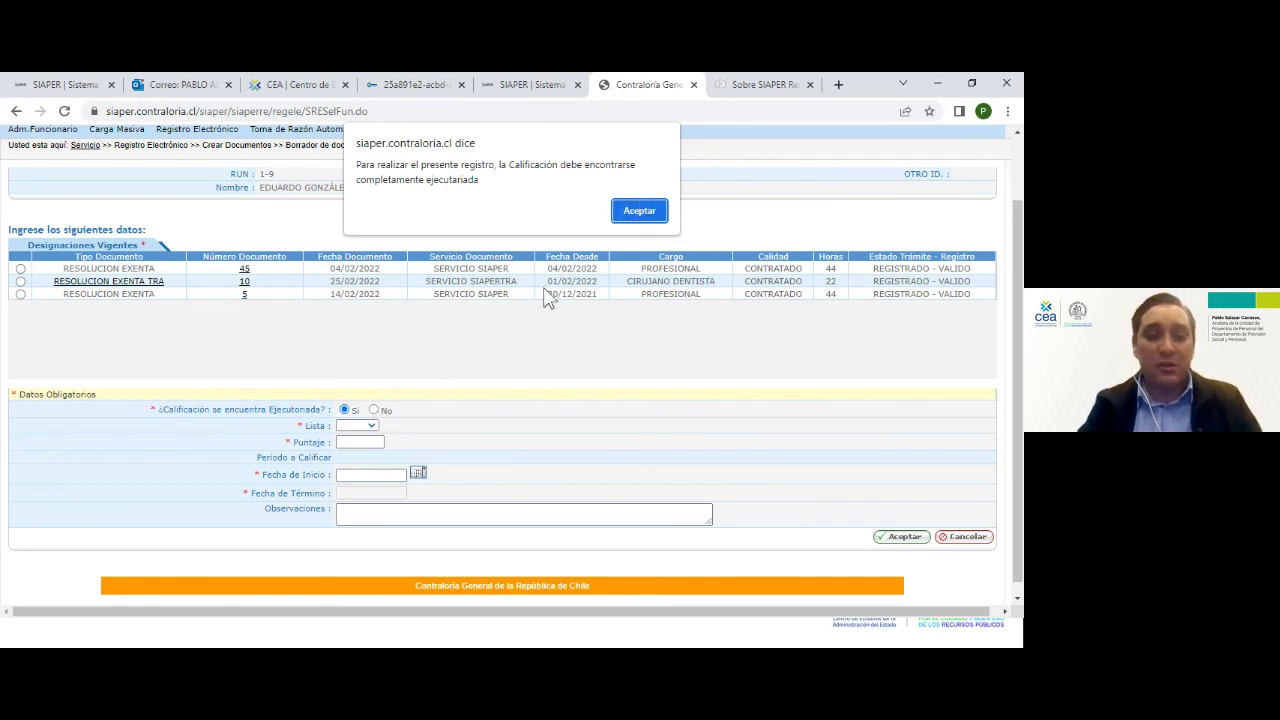
{"action": "left_click", "coordinate": [640, 210]}
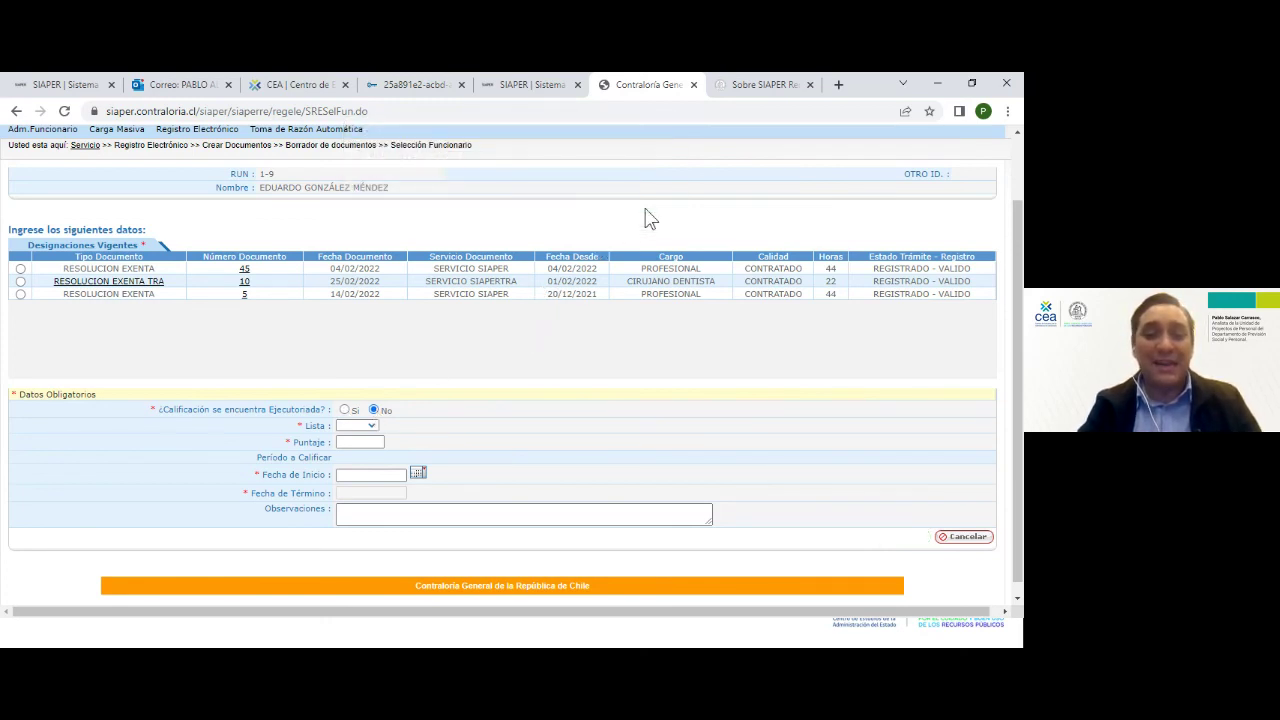
{"action": "left_click", "coordinate": [345, 411]}
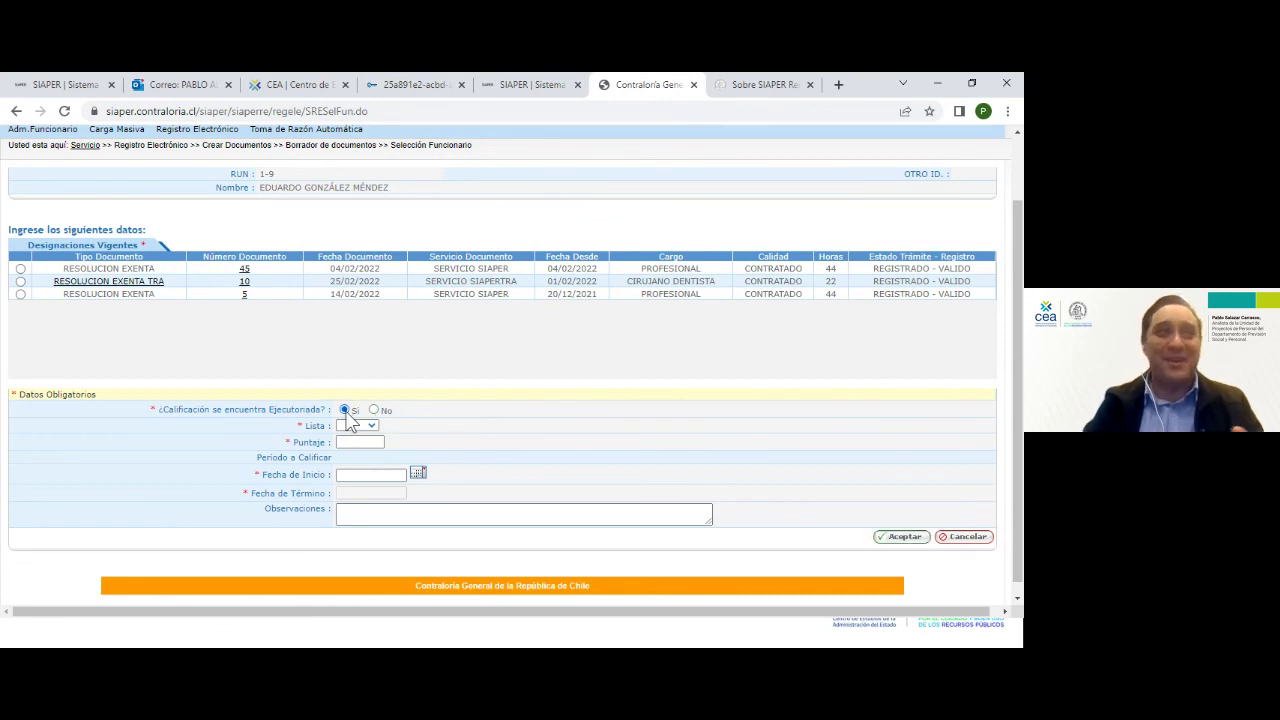
Set the evaluation's Lista to Lista 1 and its Puntaje to 60
{"action": "scroll", "coordinate": [551, 449], "scroll_direction": "down", "scroll_amount": 1}
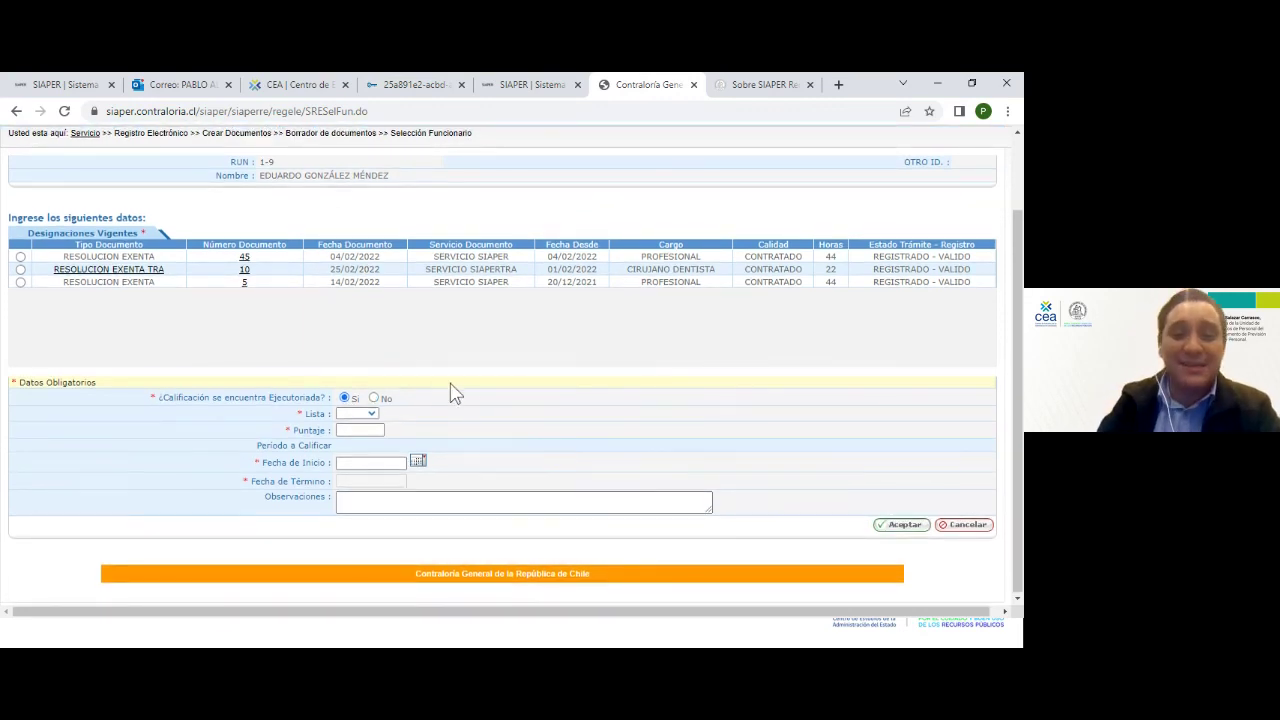
{"action": "scroll", "coordinate": [458, 390], "scroll_direction": "up", "scroll_amount": 3}
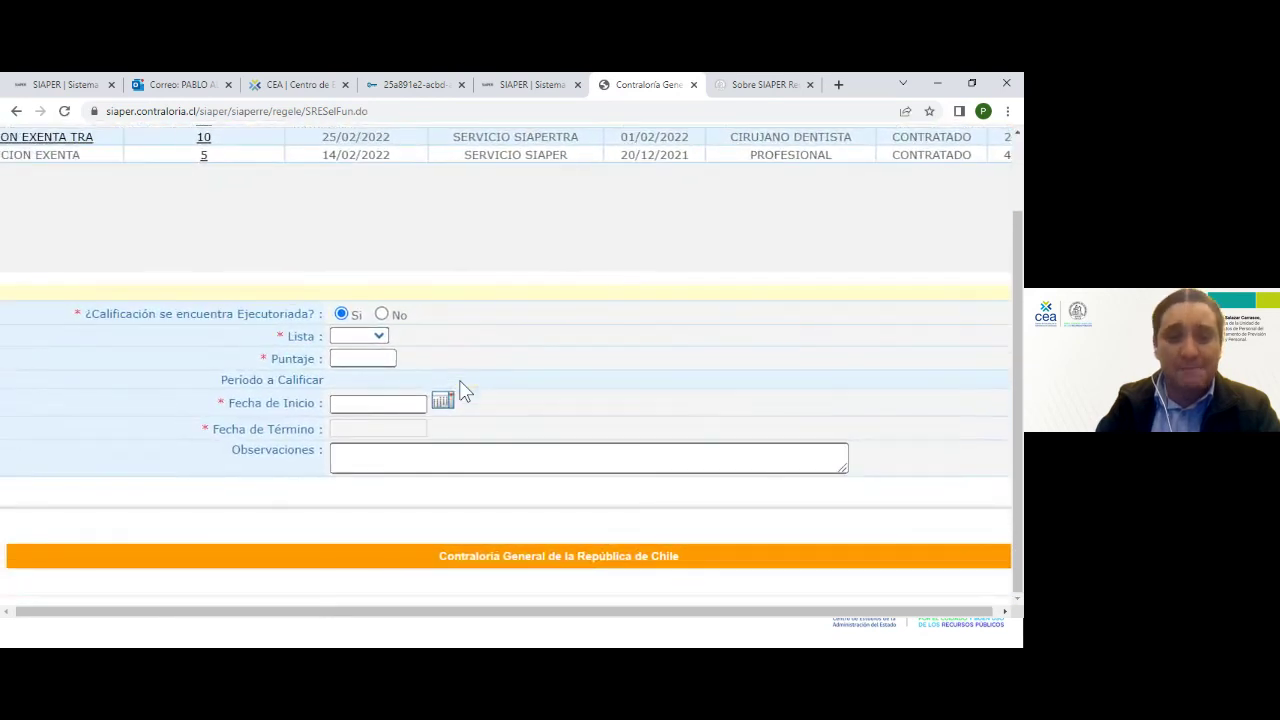
{"action": "scroll", "coordinate": [463, 390], "scroll_direction": "left", "scroll_amount": 2}
{"action": "left_click", "coordinate": [496, 337]}
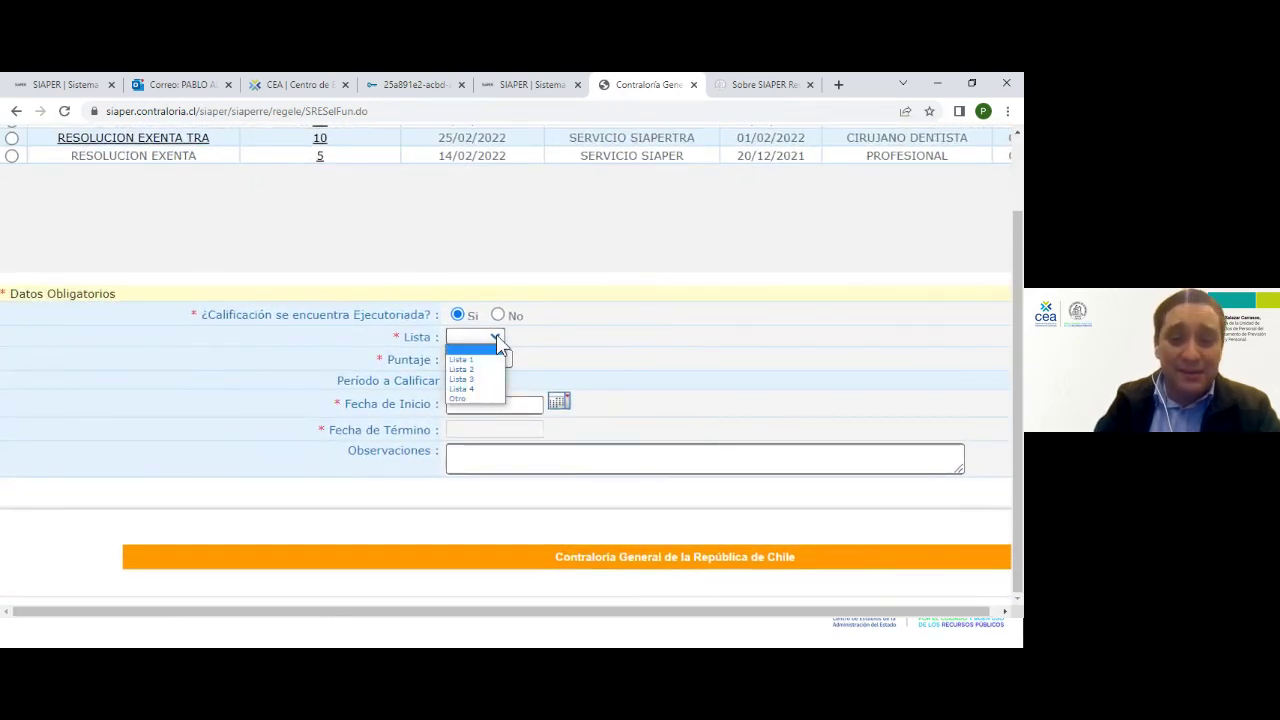
{"action": "left_click", "coordinate": [478, 359]}
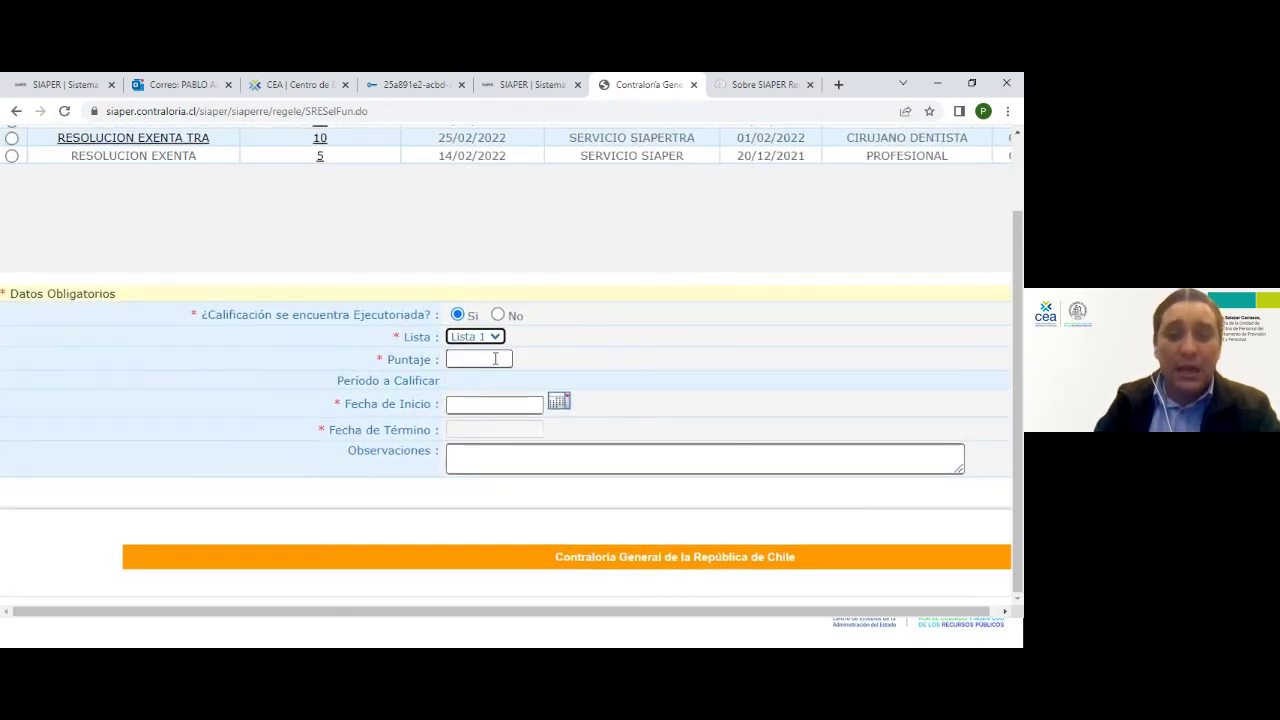
{"action": "left_click", "coordinate": [495, 358]}
{"action": "type", "text": "60"}
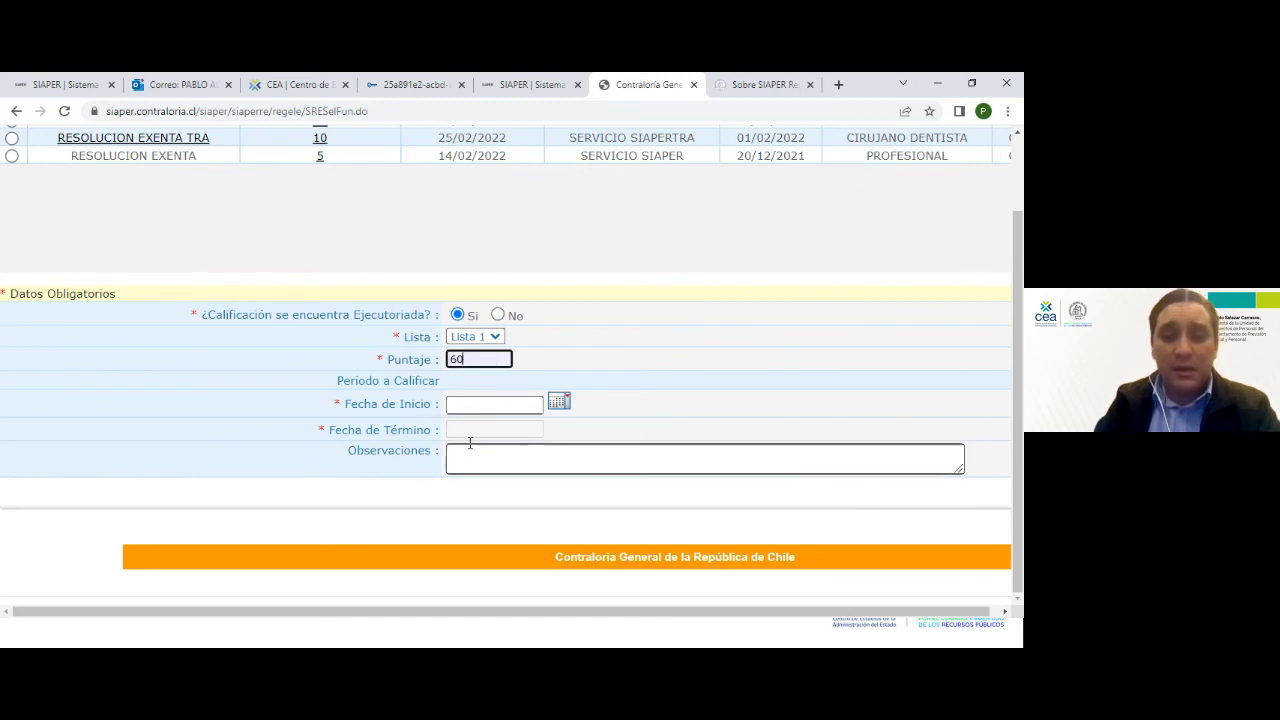
Open the date picker for the Fecha de Inicio of the Período a Calificar
{"action": "left_click", "coordinate": [561, 405]}
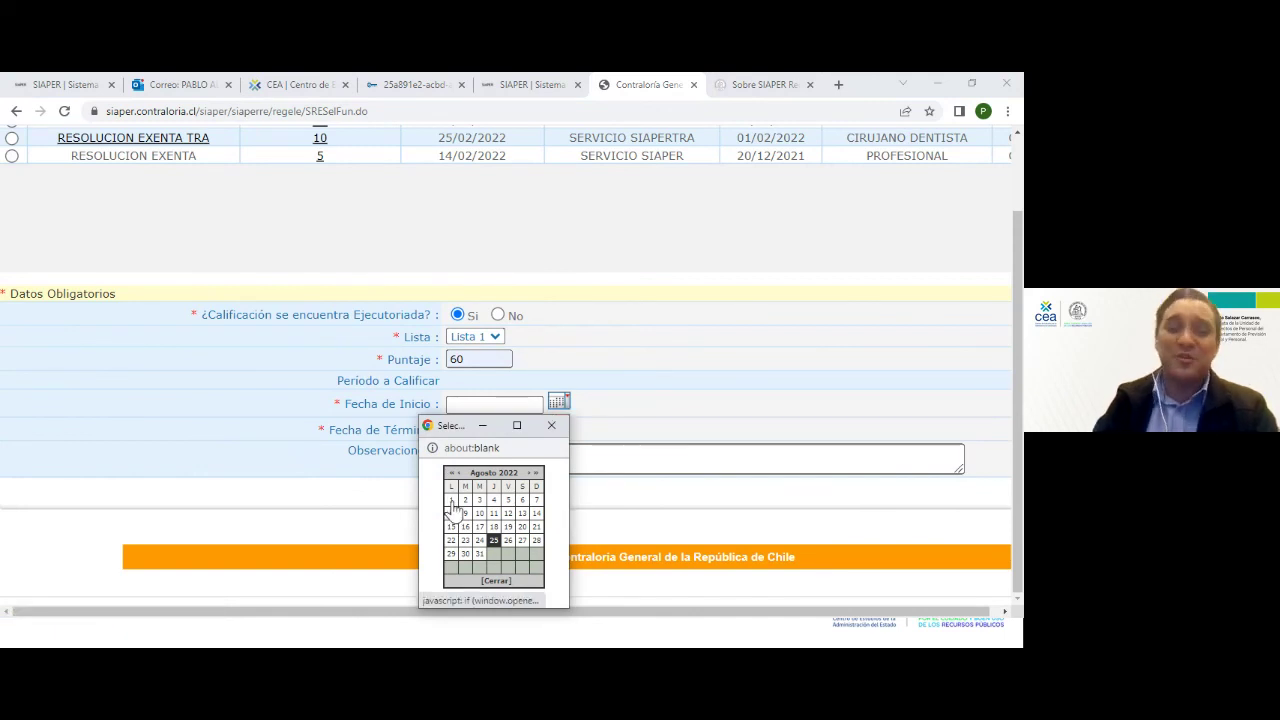
{"action": "left_click", "coordinate": [160, 638]}
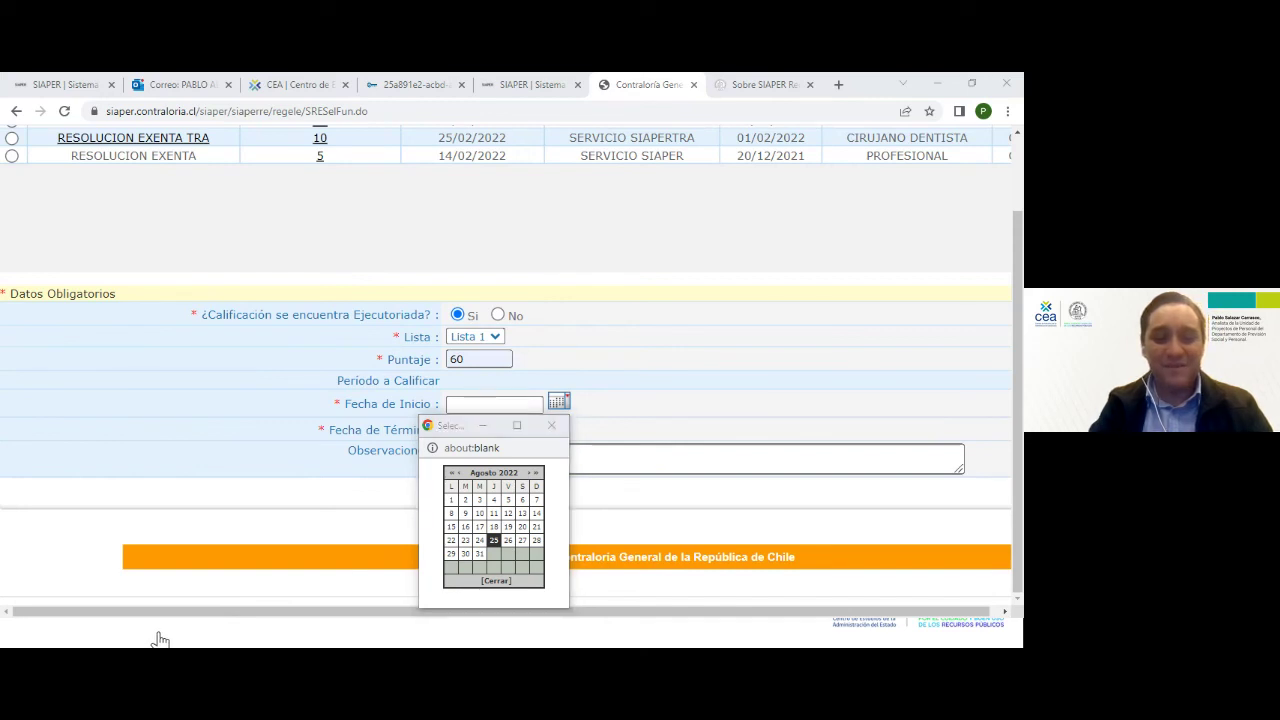